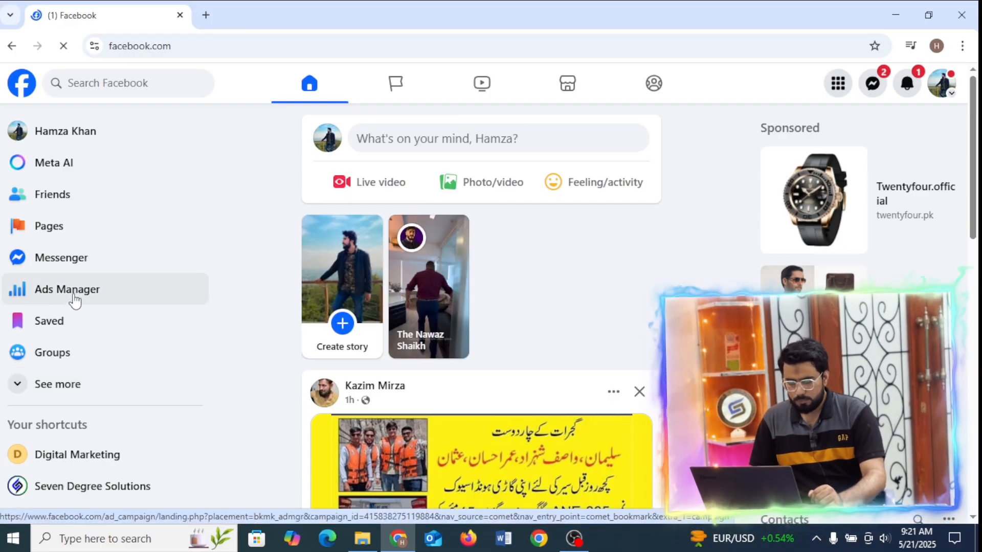
# Open Ads Manager from the Facebook home page and go to its Events Manager.
pyautogui.click(75, 300)
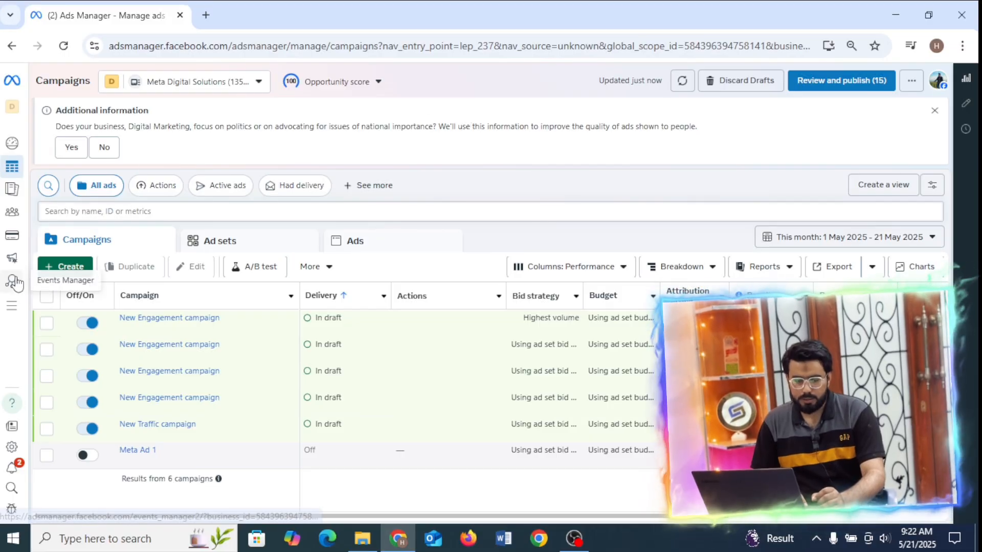
pyautogui.moveTo(17, 284)
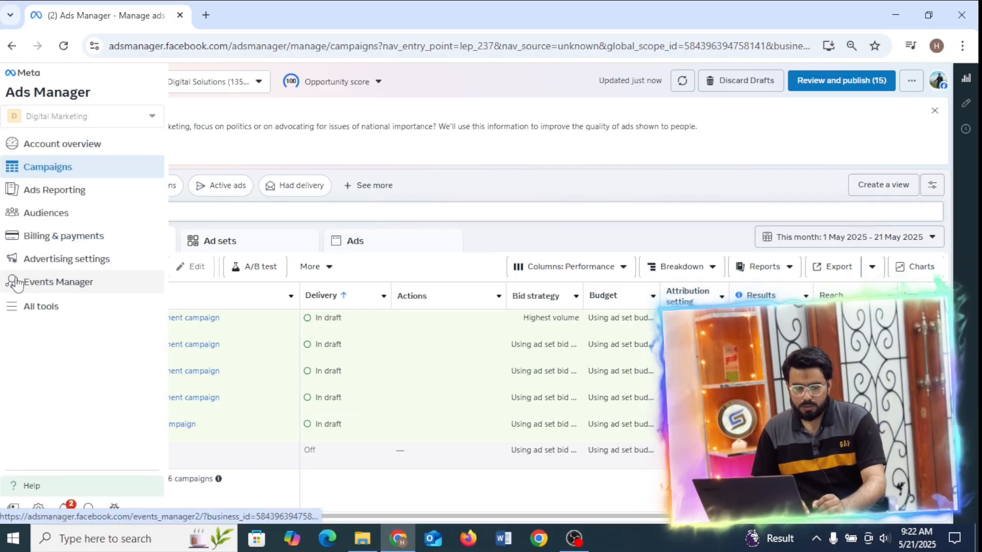
pyautogui.click(55, 292)
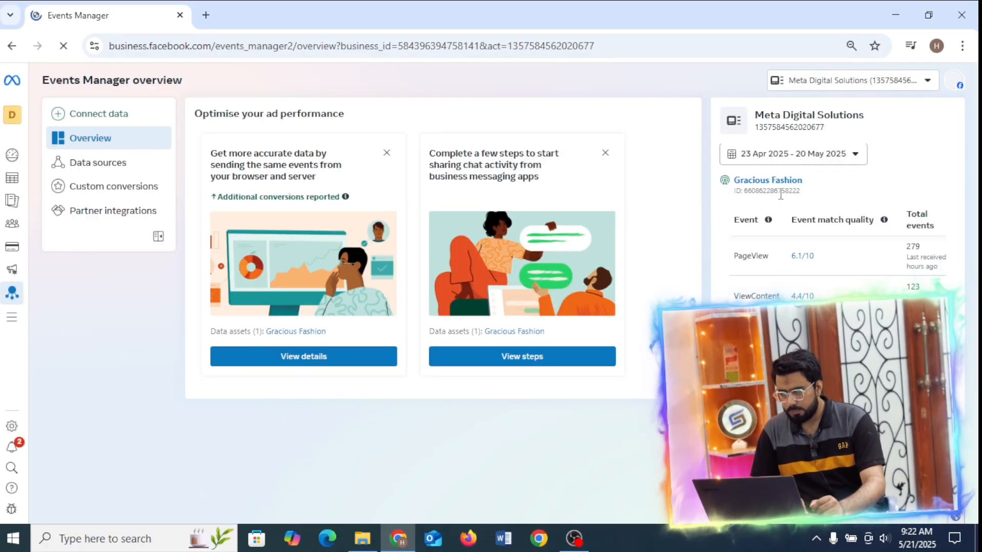
# Examine the connected Gracious Fashion dataset in the Events Manager overview and data sources.
pyautogui.moveTo(769, 196); pyautogui.dragTo(741, 197)
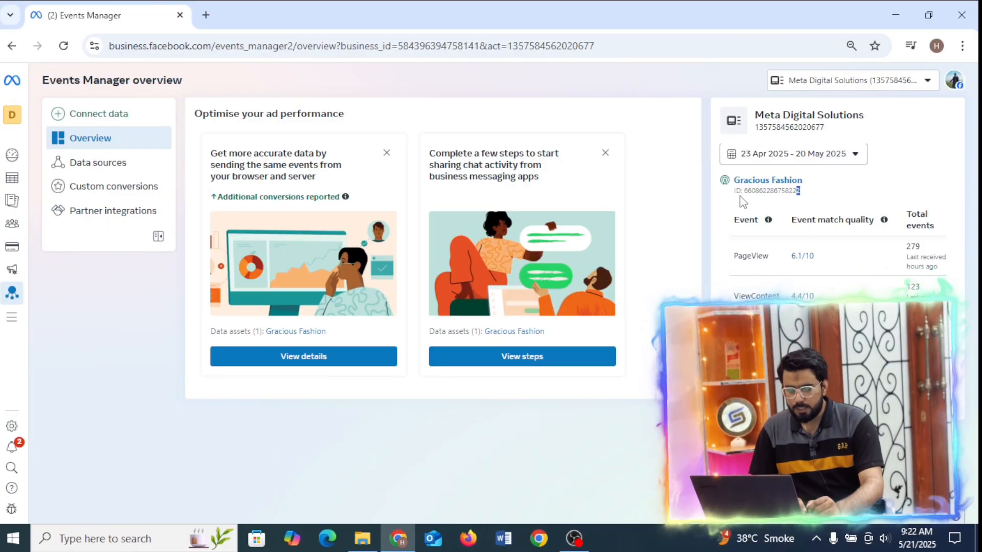
pyautogui.click(100, 163)
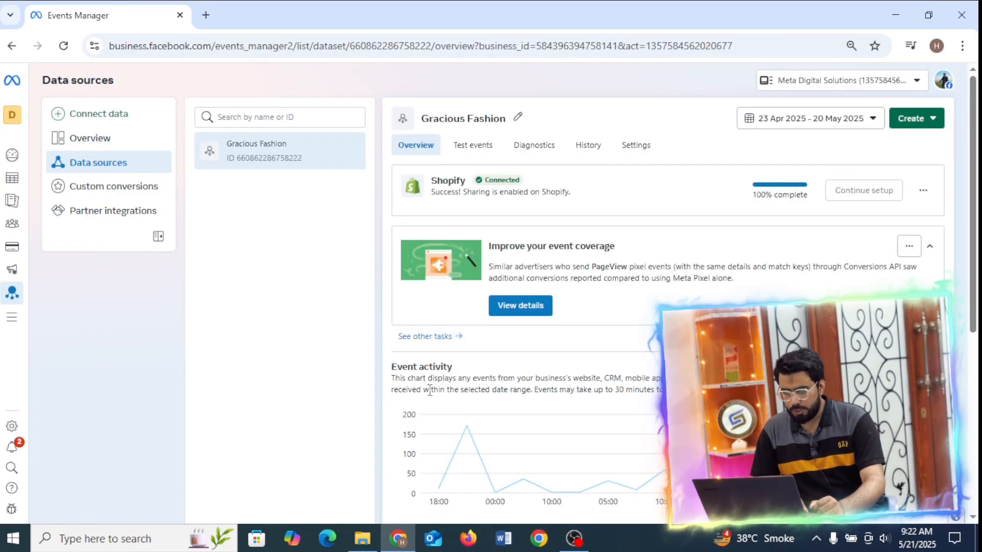
pyautogui.moveTo(428, 390); pyautogui.dragTo(230, 309)
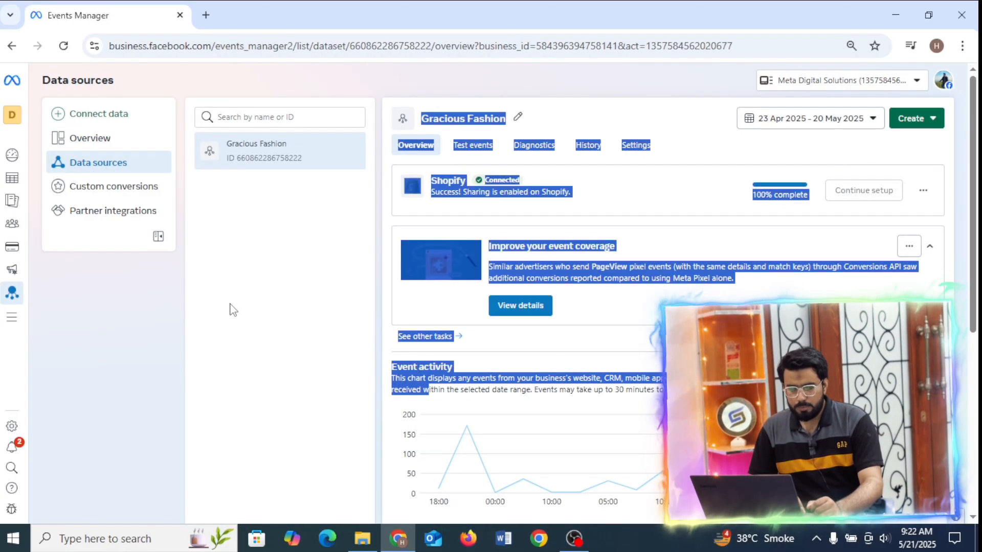
pyautogui.click(233, 309)
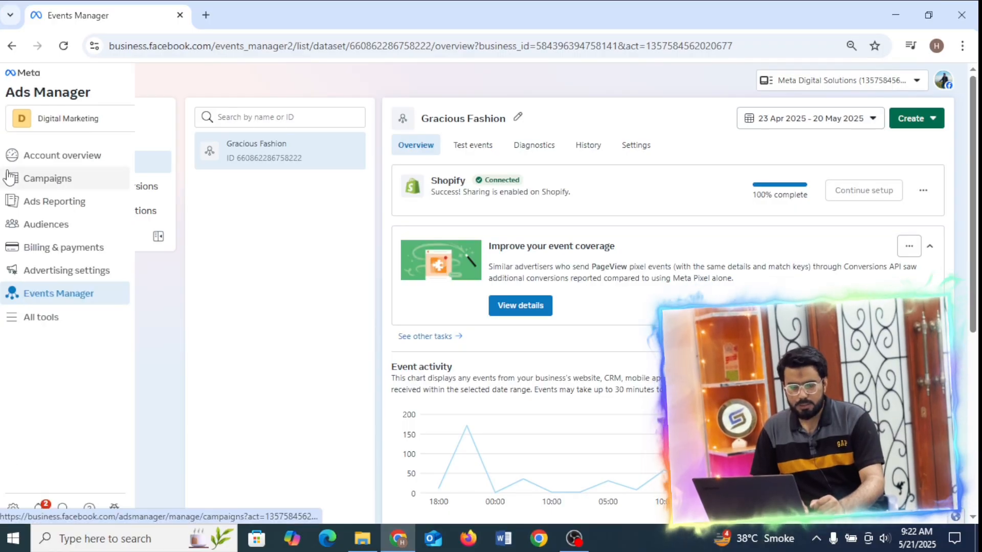
# Return to the campaigns list and create a new auction campaign with the Sales objective.
pyautogui.click(21, 183)
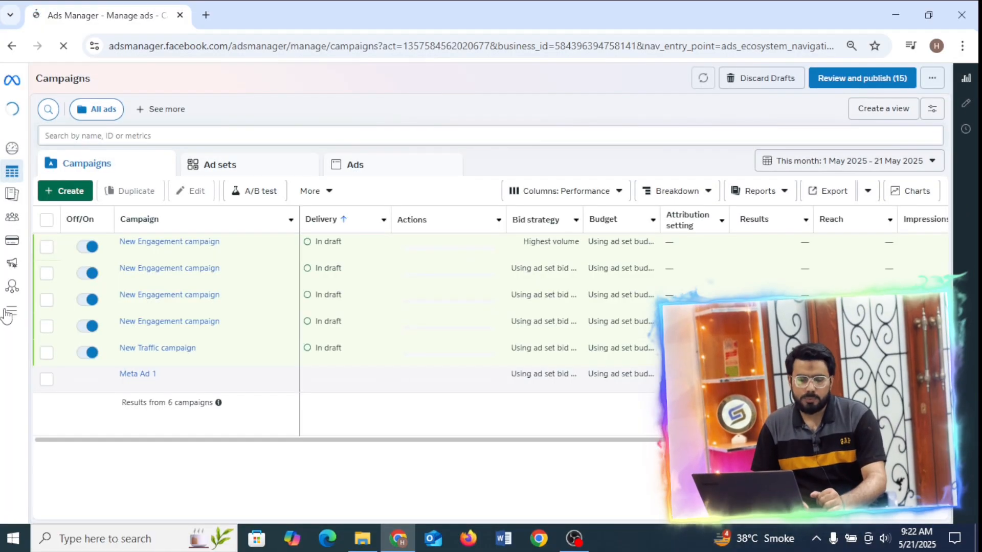
pyautogui.moveTo(21, 311)
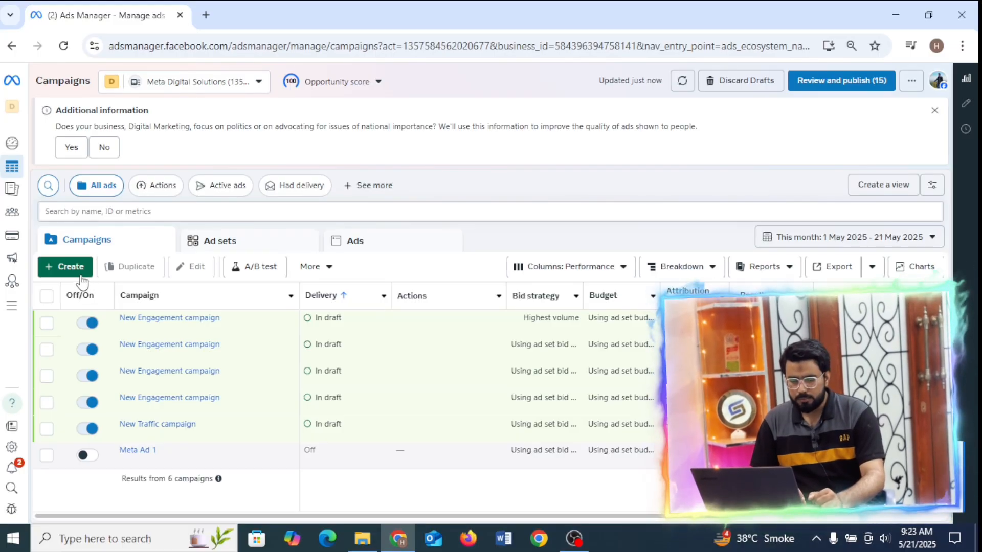
pyautogui.click(67, 268)
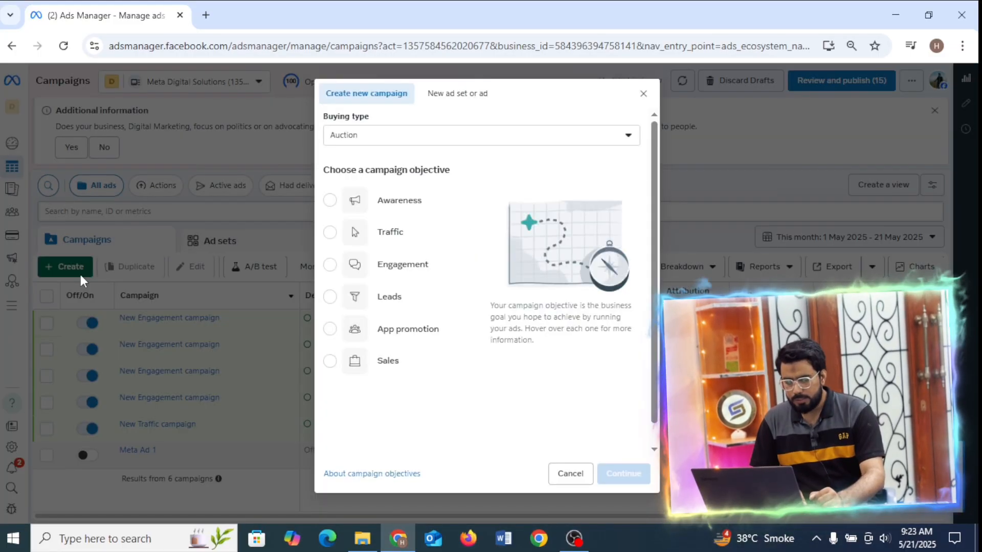
pyautogui.click(372, 368)
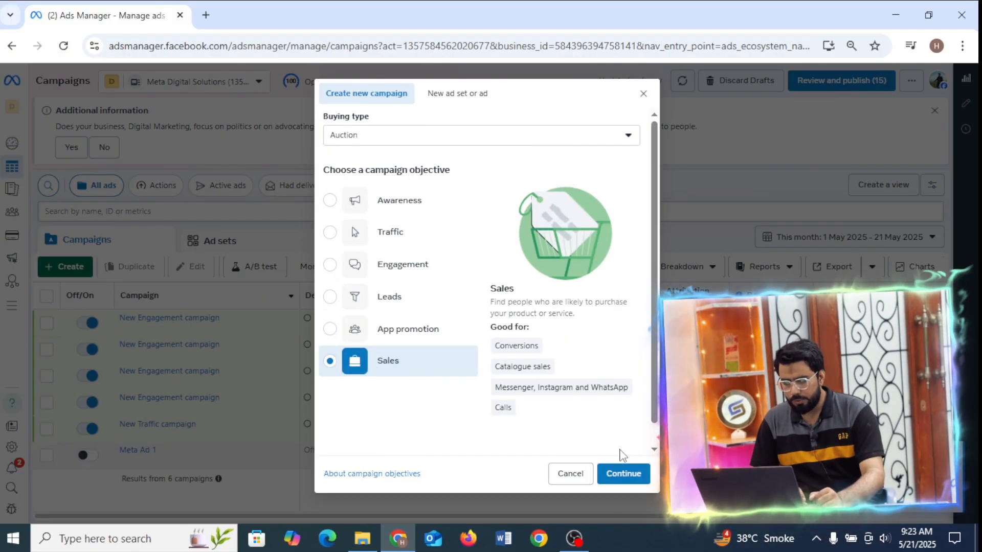
pyautogui.click(620, 473)
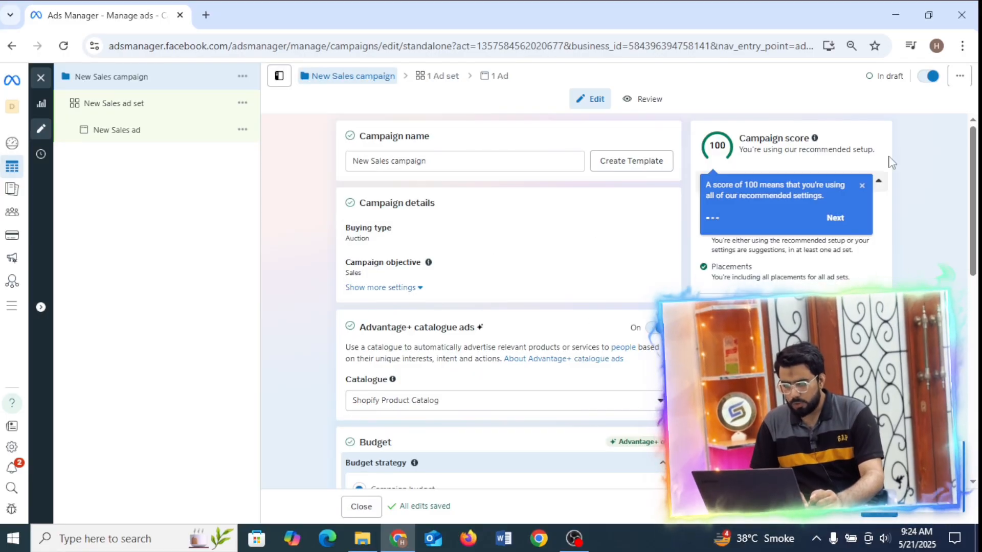
# Turn off Advantage+ catalogue ads for the new sales campaign.
pyautogui.moveTo(976, 167); pyautogui.dragTo(965, 216)
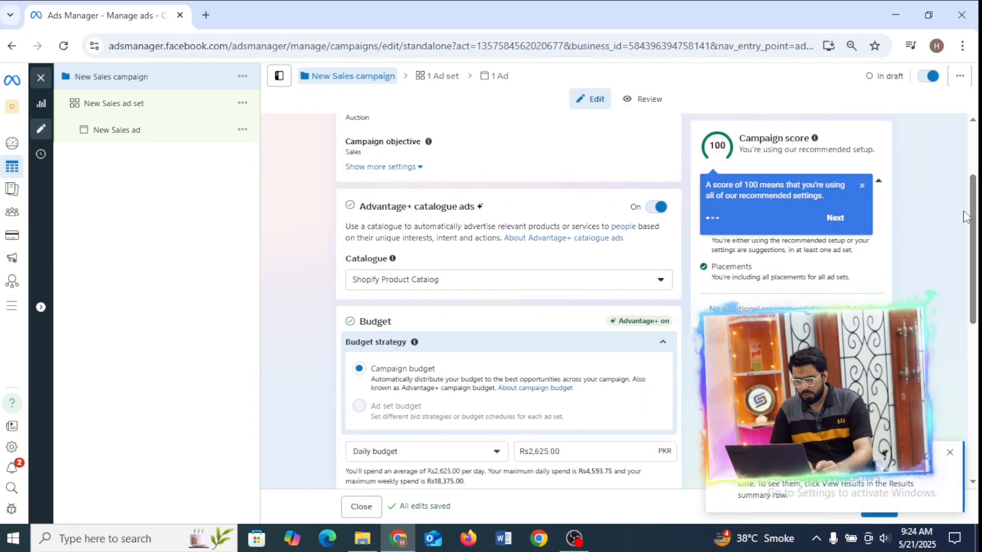
pyautogui.click(657, 208)
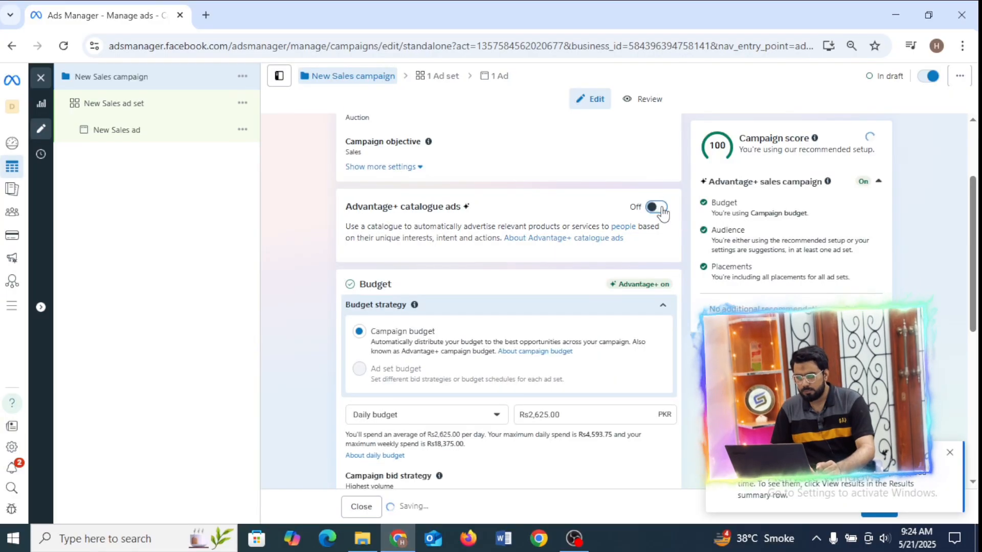
pyautogui.moveTo(973, 231); pyautogui.dragTo(974, 236)
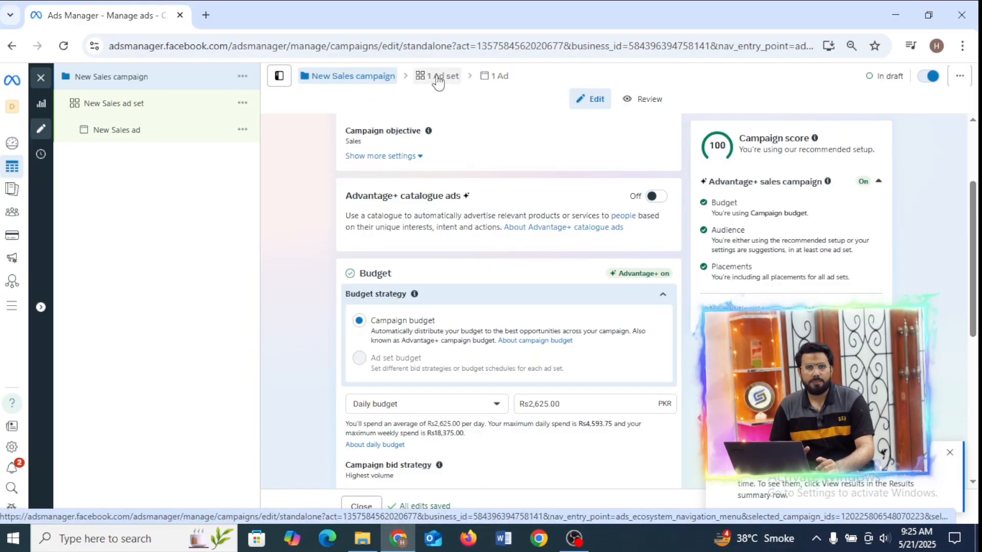
# Choose Daily budget as the campaign's budget type and continue to the ad set settings.
pyautogui.scroll(-3, 557, 203)
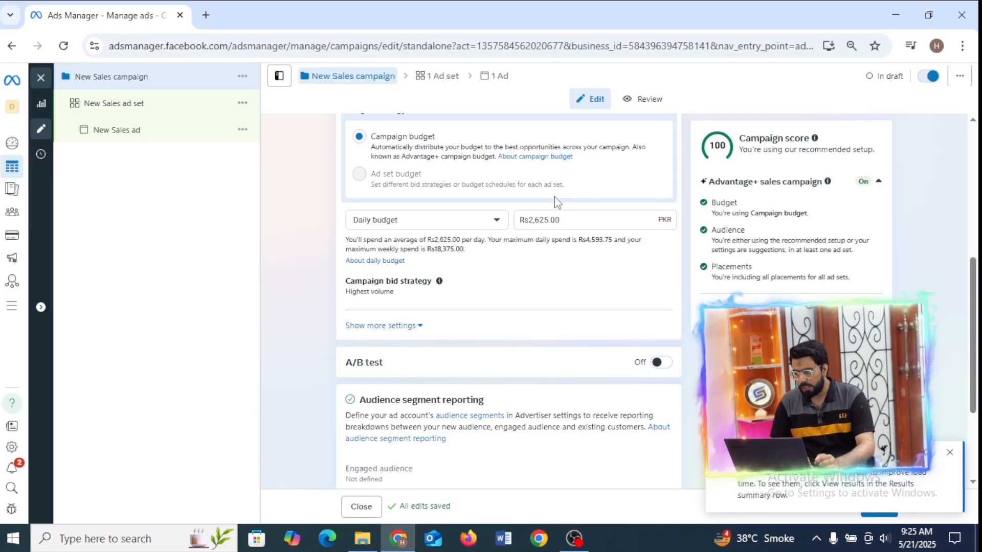
pyautogui.click(453, 227)
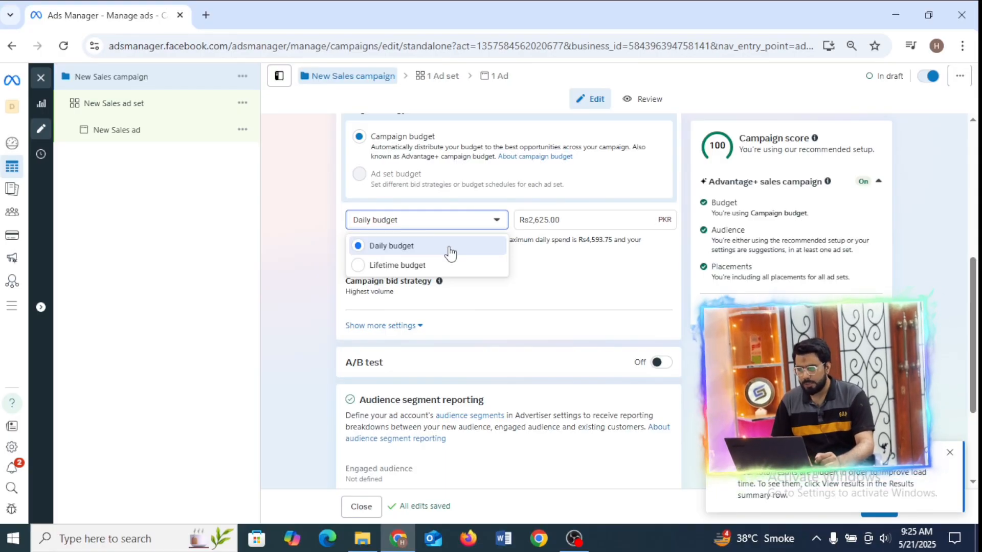
pyautogui.click(450, 247)
pyautogui.moveTo(570, 219); pyautogui.dragTo(509, 231)
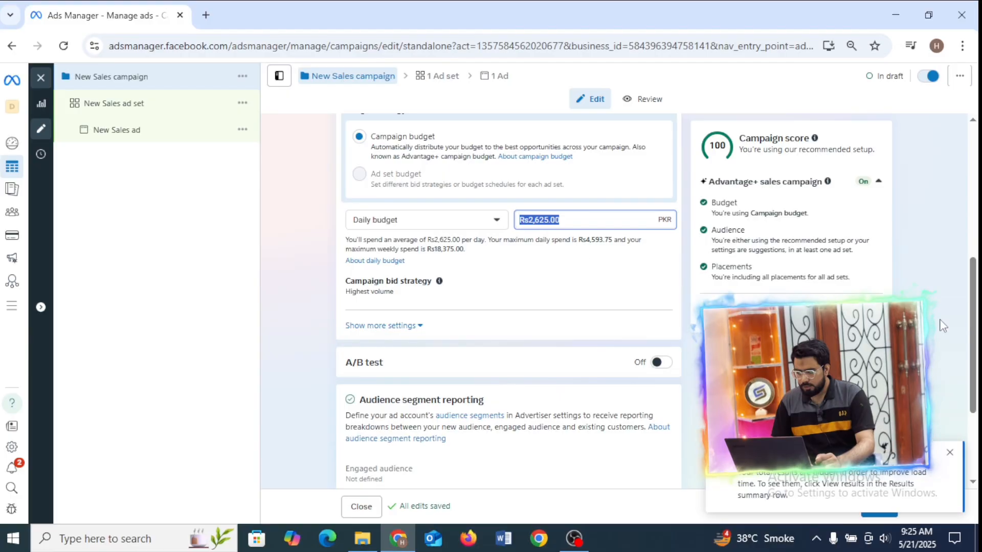
pyautogui.moveTo(974, 331); pyautogui.dragTo(978, 446)
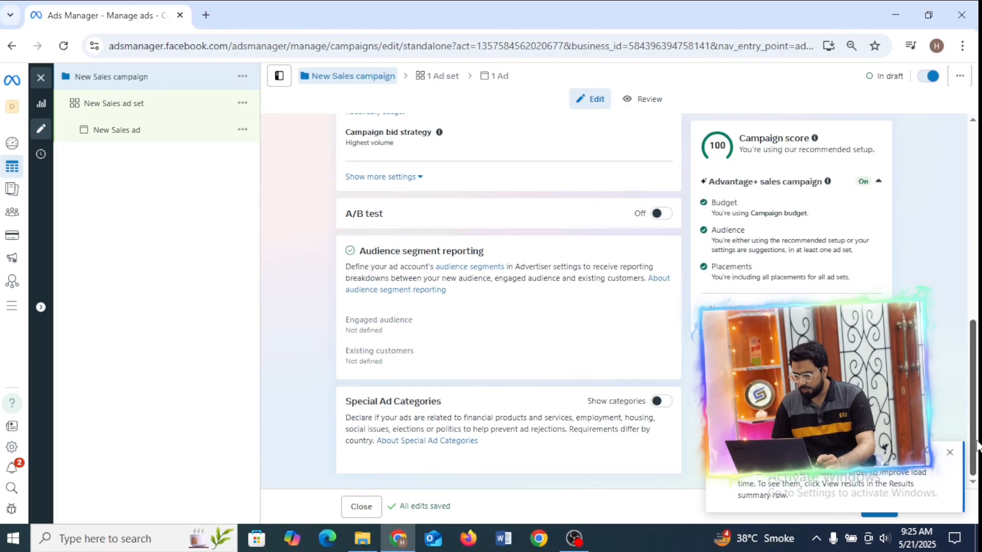
pyautogui.click(950, 453)
pyautogui.click(875, 516)
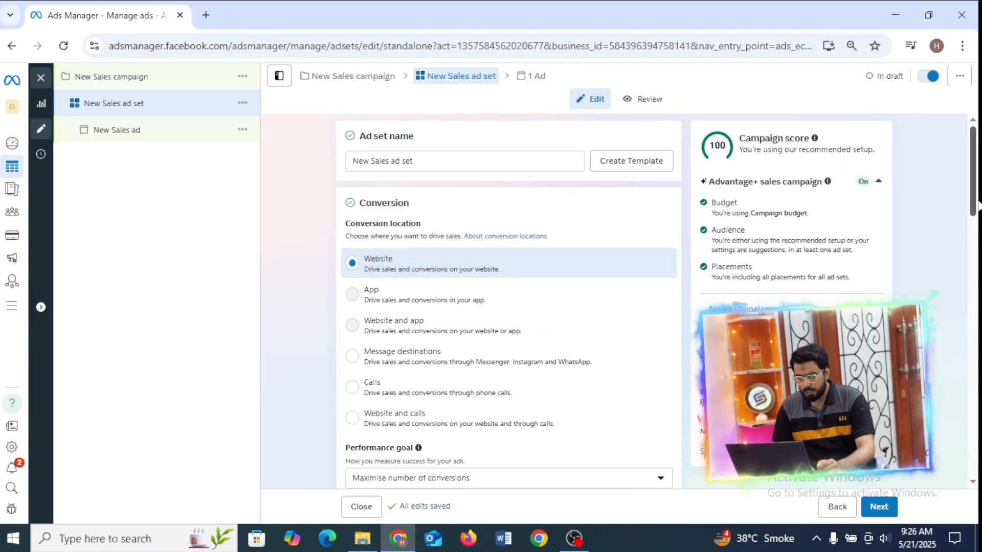
# Choose Gracious Fashion as the ad set's dataset, keeping the performance goal at Maximise number of conversions.
pyautogui.moveTo(973, 203); pyautogui.dragTo(973, 275)
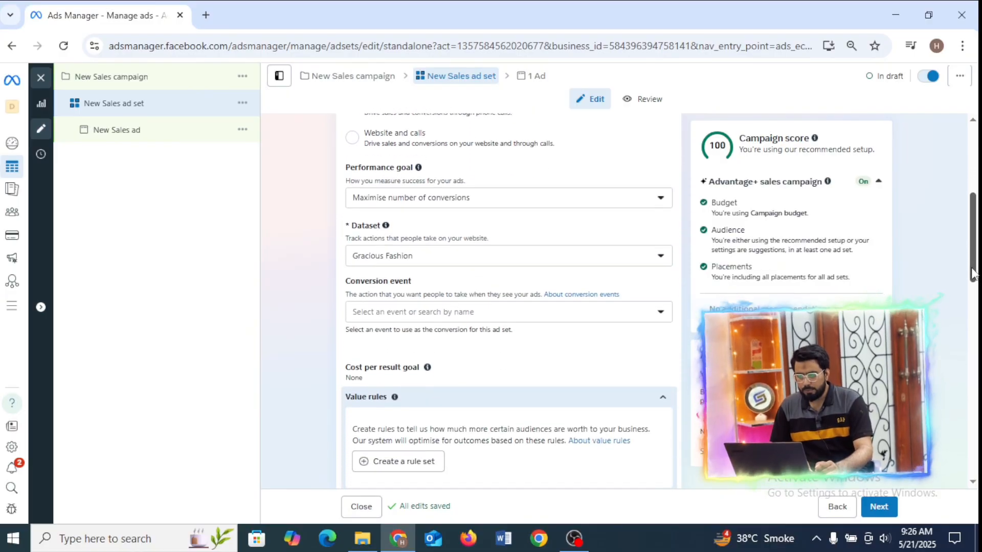
pyautogui.click(530, 203)
pyautogui.click(531, 203)
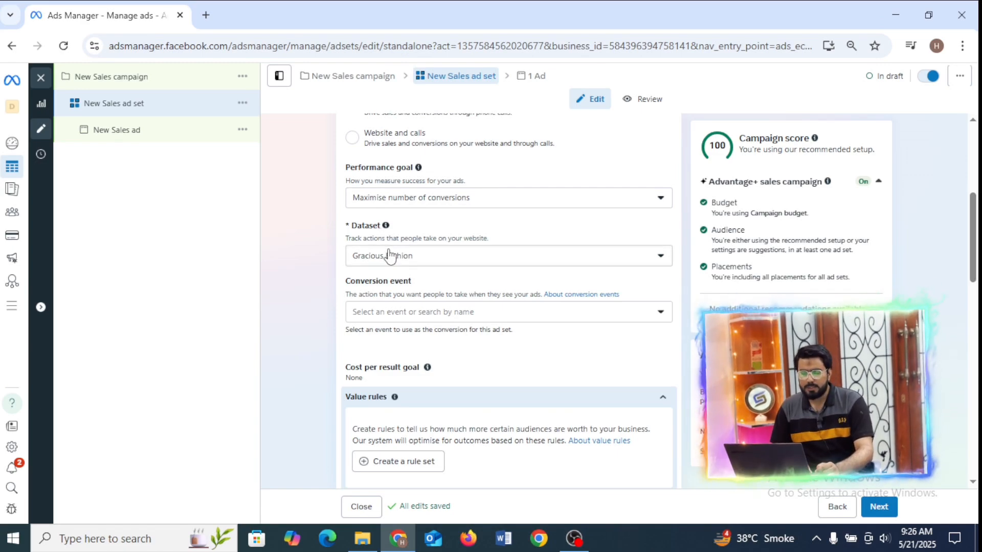
pyautogui.click(394, 266)
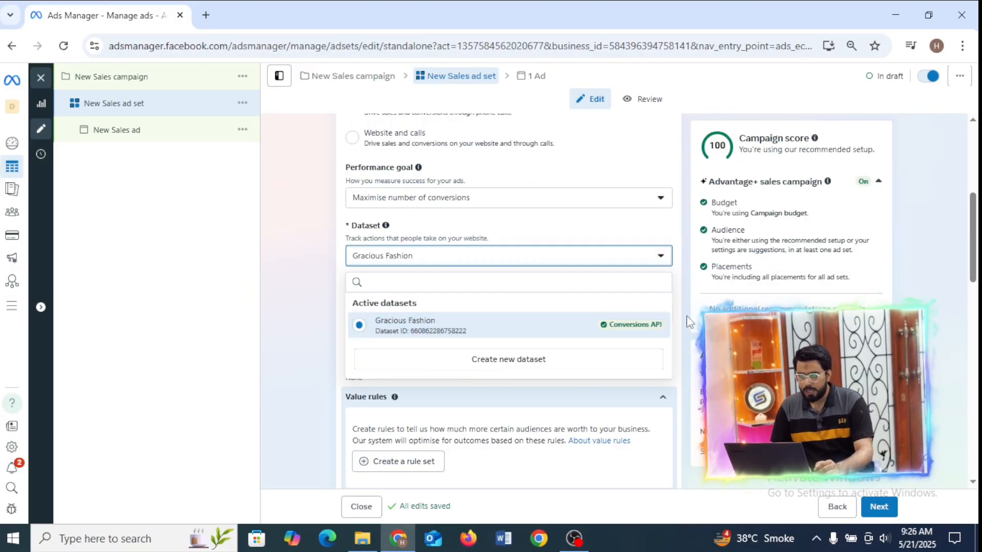
pyautogui.click(653, 331)
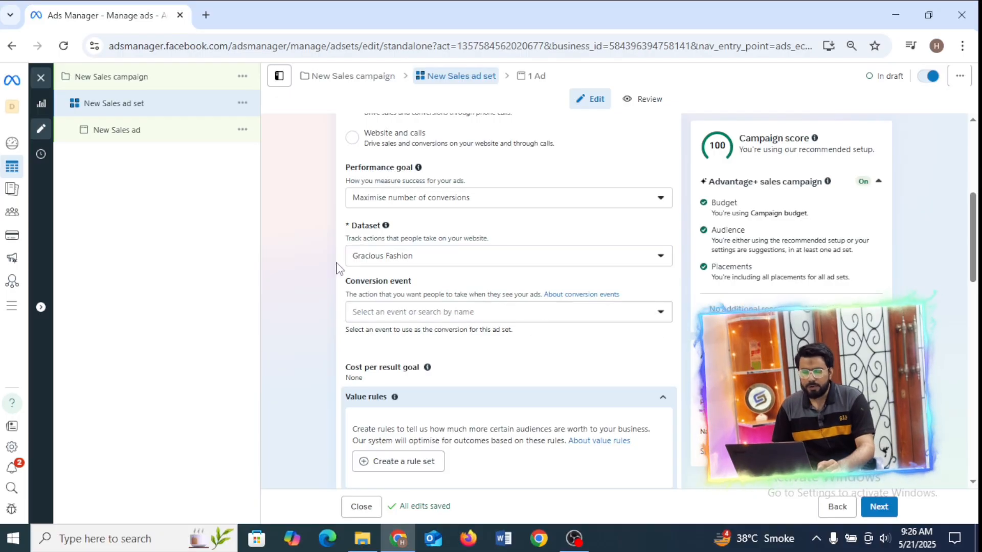
# Set the ad set's conversion event to Purchase.
pyautogui.click(423, 310)
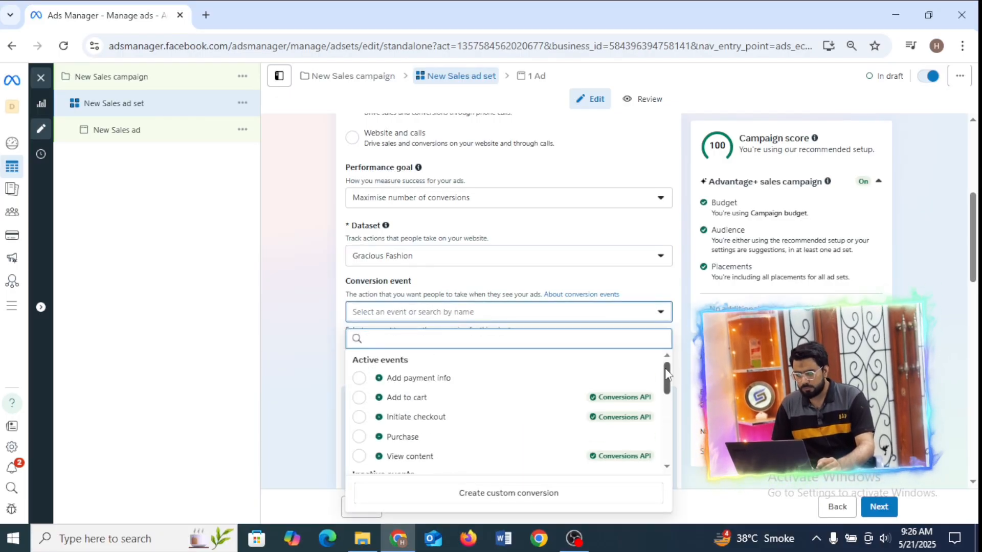
pyautogui.moveTo(664, 368)
pyautogui.mouseDown()
pyautogui.moveTo(665, 413)
pyautogui.moveTo(663, 376)
pyautogui.mouseUp()
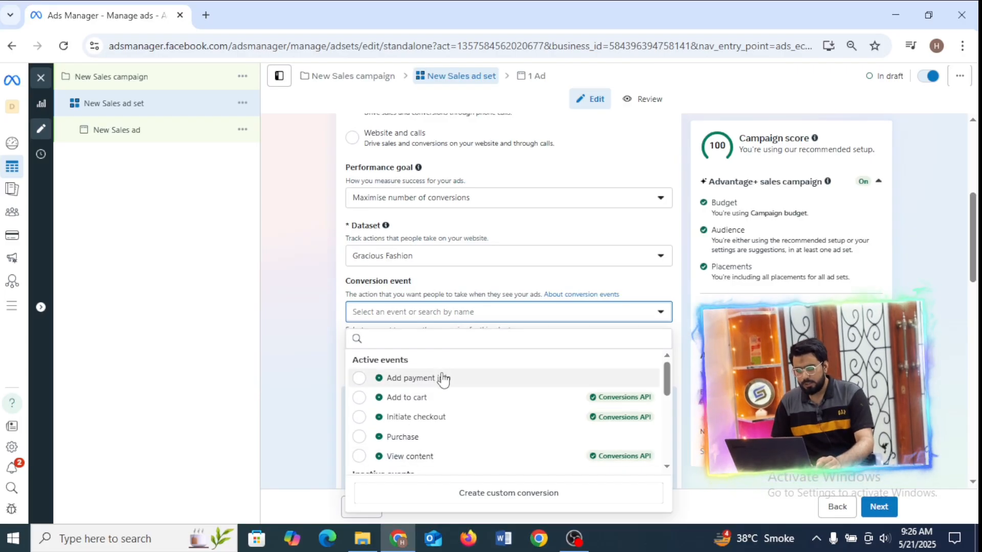
pyautogui.click(454, 440)
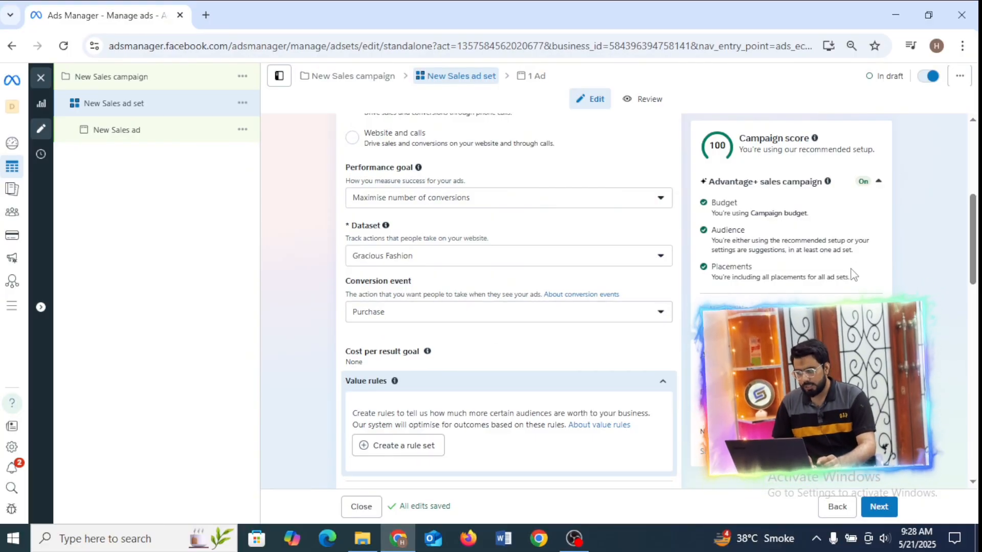
# Schedule the ad set to start on 22 May 2025 and end on 30 May 2025.
pyautogui.moveTo(978, 221); pyautogui.dragTo(977, 317)
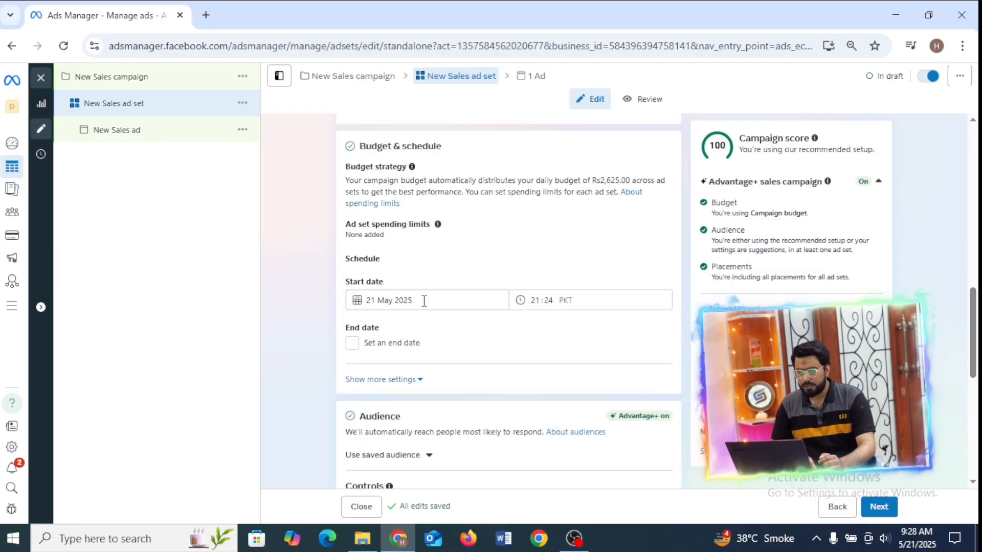
pyautogui.click(424, 302)
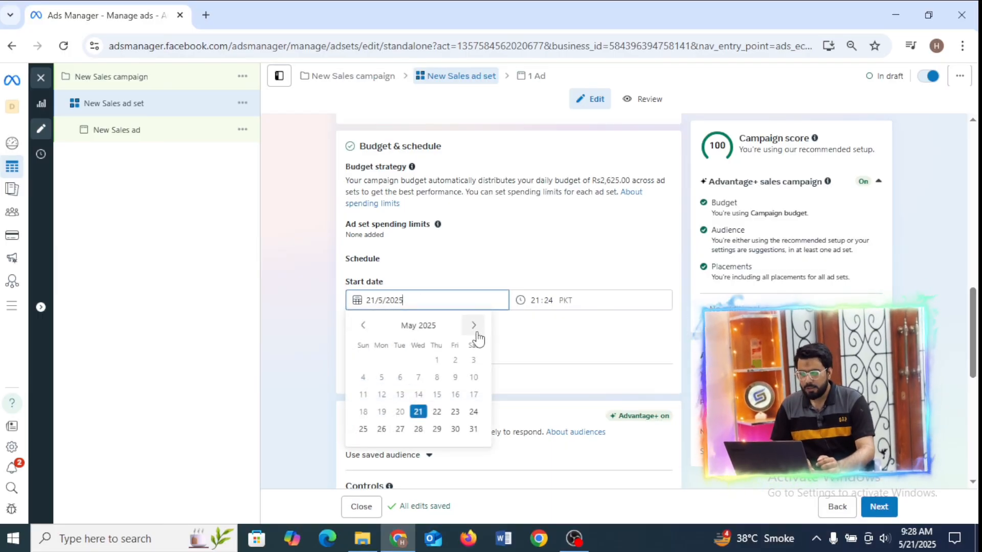
pyautogui.click(437, 413)
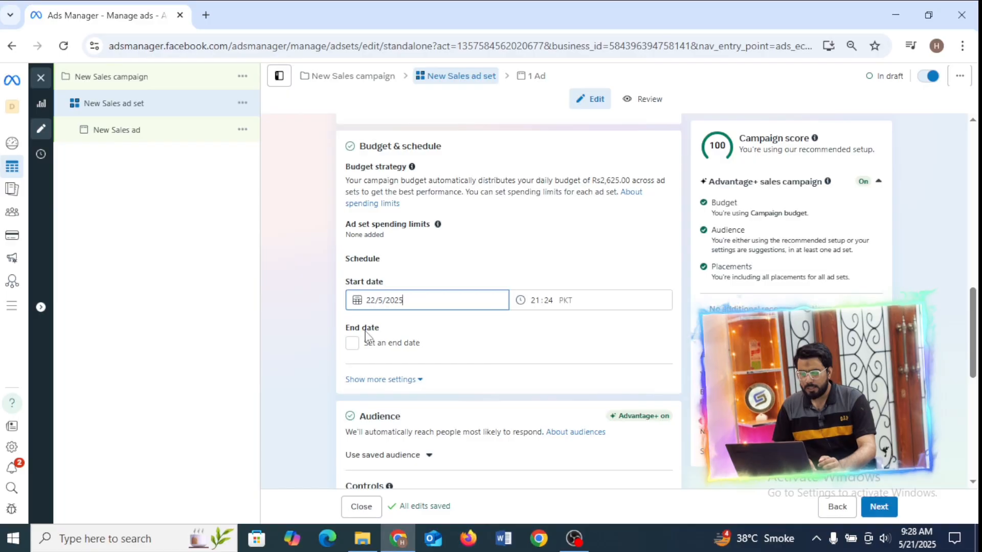
pyautogui.click(353, 344)
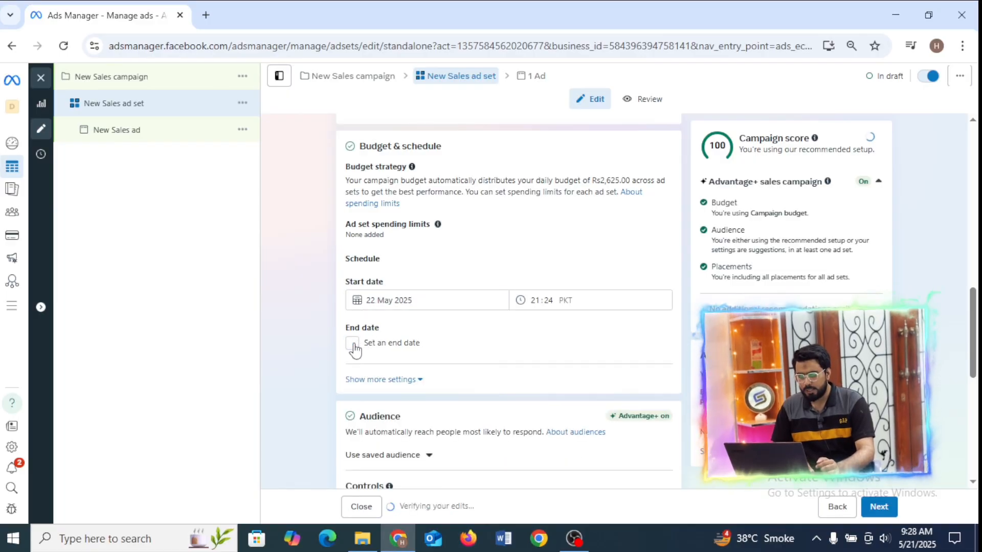
pyautogui.click(377, 369)
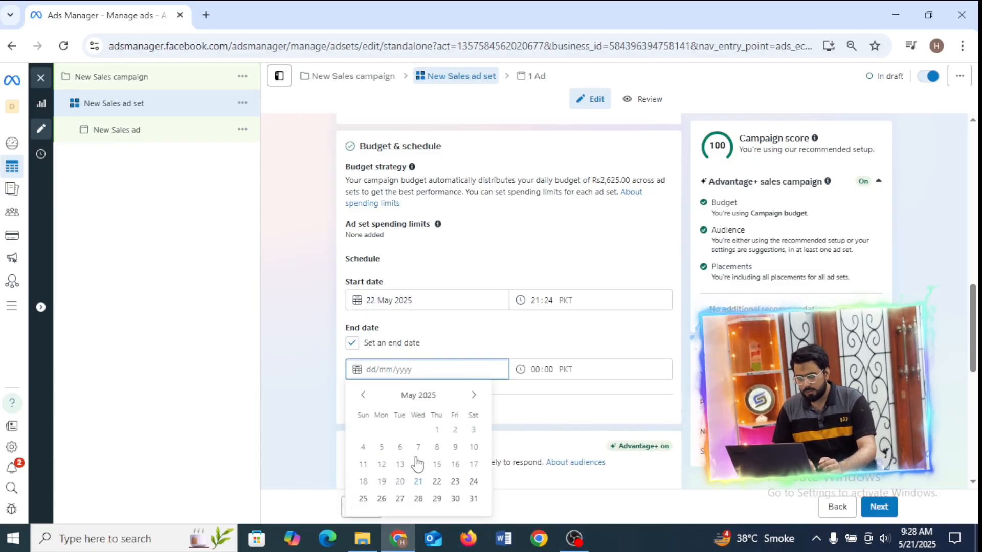
pyautogui.click(436, 482)
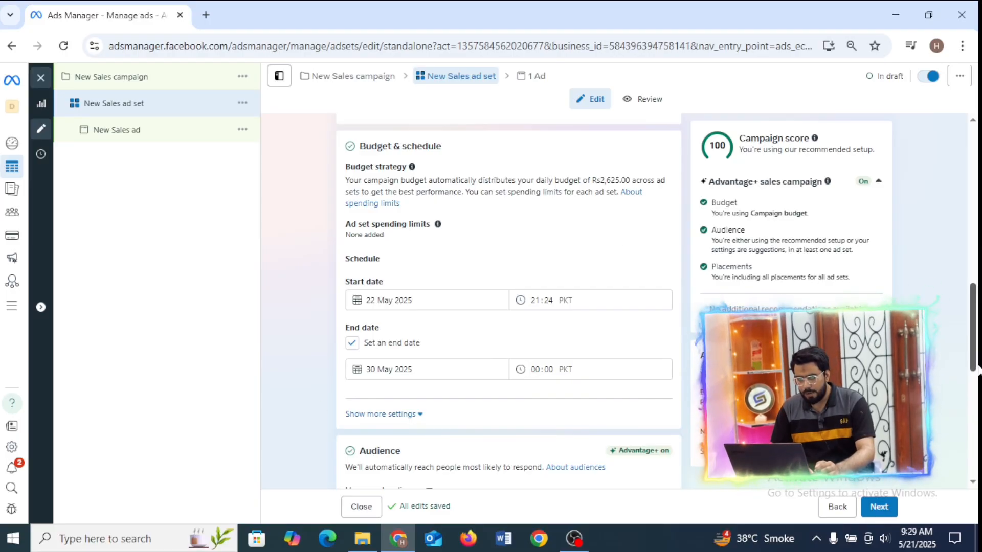
# Examine the ad set's Audience section and the explanation of how audience suggestions work.
pyautogui.moveTo(978, 371); pyautogui.dragTo(977, 440)
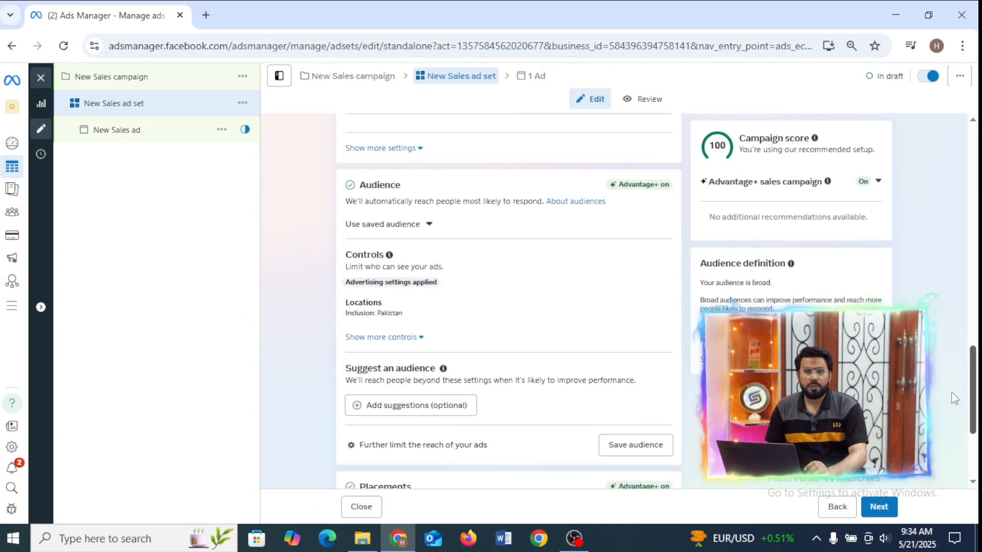
pyautogui.scroll(-1, 954, 398)
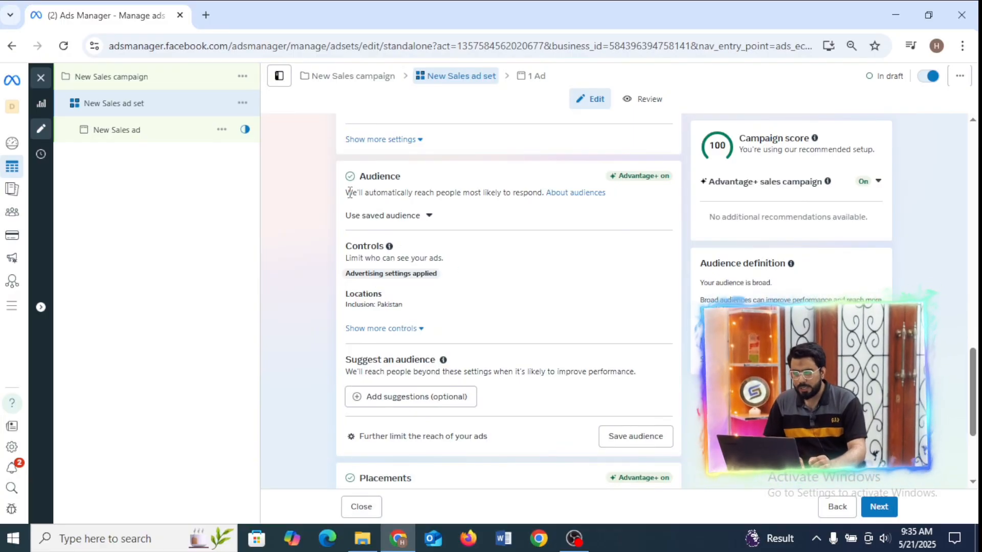
pyautogui.moveTo(345, 192); pyautogui.dragTo(547, 207)
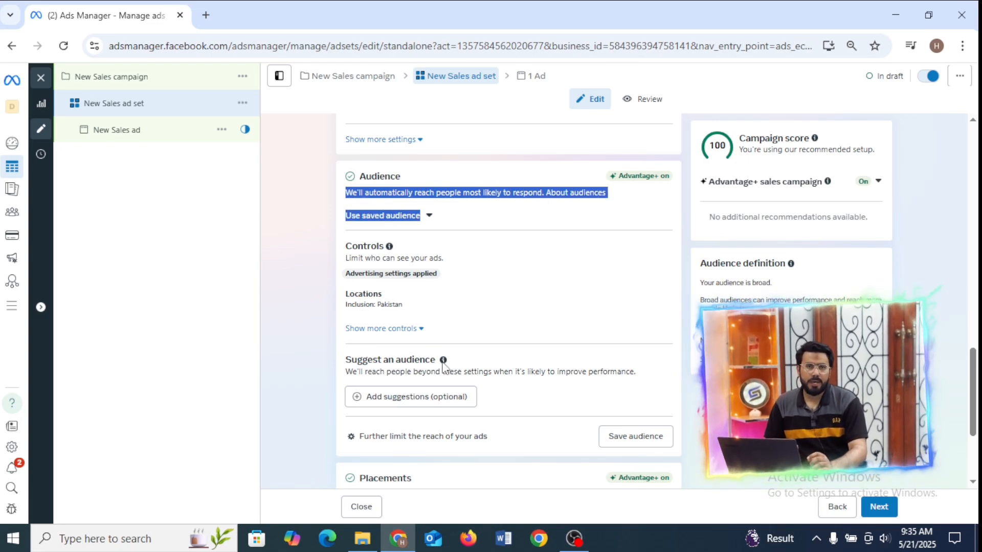
pyautogui.moveTo(443, 361)
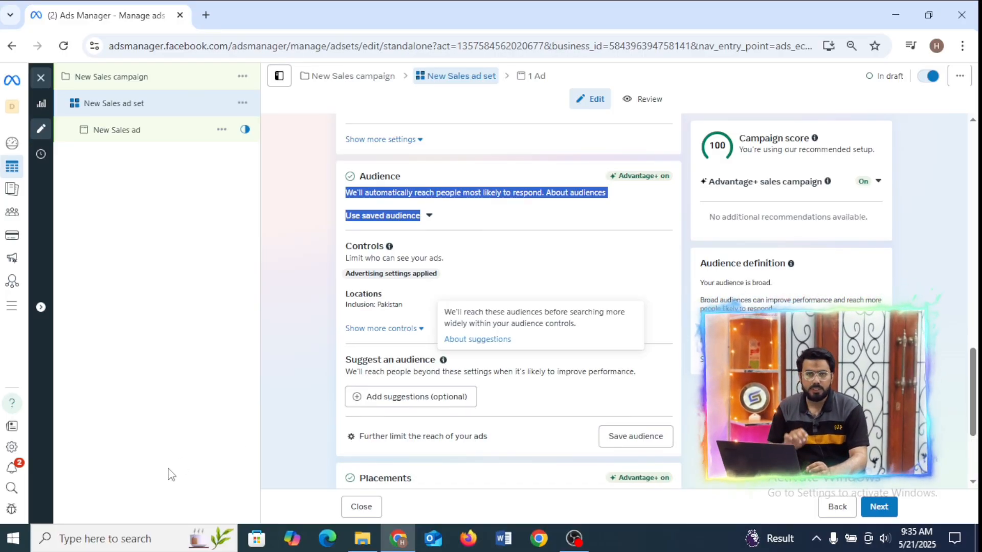
pyautogui.click(290, 342)
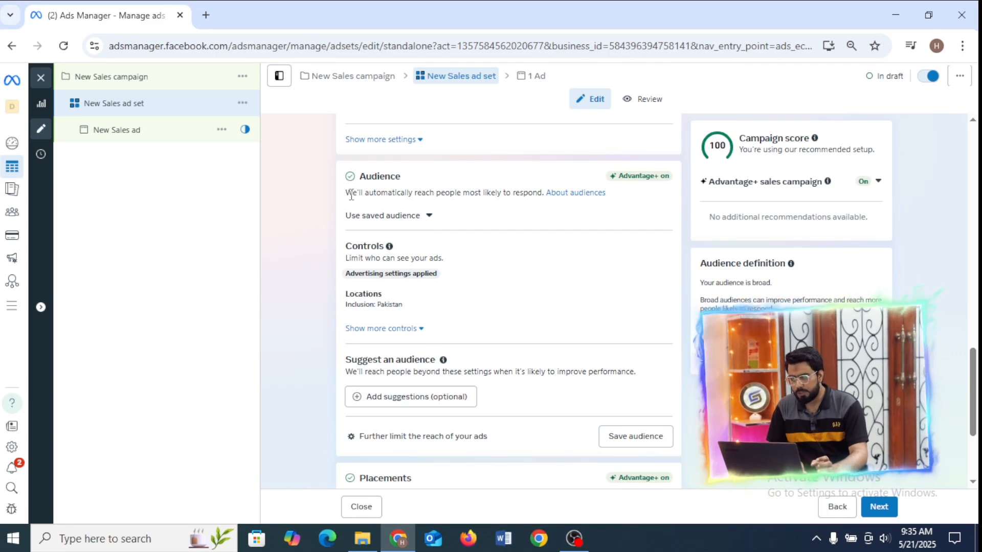
# Inspect the audience's location setting and its additional controls for minimum age, custom audience exclusion and languages, and collapse both.
pyautogui.click(663, 299)
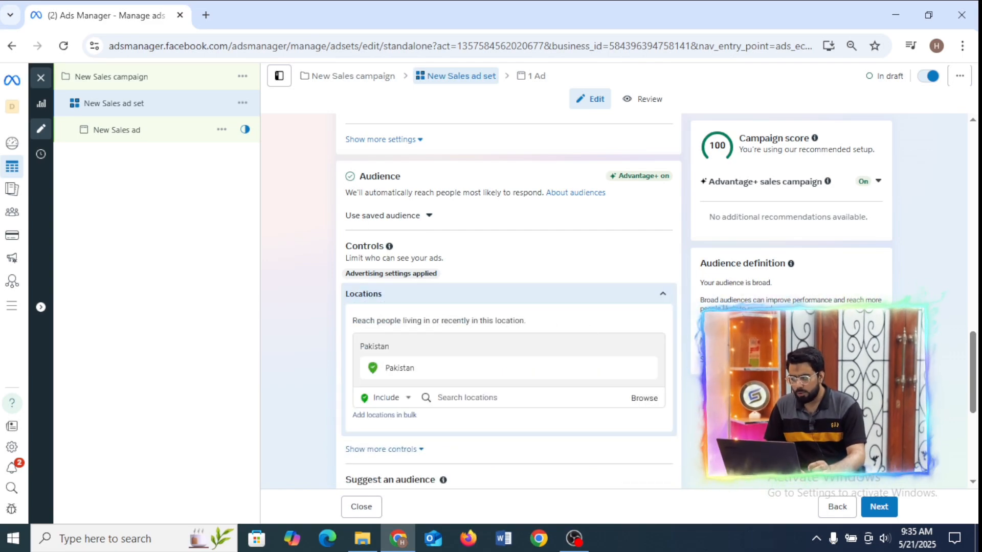
pyautogui.scroll(-3, 663, 299)
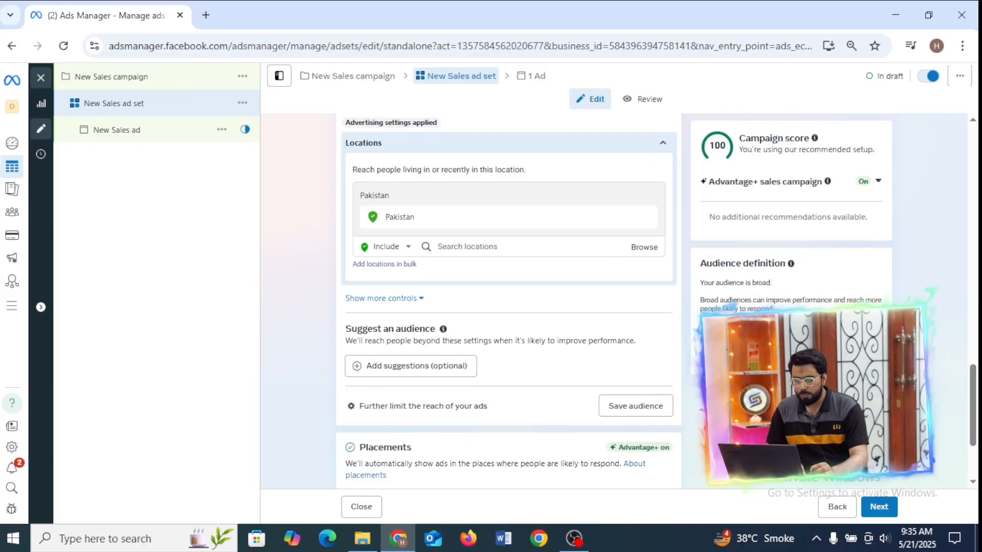
pyautogui.click(369, 299)
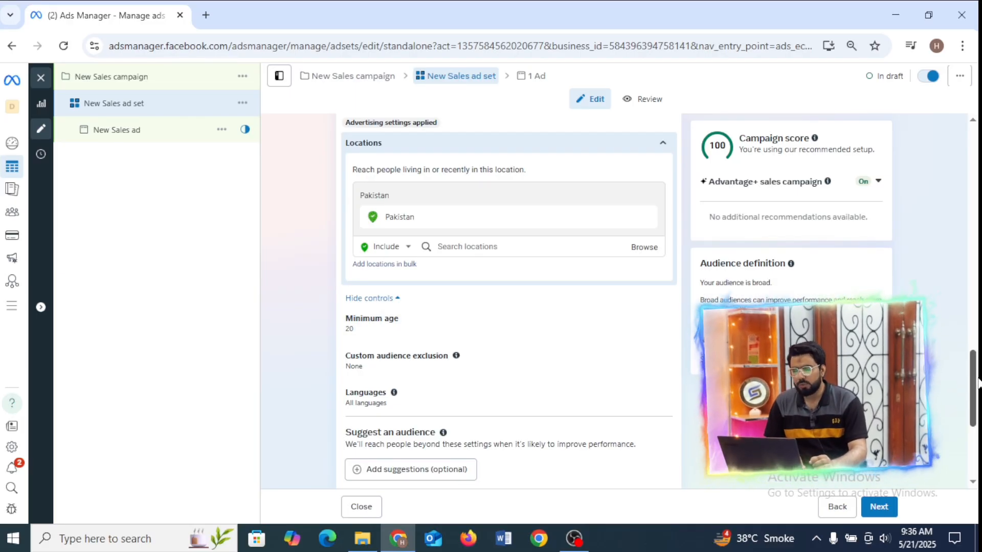
pyautogui.scroll(-3, 977, 381)
pyautogui.scroll(3, 972, 378)
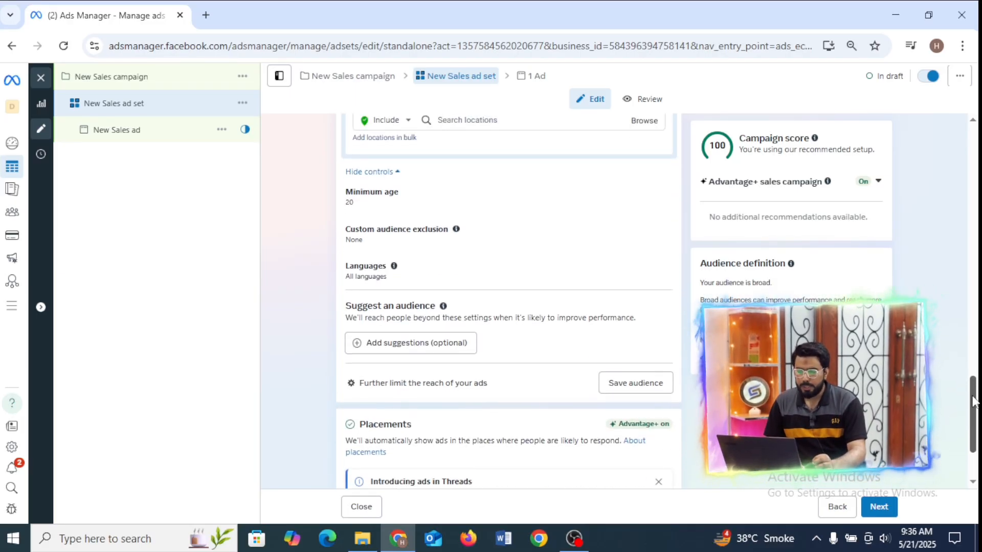
pyautogui.scroll(1, 969, 378)
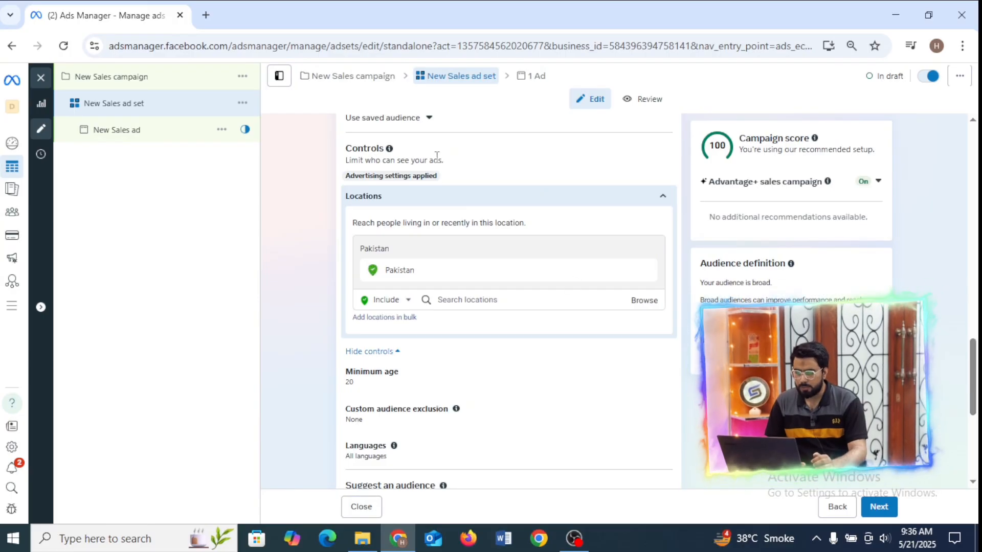
pyautogui.click(583, 201)
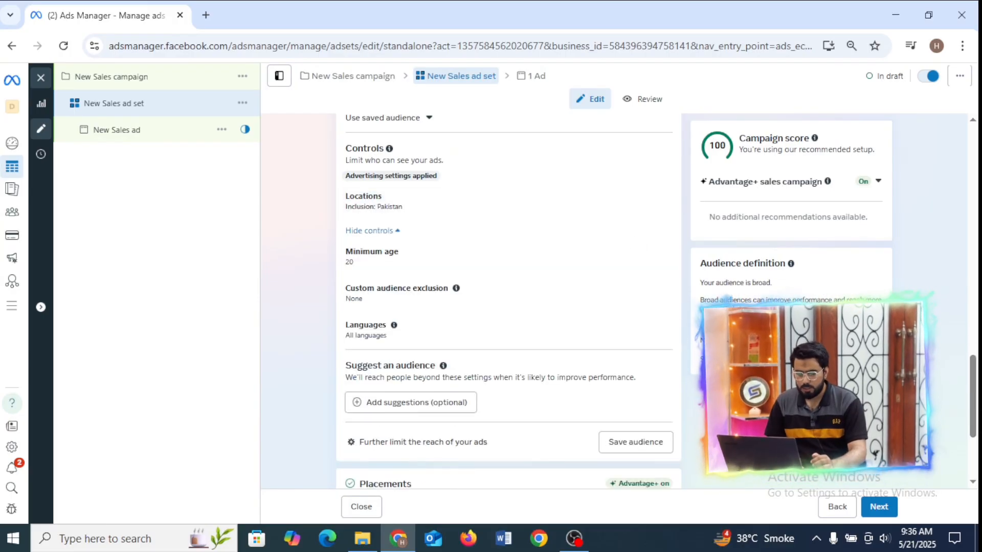
pyautogui.click(369, 230)
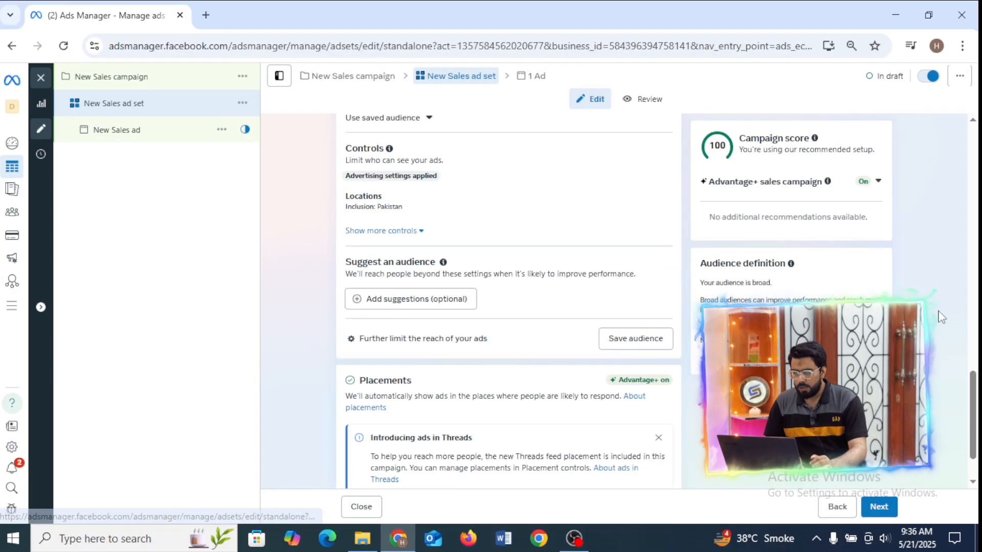
# Reopen the additional audience controls and the location setting to review who can see the ads.
pyautogui.scroll(2, 976, 379)
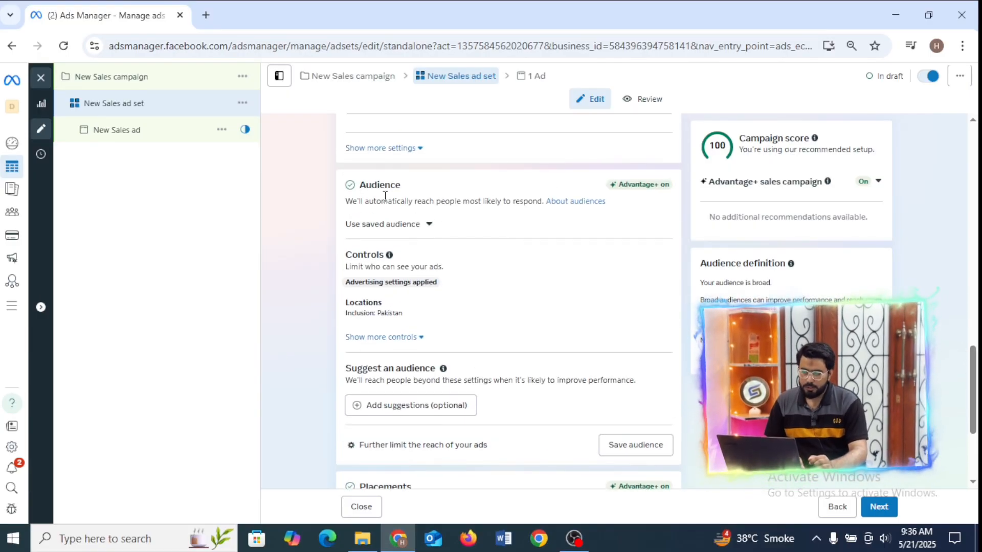
pyautogui.moveTo(347, 203)
pyautogui.mouseDown()
pyautogui.moveTo(469, 282)
pyautogui.moveTo(502, 330)
pyautogui.moveTo(530, 339)
pyautogui.moveTo(520, 331)
pyautogui.moveTo(534, 323)
pyautogui.mouseUp()
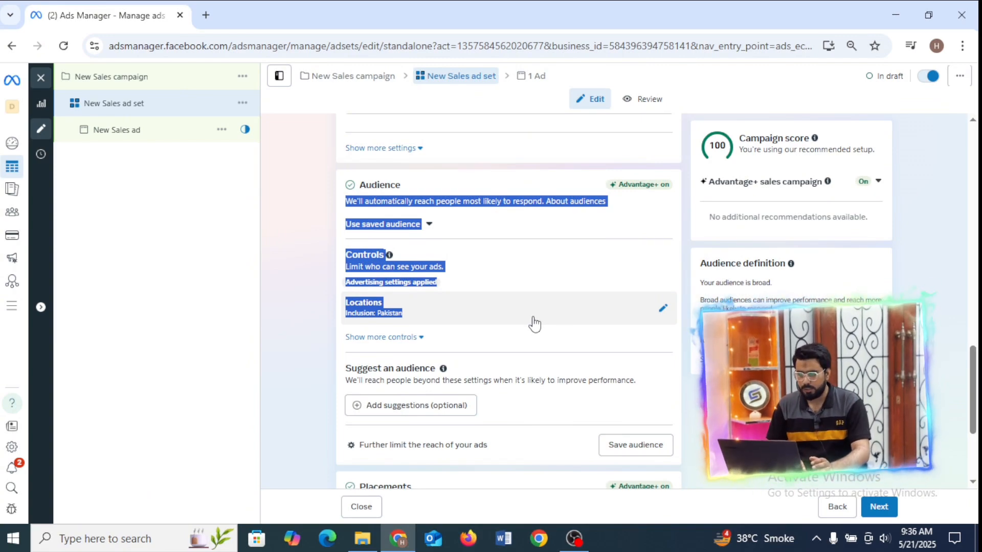
pyautogui.click(413, 338)
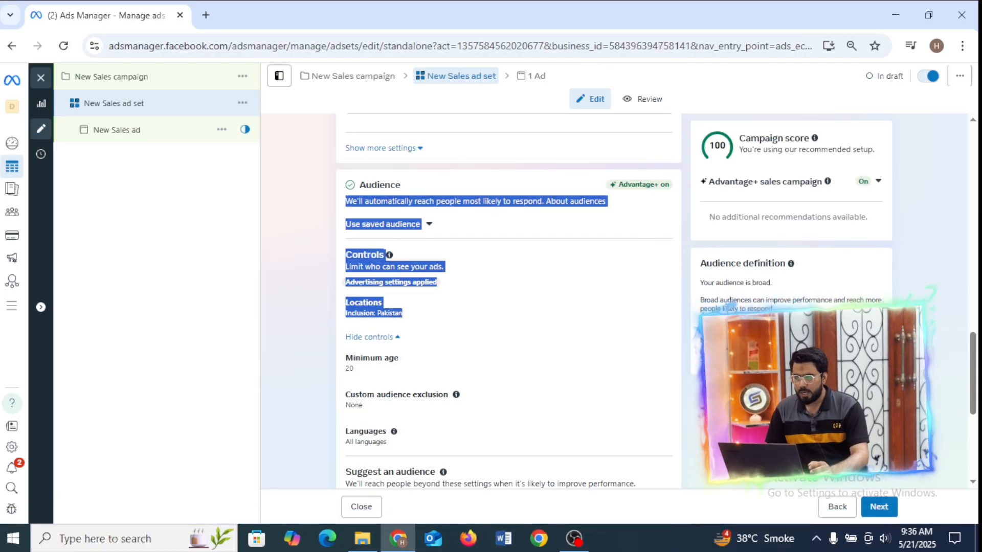
pyautogui.click(964, 351)
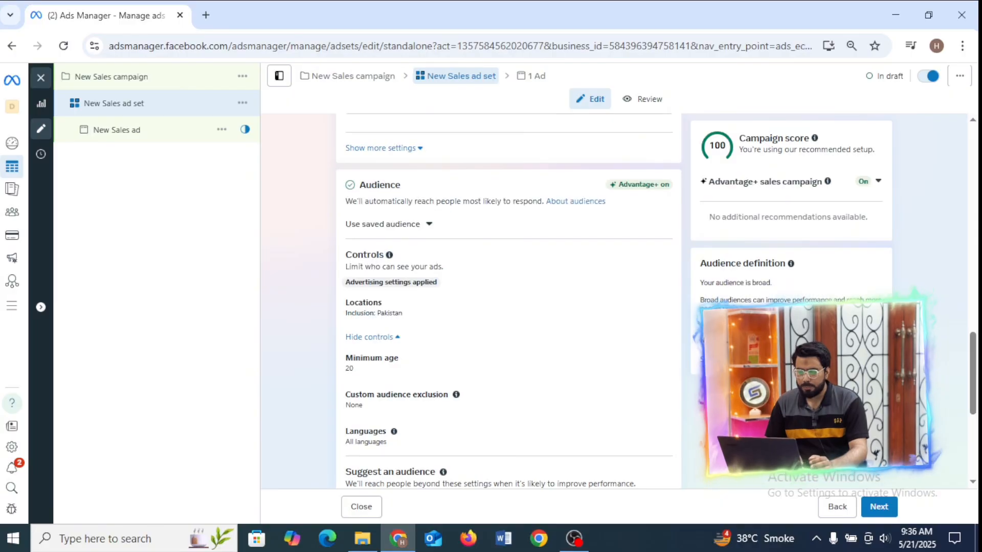
pyautogui.click(655, 312)
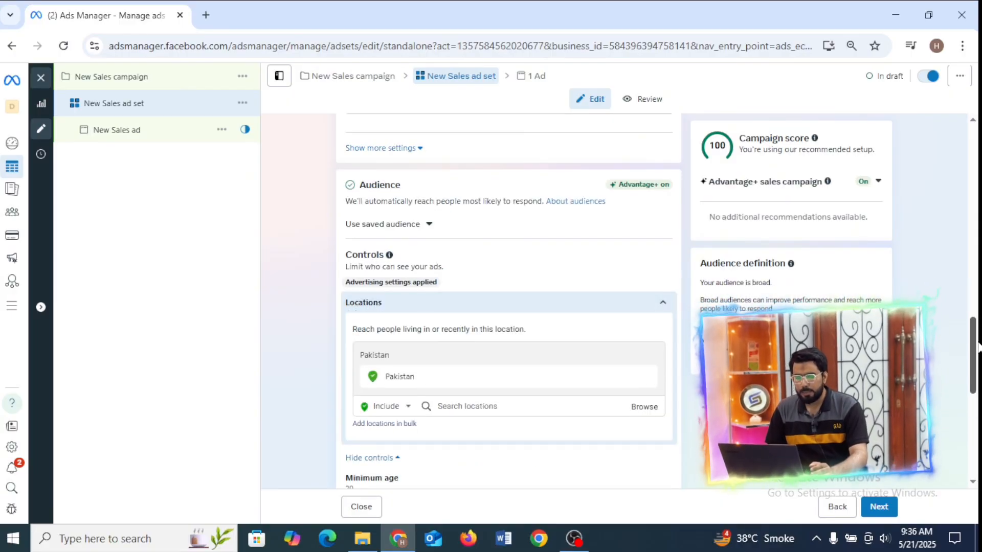
pyautogui.scroll(-5, 588, 255)
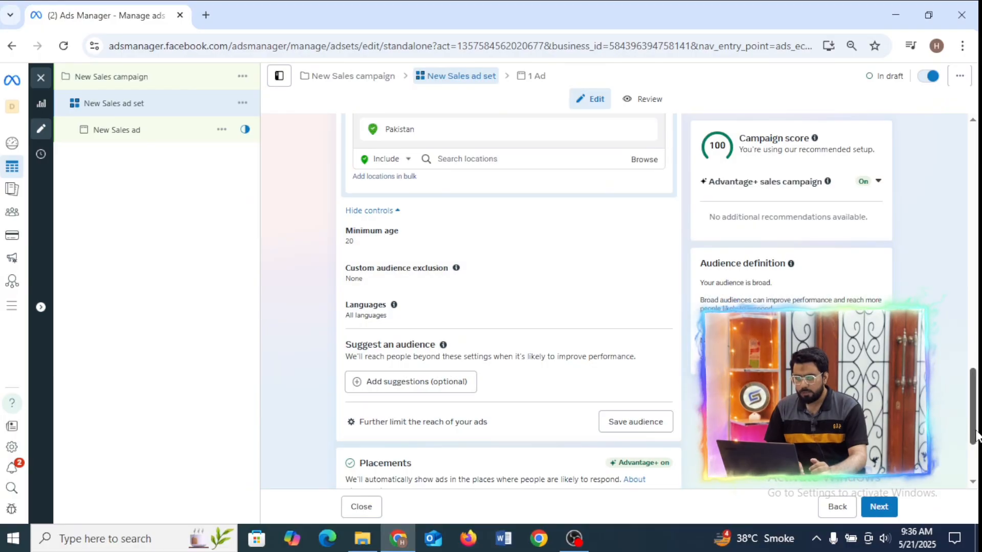
# Reveal the optional audience suggestions and view the age and gender options.
pyautogui.scroll(-3, 977, 427)
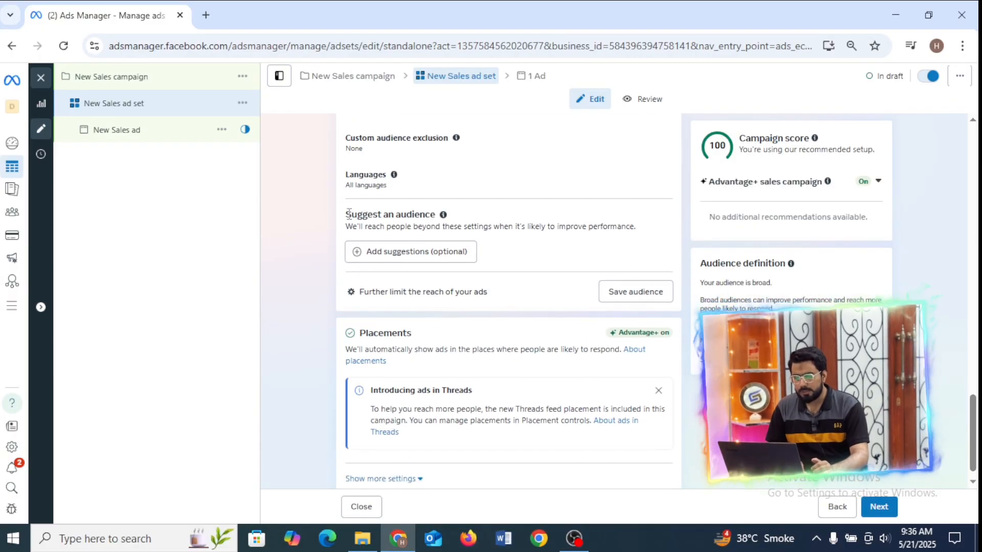
pyautogui.moveTo(349, 215); pyautogui.dragTo(452, 258)
pyautogui.click(452, 259)
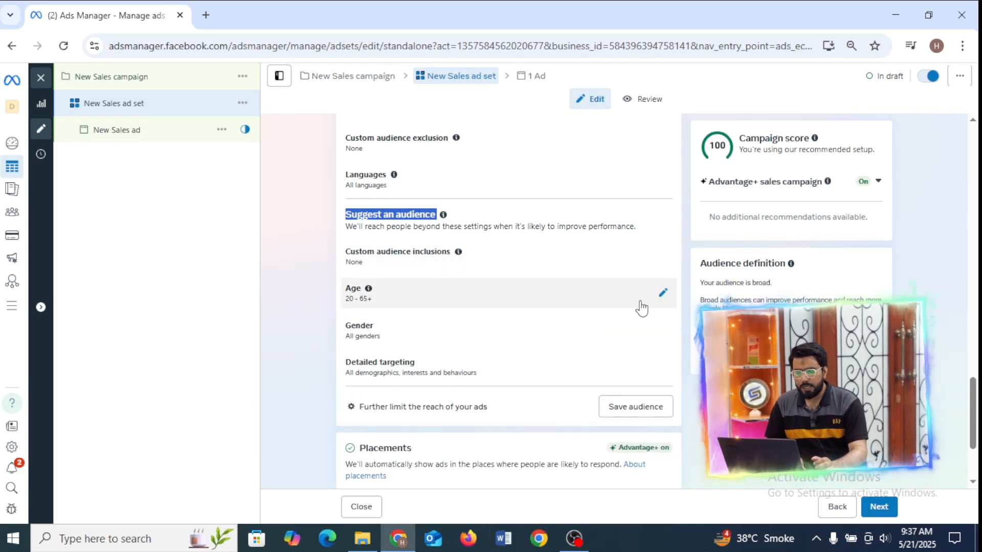
pyautogui.click(664, 293)
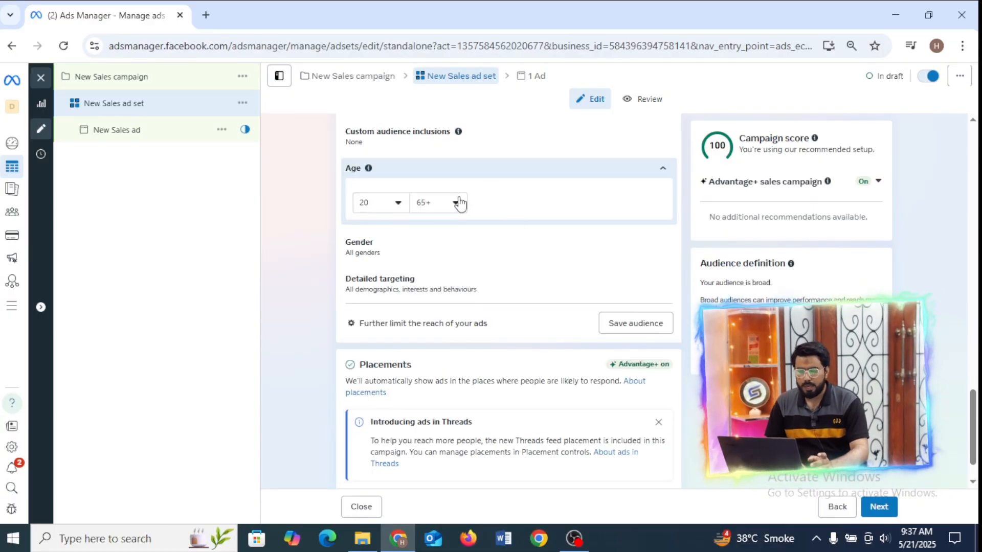
pyautogui.click(656, 252)
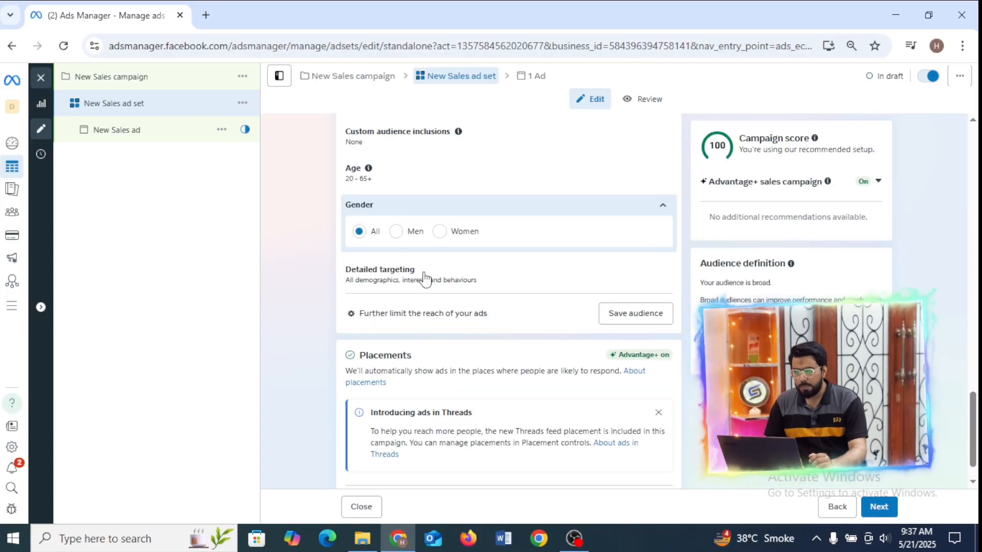
# Search detailed targeting for "shoes" and add the Shoes (footwear) interest.
pyautogui.click(506, 278)
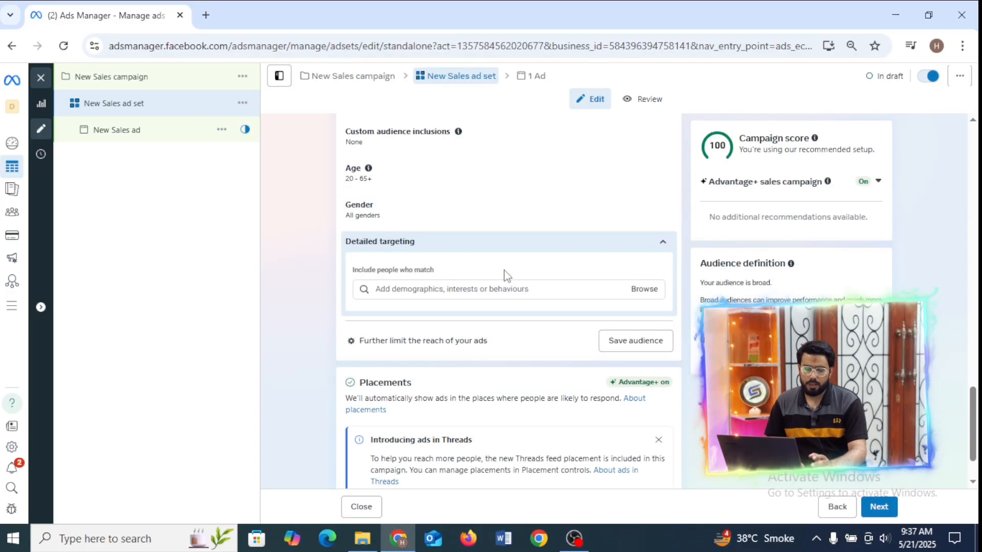
pyautogui.click(476, 290)
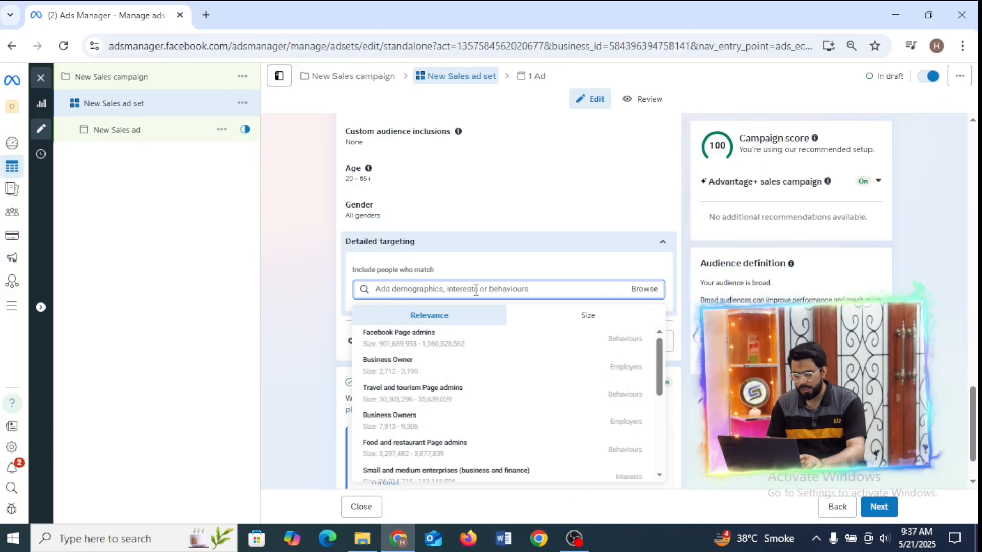
pyautogui.write('shie')
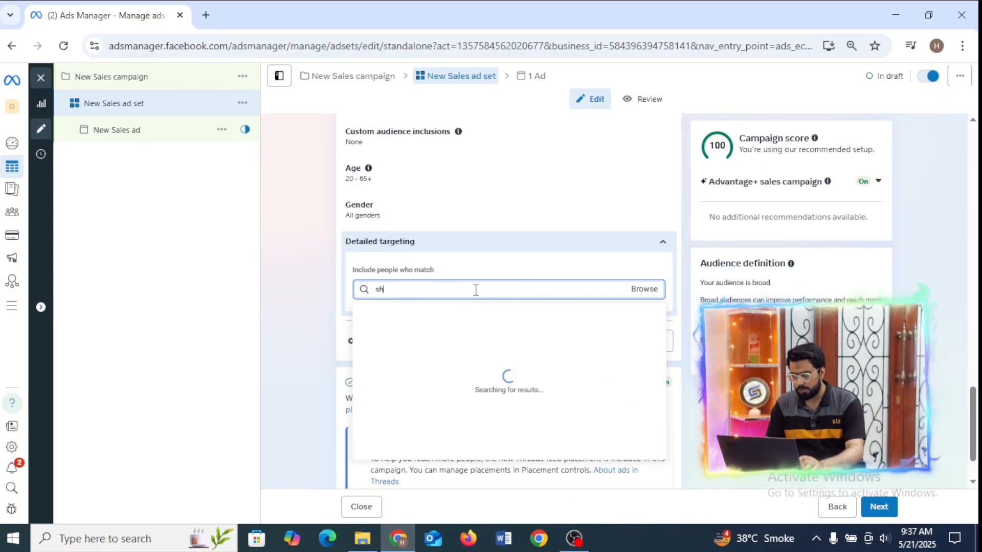
pyautogui.press('BackSpace')
pyautogui.press('BackSpace')
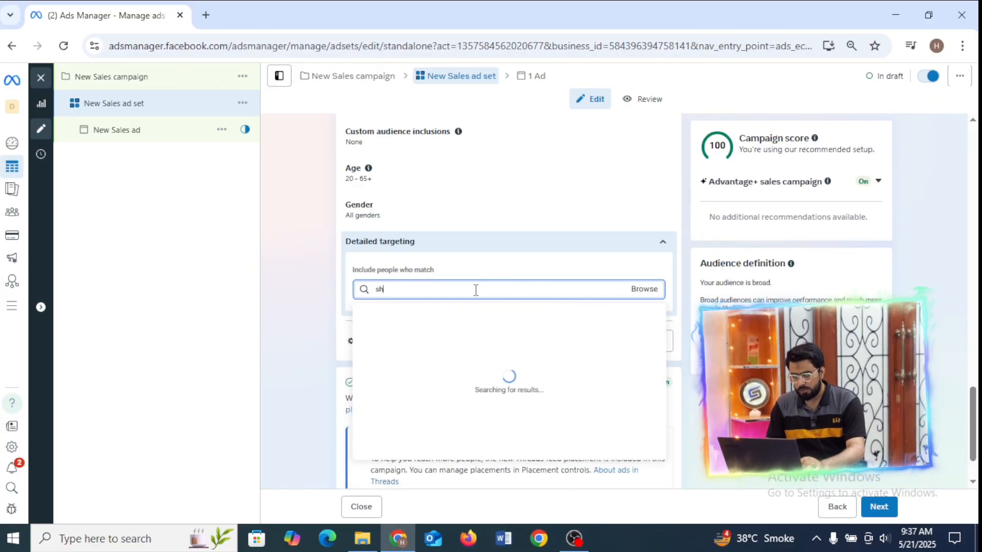
pyautogui.write('oes')
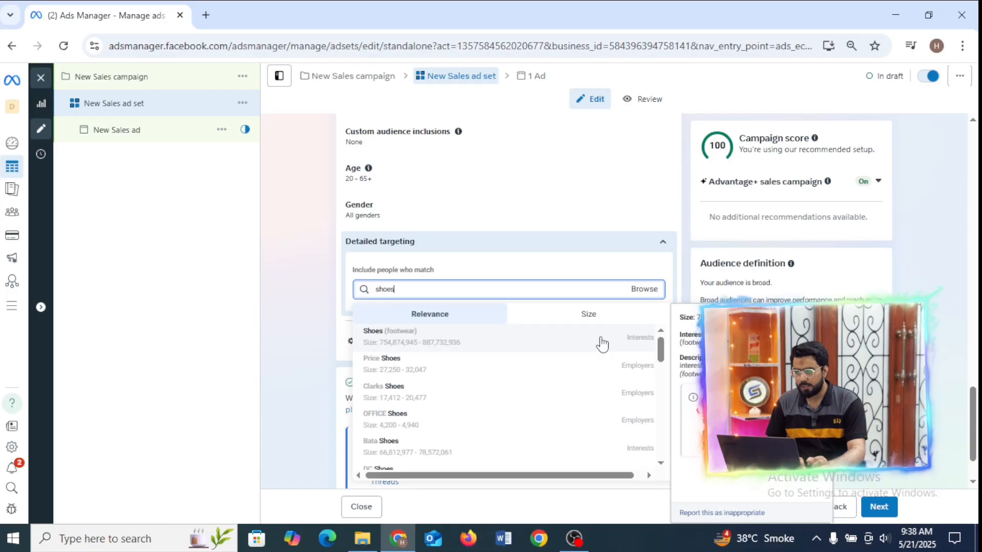
pyautogui.click(601, 344)
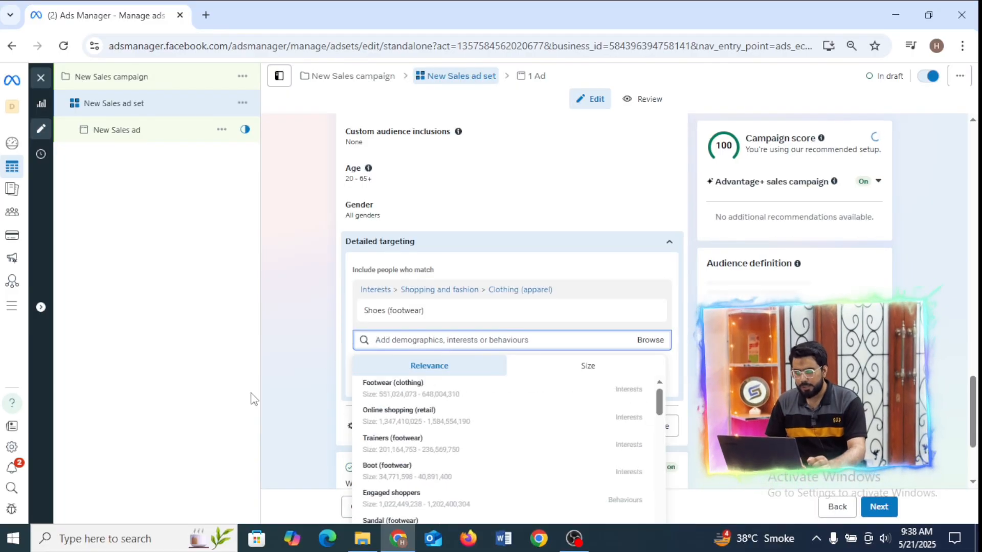
# Add the suggested Boot (footwear) interest to detailed targeting and close the suggestion list.
pyautogui.moveTo(573, 404)
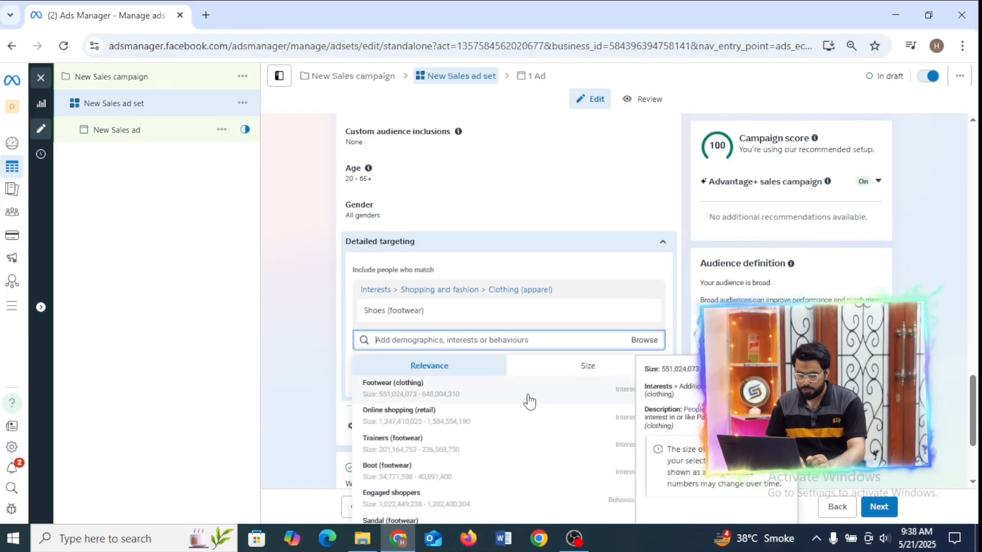
pyautogui.click(425, 481)
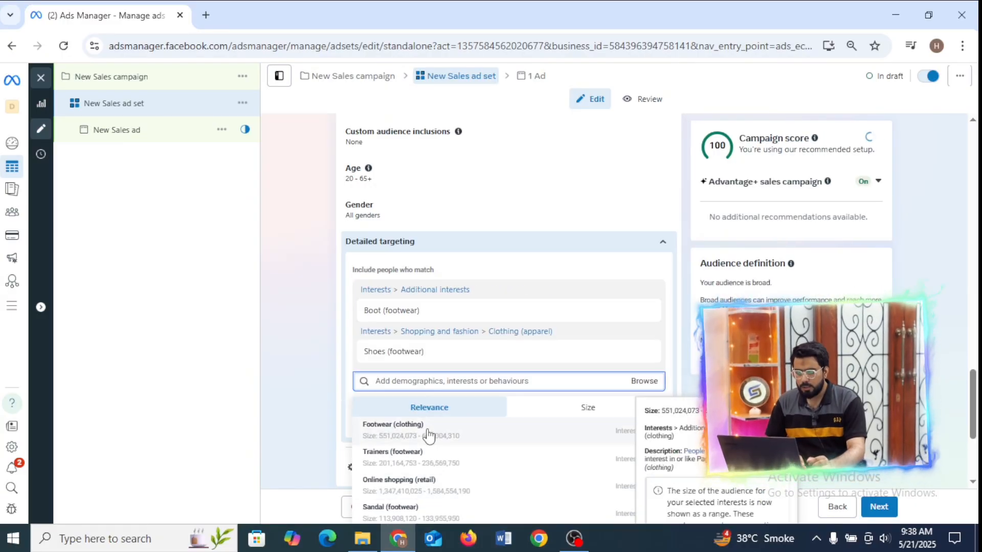
pyautogui.click(269, 380)
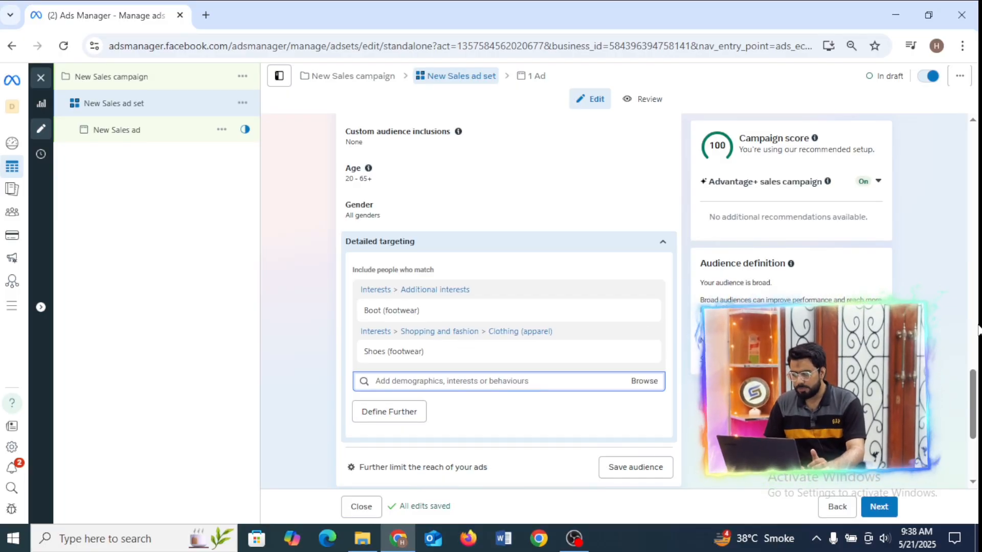
# Return to the New Sales campaign settings and review the budget strategy and daily budget.
pyautogui.moveTo(976, 384); pyautogui.dragTo(976, 145)
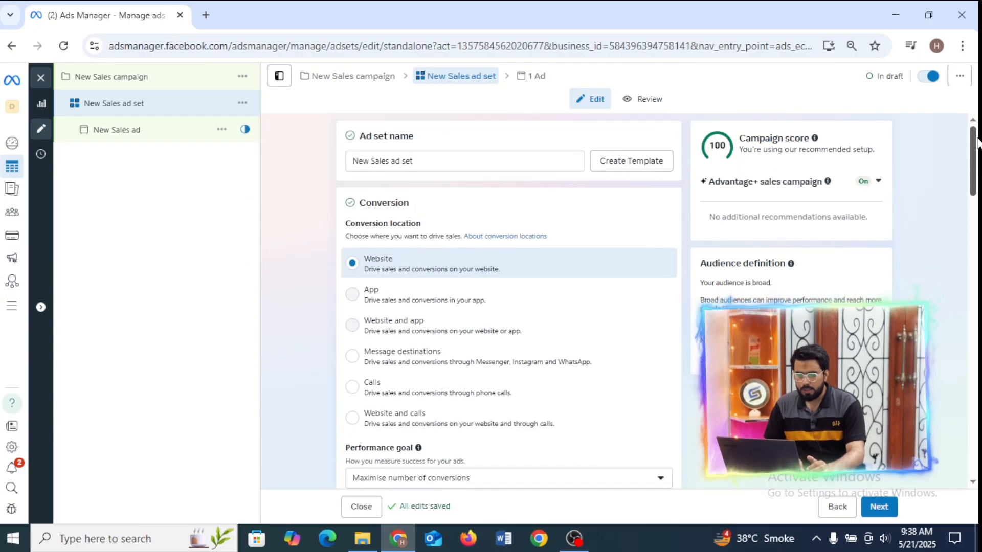
pyautogui.click(350, 78)
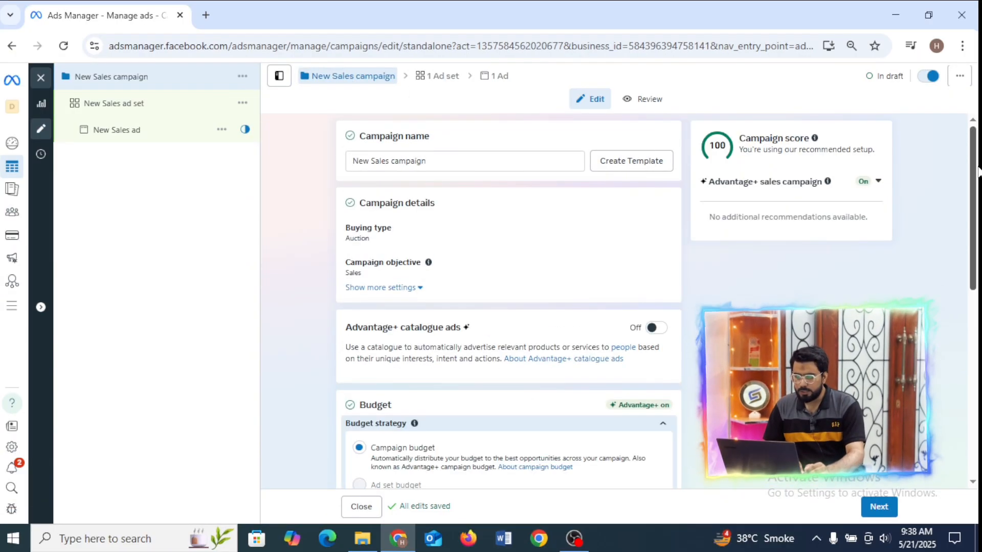
pyautogui.moveTo(976, 164); pyautogui.dragTo(952, 256)
pyautogui.scroll(1, 949, 248)
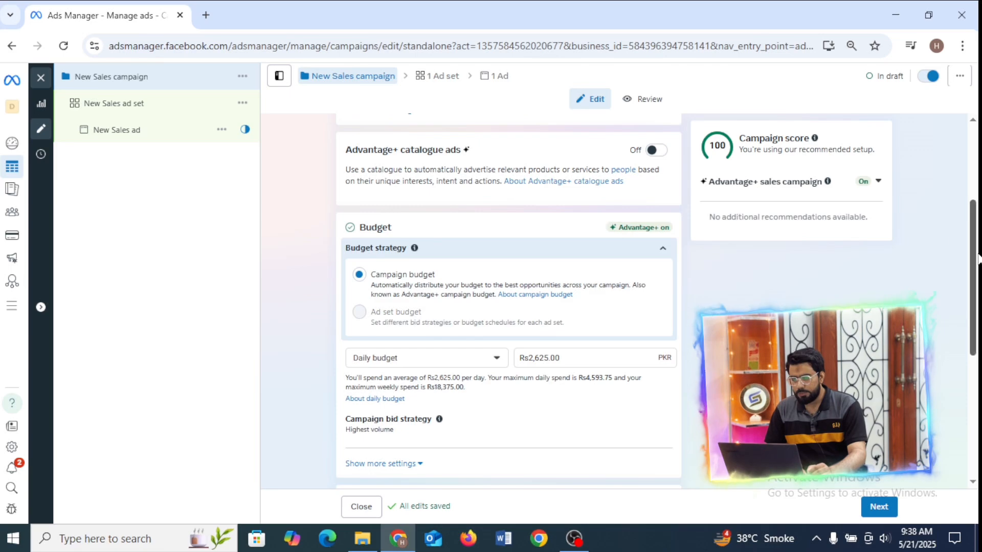
pyautogui.moveTo(977, 265); pyautogui.dragTo(977, 312)
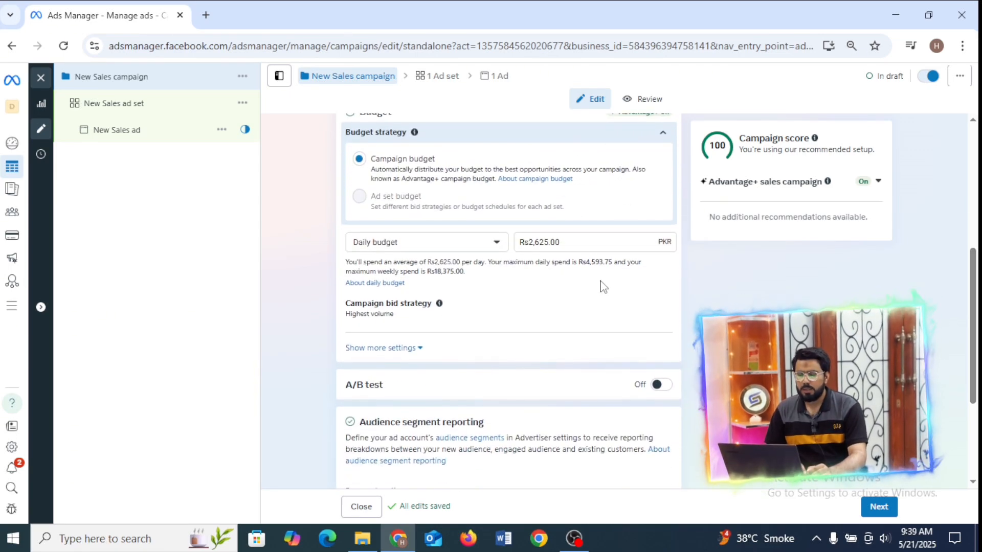
# View the campaign's budget type options and the New Sales ad set's schedule dates.
pyautogui.click(416, 242)
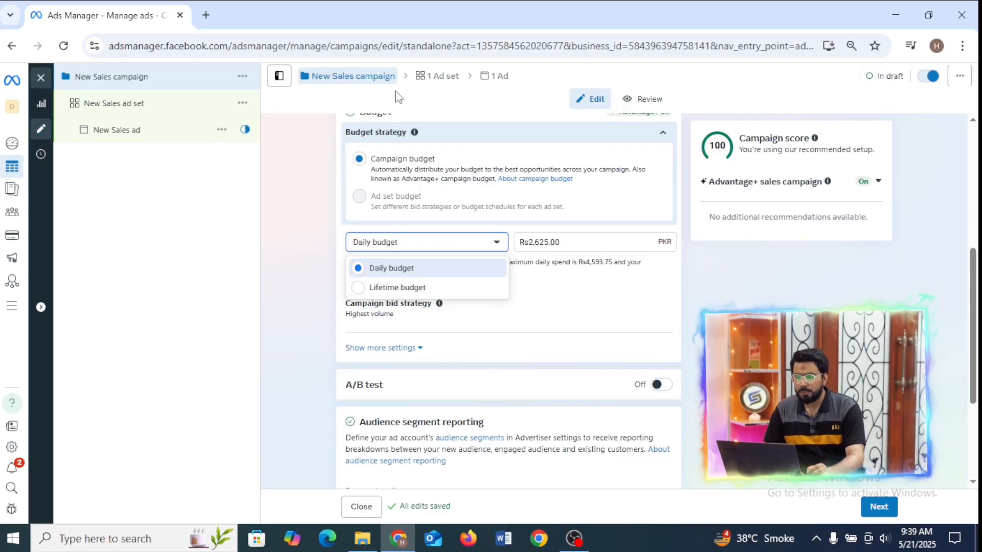
pyautogui.click(438, 82)
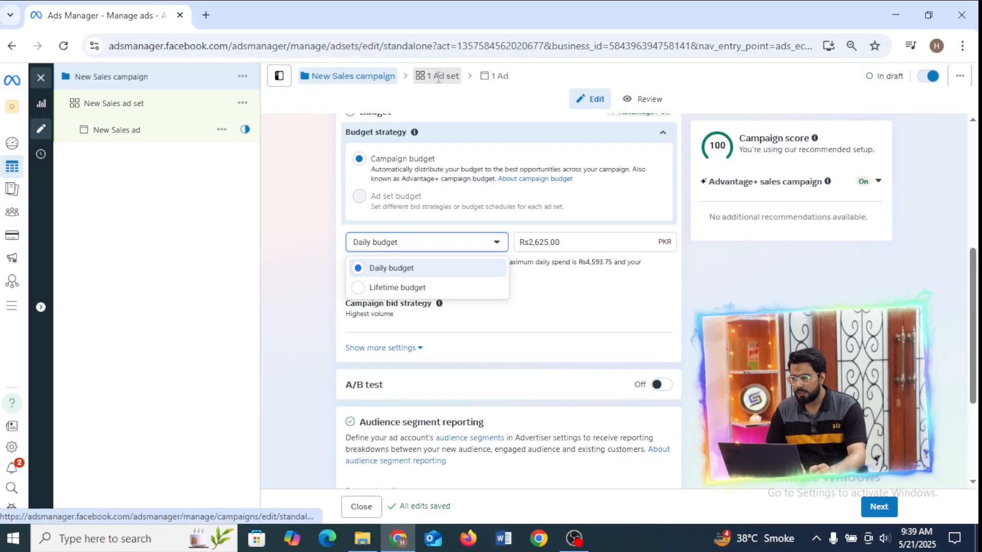
pyautogui.moveTo(977, 180); pyautogui.dragTo(977, 305)
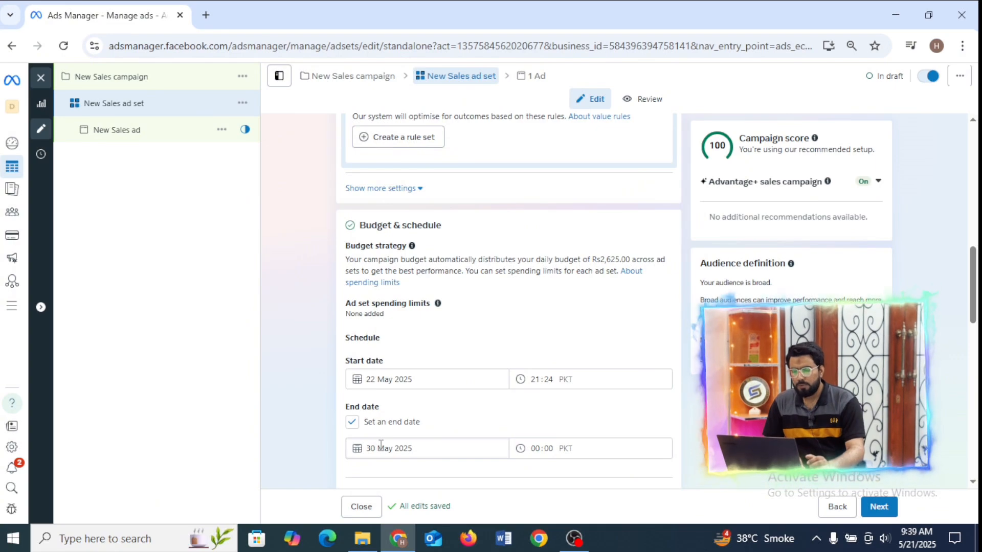
# Return to the New Sales campaign settings and switch the budget type to Lifetime budget.
pyautogui.click(325, 77)
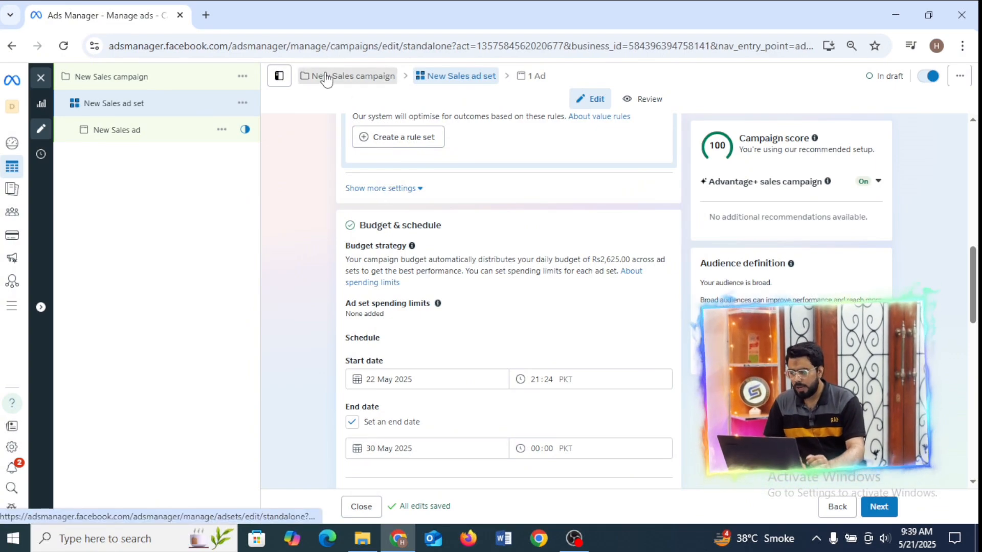
pyautogui.scroll(-3, 973, 286)
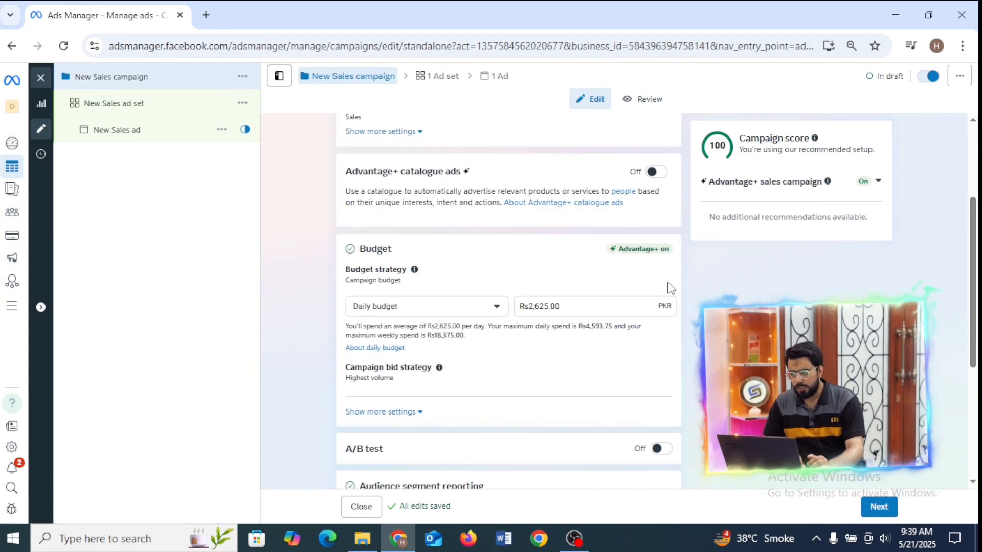
pyautogui.click(492, 307)
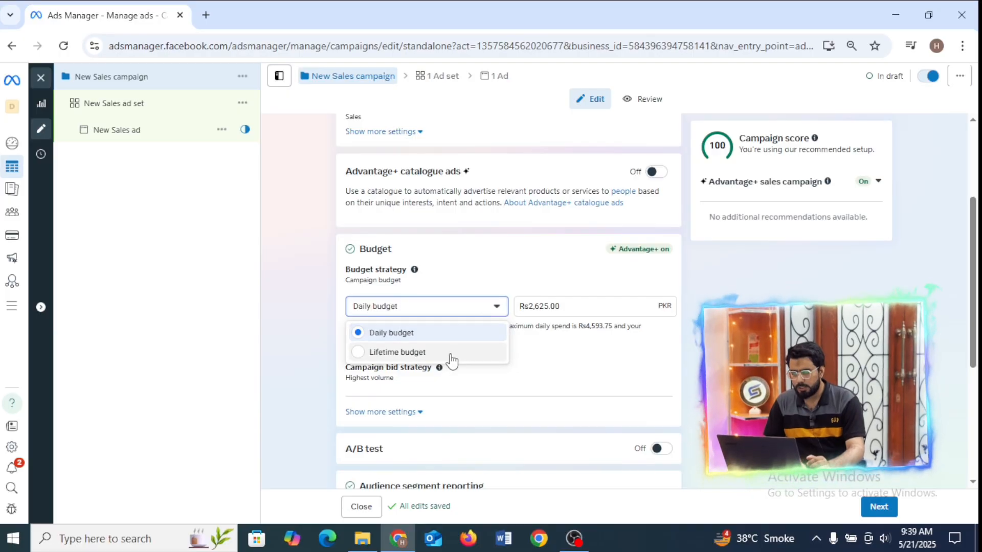
pyautogui.click(450, 353)
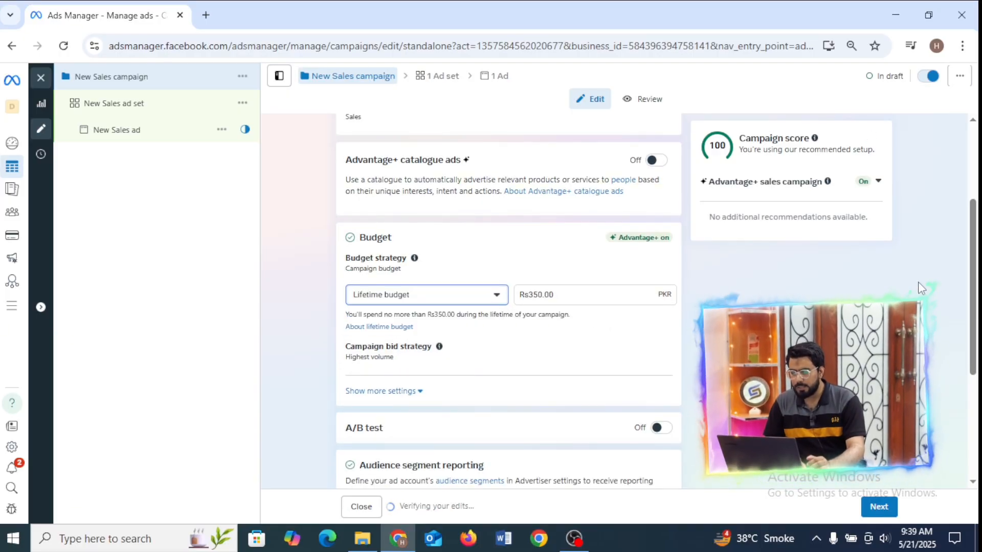
# Set the campaign's lifetime budget to Rs10,000.
pyautogui.moveTo(973, 276); pyautogui.dragTo(972, 231)
pyautogui.scroll(-2, 544, 236)
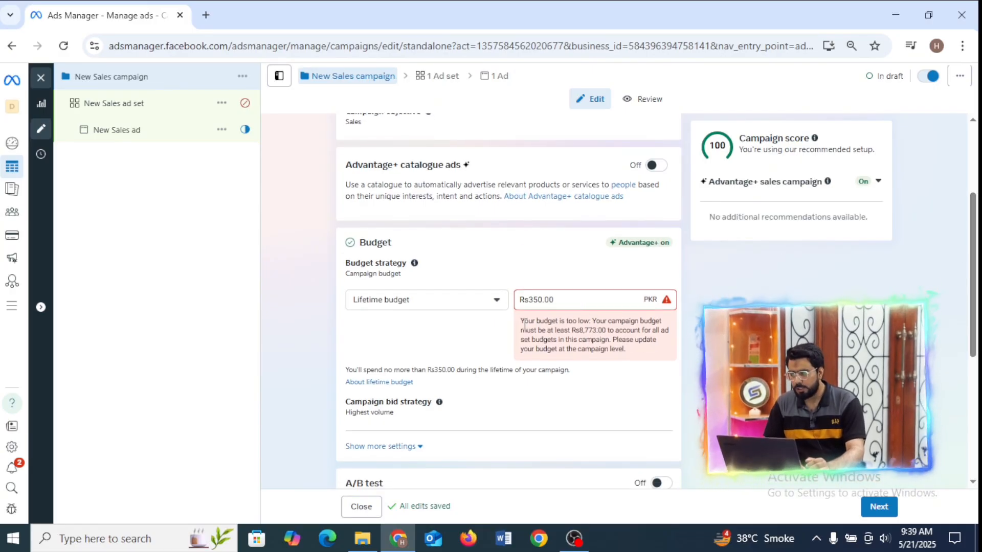
pyautogui.moveTo(520, 320); pyautogui.dragTo(604, 329)
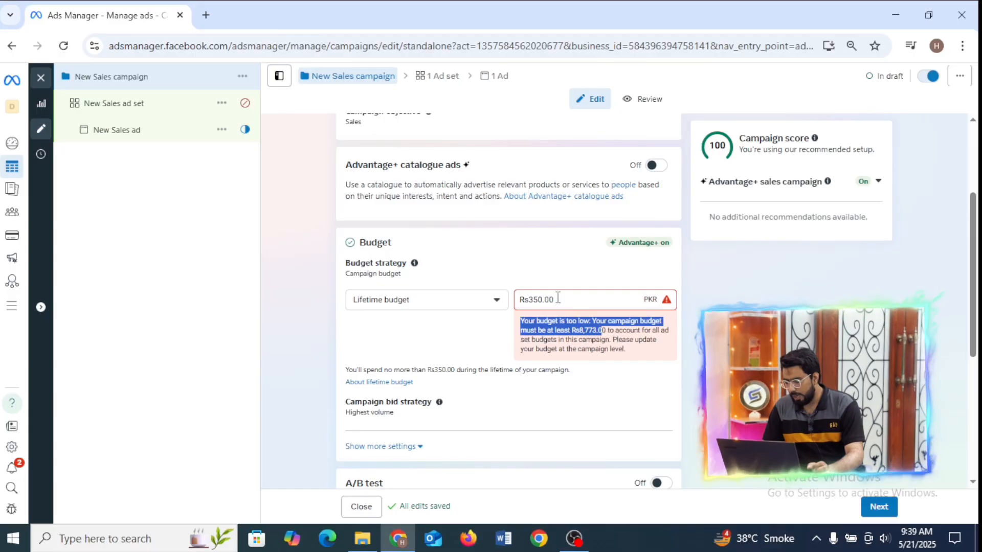
pyautogui.moveTo(557, 298); pyautogui.dragTo(494, 310)
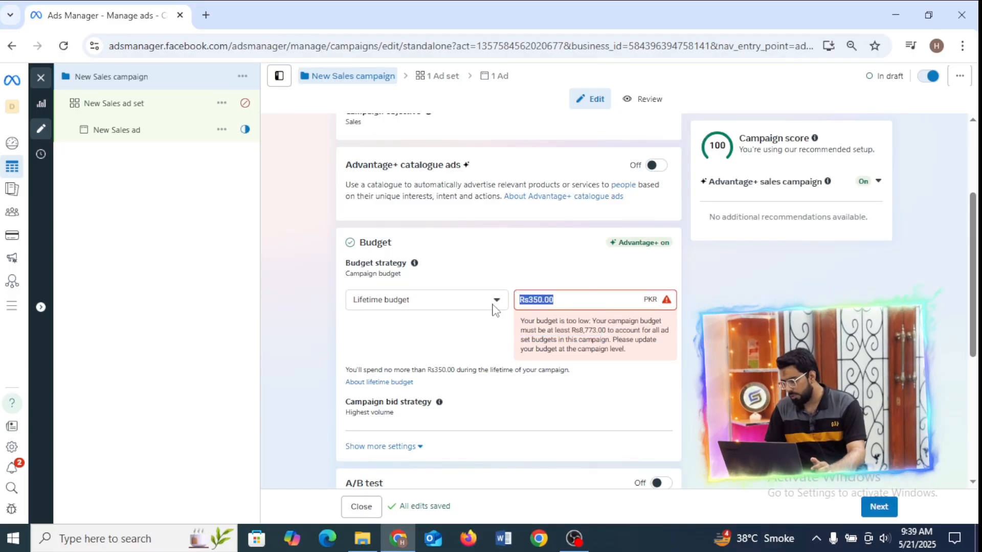
pyautogui.write('8')
pyautogui.press('BackSpace')
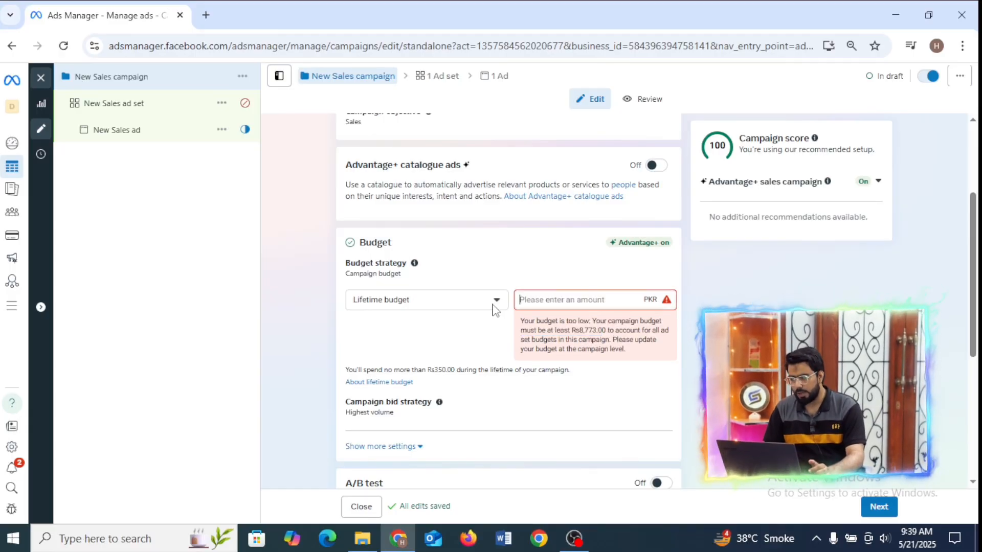
pyautogui.write('10000')
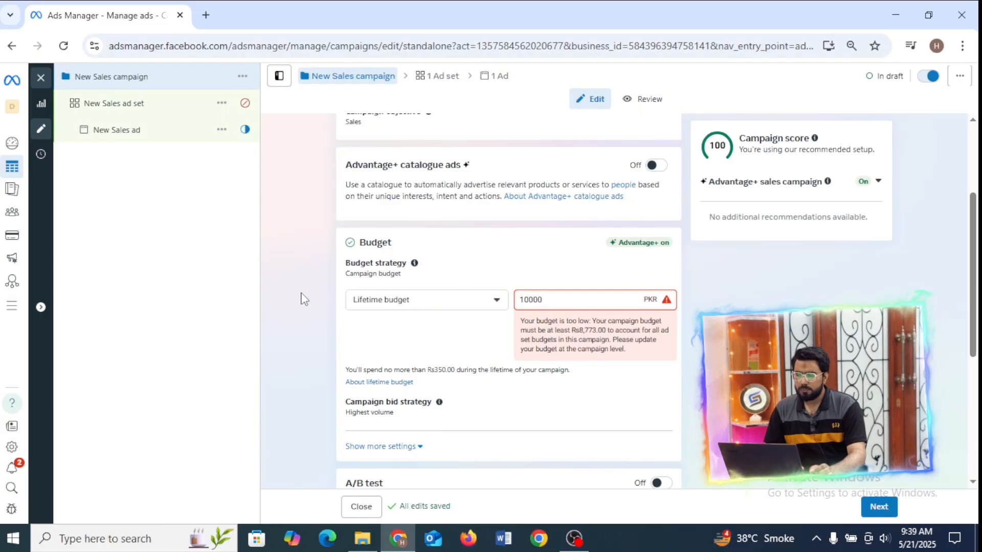
pyautogui.click(304, 299)
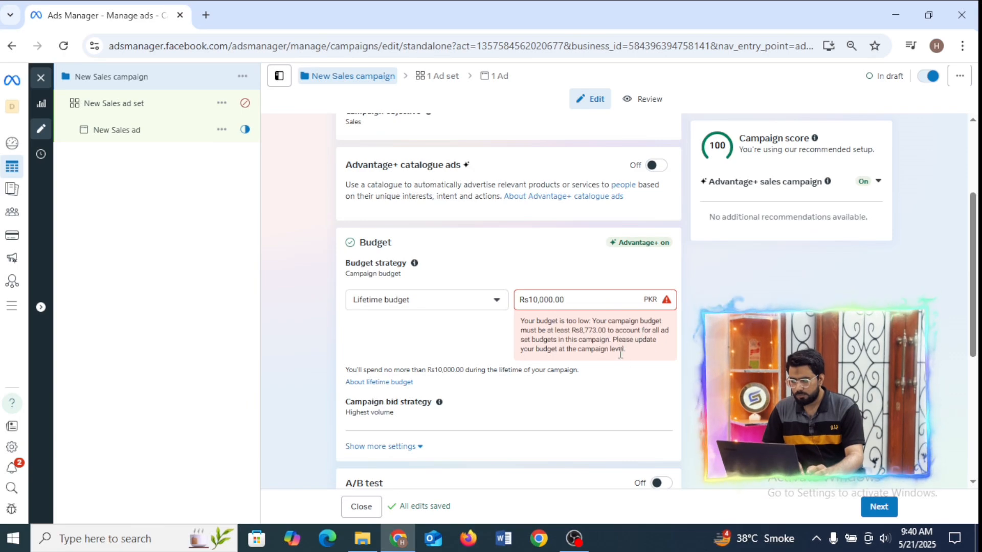
pyautogui.tripleClick(573, 302)
pyautogui.press('BackSpace')
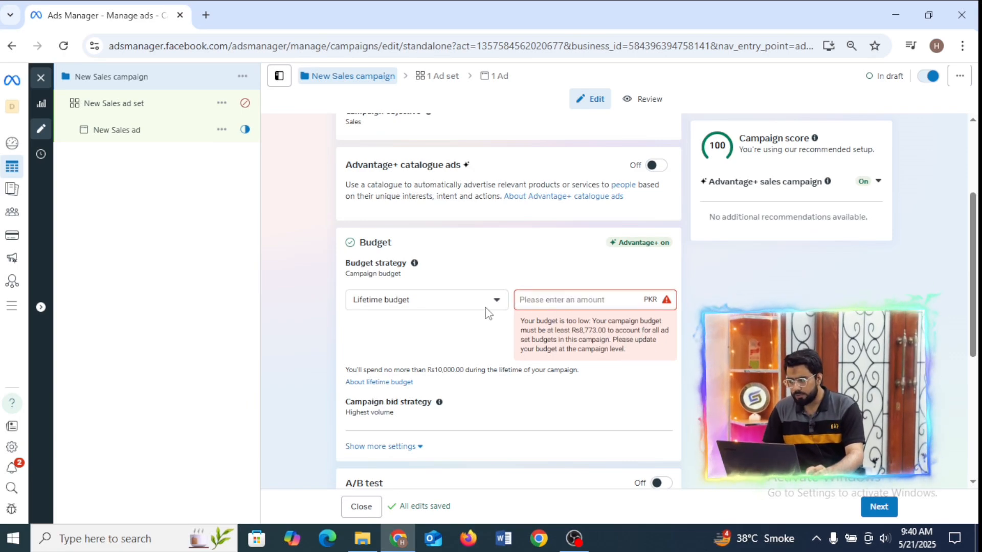
pyautogui.write('10000')
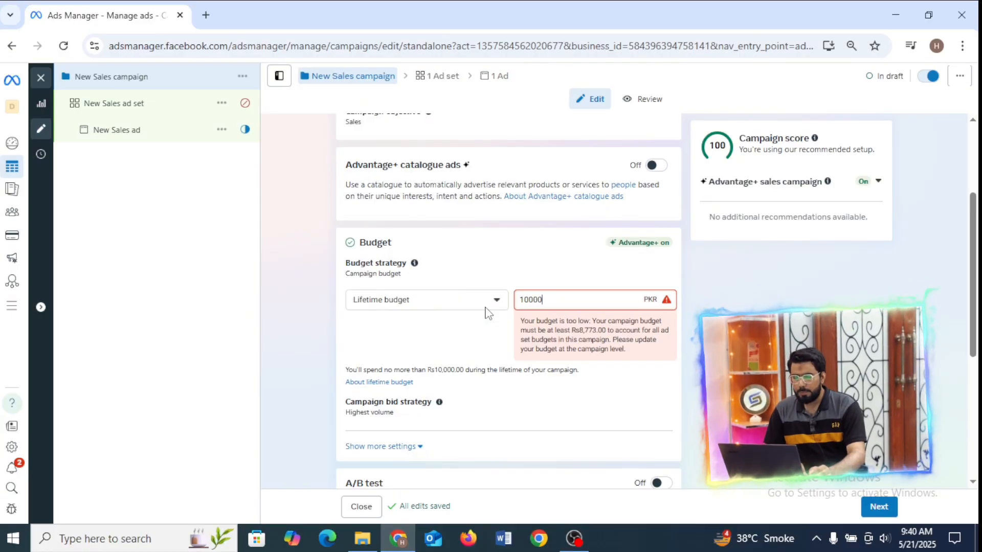
# Set the New Sales ad set's end date to 30 May 2025.
pyautogui.click(449, 77)
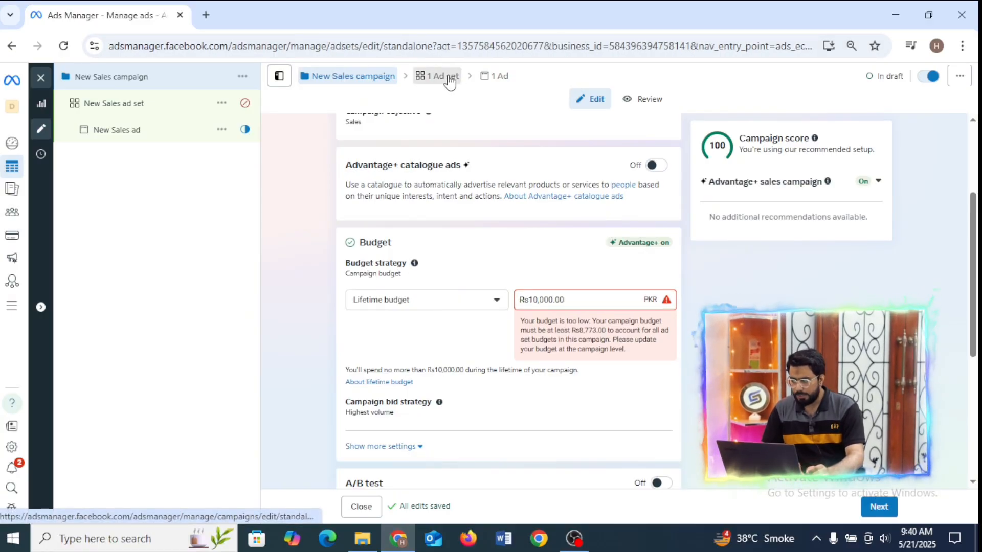
pyautogui.scroll(-6, 977, 215)
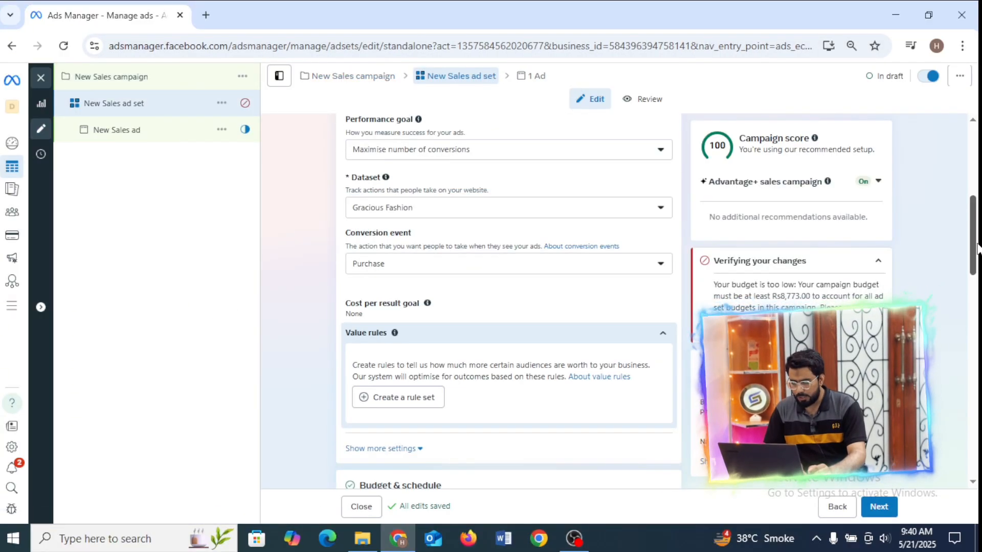
pyautogui.moveTo(977, 258); pyautogui.dragTo(957, 328)
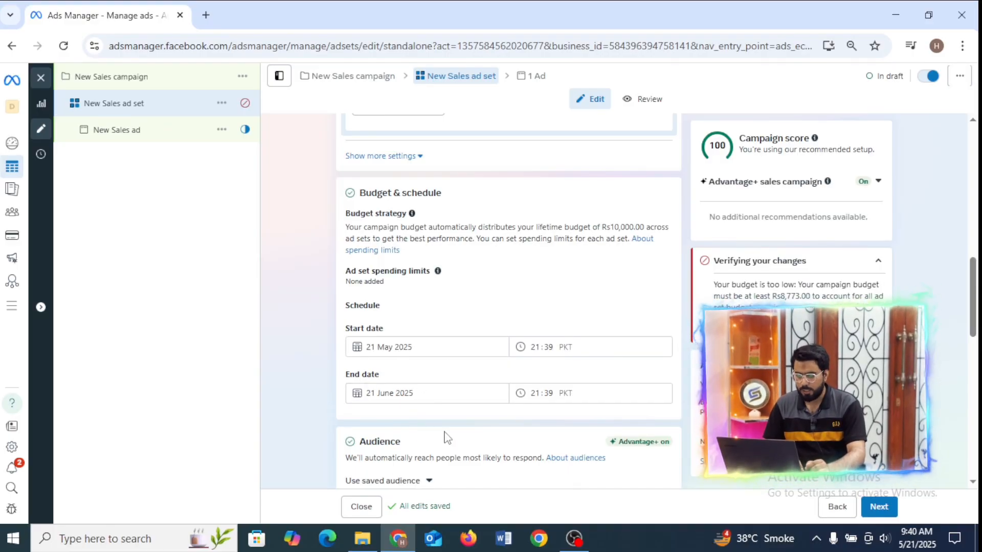
pyautogui.click(381, 392)
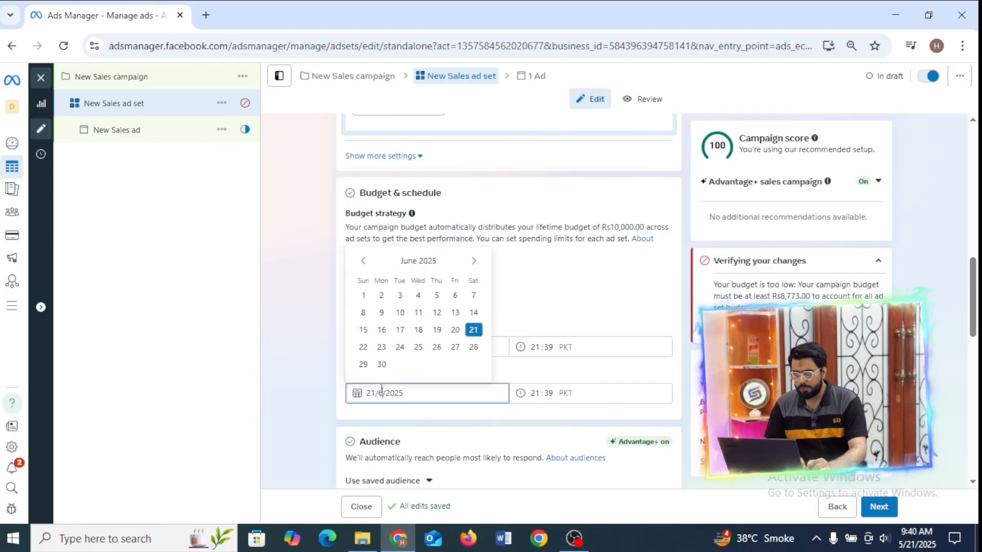
pyautogui.click(363, 260)
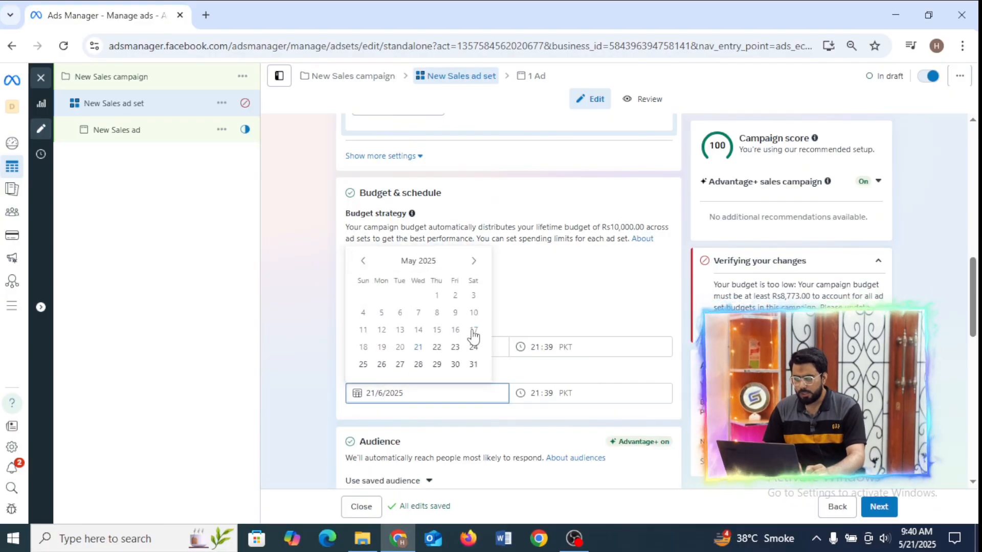
pyautogui.click(454, 365)
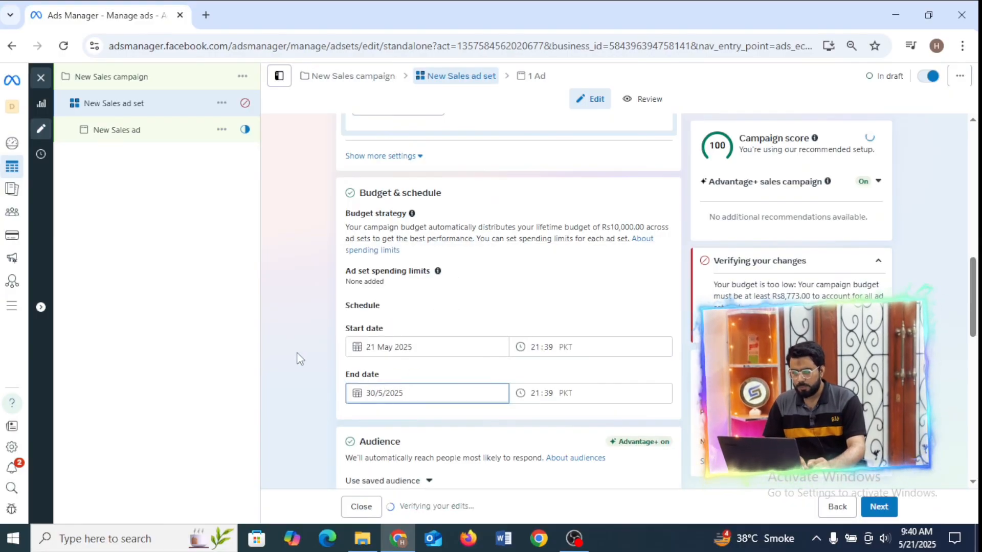
# Review the campaign's budget settings and the ad set's available datasets under Conversion.
pyautogui.click(342, 84)
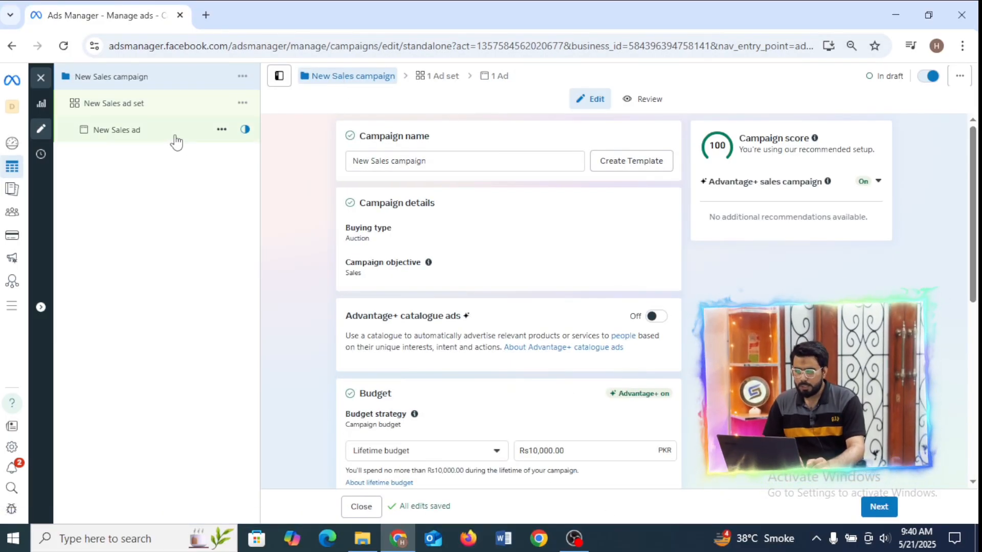
pyautogui.click(163, 113)
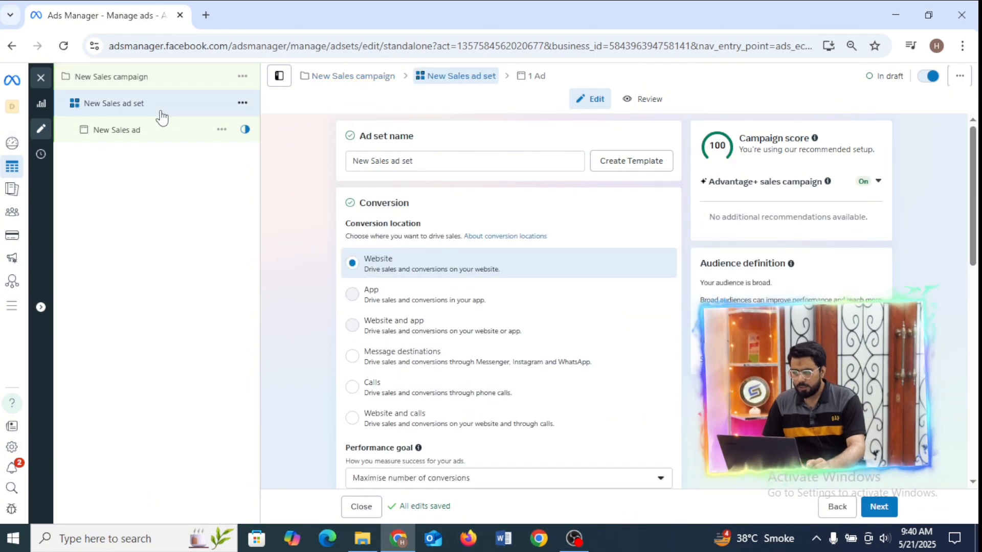
pyautogui.moveTo(974, 163); pyautogui.dragTo(977, 211)
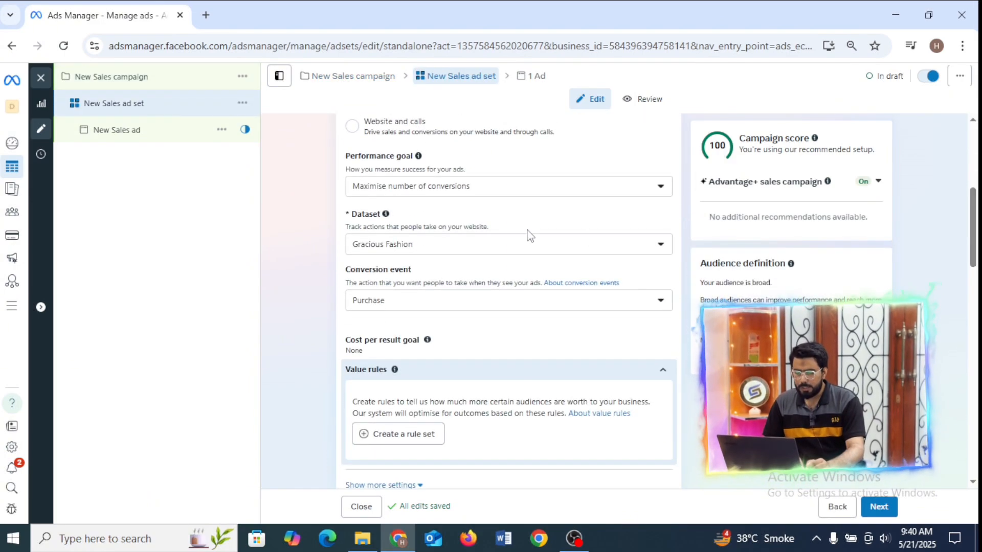
pyautogui.click(456, 247)
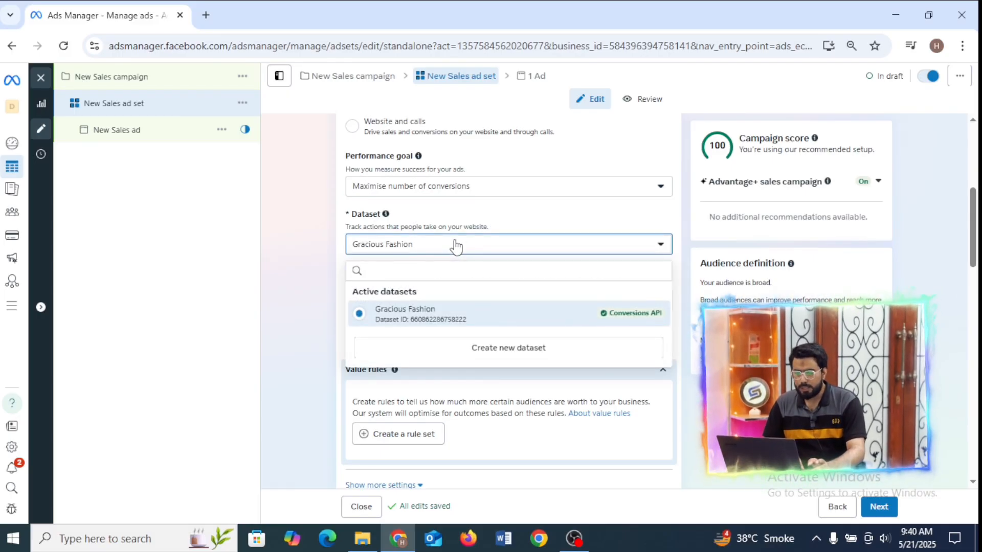
pyautogui.moveTo(353, 213); pyautogui.dragTo(386, 218)
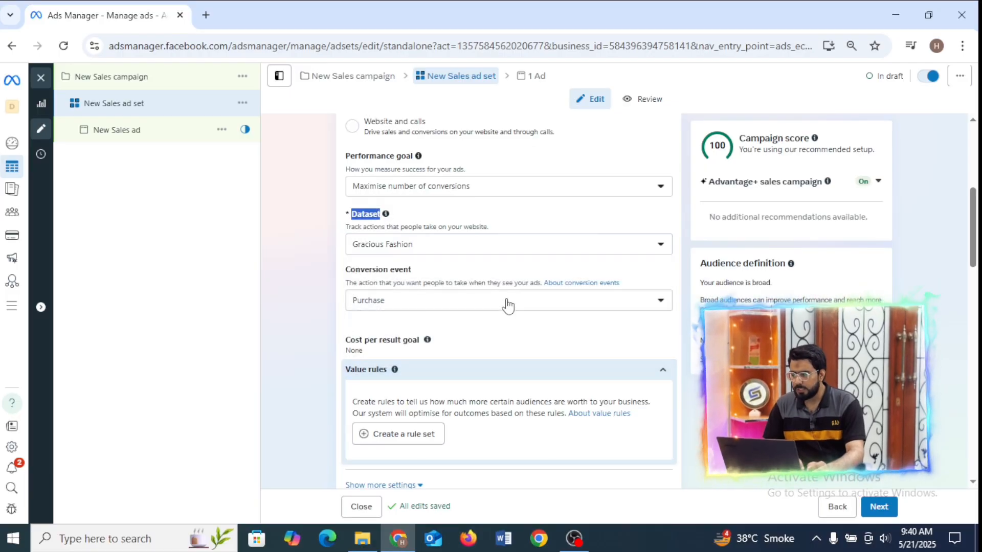
# Review the ad set's schedule, audience controls, gender options, detailed targeting interests and placements.
pyautogui.scroll(-5, 506, 307)
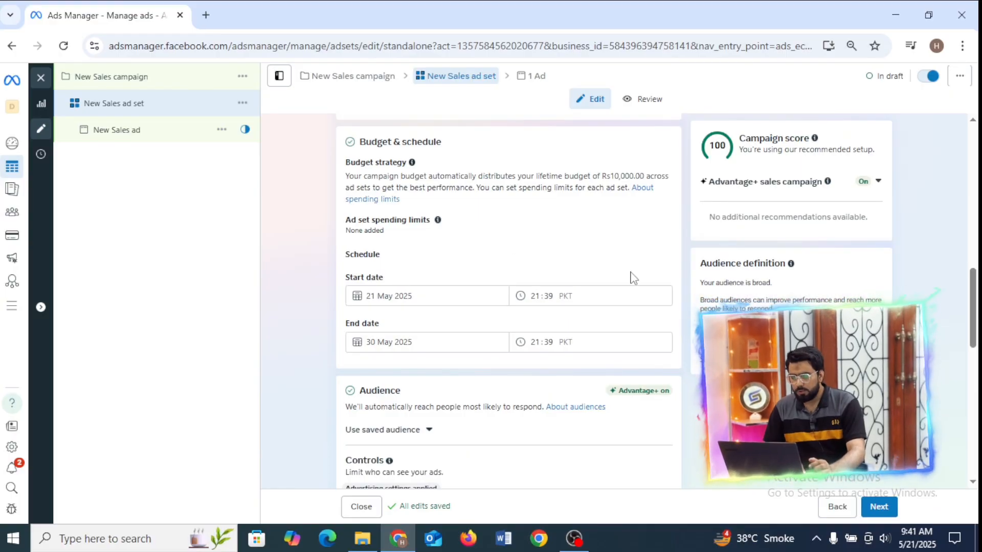
pyautogui.moveTo(976, 307); pyautogui.dragTo(973, 358)
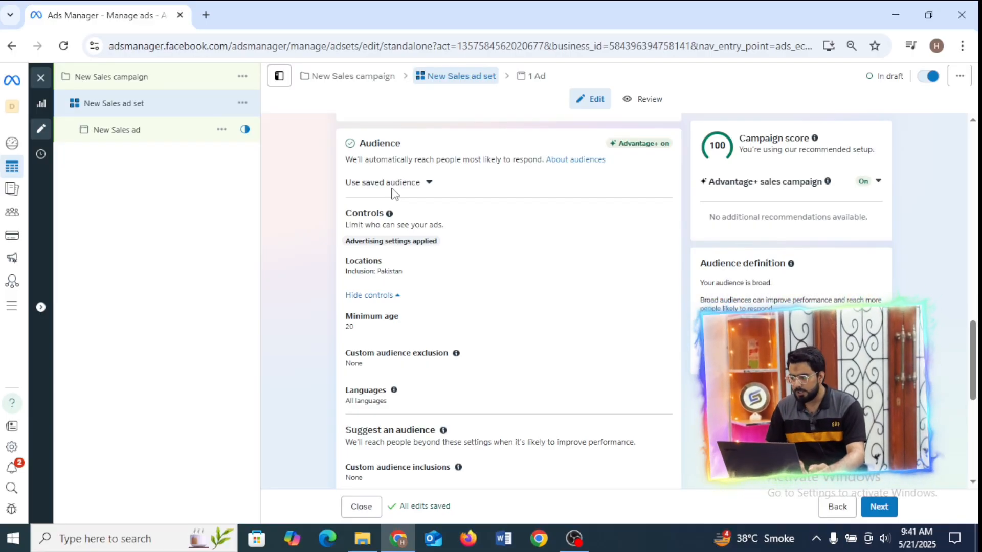
pyautogui.moveTo(976, 334); pyautogui.dragTo(977, 378)
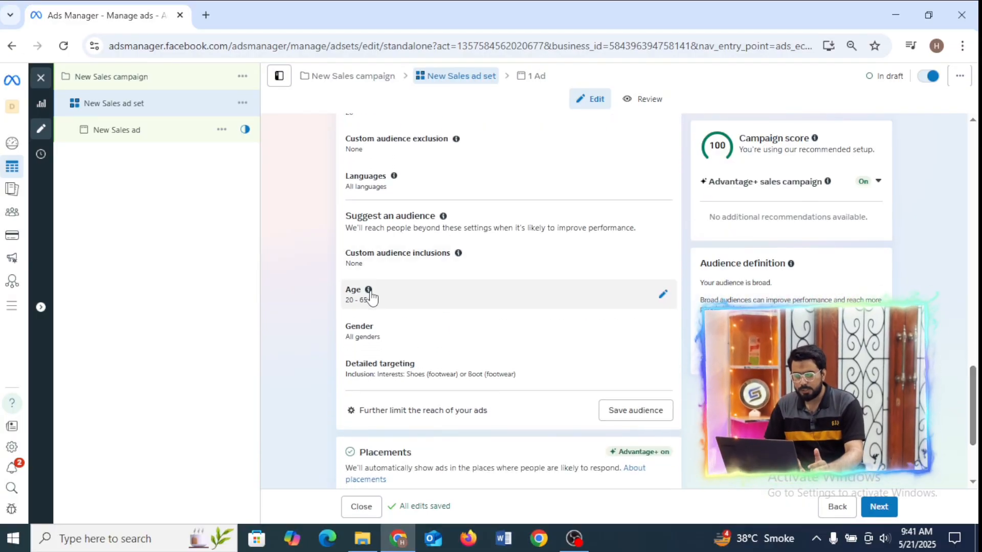
pyautogui.click(404, 342)
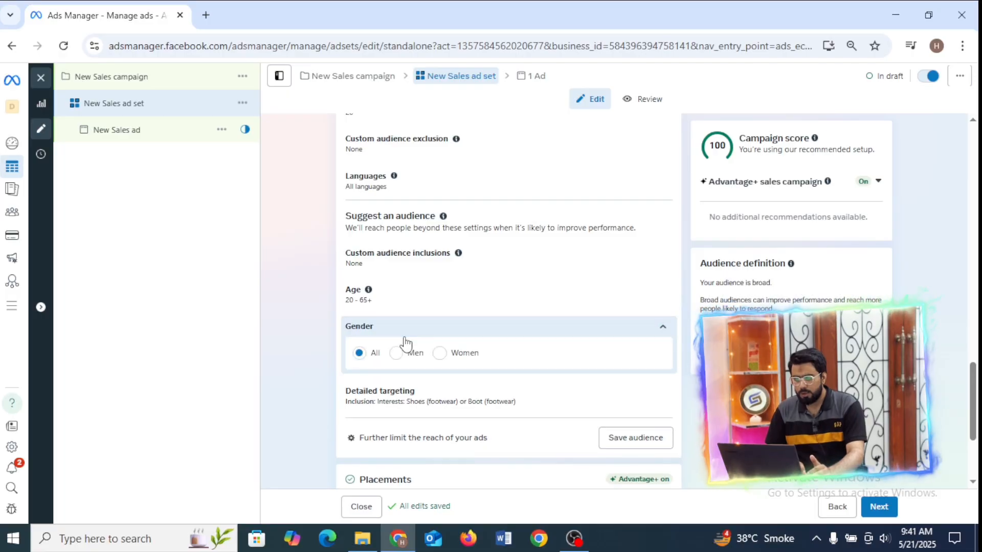
pyautogui.click(554, 402)
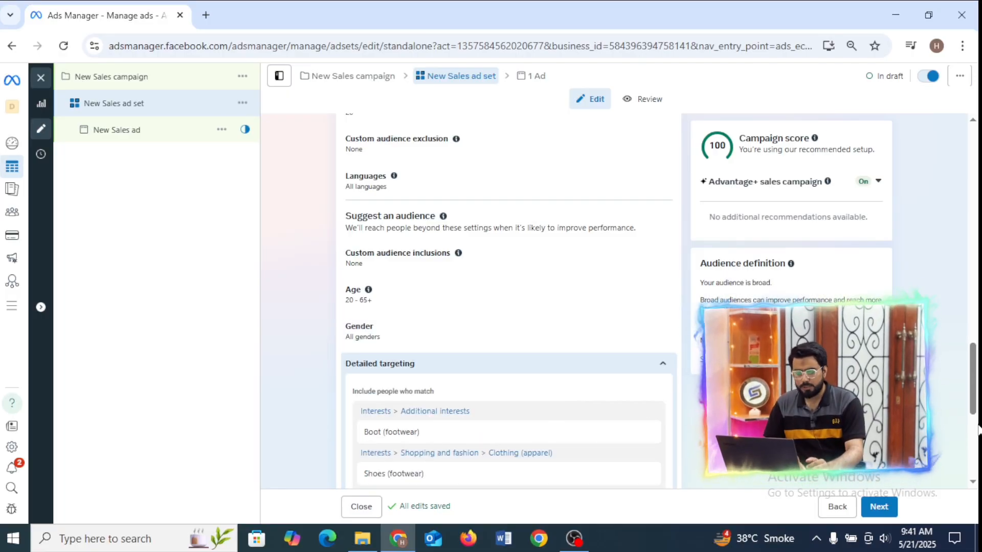
pyautogui.scroll(-4, 977, 426)
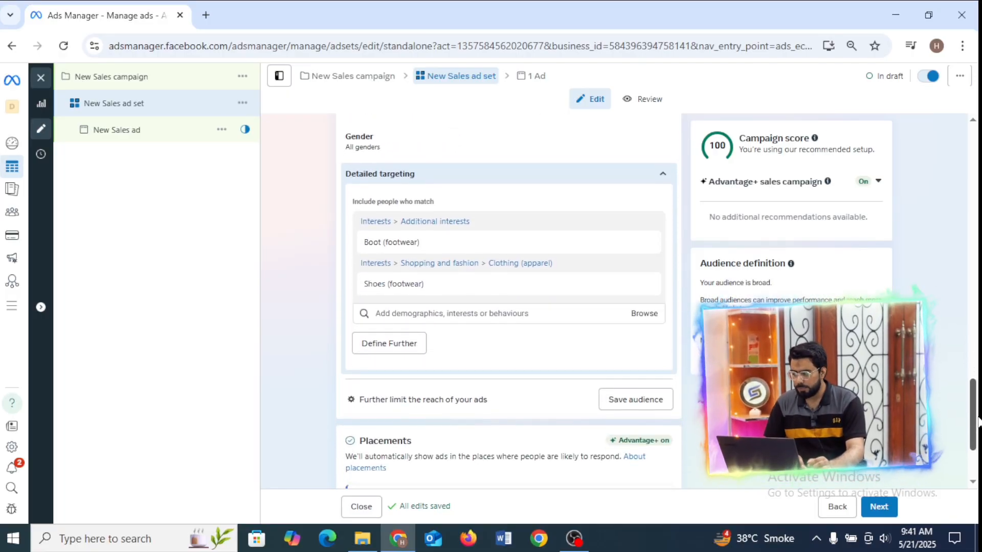
pyautogui.scroll(-3, 977, 421)
# Proceed to the New Sales ad and set its Facebook Page identity to Sikandar Shoes.
pyautogui.click(879, 507)
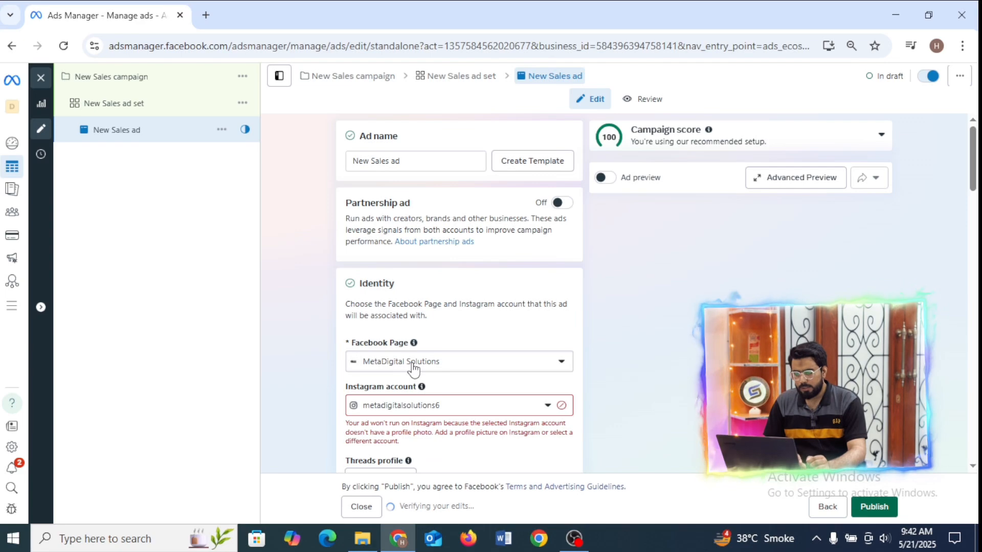
pyautogui.click(413, 363)
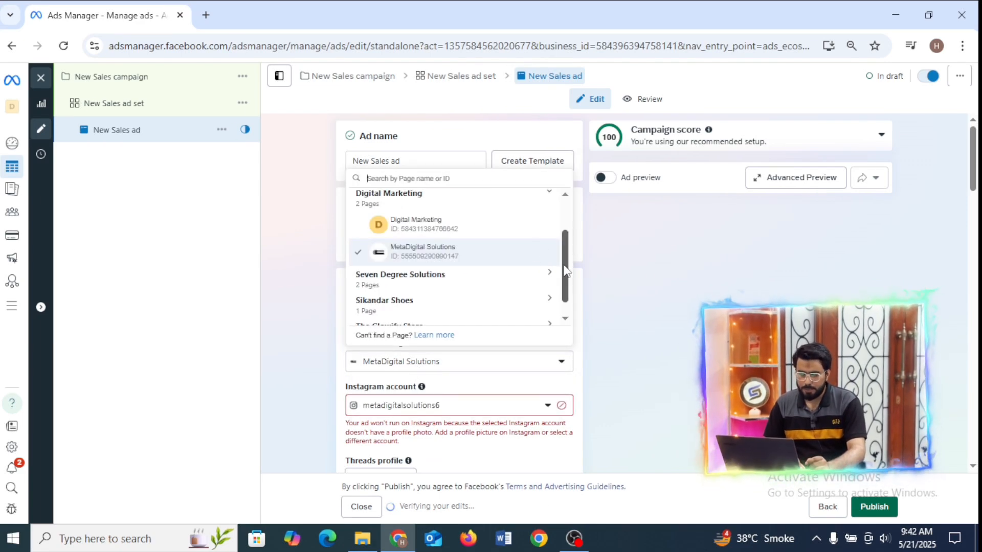
pyautogui.scroll(1, 564, 271)
pyautogui.scroll(-2, 557, 278)
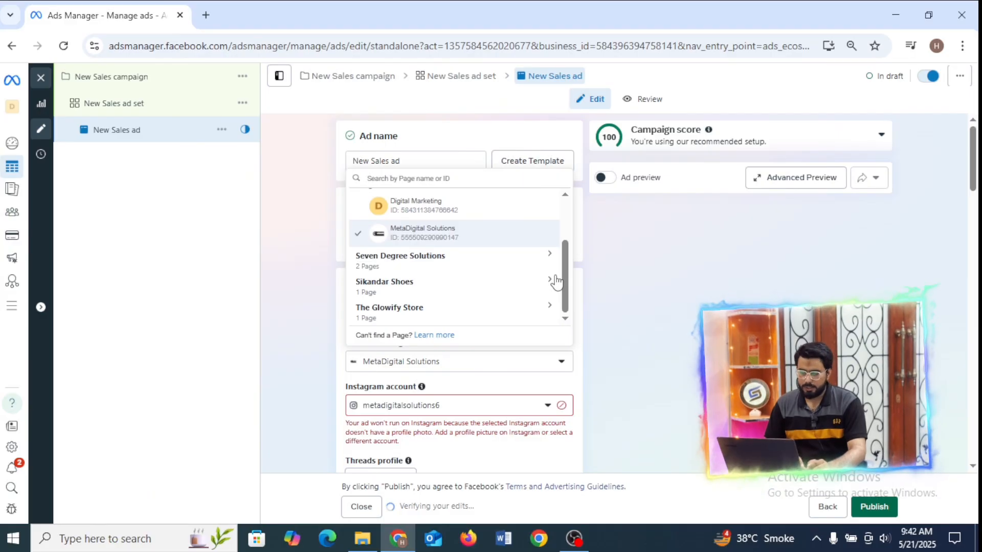
pyautogui.click(439, 290)
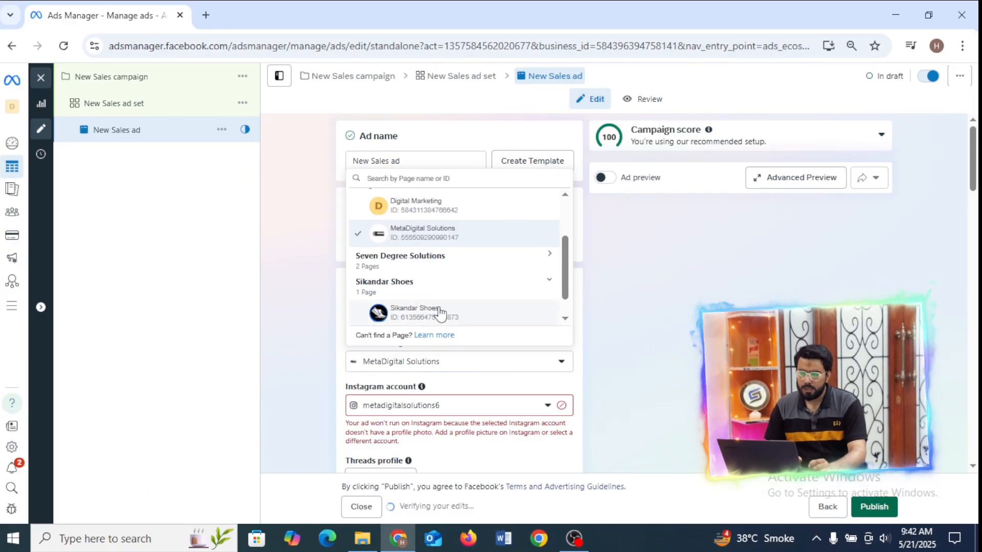
pyautogui.click(440, 312)
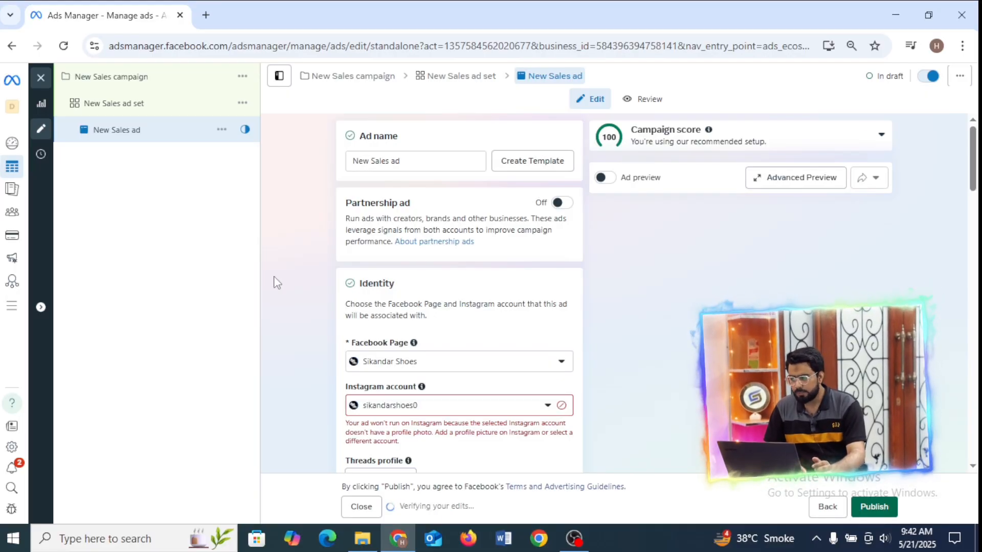
# Turn off Multi-advertiser ads in the ad setup.
pyautogui.scroll(-1, 977, 162)
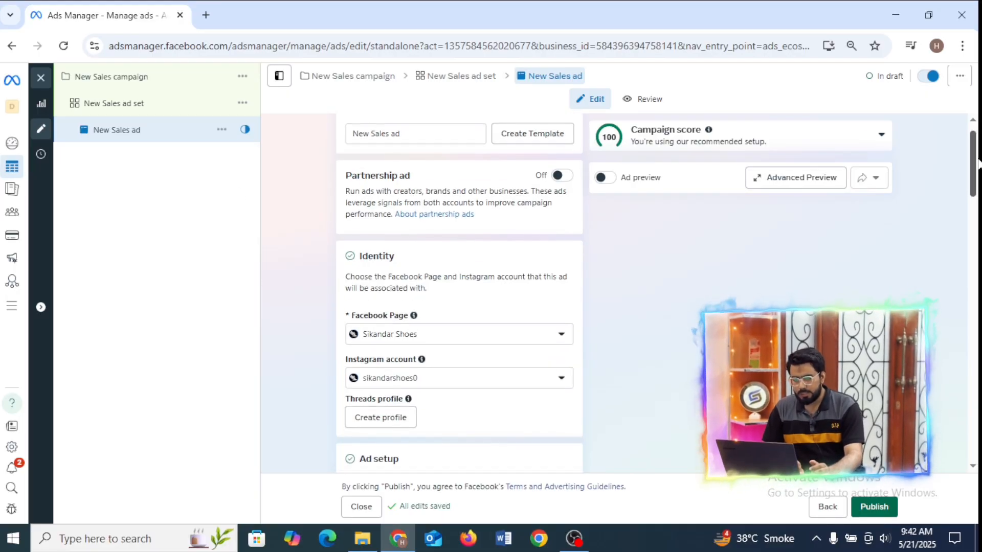
pyautogui.moveTo(978, 162); pyautogui.dragTo(967, 224)
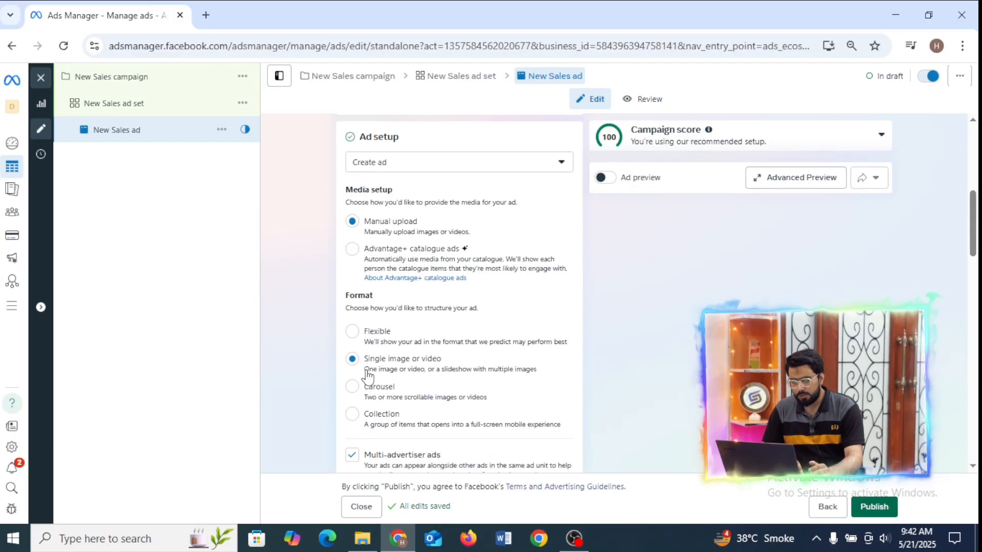
pyautogui.click(351, 459)
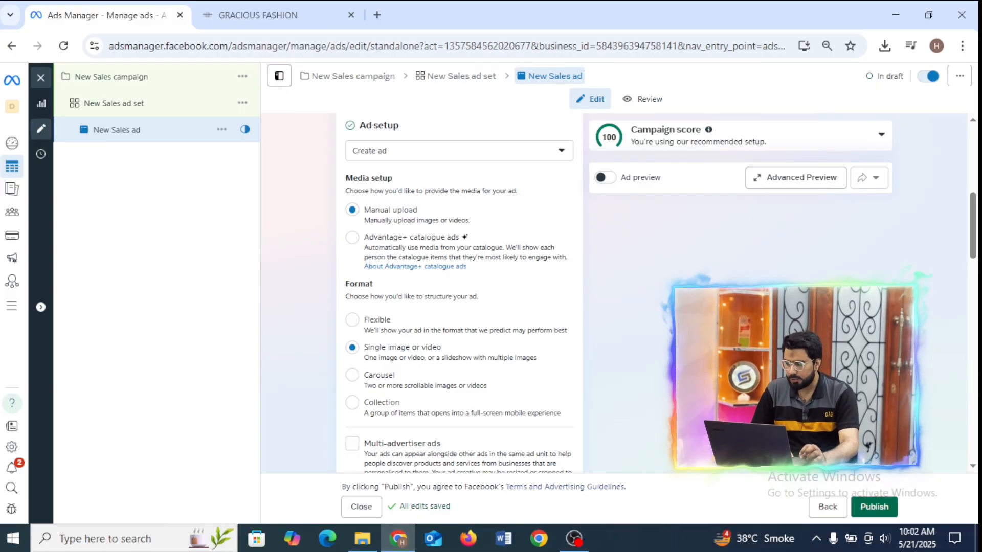
# Set up the ad creative as an image ad and upload "WhatsApp Image 2025-05-21 at 09.55.58 (2)" from Downloads as its media.
pyautogui.moveTo(974, 240); pyautogui.dragTo(976, 289)
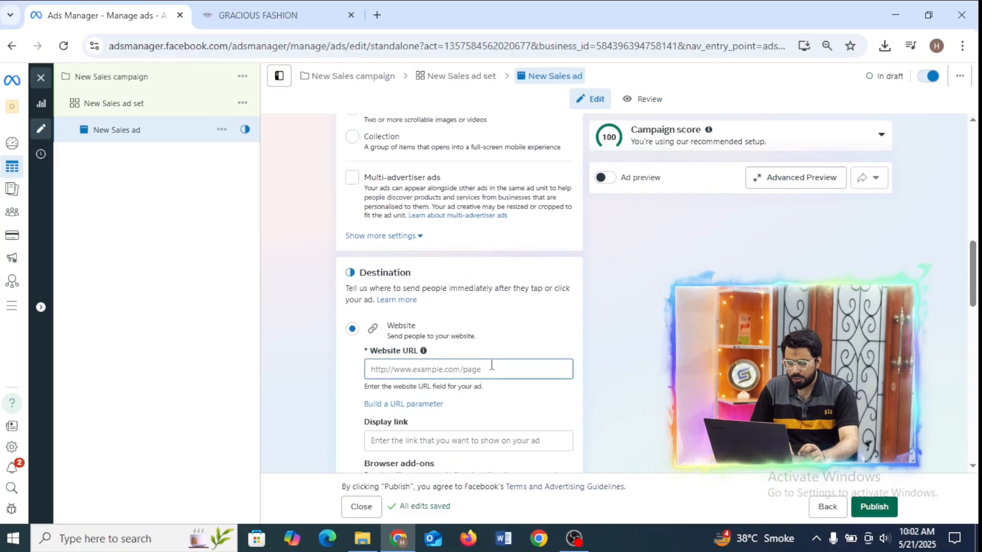
pyautogui.click(381, 375)
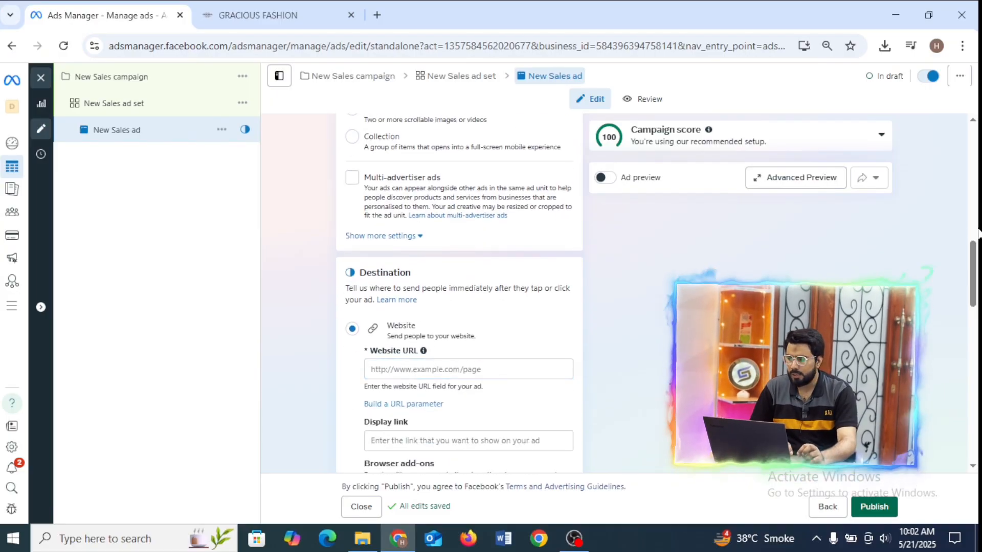
pyautogui.moveTo(975, 284); pyautogui.dragTo(974, 354)
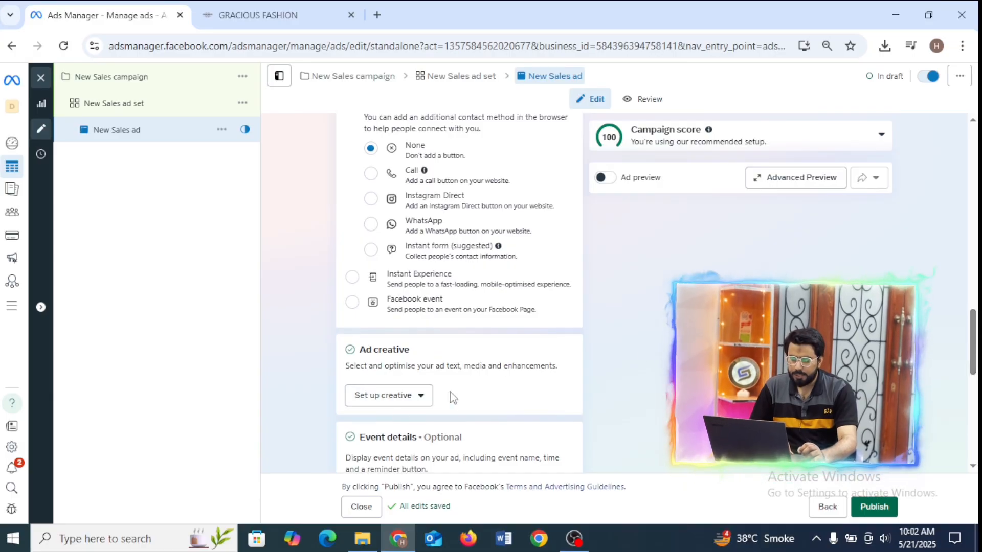
pyautogui.click(401, 404)
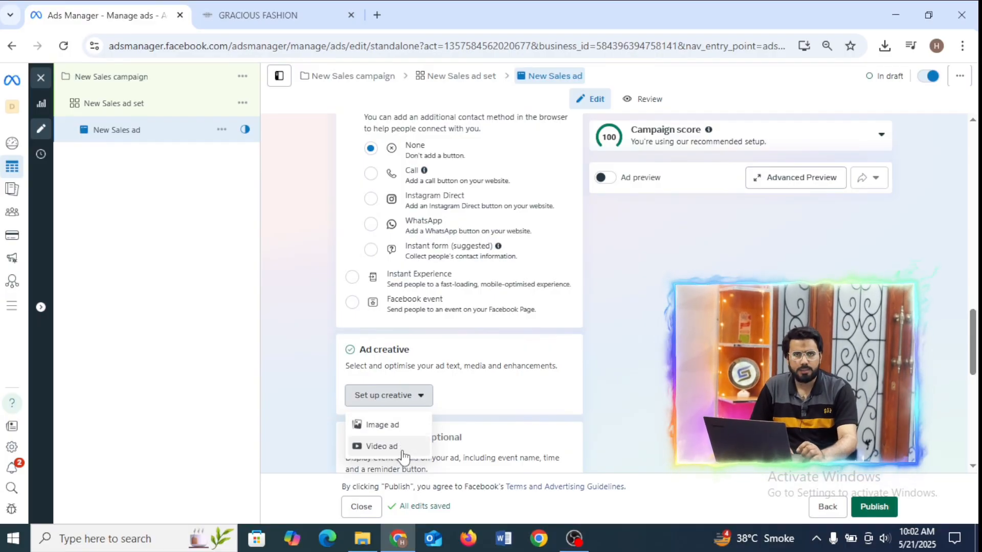
pyautogui.click(388, 426)
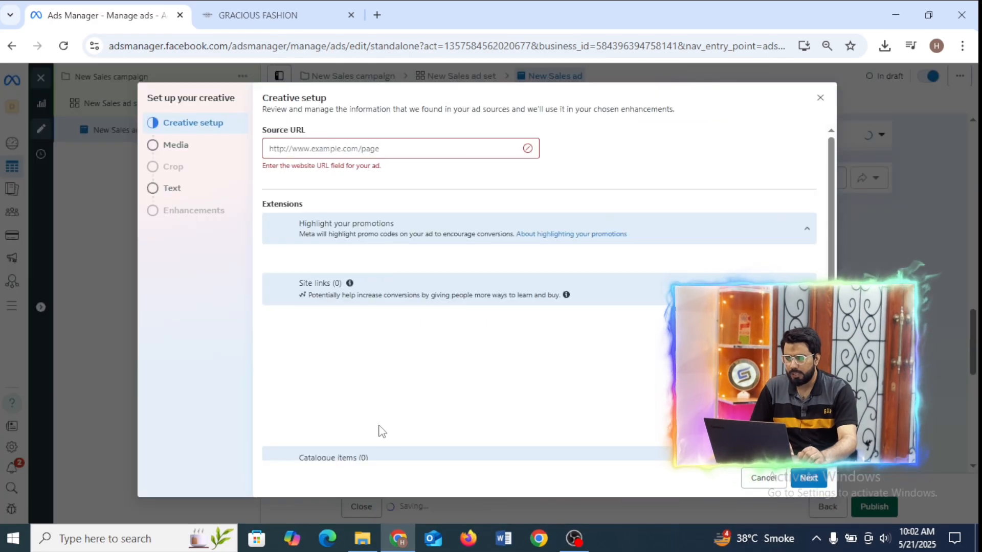
pyautogui.click(186, 156)
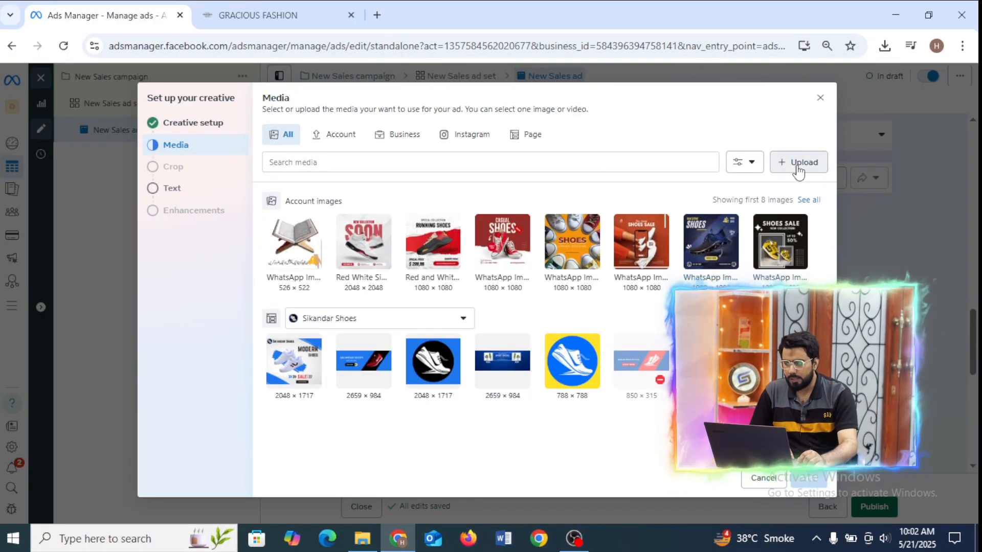
pyautogui.click(798, 171)
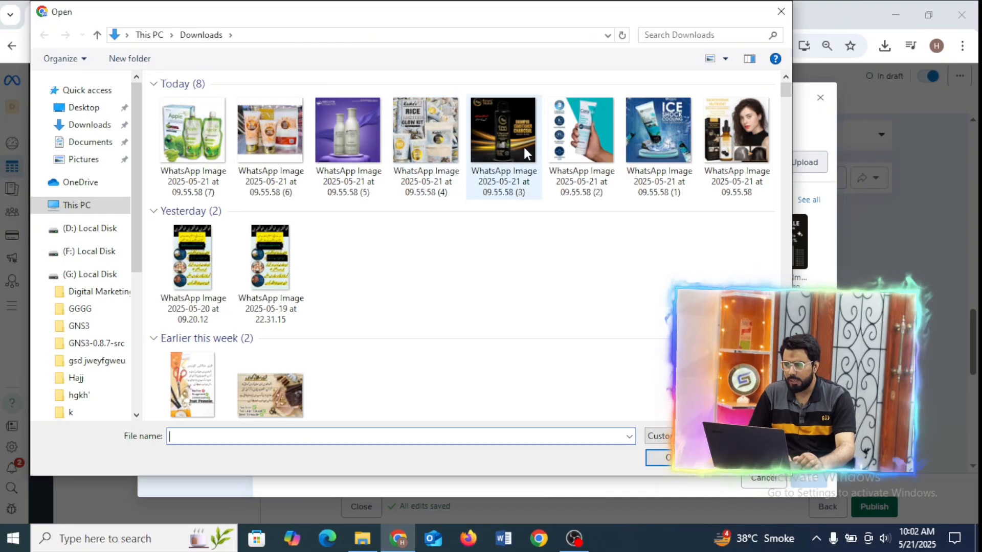
pyautogui.click(582, 148)
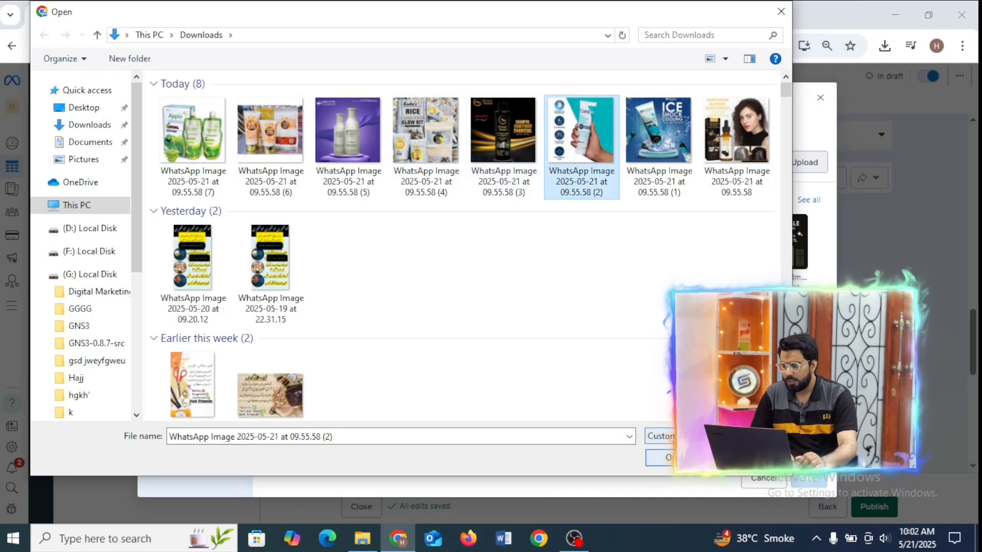
pyautogui.click(681, 467)
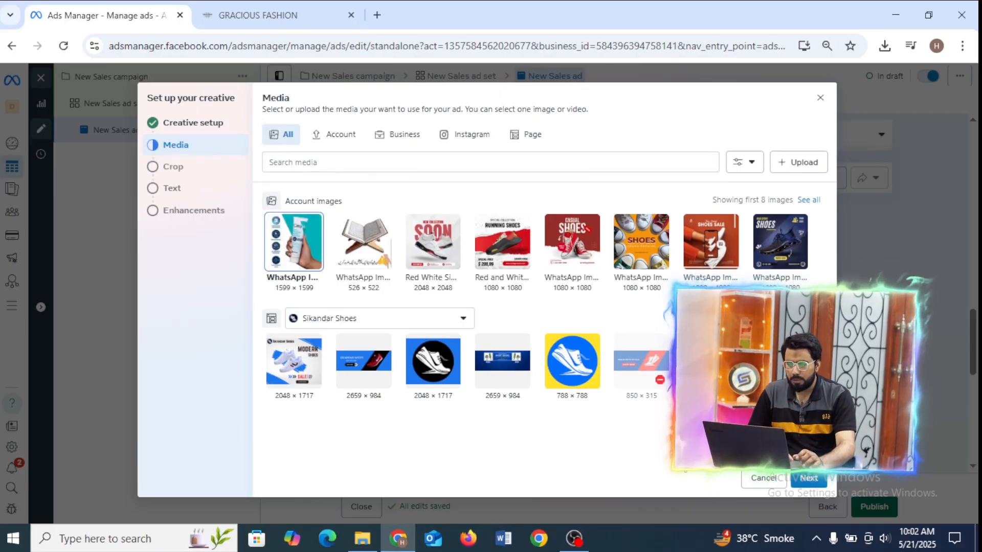
# Finish the image creative with the original crops, blank text fields, the Shop now call to action and the default Advantage+ enhancements.
pyautogui.click(808, 480)
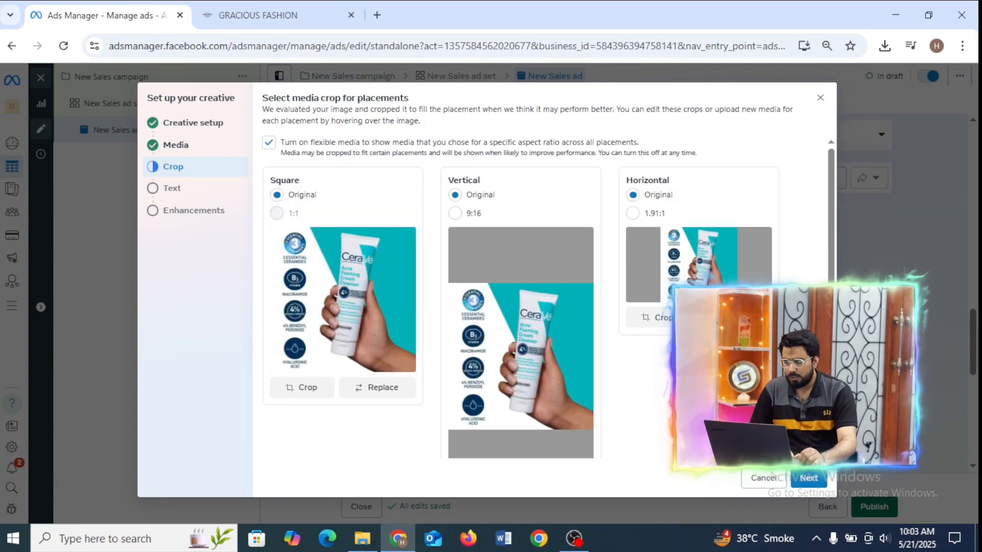
pyautogui.click(812, 478)
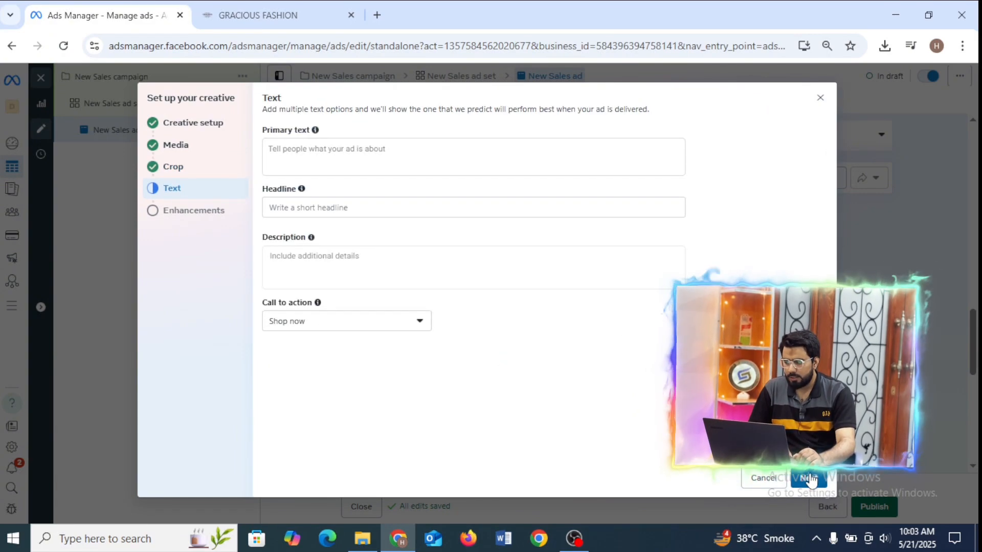
pyautogui.click(813, 478)
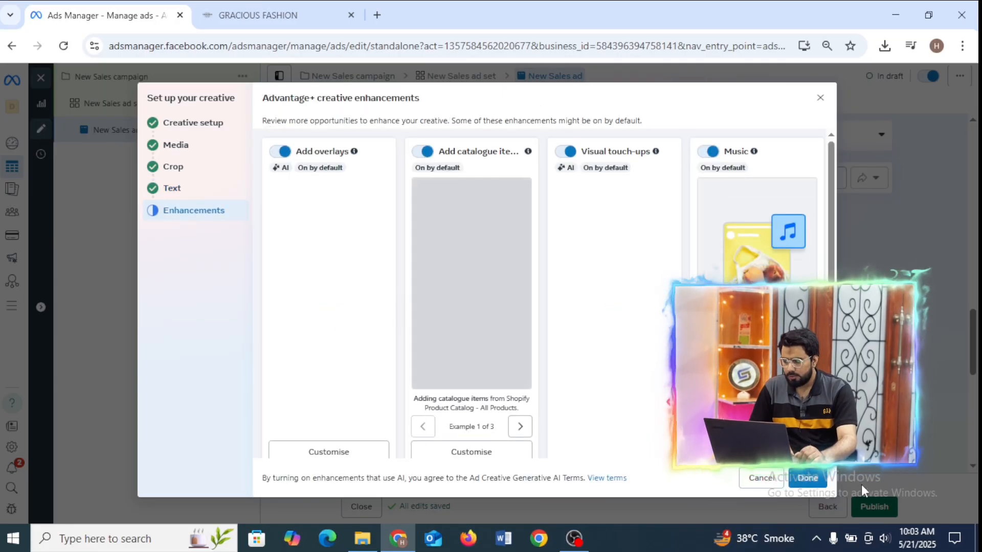
pyautogui.click(808, 478)
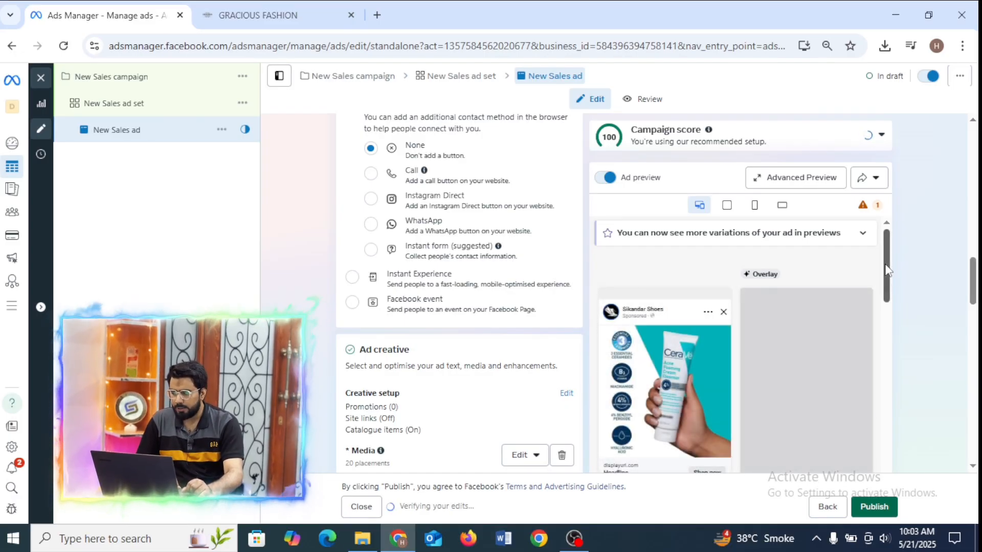
pyautogui.moveTo(885, 265); pyautogui.dragTo(886, 274)
# Switch to the Gracious Fashion store and open the Cerave Acne Foaming Cream Cleanser product from the Health & Beauty collection.
pyautogui.moveTo(977, 281); pyautogui.dragTo(973, 249)
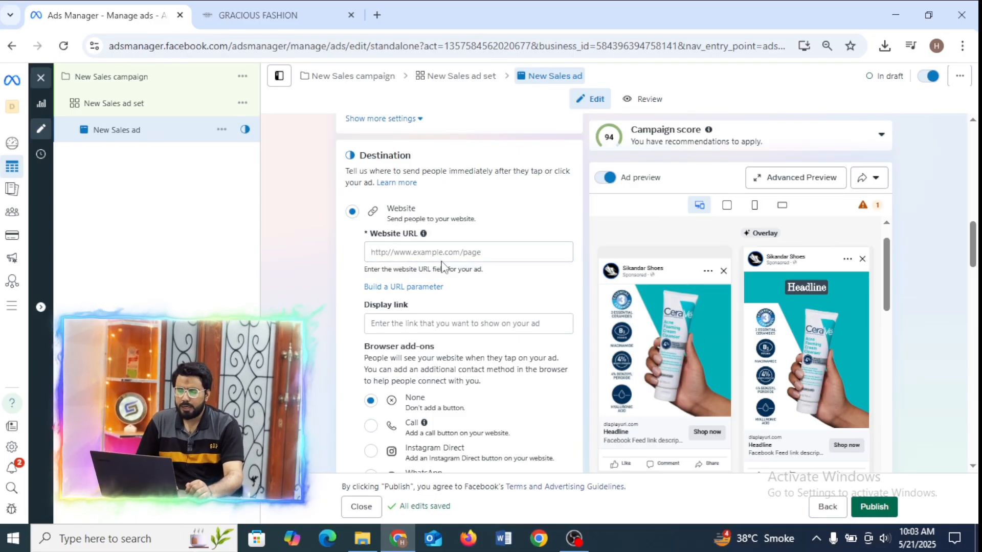
pyautogui.click(276, 6)
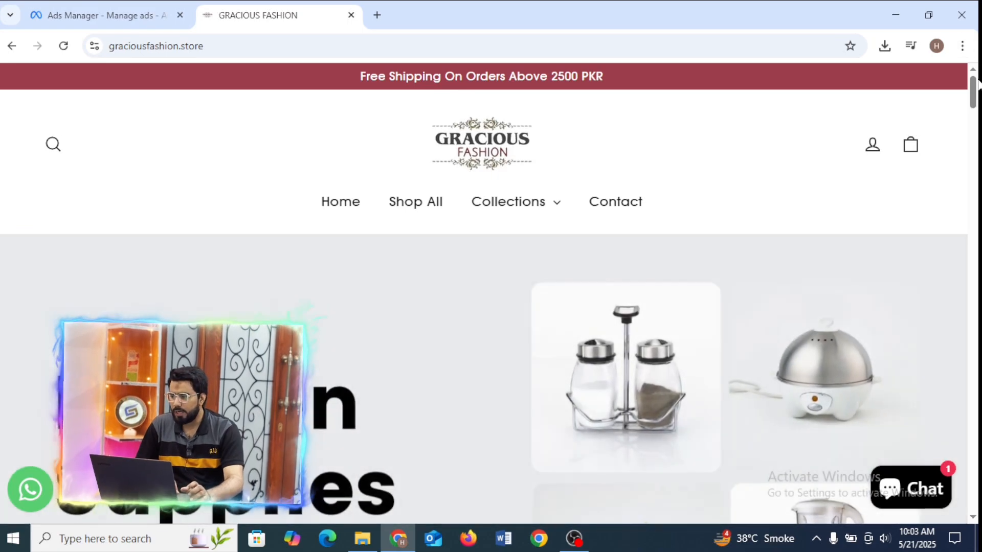
pyautogui.moveTo(976, 81)
pyautogui.mouseDown()
pyautogui.moveTo(973, 148)
pyautogui.moveTo(972, 132)
pyautogui.mouseUp()
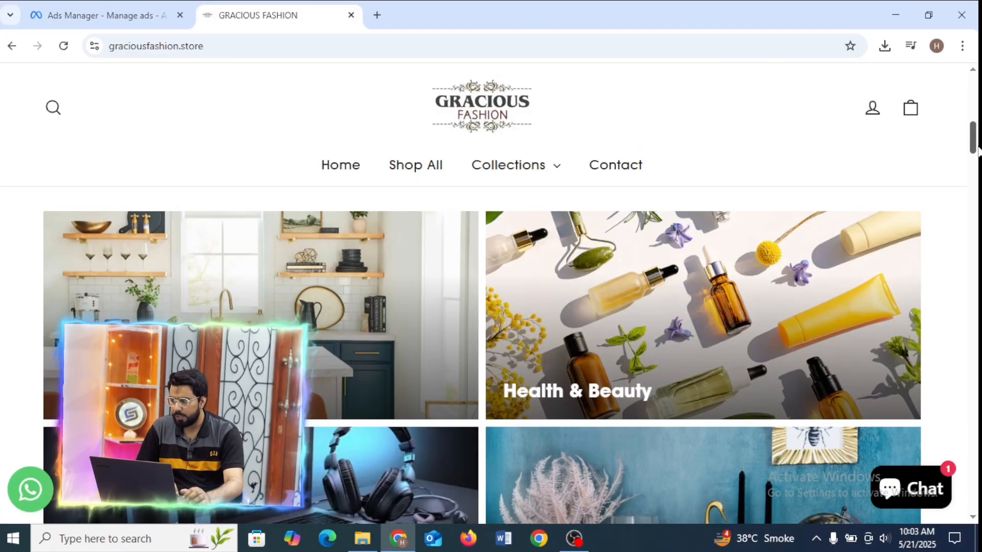
pyautogui.moveTo(973, 148)
pyautogui.mouseDown()
pyautogui.moveTo(975, 201)
pyautogui.moveTo(972, 116)
pyautogui.moveTo(973, 147)
pyautogui.mouseUp()
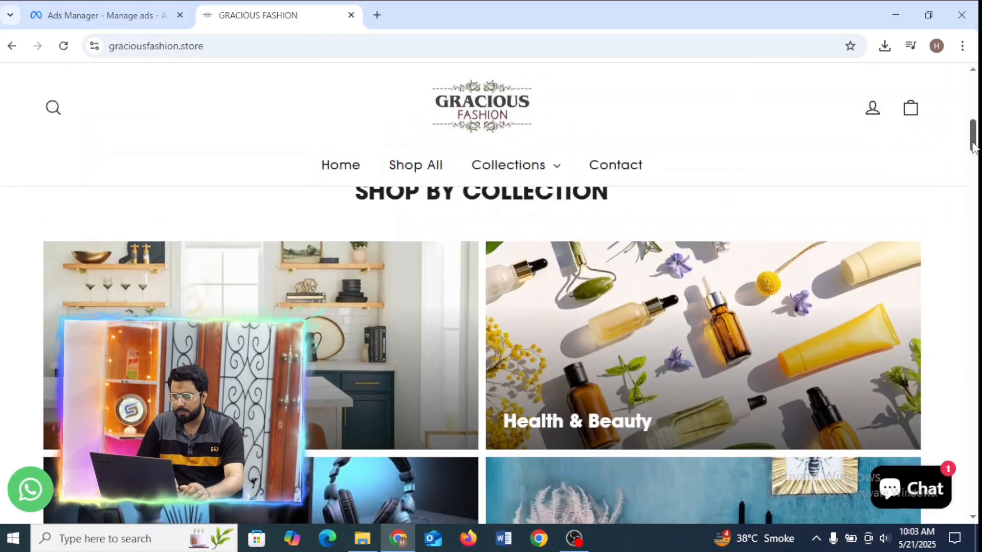
pyautogui.click(688, 333)
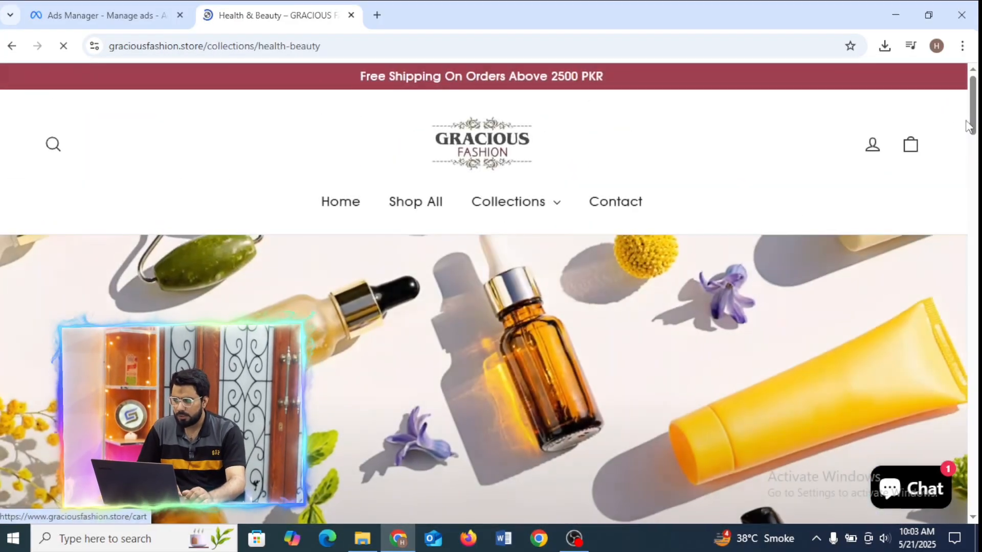
pyautogui.moveTo(973, 114); pyautogui.dragTo(976, 352)
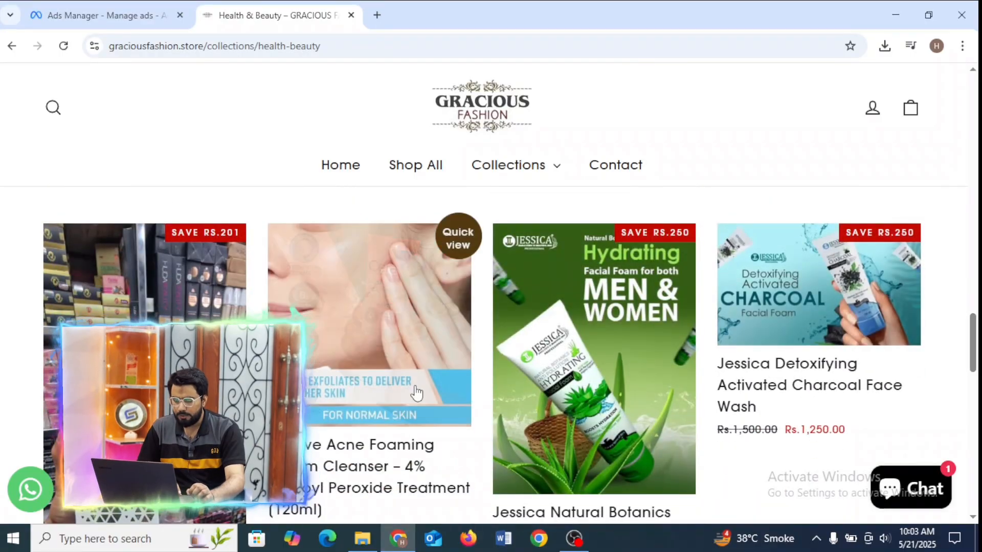
pyautogui.click(387, 346)
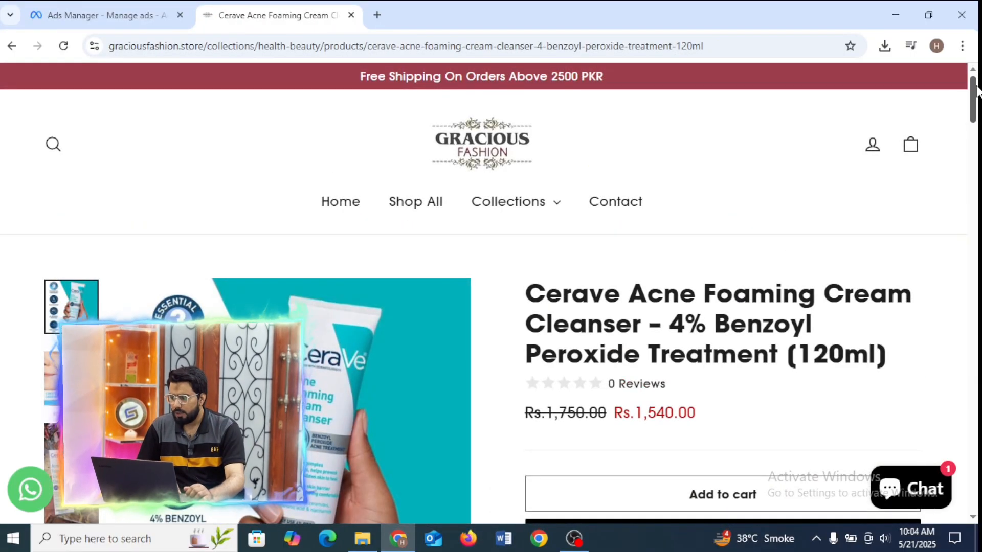
# Copy the words "Cerave Acne Foaming Cream" from the product page's title.
pyautogui.moveTo(978, 75); pyautogui.dragTo(970, 110)
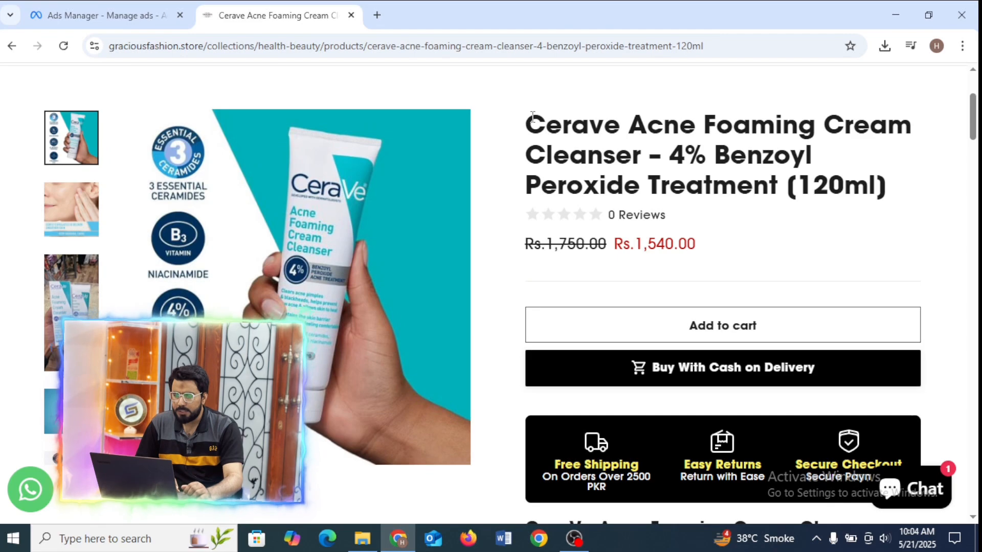
pyautogui.moveTo(534, 122); pyautogui.dragTo(900, 130)
pyautogui.hotkey('ctrl', 'c')
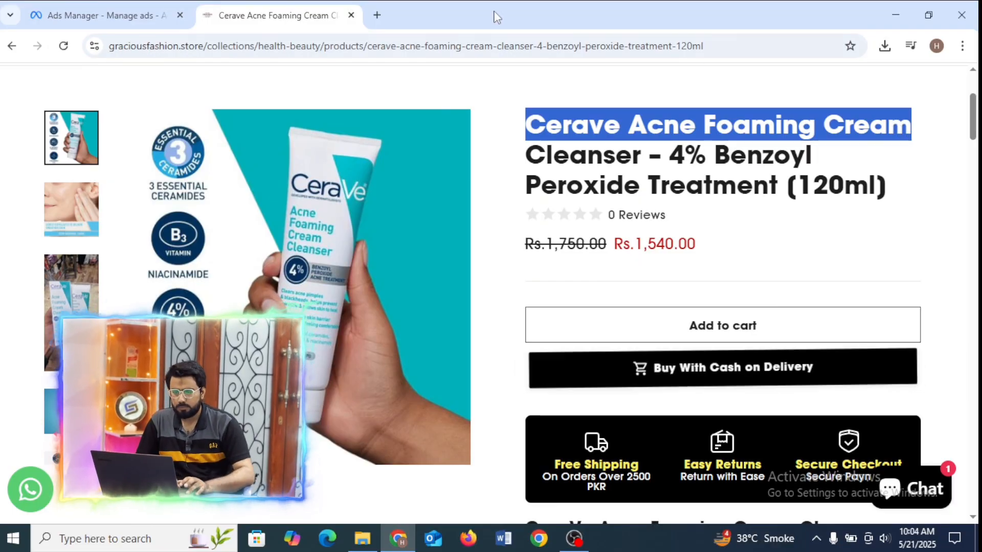
pyautogui.click(70, 8)
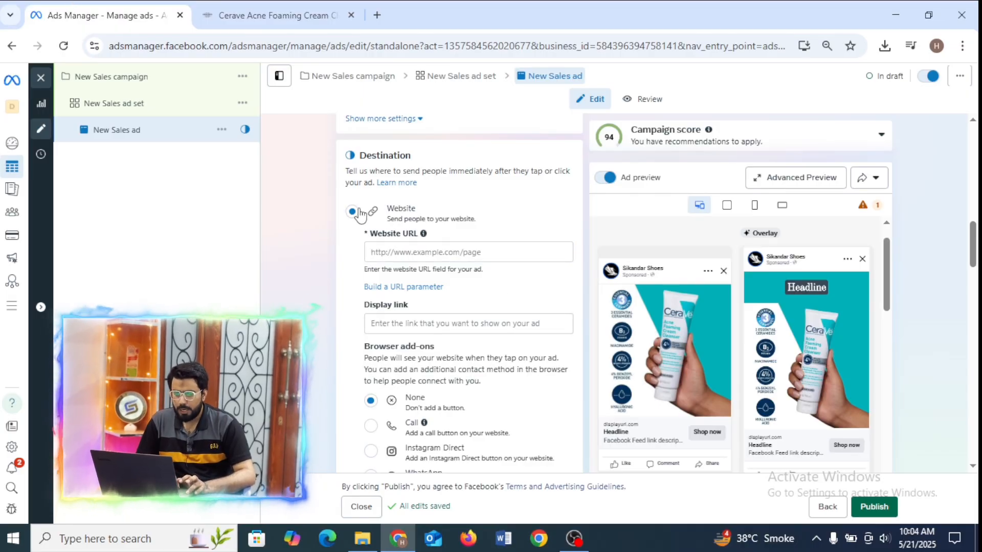
pyautogui.click(286, 12)
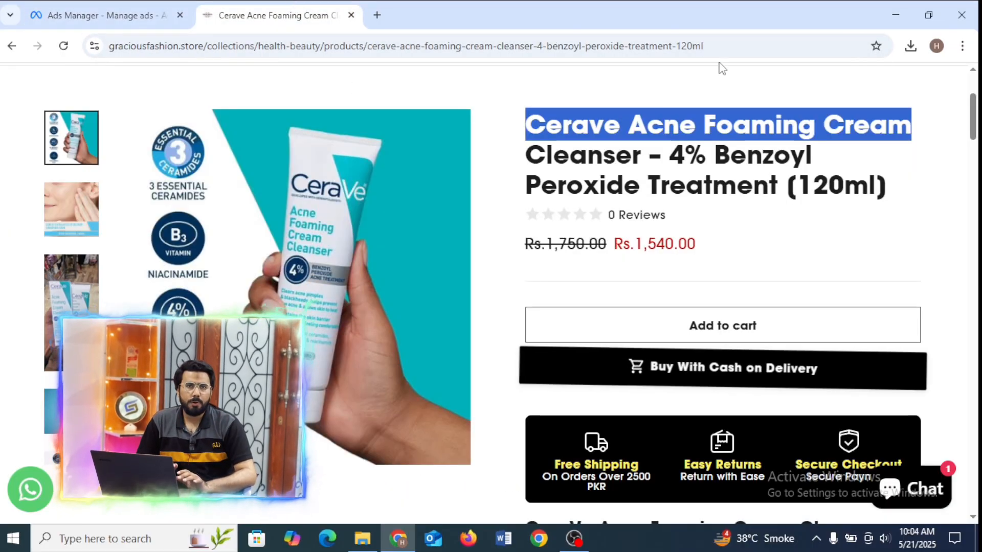
# Copy the Cerave cleanser product page's address and paste it as the ad's Website URL in Ads Manager.
pyautogui.click(714, 45)
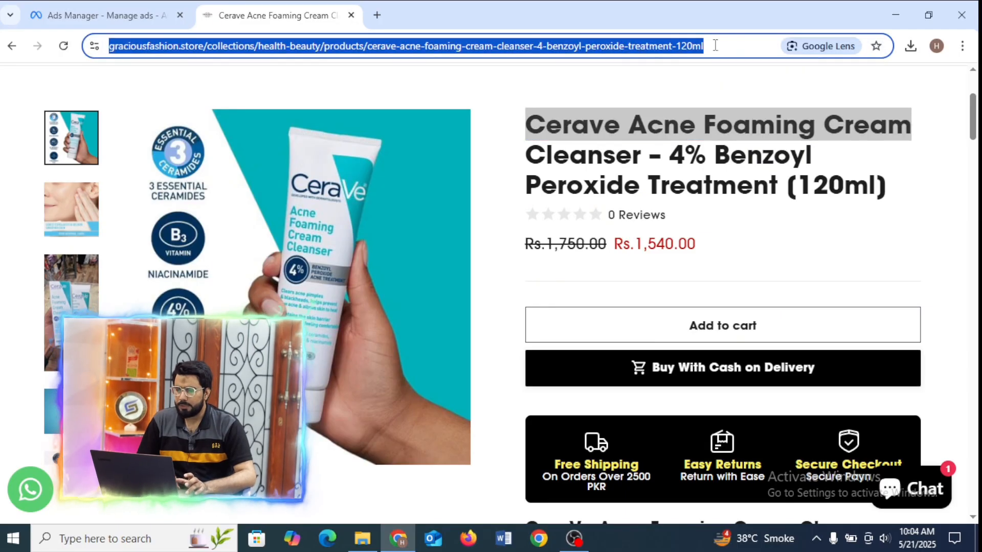
pyautogui.click(48, 8)
pyautogui.click(433, 251)
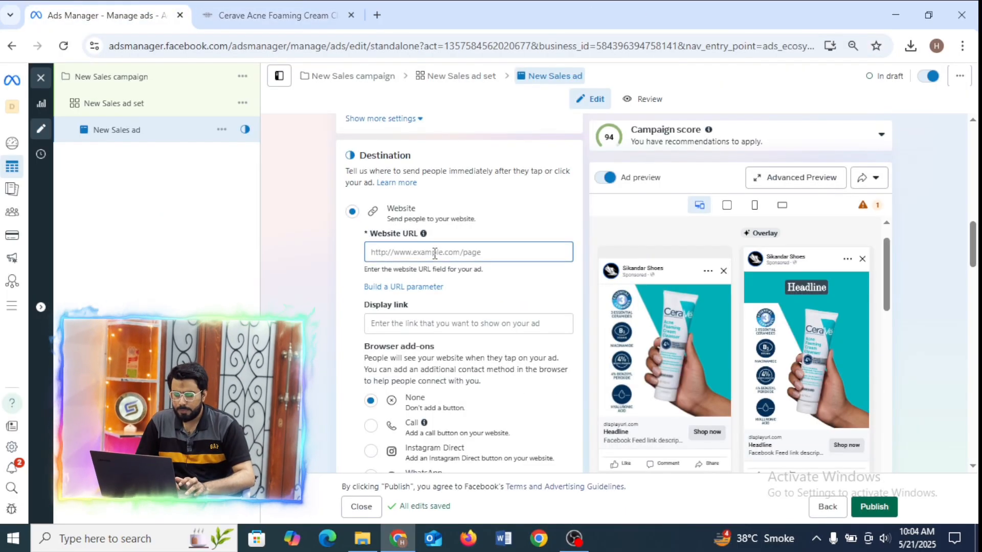
pyautogui.hotkey('ctrl', 'v')
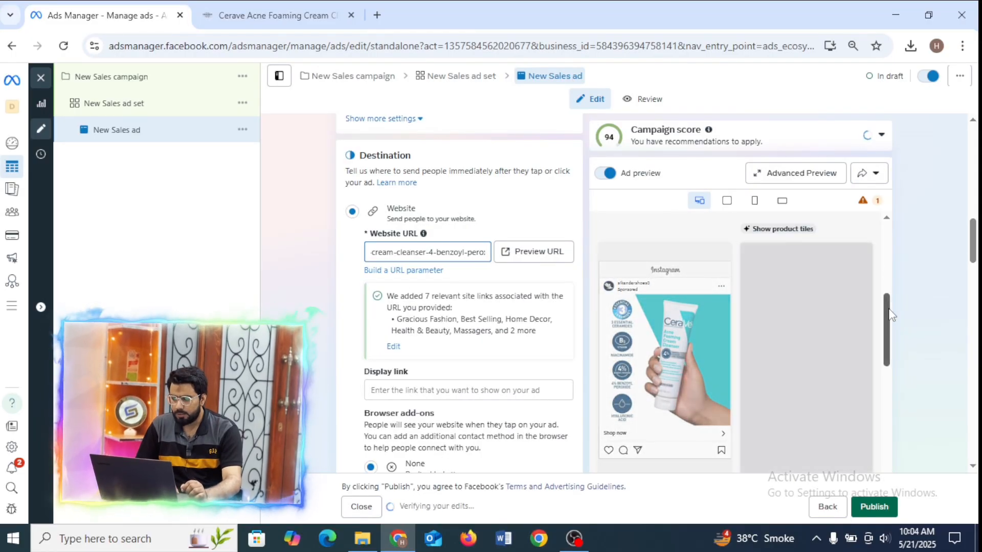
# Review the ad preview variations for the Cerave cleanser, checking them against the product page, including the headline, site links and Shop now button.
pyautogui.moveTo(889, 317); pyautogui.dragTo(892, 260)
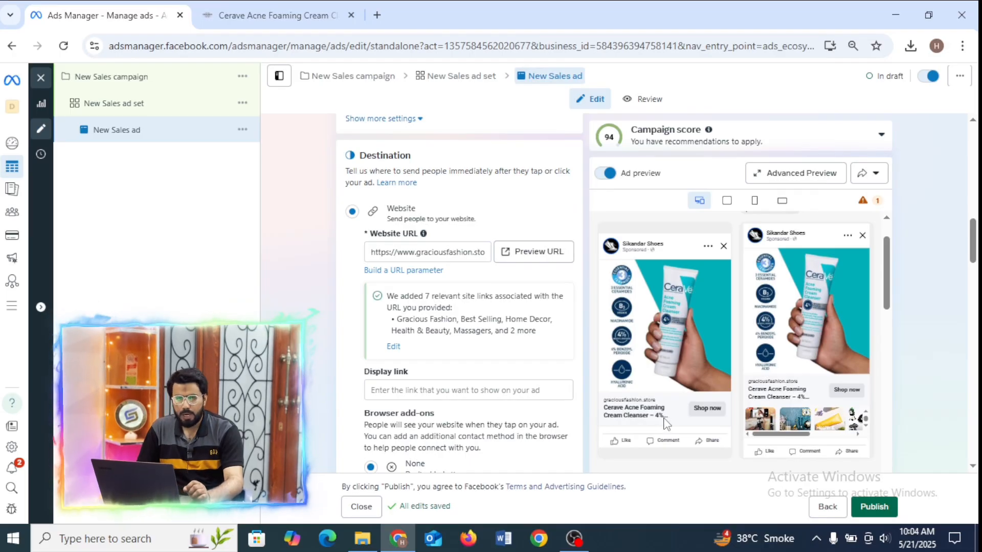
pyautogui.click(311, 11)
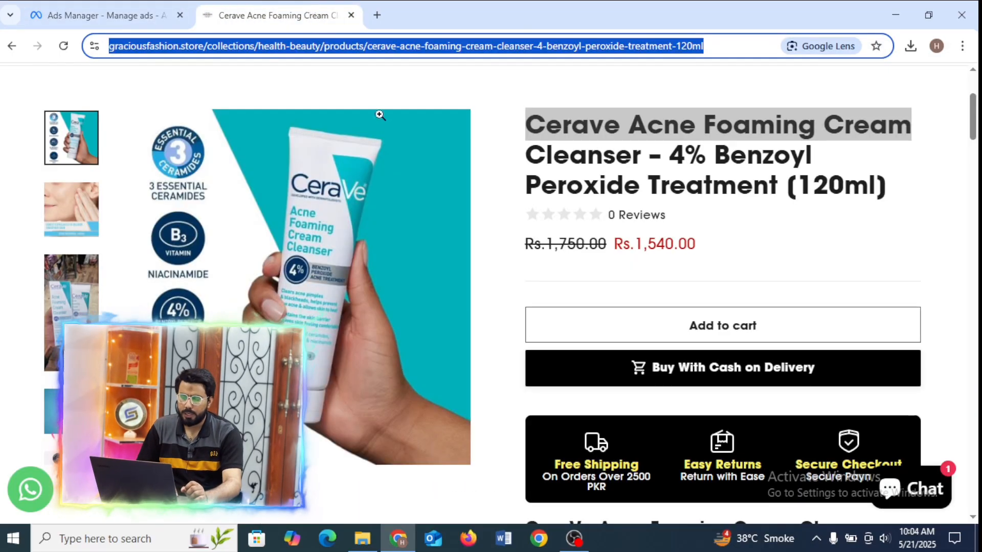
pyautogui.click(154, 11)
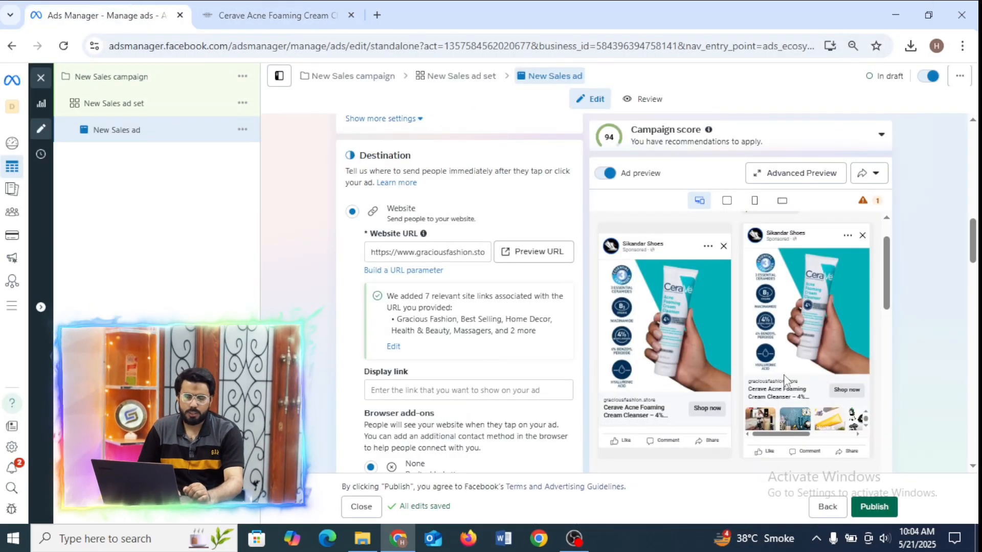
pyautogui.scroll(2, 885, 264)
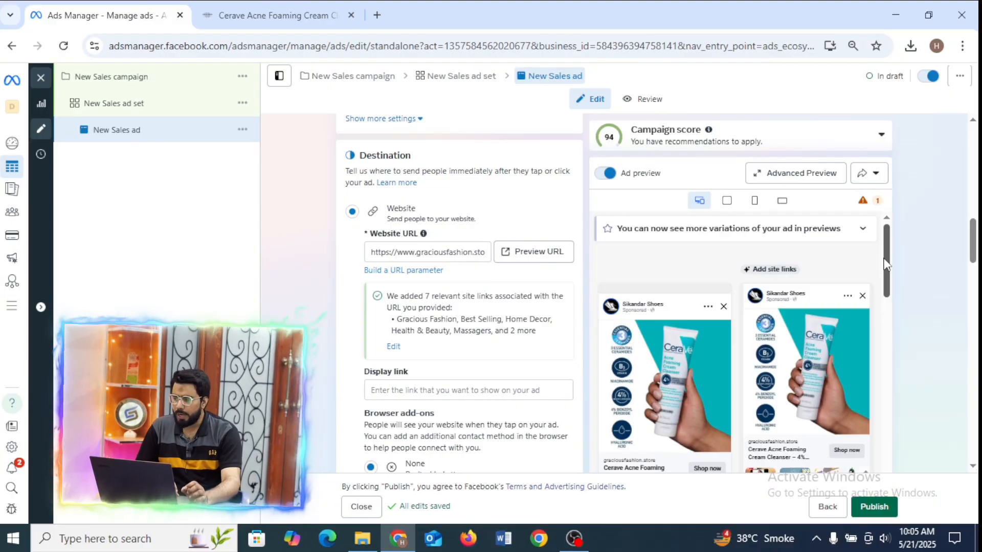
pyautogui.moveTo(885, 265); pyautogui.dragTo(885, 284)
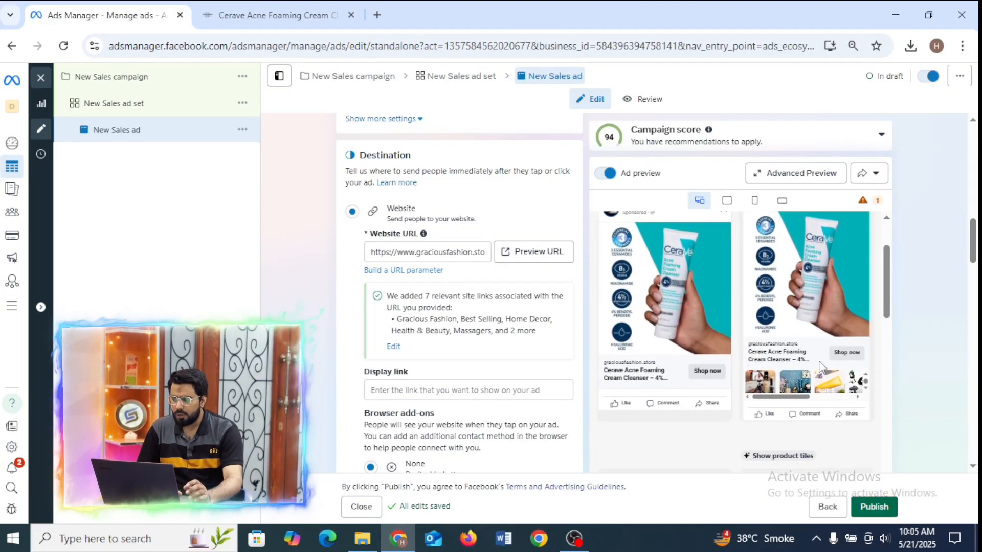
pyautogui.moveTo(786, 397)
pyautogui.mouseDown()
pyautogui.moveTo(826, 398)
pyautogui.moveTo(769, 405)
pyautogui.mouseUp()
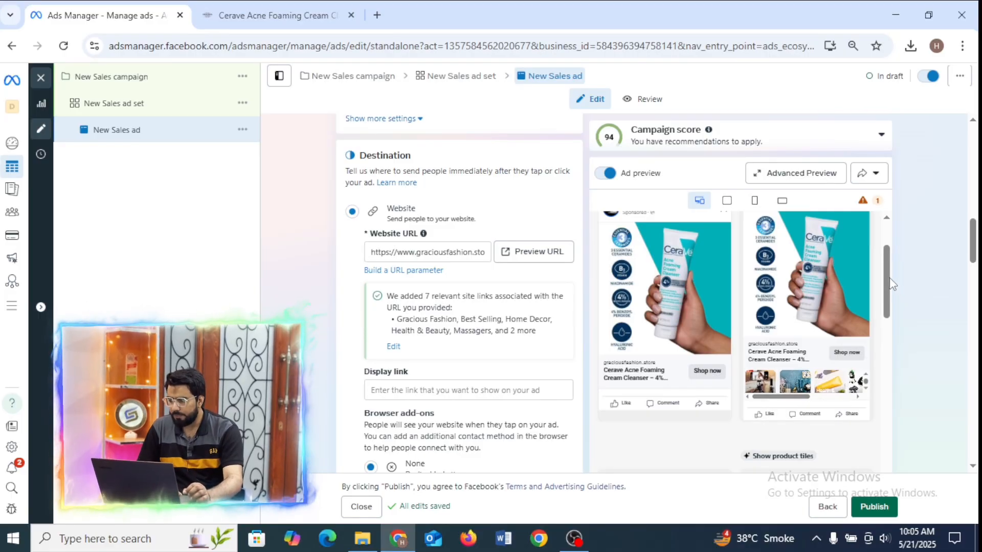
pyautogui.moveTo(892, 284); pyautogui.dragTo(890, 250)
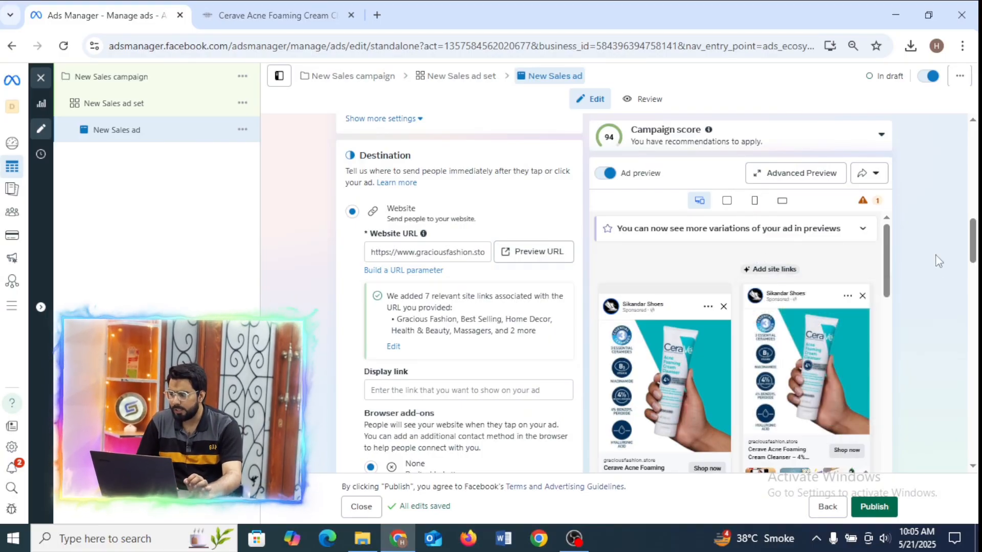
pyautogui.moveTo(885, 254); pyautogui.dragTo(863, 268)
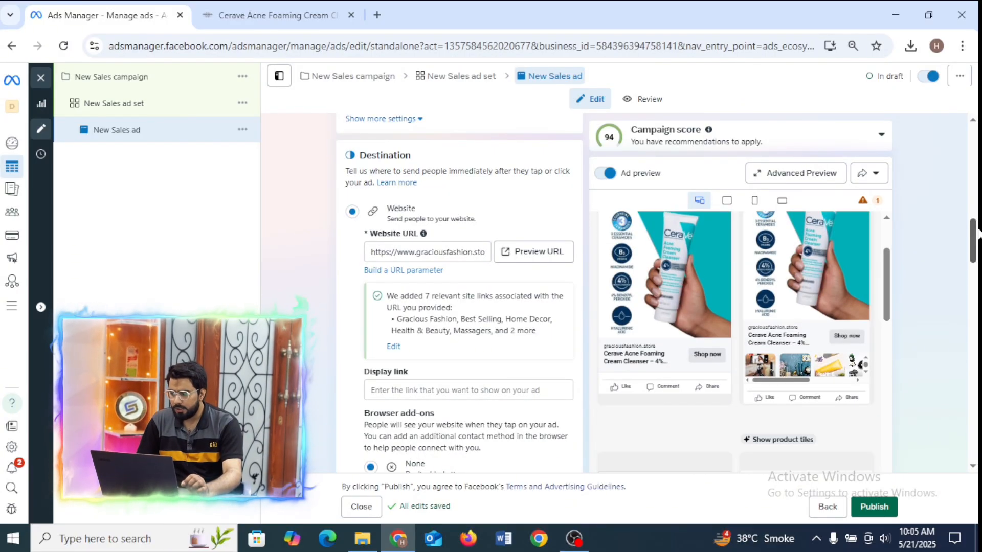
pyautogui.moveTo(974, 238); pyautogui.dragTo(975, 347)
pyautogui.click(414, 265)
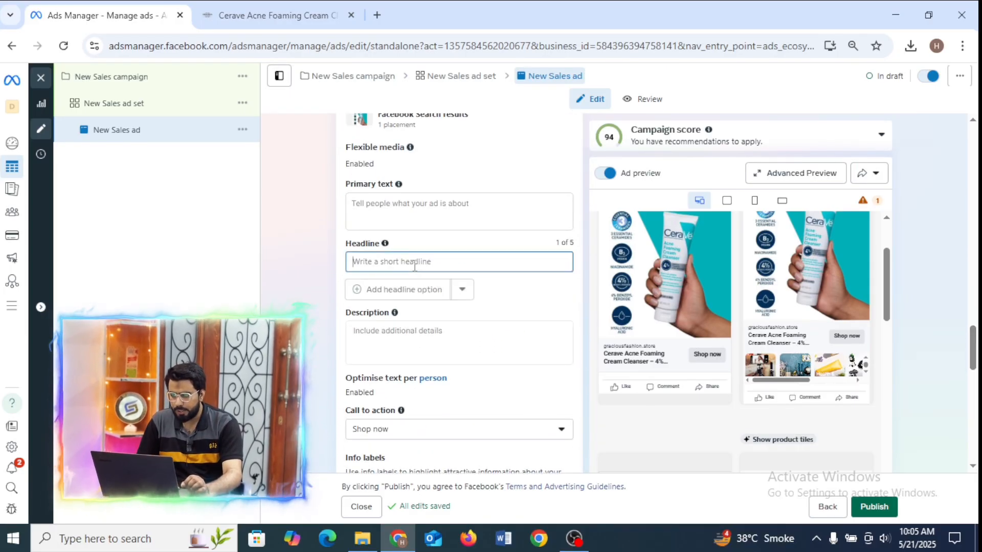
pyautogui.click(271, 15)
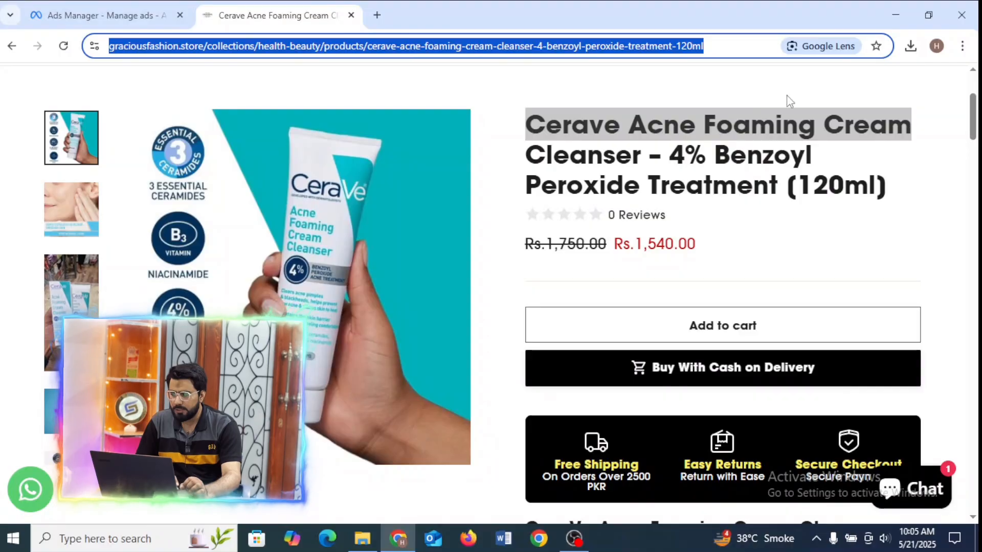
pyautogui.click(102, 15)
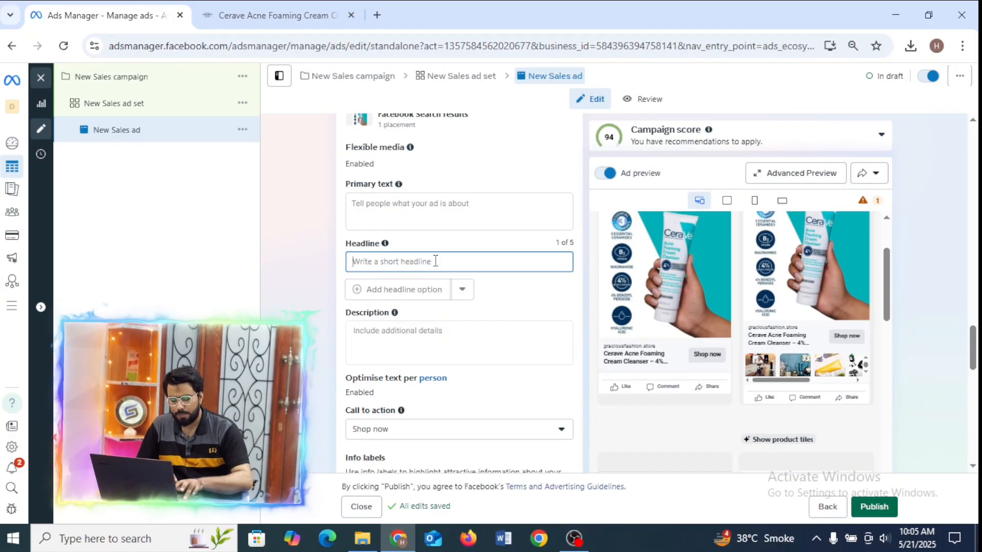
pyautogui.hotkey('ctrl', 'v')
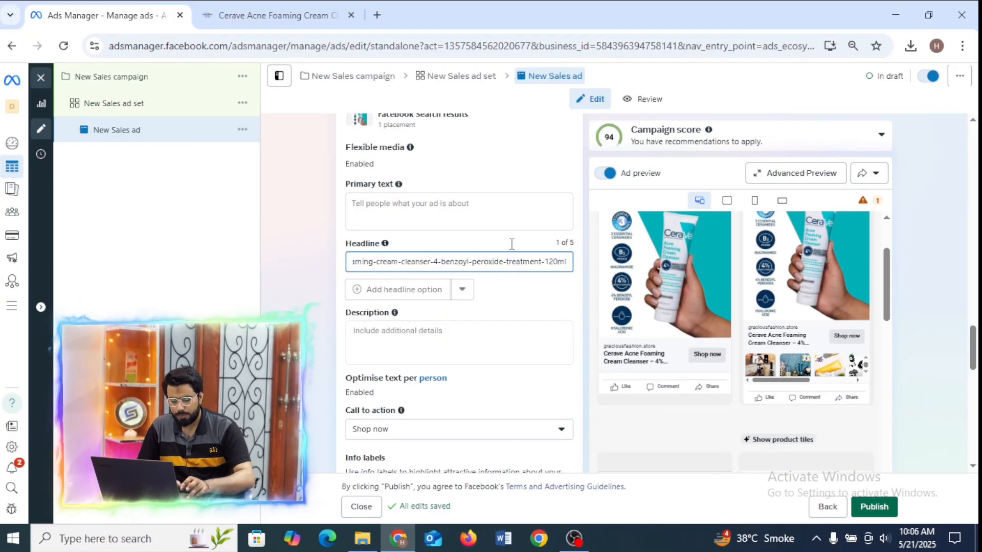
pyautogui.hotkey('ctrl', 'a')
pyautogui.press('BackSpace')
# Copy "Cerave Acne Foaming Cream" from the product page's title and paste it as the ad's headline.
pyautogui.click(262, 13)
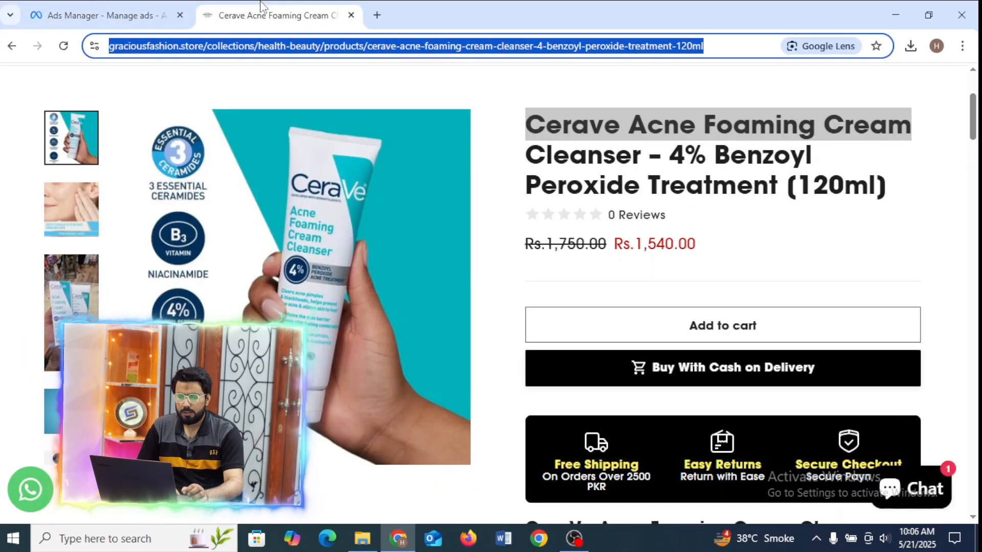
pyautogui.click(599, 130)
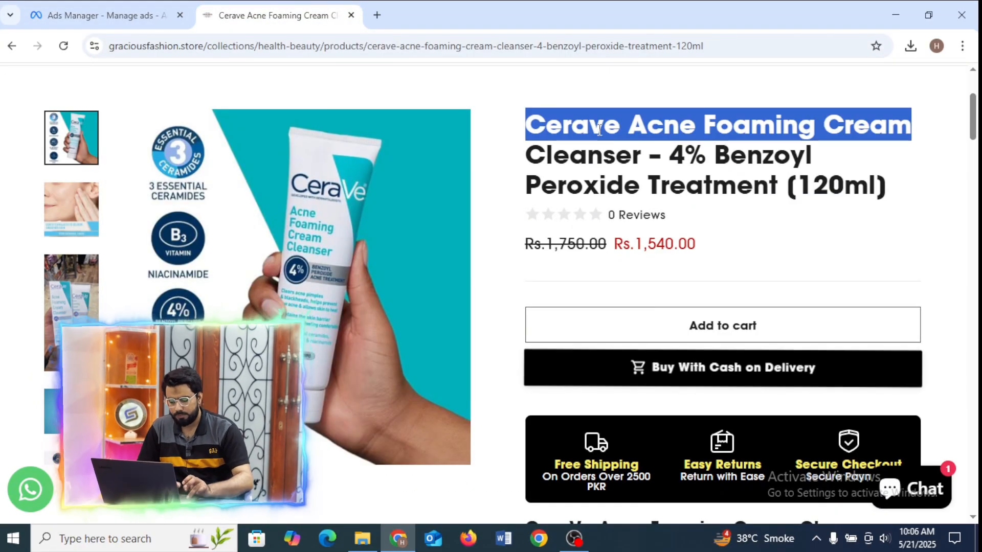
pyautogui.click(87, 13)
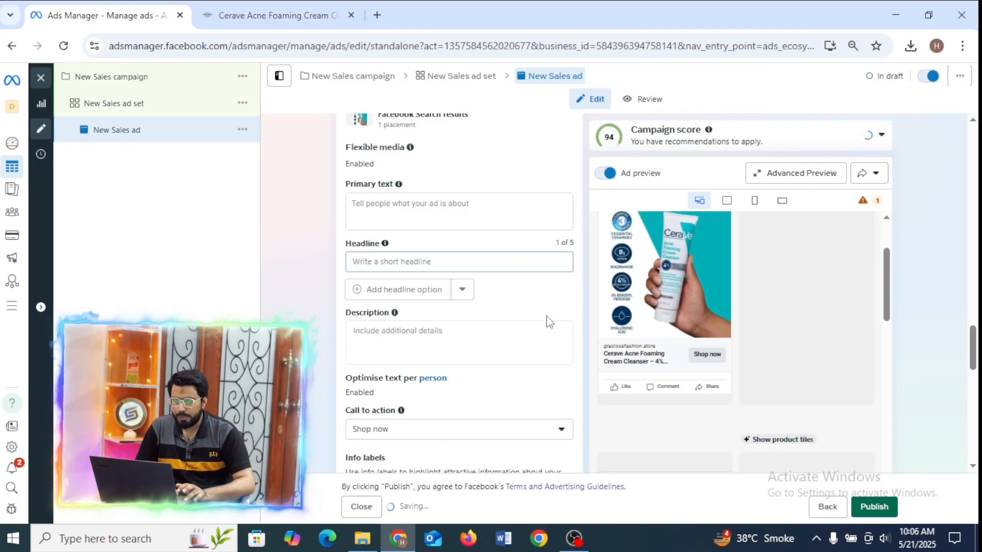
pyautogui.click(499, 262)
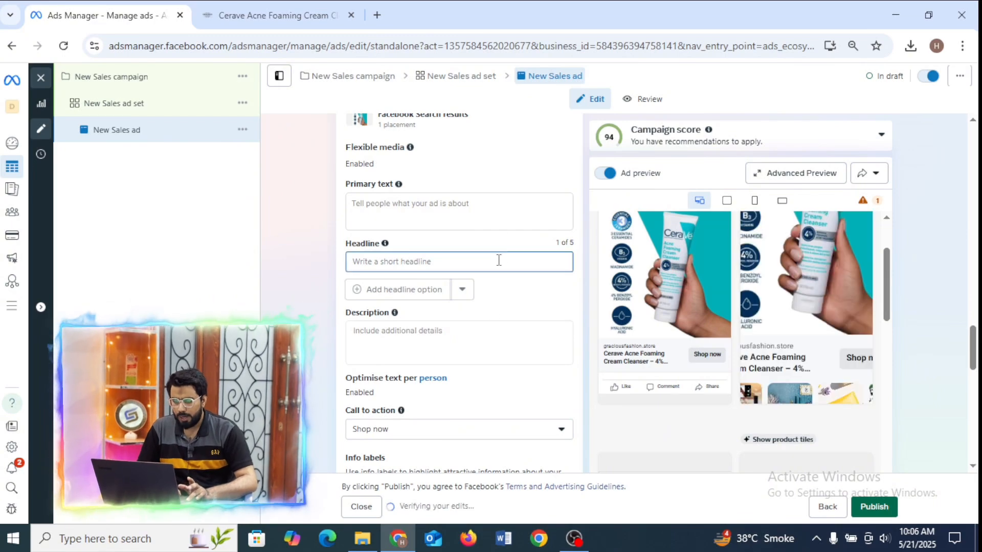
pyautogui.hotkey('ctrl', 'v')
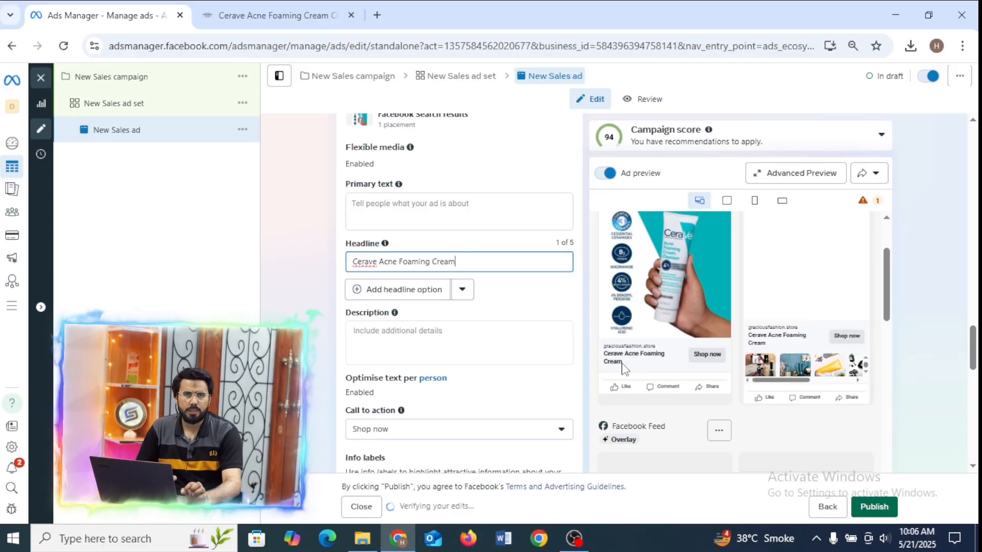
# Compare the headline in the ad preview with the full product title on the Gracious Fashion page.
pyautogui.click(276, 15)
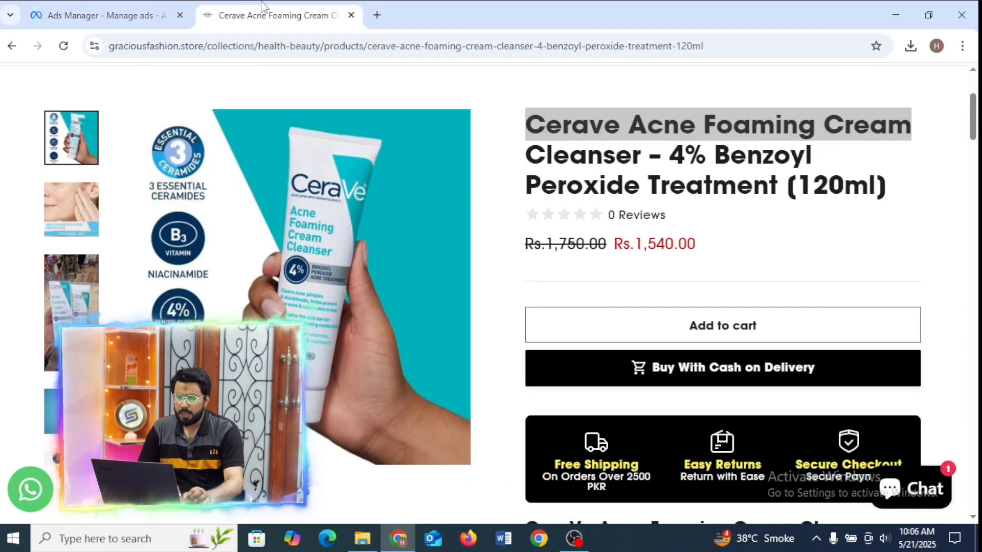
pyautogui.click(87, 15)
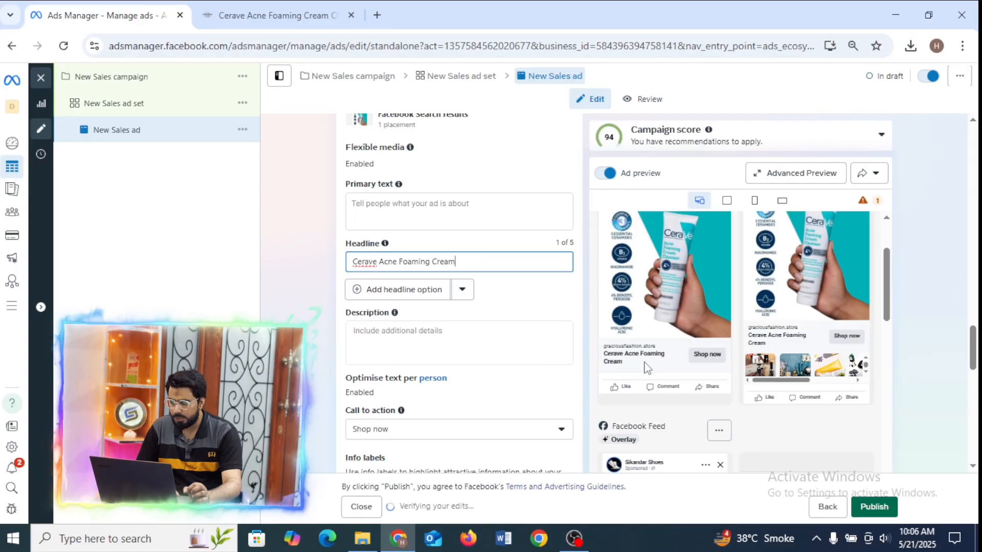
pyautogui.click(253, 15)
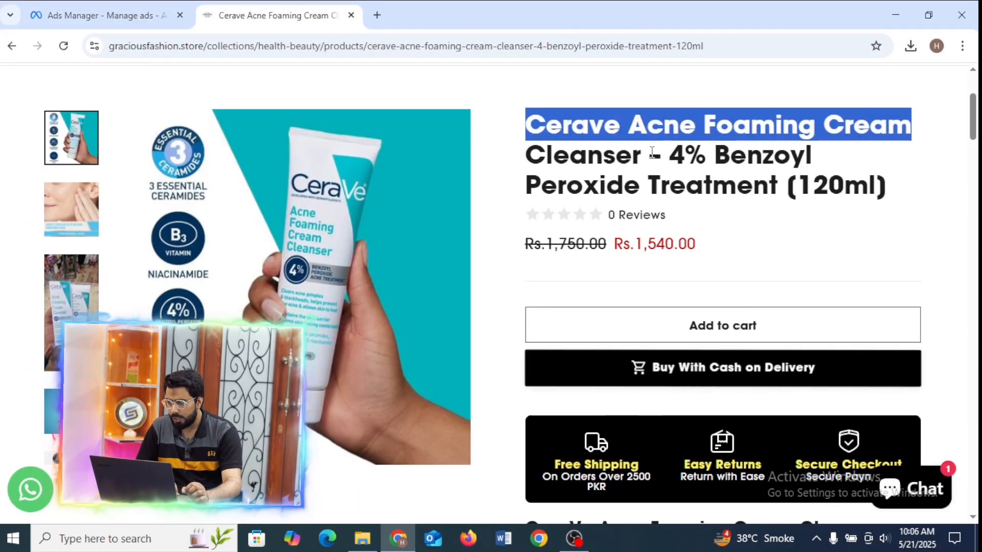
pyautogui.moveTo(649, 154); pyautogui.dragTo(793, 181)
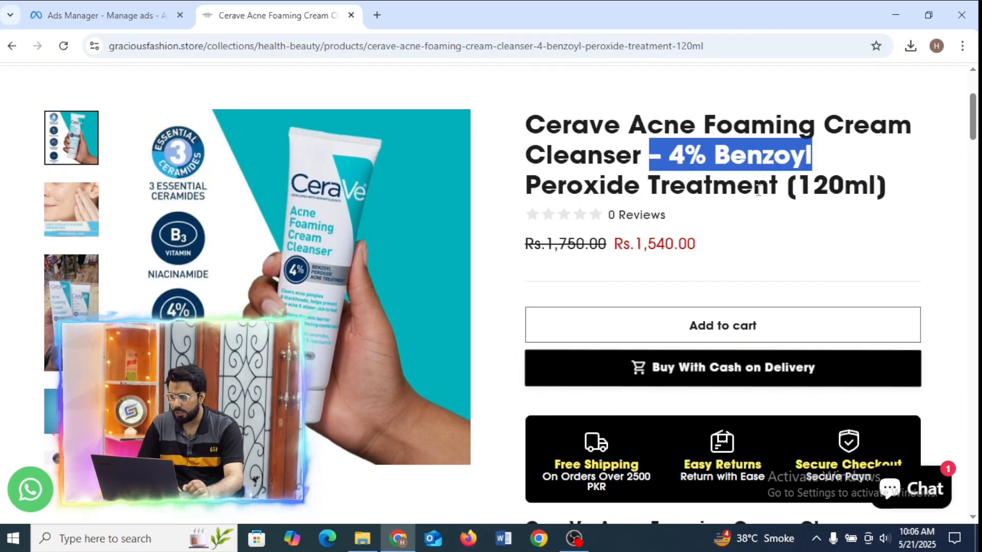
pyautogui.click(775, 193)
pyautogui.moveTo(776, 193); pyautogui.dragTo(643, 154)
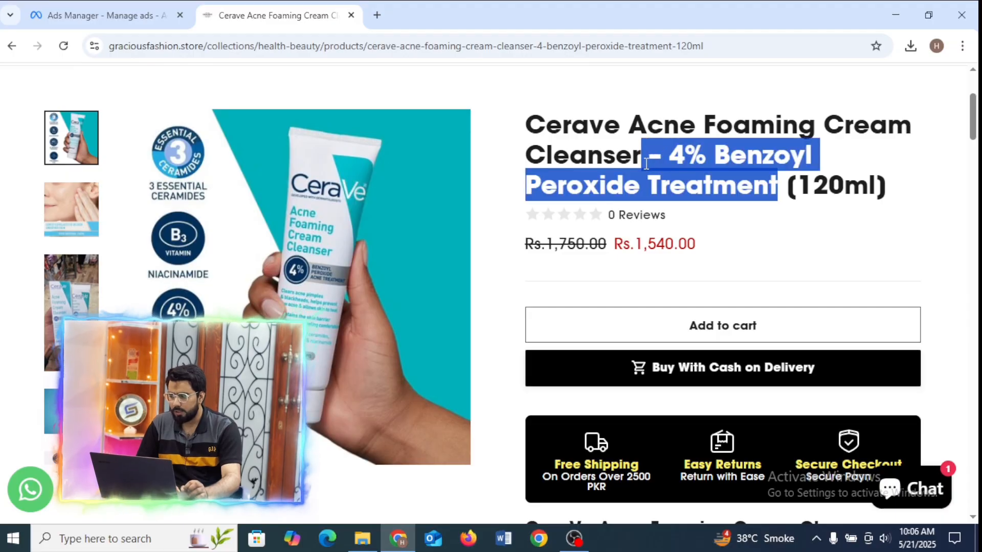
pyautogui.moveTo(531, 128); pyautogui.dragTo(875, 134)
# Copy the whole Description paragraph, starting "Effectively cleanse and treat acne", from the Cerave cleanser product page.
pyautogui.moveTo(973, 113); pyautogui.dragTo(975, 176)
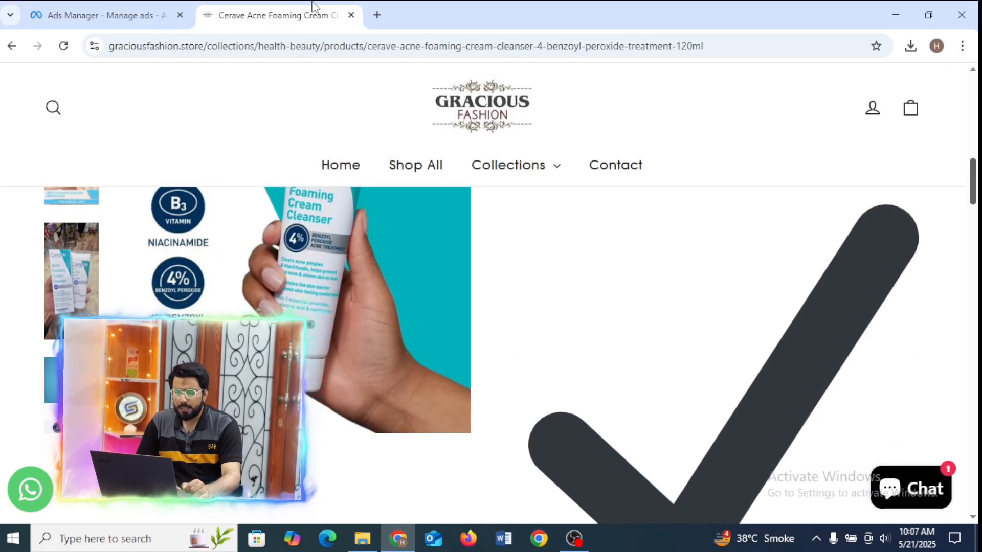
pyautogui.moveTo(975, 178); pyautogui.dragTo(977, 146)
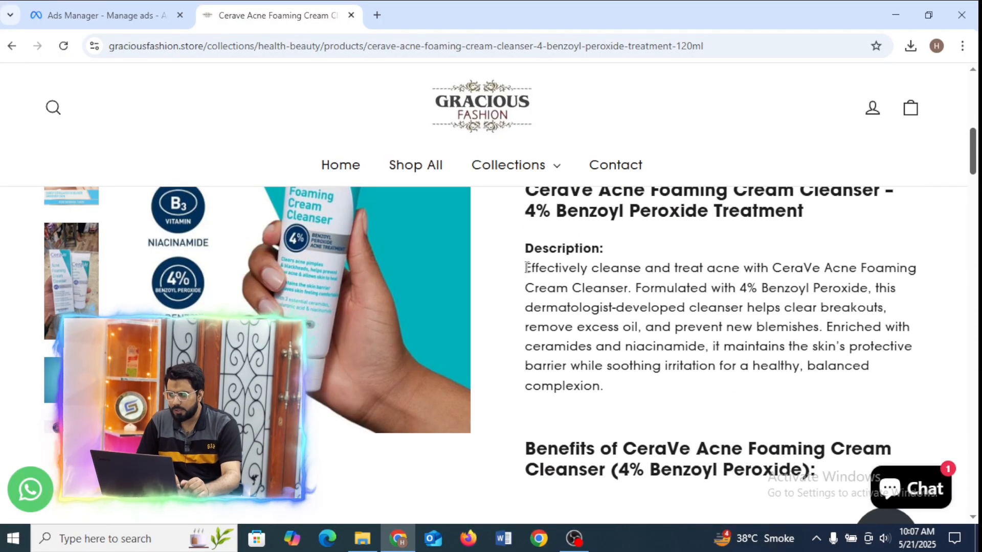
pyautogui.moveTo(576, 268); pyautogui.dragTo(646, 383)
pyautogui.hotkey('ctrl', 'c')
pyautogui.moveTo(530, 267); pyautogui.dragTo(580, 308)
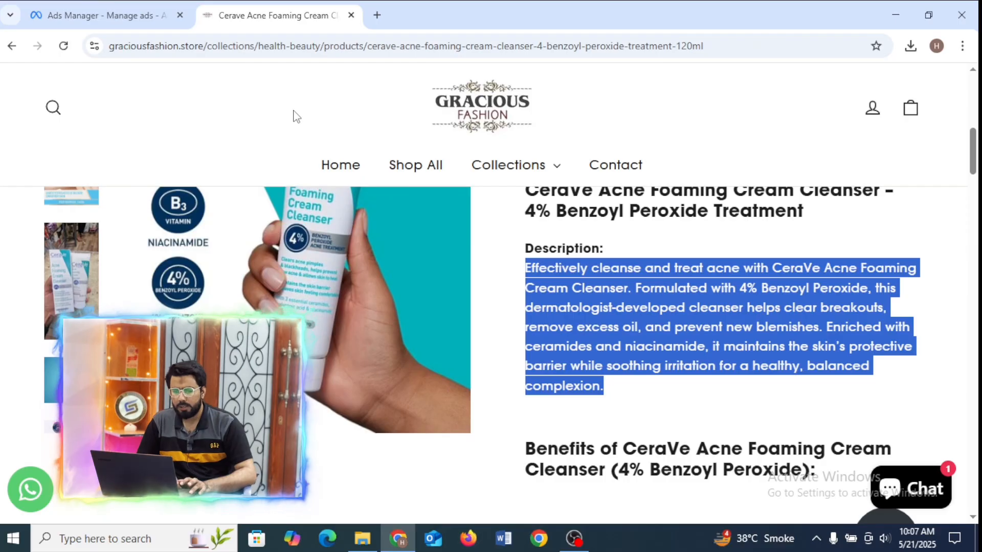
# Search Google for chatgpt in a new browser tab and open ChatGPT with an empty chat.
pyautogui.click(383, 15)
pyautogui.click(309, 50)
pyautogui.write('chat')
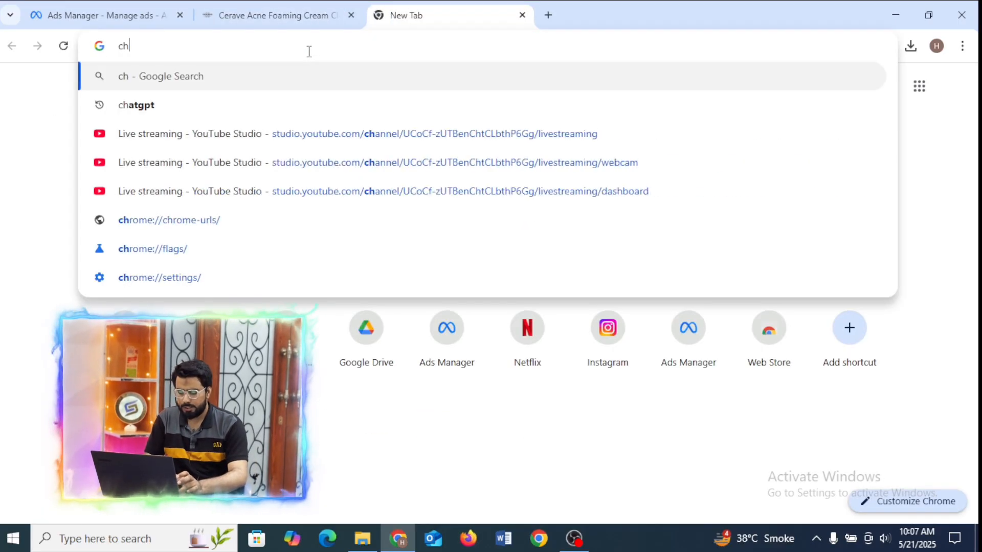
pyautogui.click(250, 89)
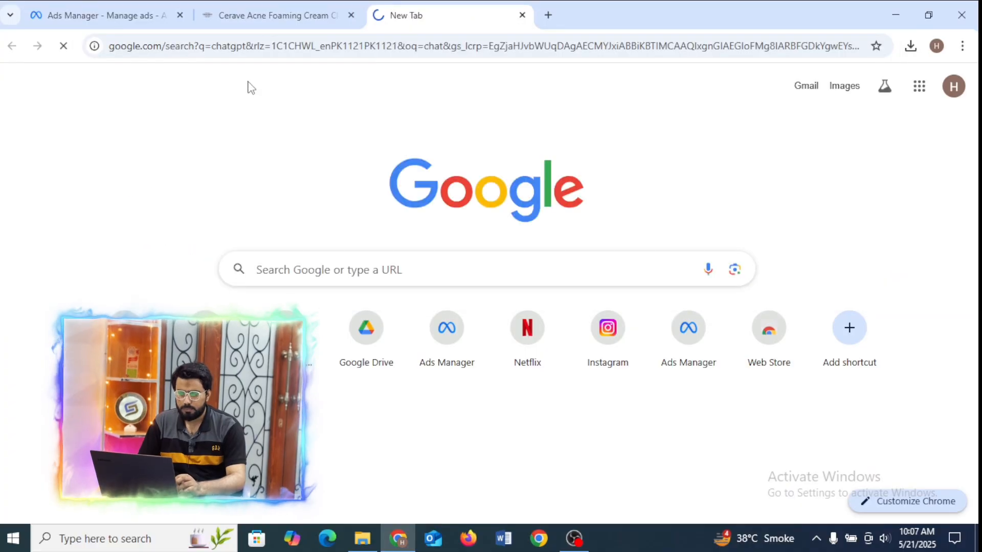
pyautogui.moveTo(335, 278); pyautogui.dragTo(176, 224)
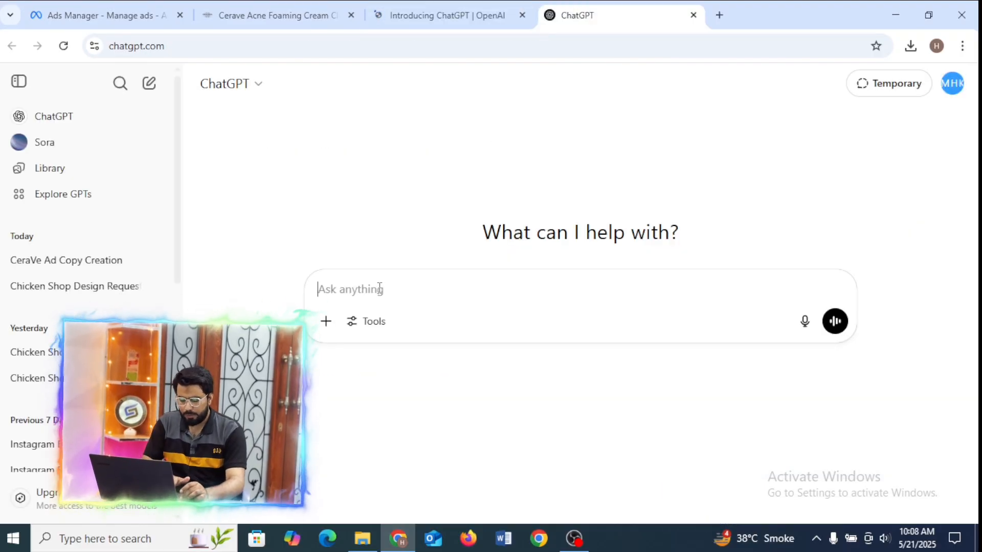
# Ask ChatGPT to "Create an attractive ad copy for facebook ad using this paragraph", with the copied product description pasted below the request.
pyautogui.write('create an ')
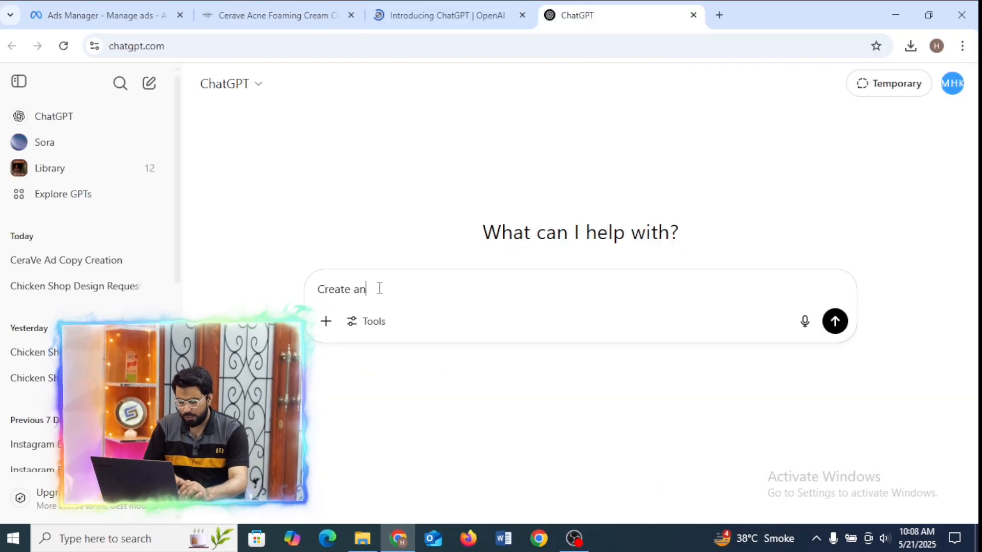
pyautogui.write('at')
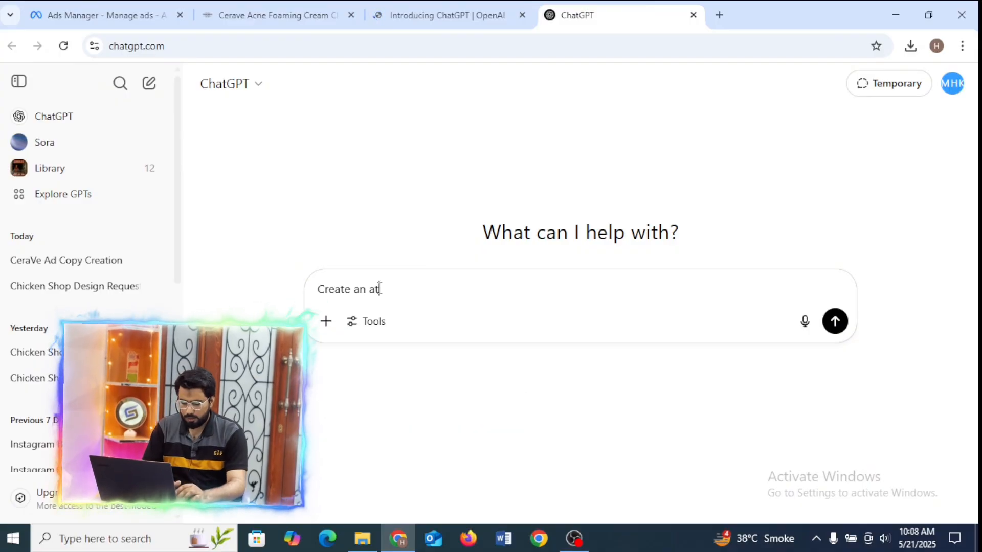
pyautogui.write('tractiv')
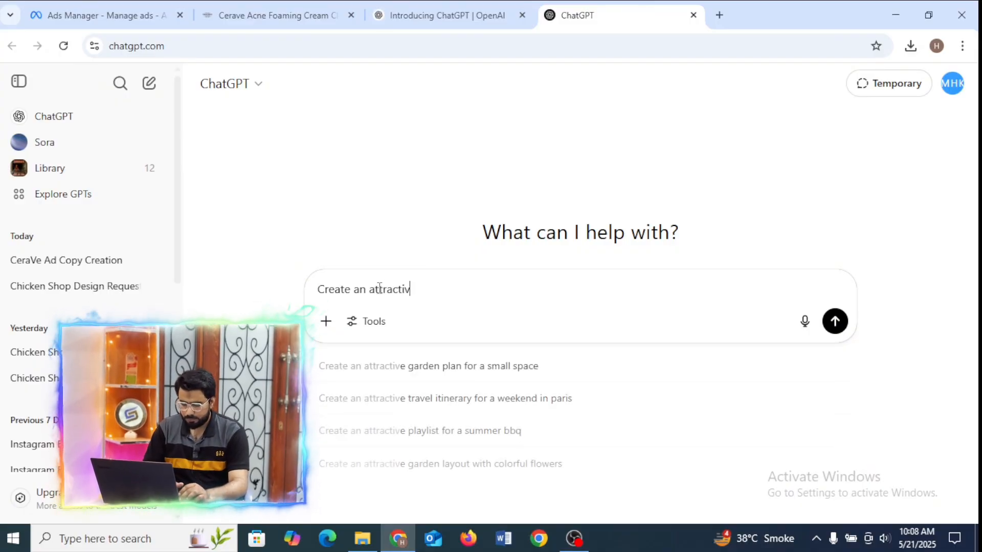
pyautogui.write('e ad copy')
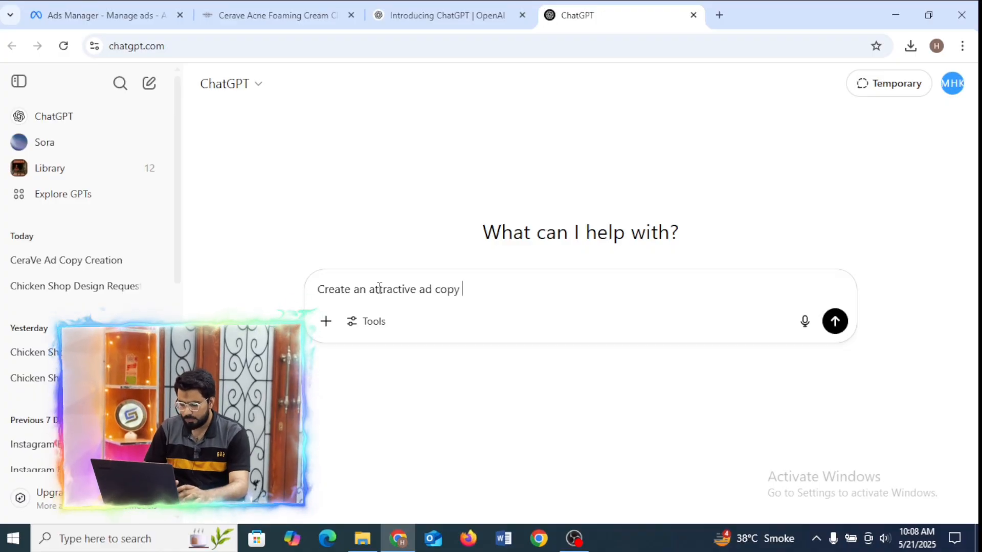
pyautogui.write(' for faceb')
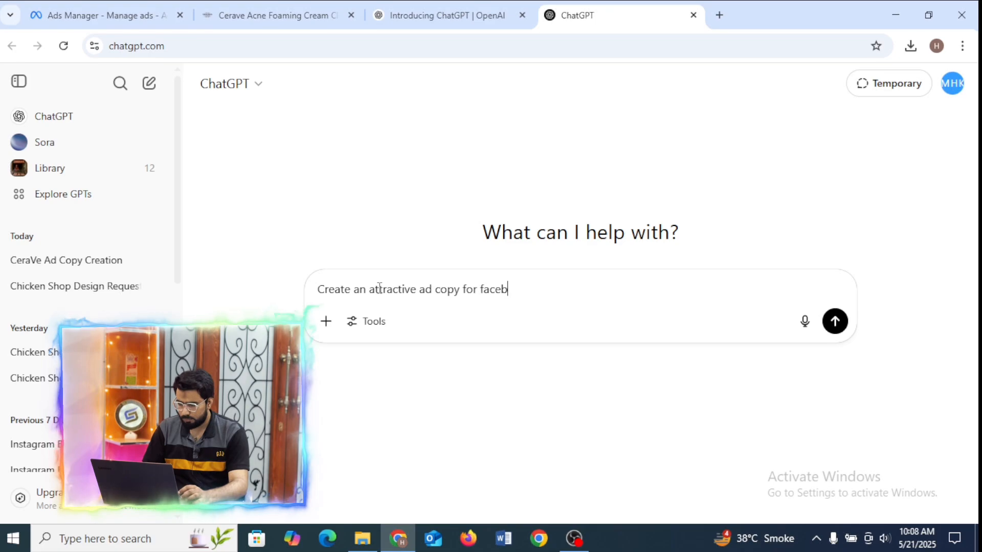
pyautogui.write('ook ad using this paragrap')
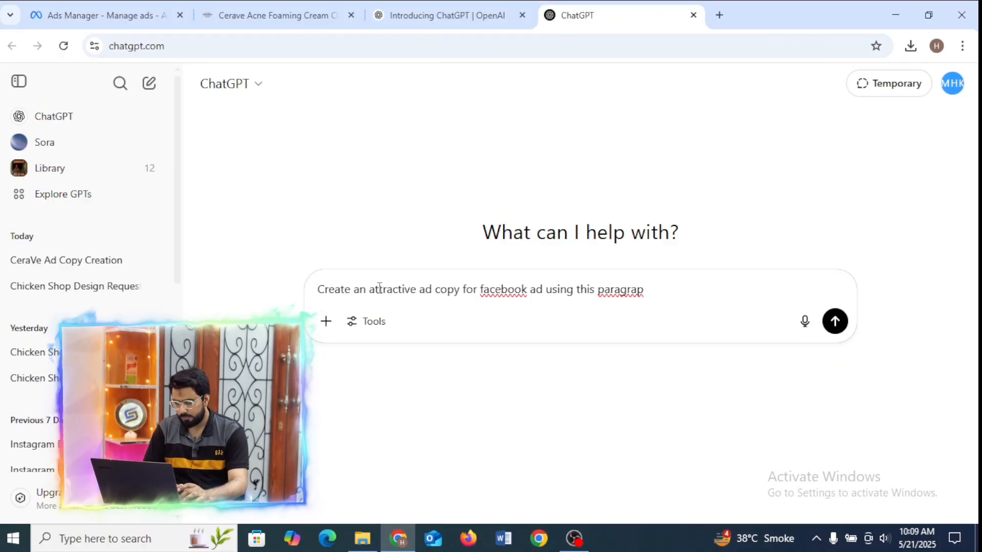
pyautogui.write('h')
pyautogui.hotkey('shift', 'Return')
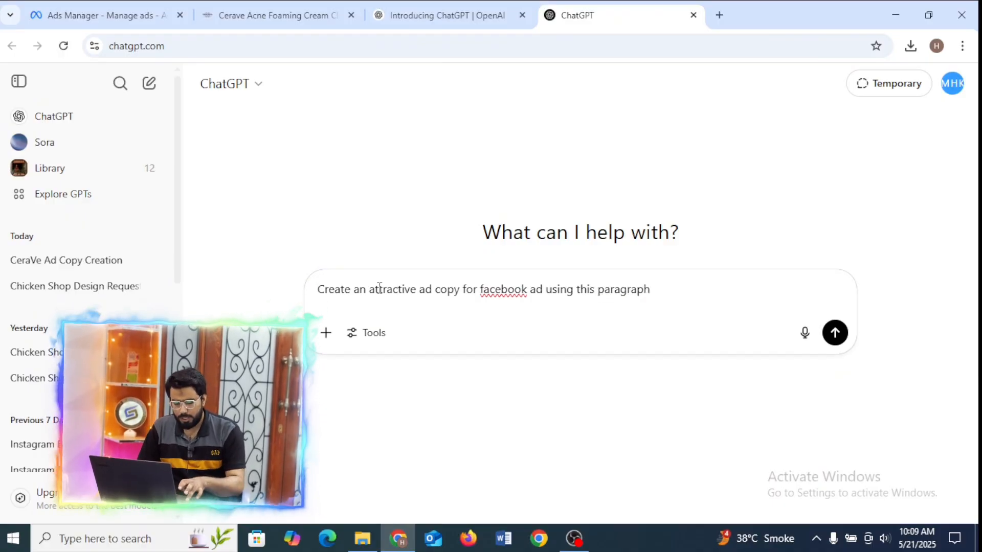
pyautogui.hotkey('ctrl', 'v')
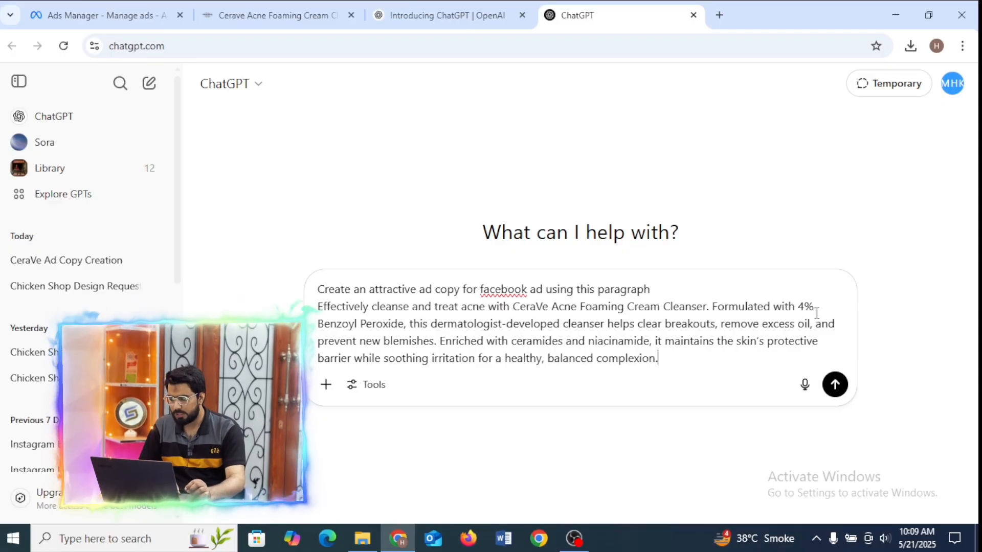
pyautogui.click(834, 384)
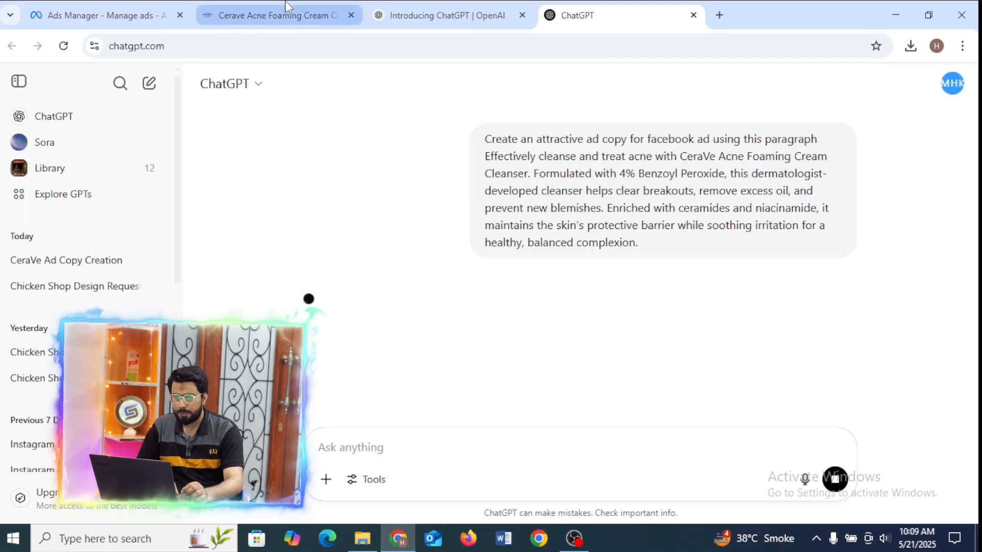
pyautogui.click(286, 7)
pyautogui.click(575, 2)
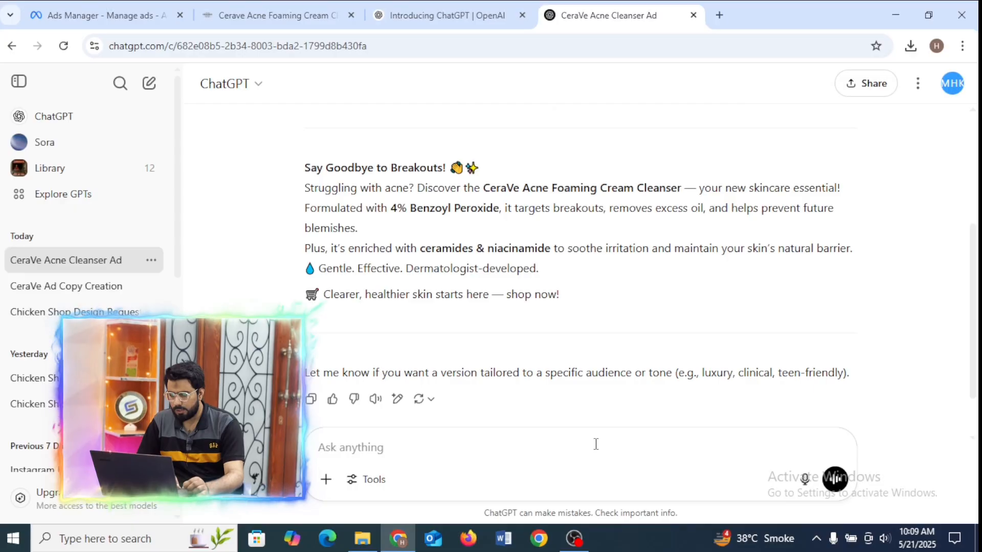
# Ask ChatGPT for "more" versions of the ad copy and read through the new variations.
pyautogui.write('more')
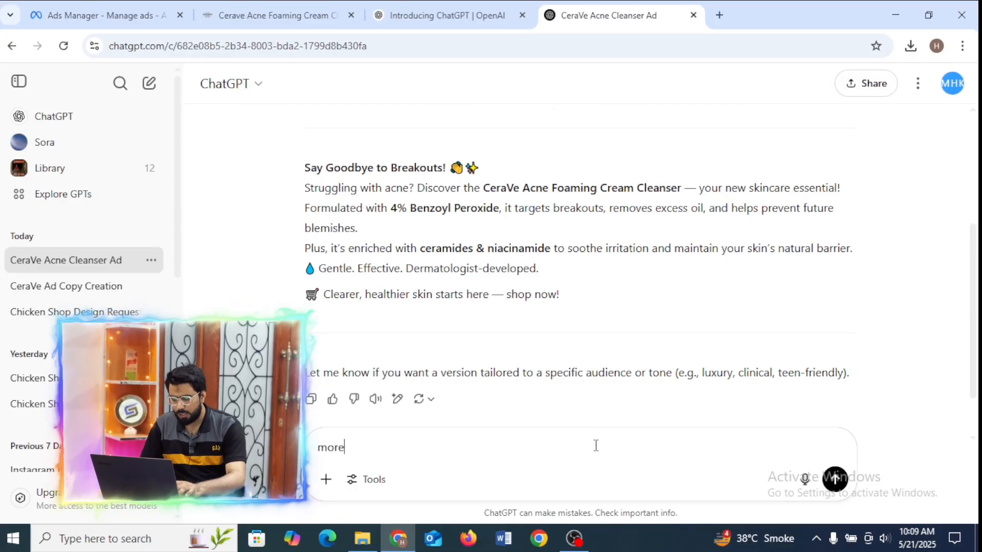
pyautogui.press('Return')
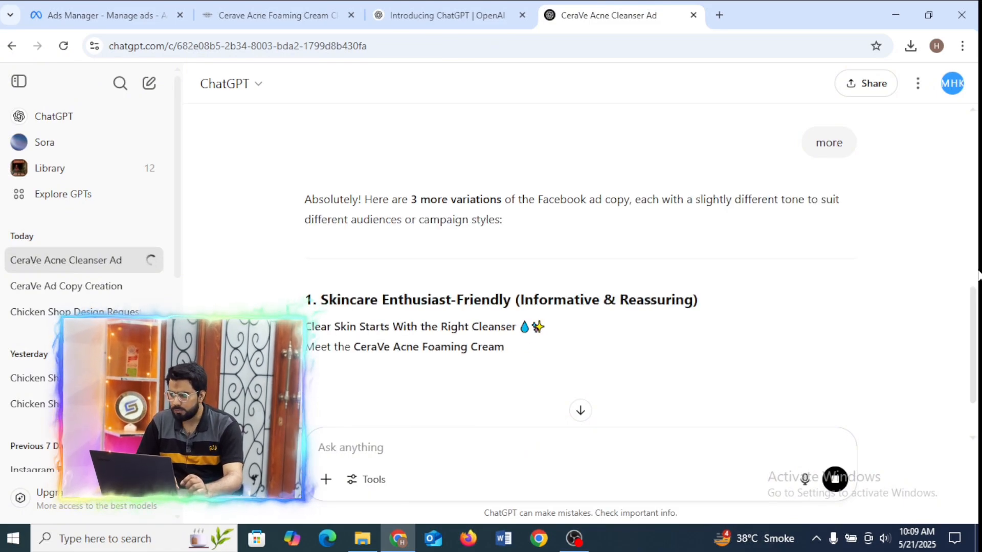
pyautogui.moveTo(975, 310); pyautogui.dragTo(977, 363)
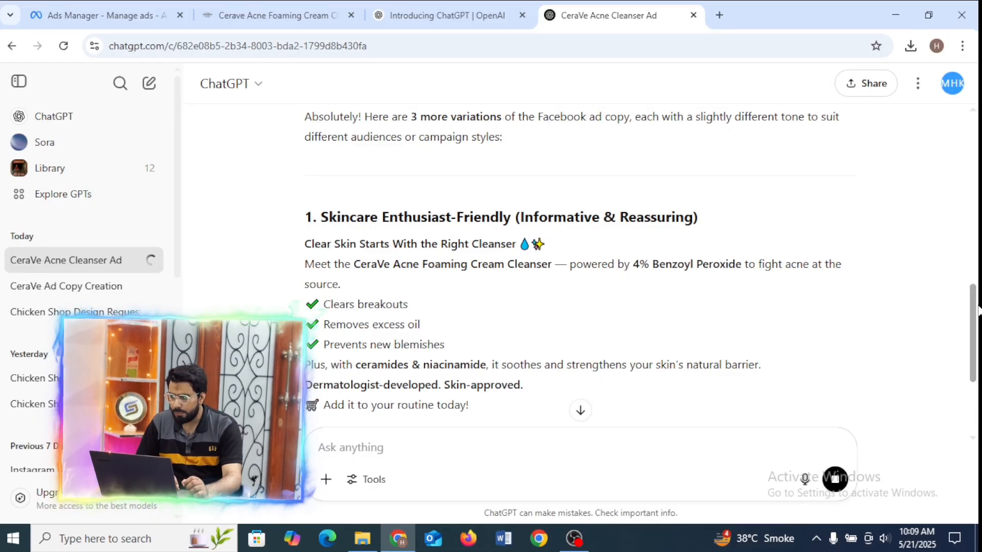
pyautogui.moveTo(979, 312); pyautogui.dragTo(977, 424)
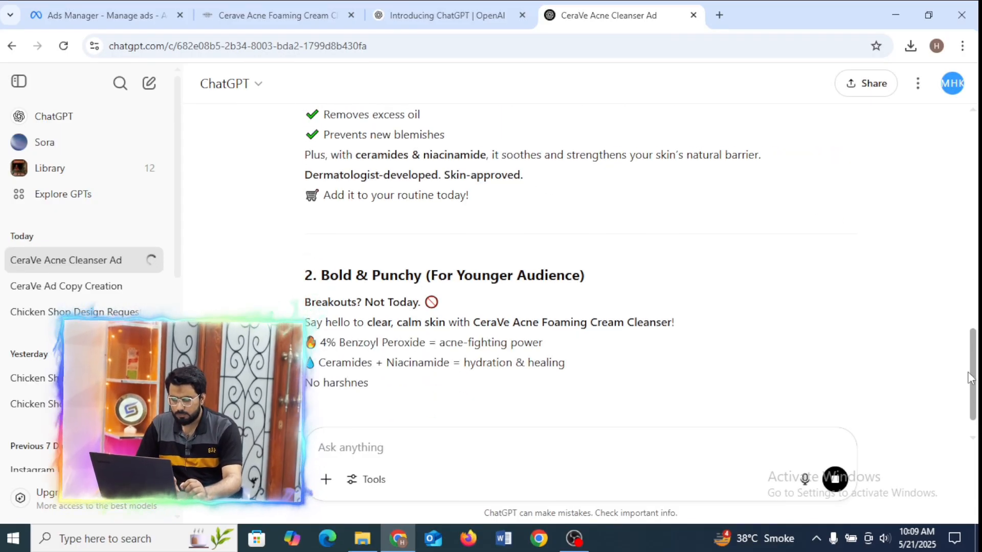
pyautogui.scroll(3, 978, 376)
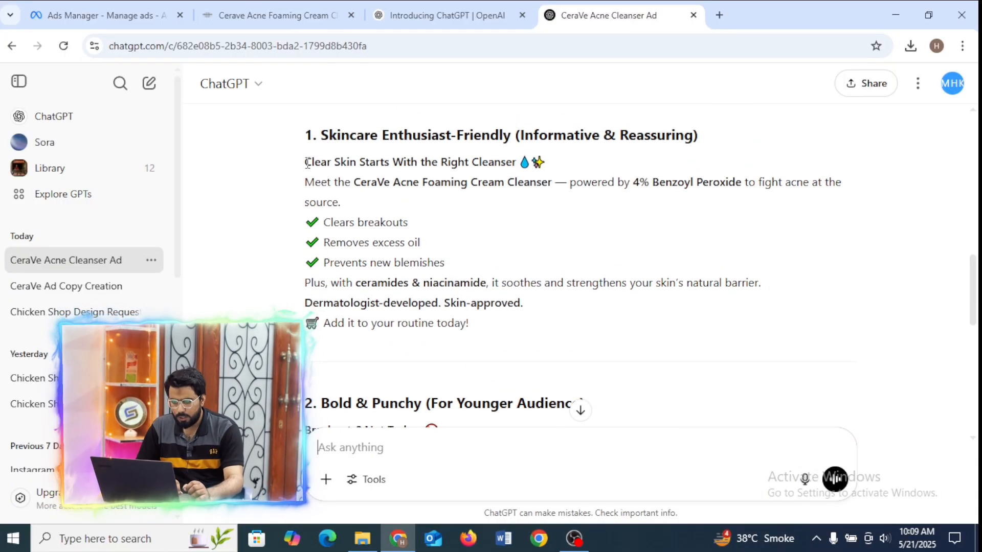
# Copy the full "Skincare Enthusiast-Friendly" ad copy from ChatGPT and paste it as the ad's primary text in Ads Manager.
pyautogui.moveTo(305, 163); pyautogui.dragTo(528, 331)
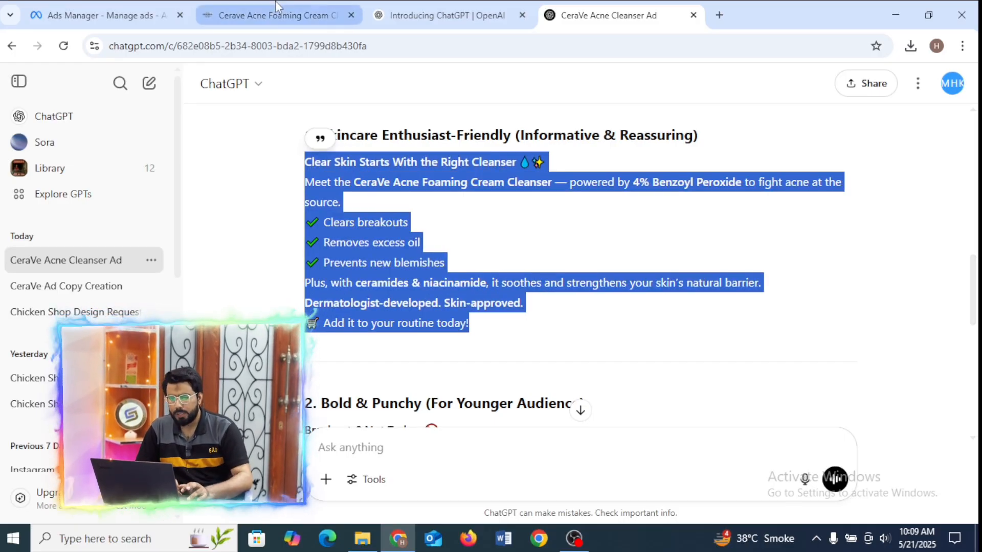
pyautogui.click(102, 15)
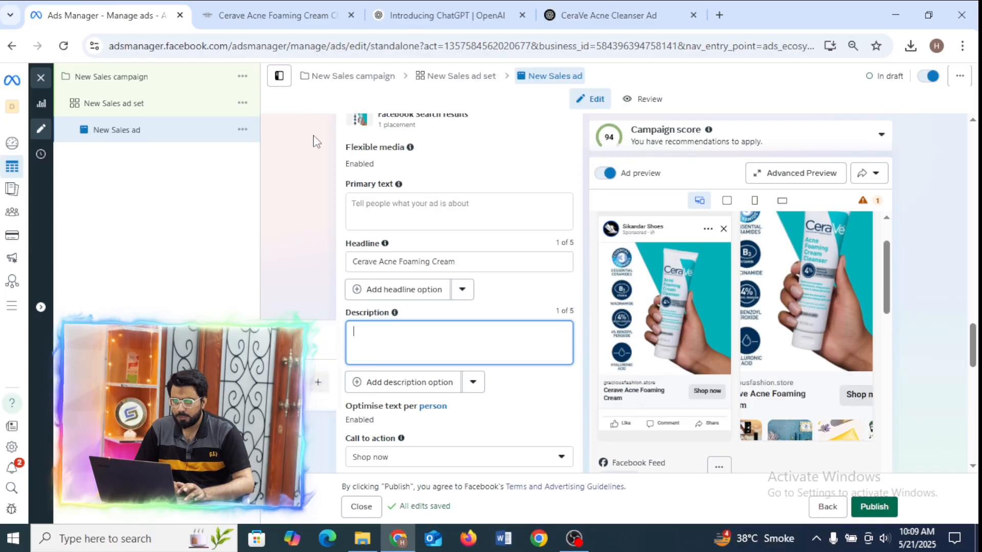
pyautogui.click(442, 204)
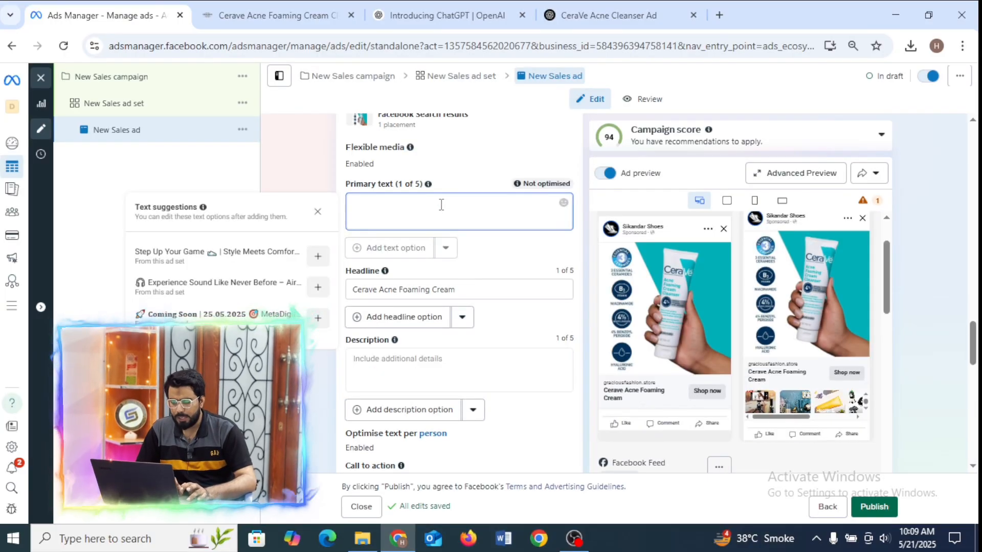
pyautogui.write("Clear Skin Starts With the Right Cleanser 💧✨ Meet the CeraVe Acne Foaming Cream Cleanser — powered by 4% Benzoyl Peroxide to fight acne at the source. ✓ Clears breakouts ✓ Removes excess oil ✓ Prevents new blemishes Plus, with ceramides & niacinamide, it soothes and strengthens your skin's natural barrier. Dermatologist-developed. Skin-approved. 🛒 Add it to your routine today!")
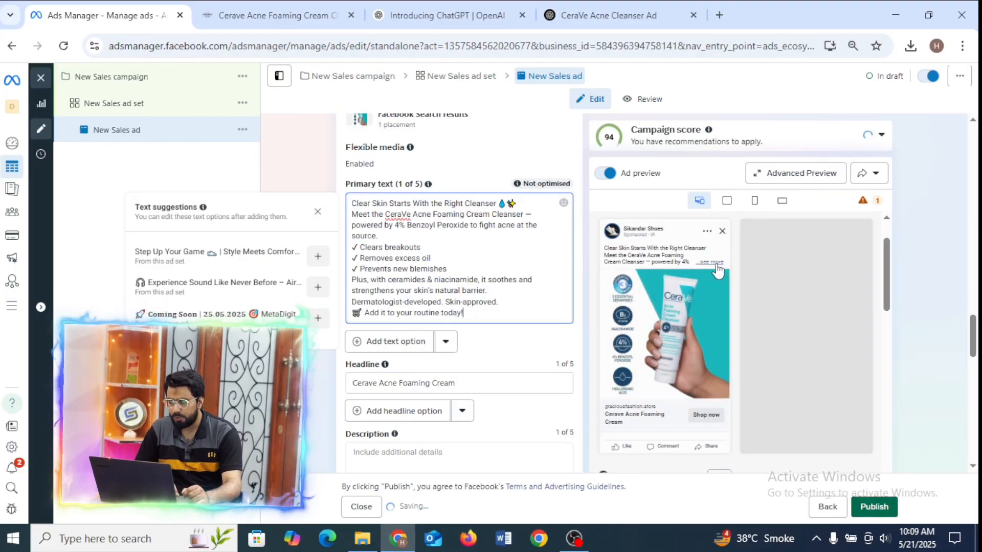
# Expand the full text in the ad preview and delete the primary text's lines from "Plus, with ceramides" through "Skin-approved.".
pyautogui.click(712, 263)
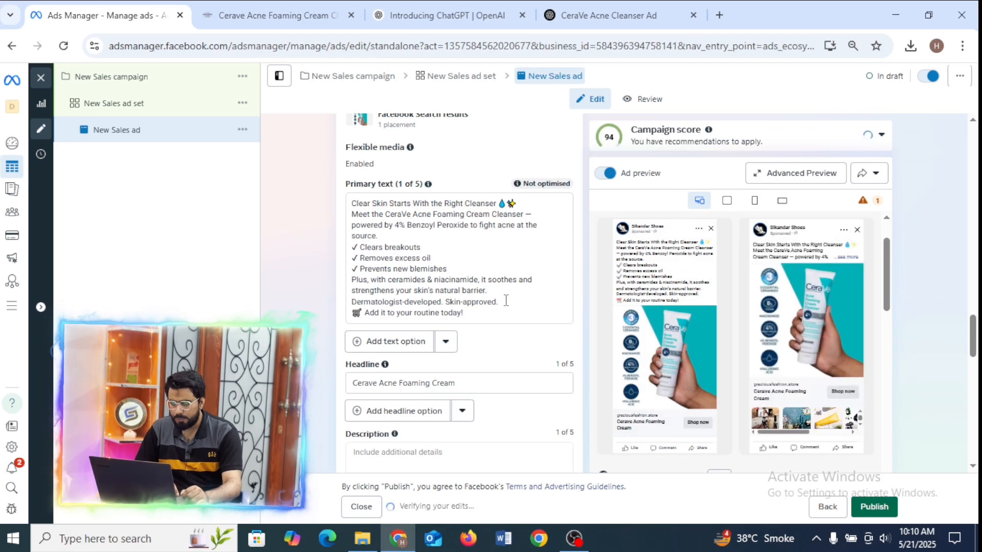
pyautogui.moveTo(505, 301); pyautogui.dragTo(350, 276)
pyautogui.press('BackSpace')
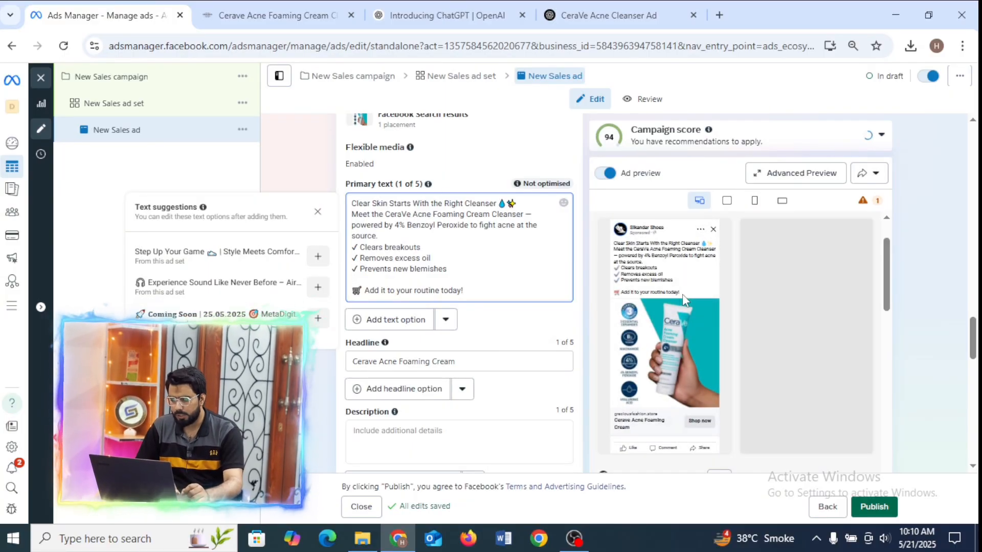
# Add a last line with the hashtags #skincare #beauty #cerave to the primary text.
pyautogui.press('Return')
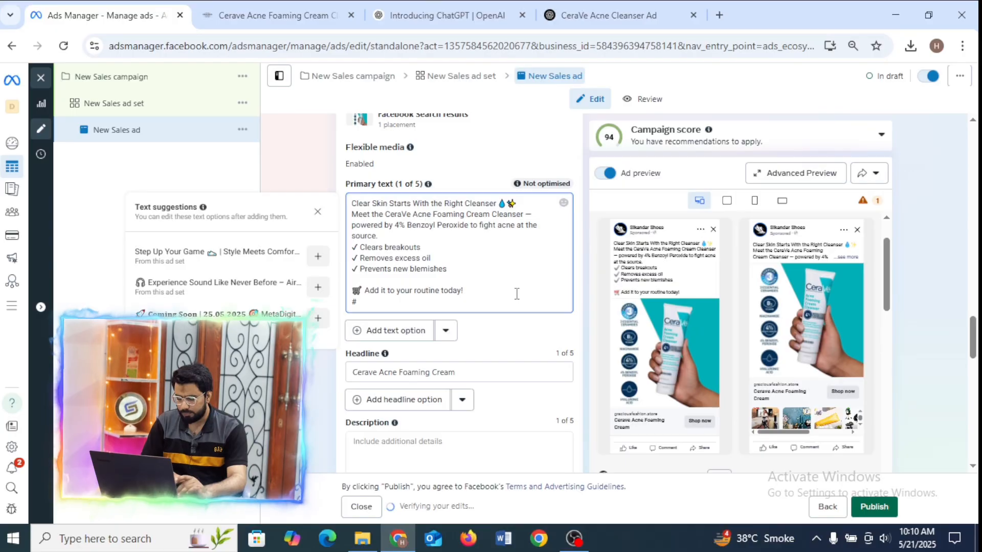
pyautogui.write('#skincare')
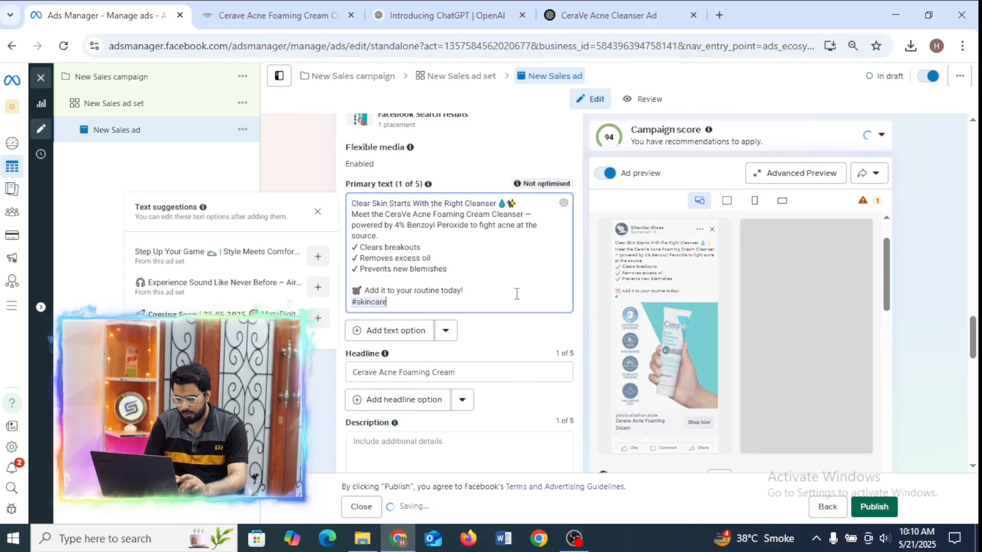
pyautogui.write(' #bea')
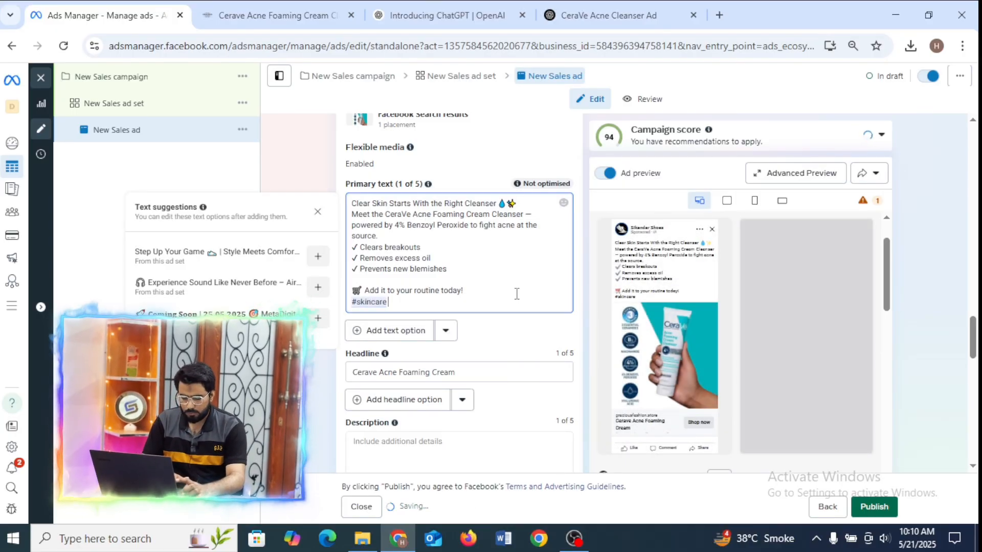
pyautogui.write('u')
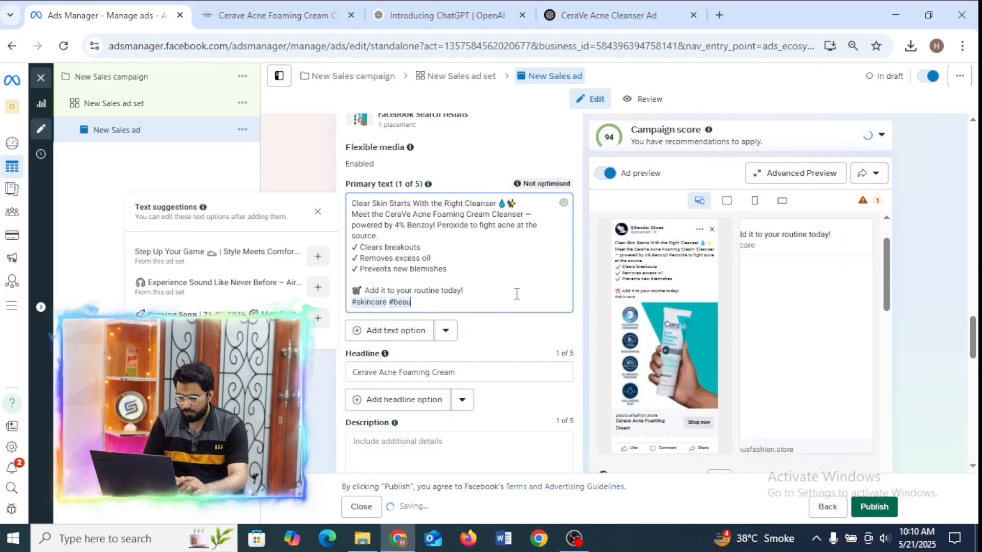
pyautogui.write('ty')
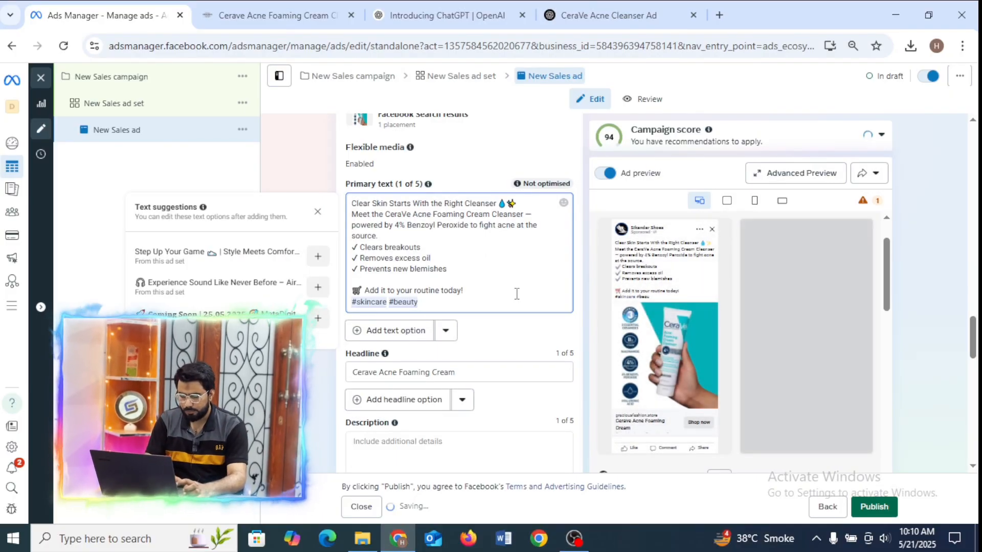
pyautogui.write(' #')
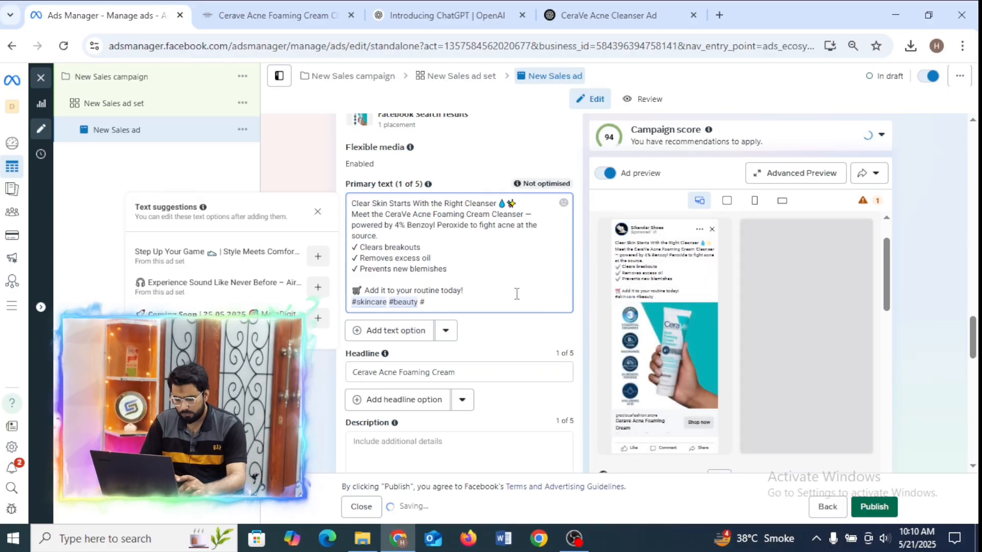
pyautogui.write('cerave')
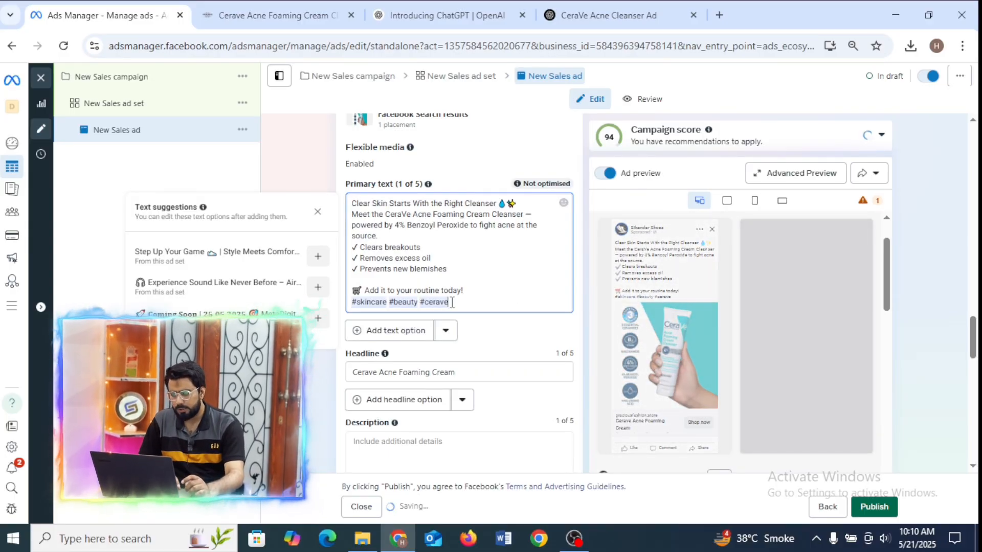
# Insert the line "Visit Our Store Now :" above "Add it to your routine today!" in the primary text.
pyautogui.click(468, 281)
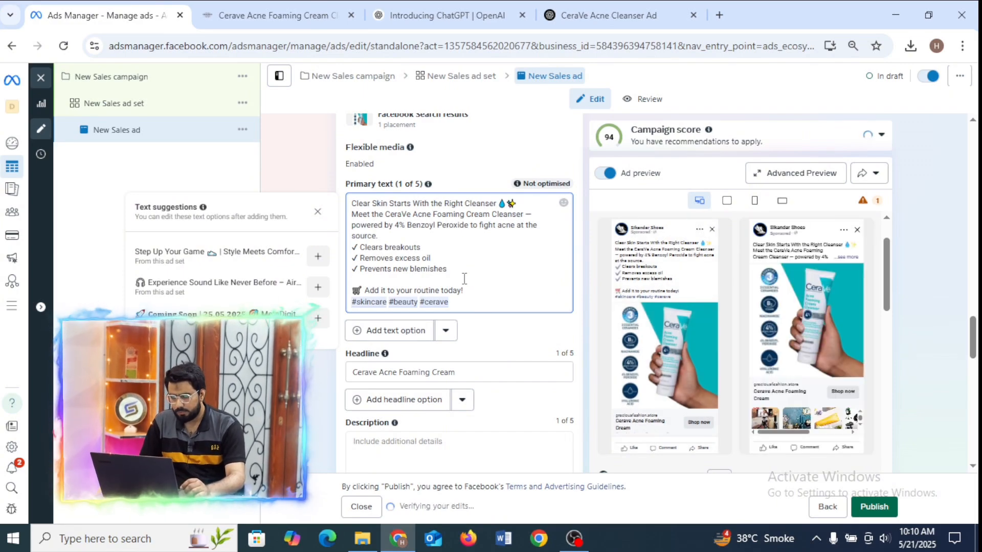
pyautogui.press('Return')
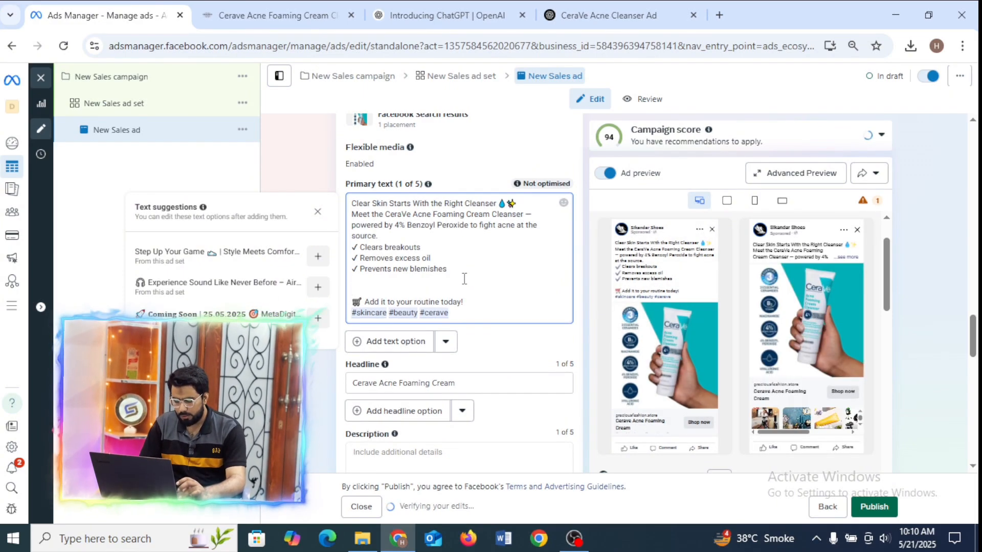
pyautogui.write('Visit')
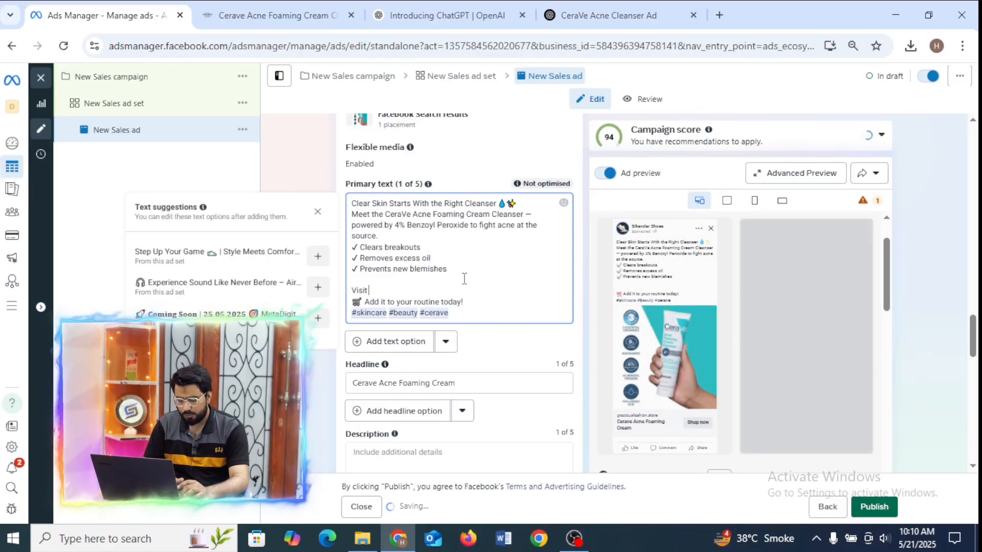
pyautogui.write(' Our S')
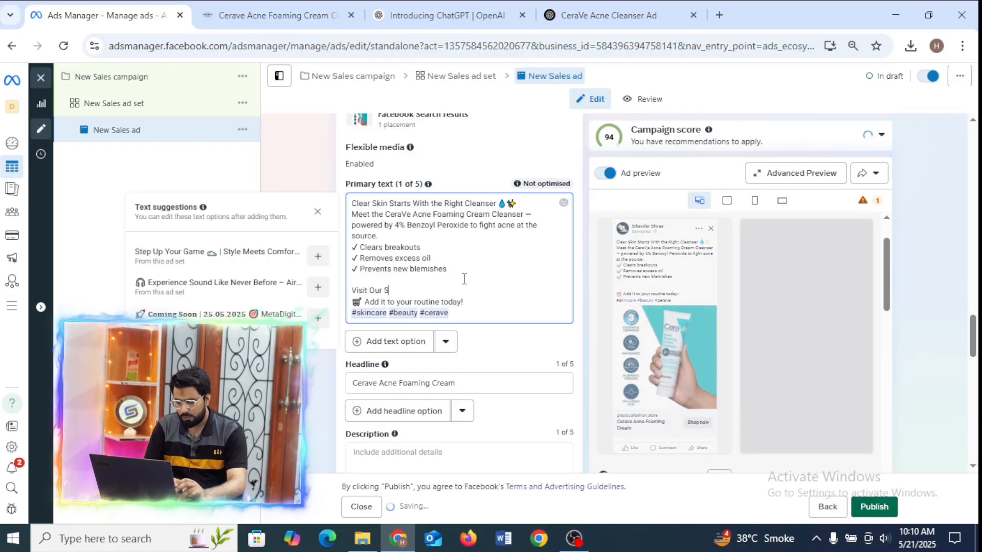
pyautogui.write('tore ')
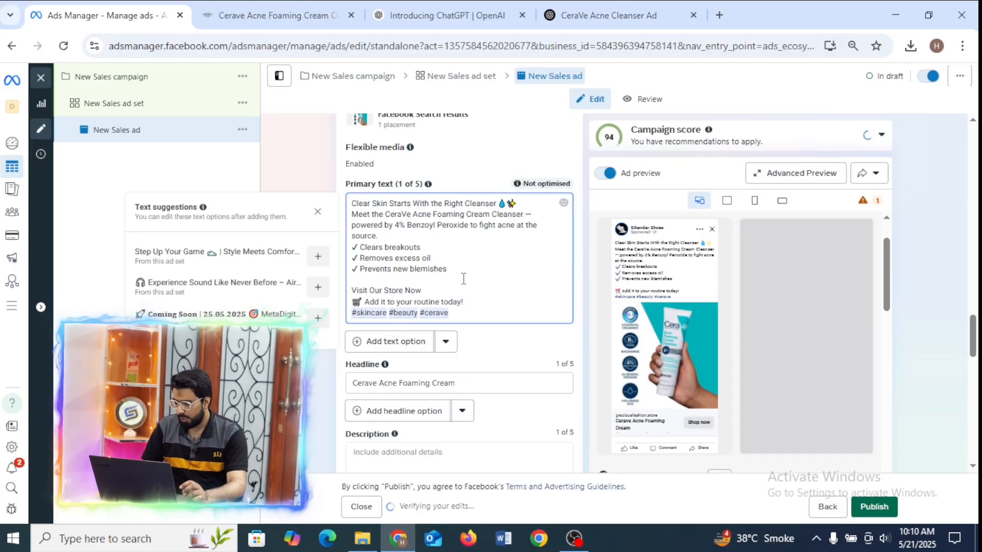
pyautogui.write('Now :')
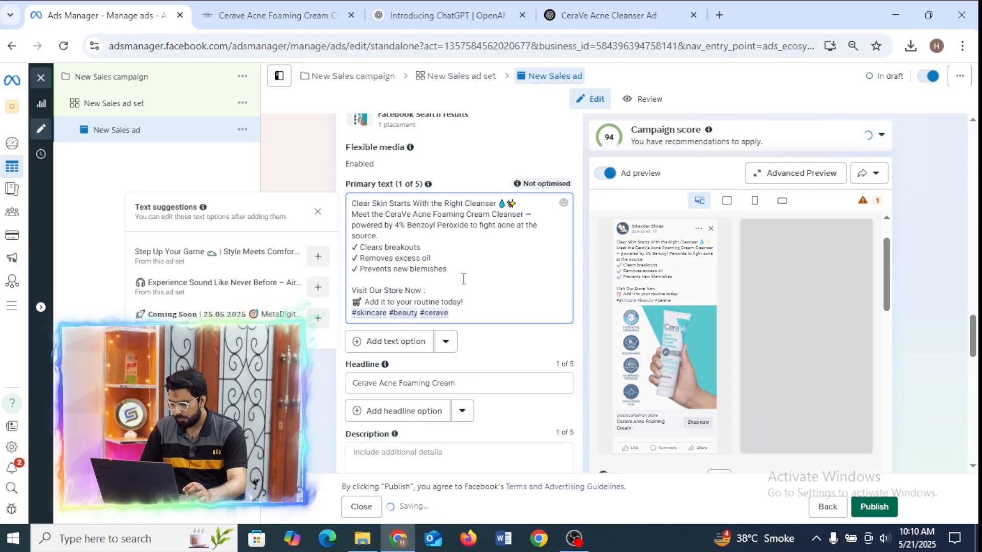
# Copy the Gracious Fashion store's home page address and paste it below "Visit Our Store Now :" in the ad's primary text.
pyautogui.click(294, 2)
pyautogui.moveTo(516, 158)
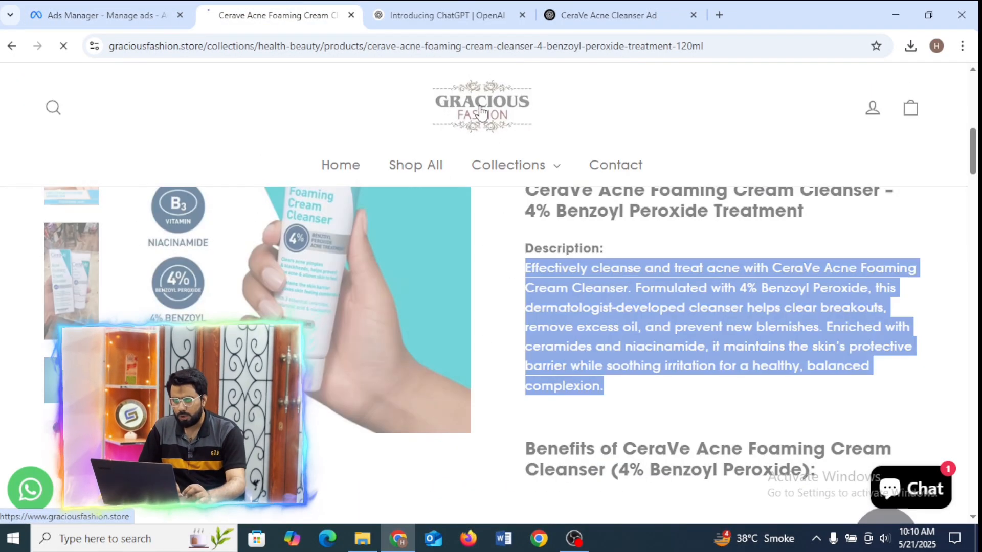
pyautogui.click(477, 109)
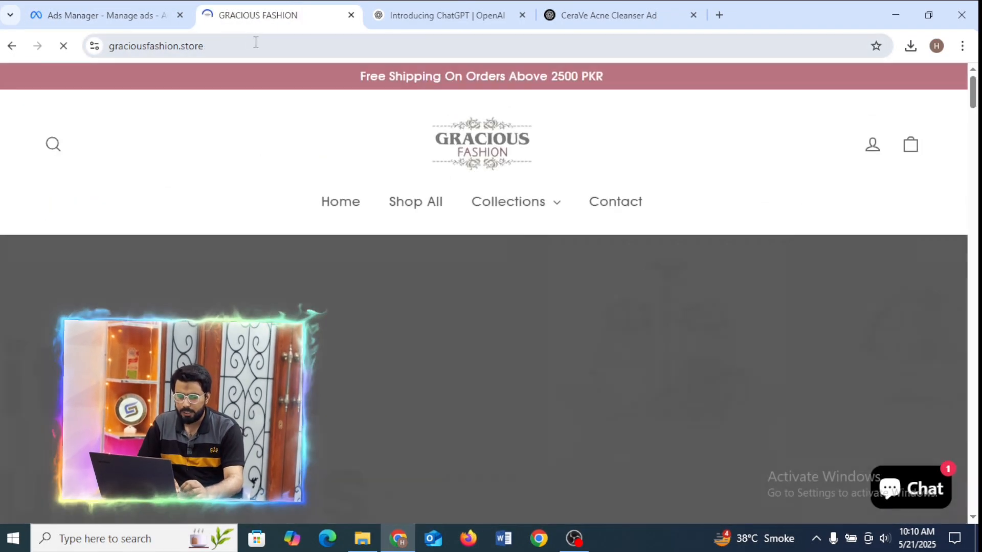
pyautogui.click(256, 43)
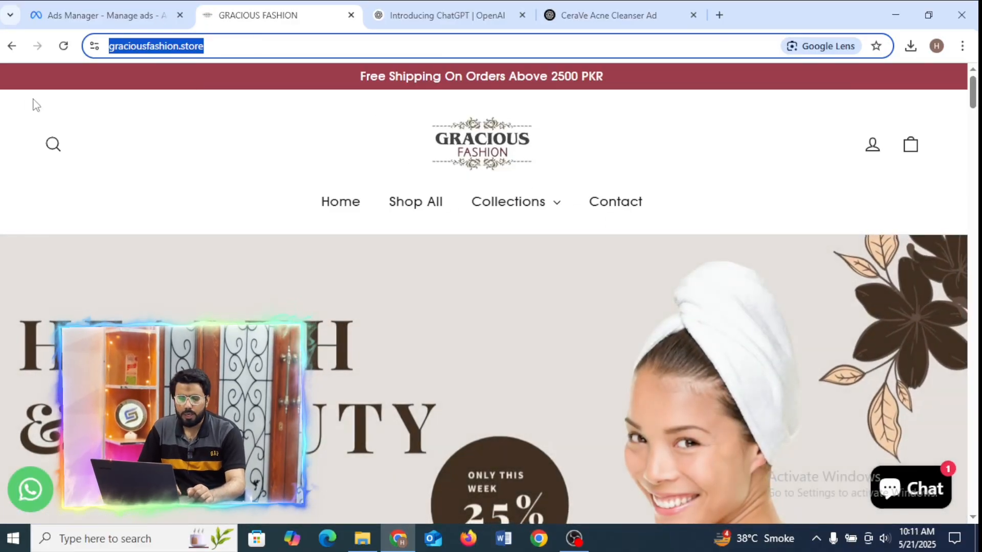
pyautogui.click(489, 132)
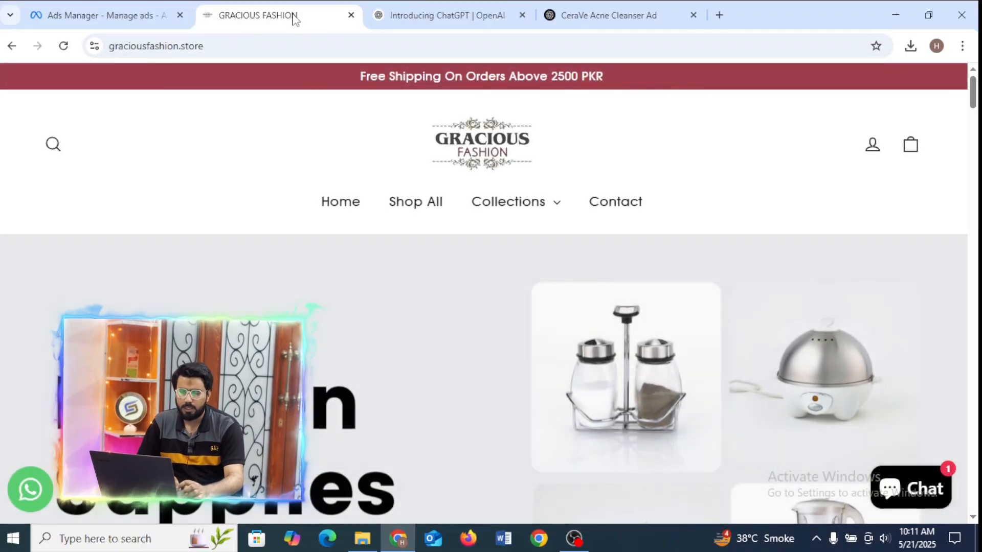
pyautogui.click(293, 50)
pyautogui.hotkey('ctrl', 'c')
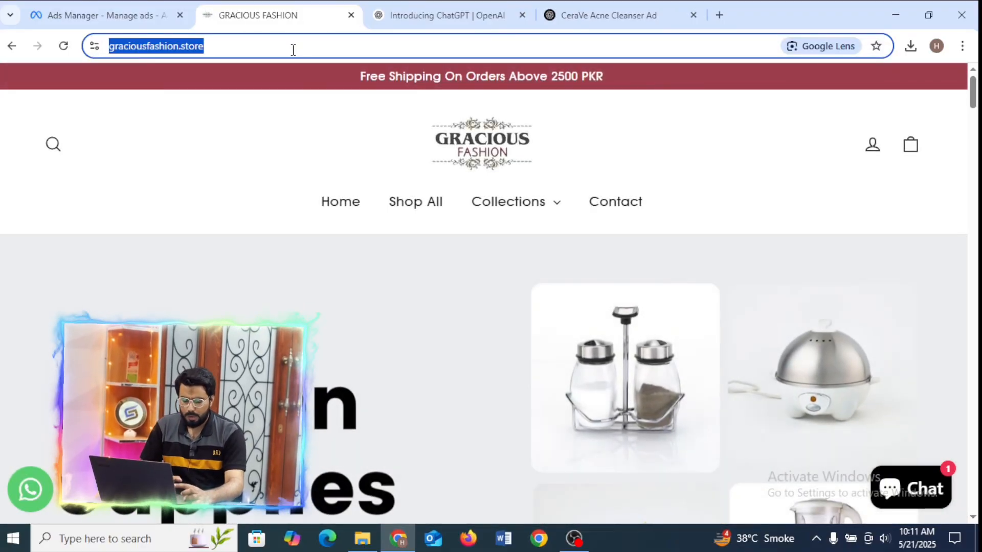
pyautogui.click(102, 15)
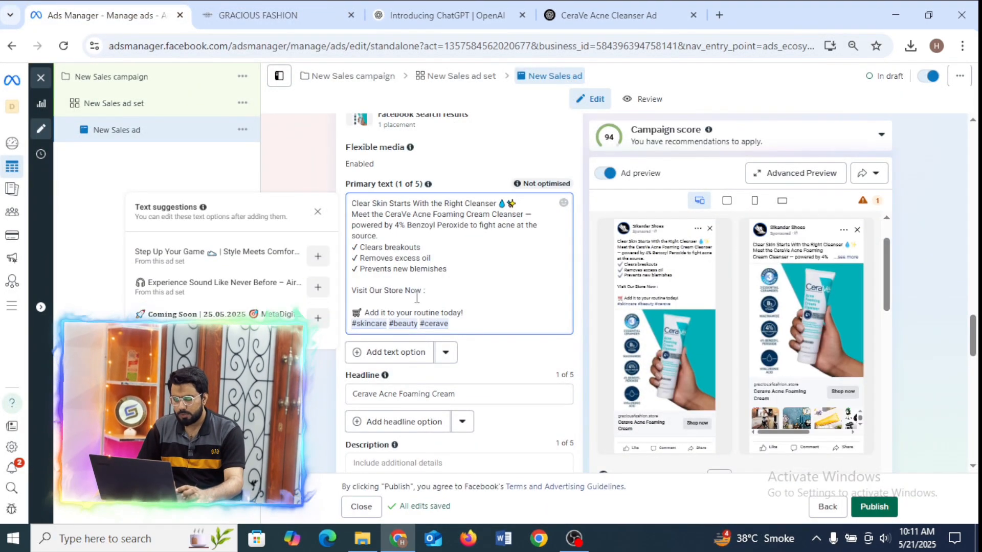
pyautogui.hotkey('ctrl', 'v')
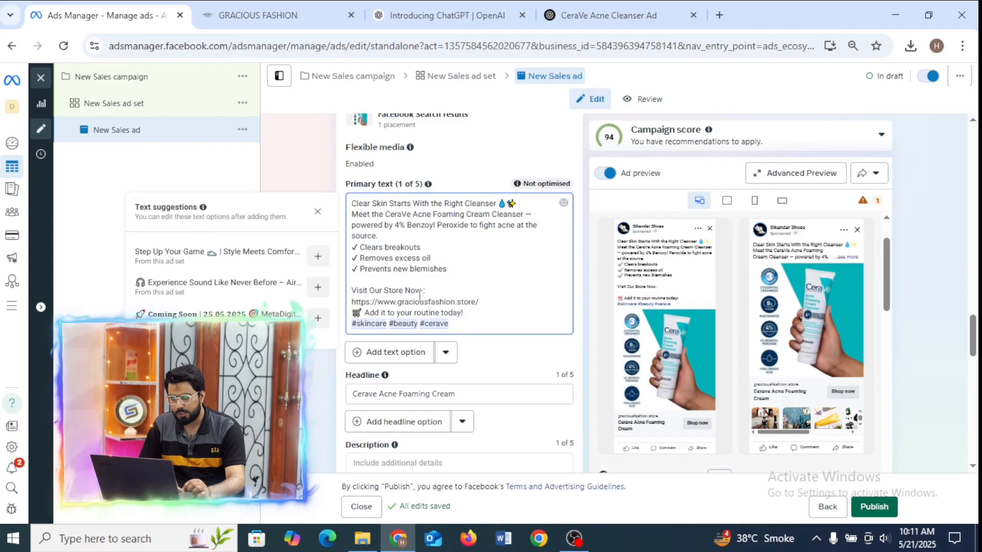
# Insert a globe emoji after "Visit Our Store Now" and add an empty line below the store link in the primary text.
pyautogui.rightClick(421, 297)
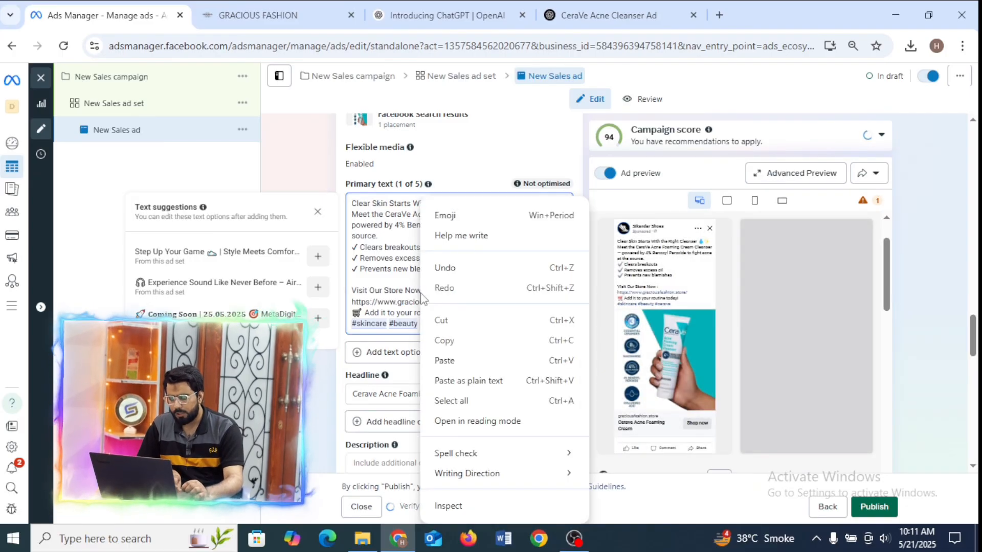
pyautogui.click(470, 214)
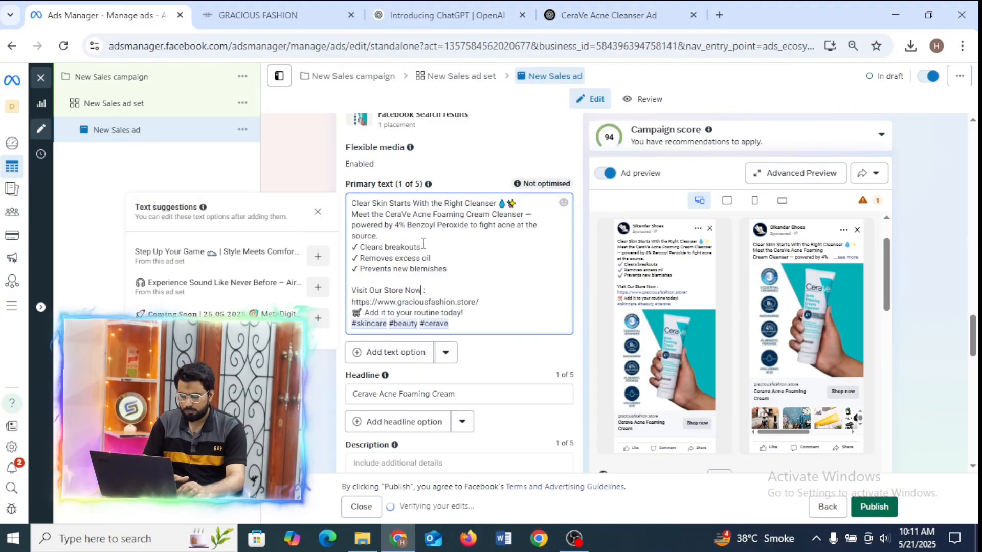
pyautogui.write('earth')
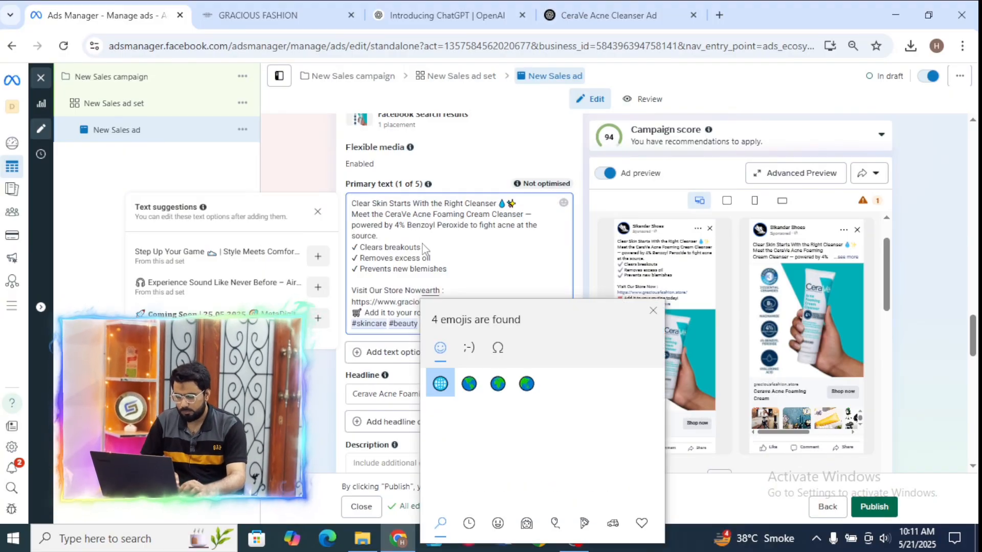
pyautogui.click(440, 383)
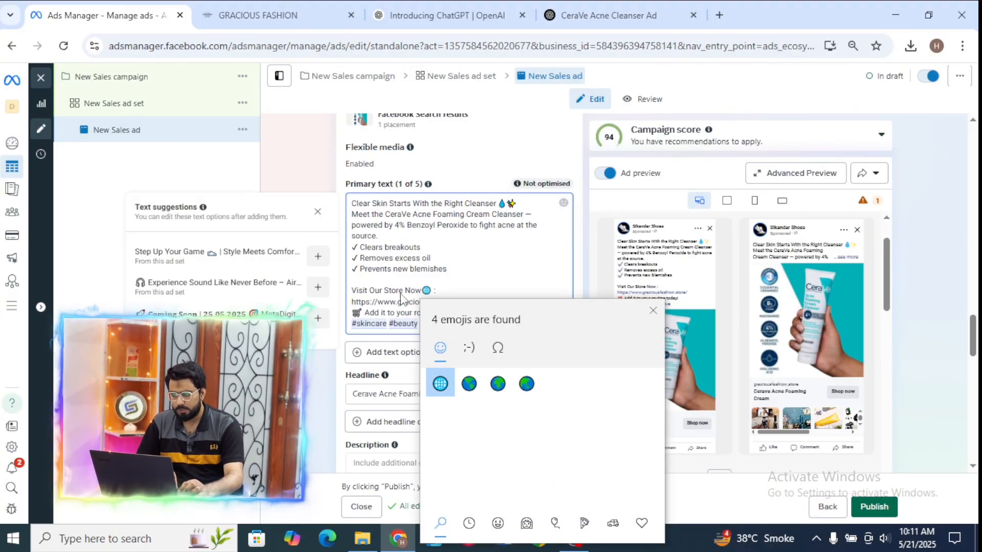
pyautogui.click(653, 311)
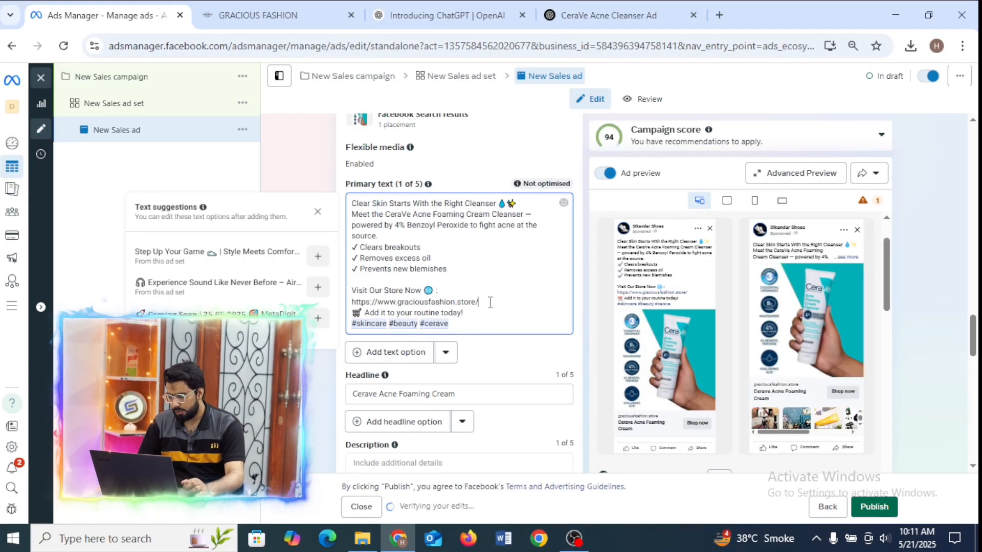
pyautogui.press('Return')
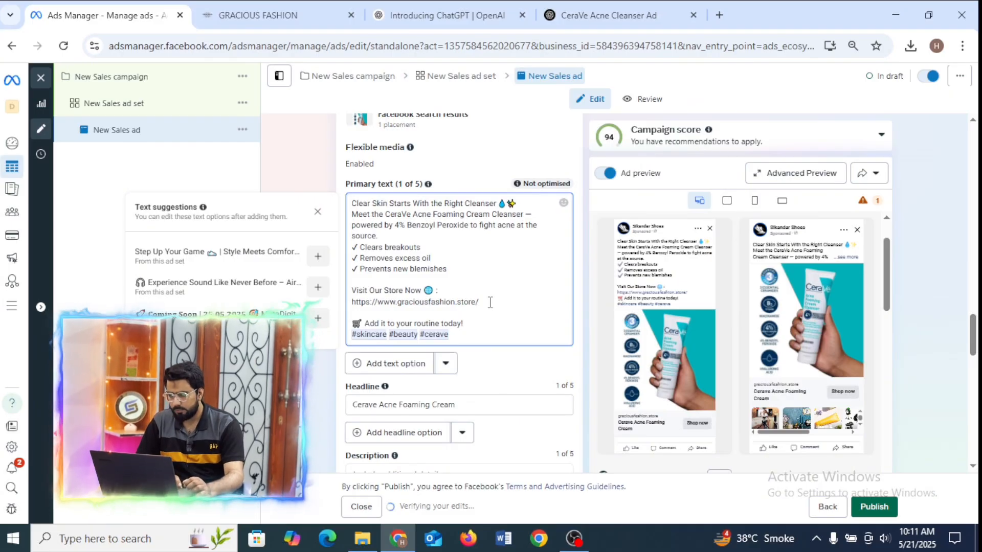
# Enlarge the Ads Manager page to 100% and check the primary text in the ad preview.
pyautogui.click(961, 45)
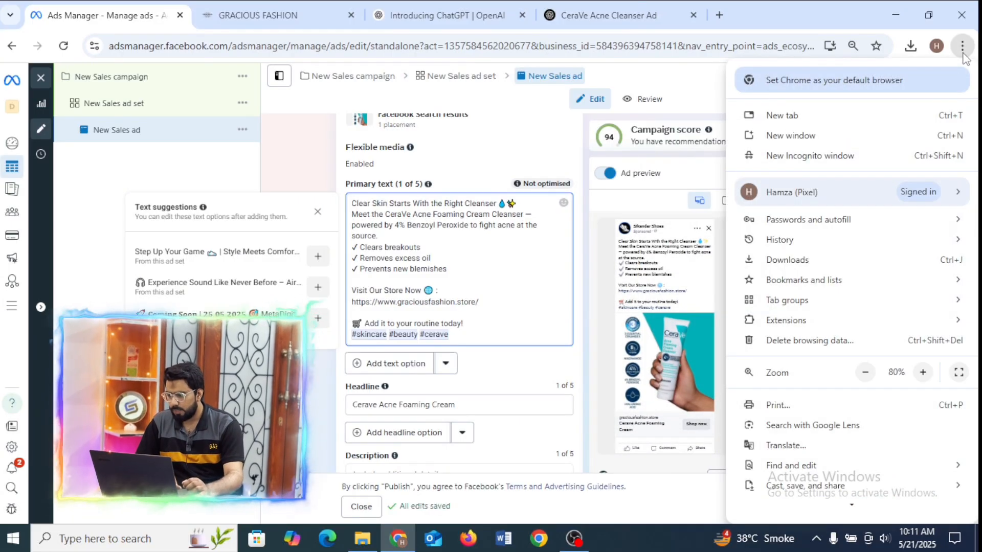
pyautogui.click(922, 372)
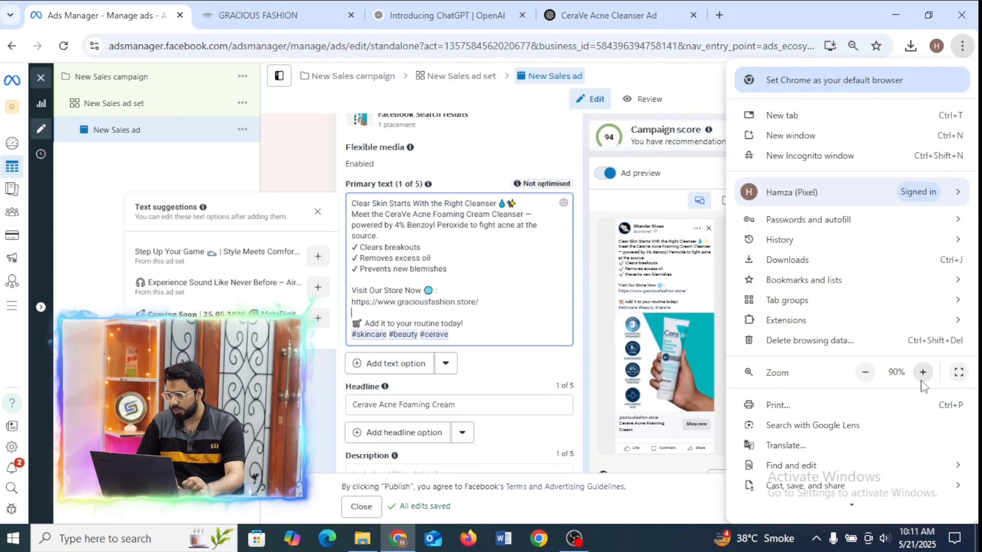
pyautogui.click(923, 372)
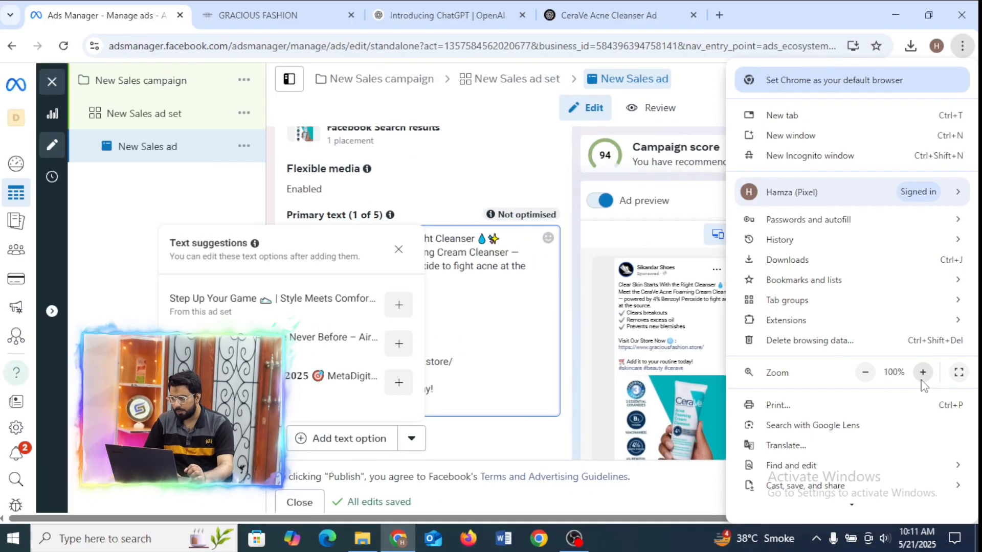
pyautogui.click(593, 327)
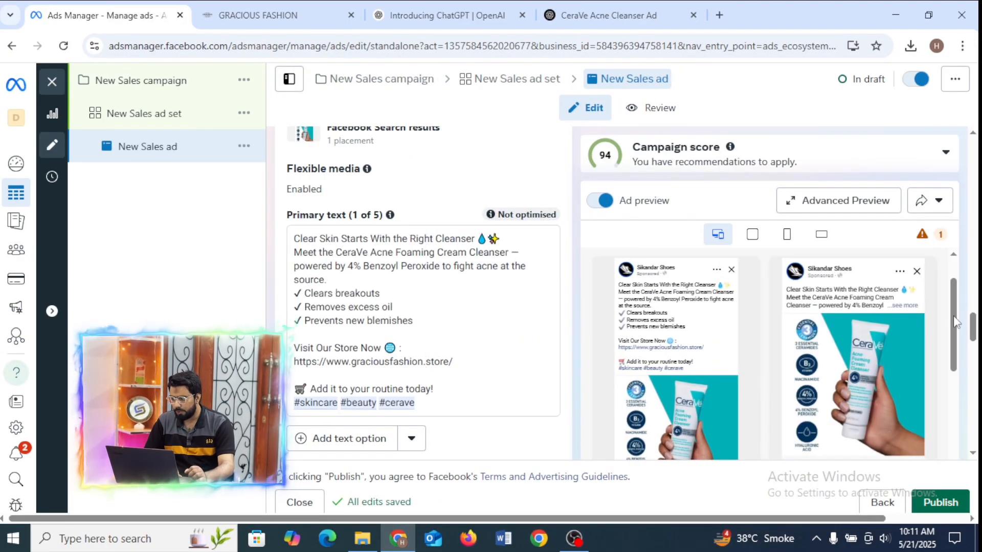
pyautogui.scroll(-1, 961, 296)
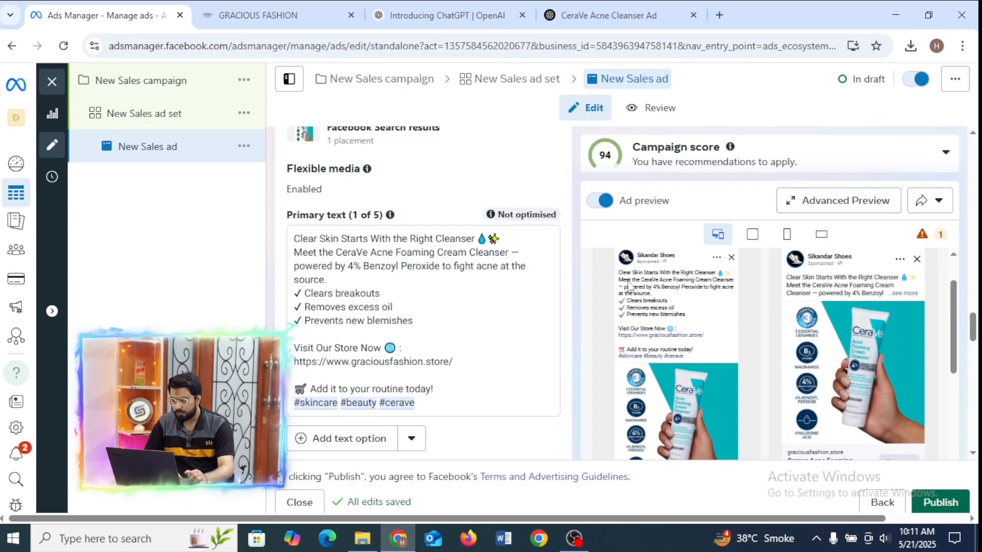
# Return from the store's home page to the CeraVe Acne Foaming Cream Cleanser product page.
pyautogui.click(448, 14)
pyautogui.click(273, 15)
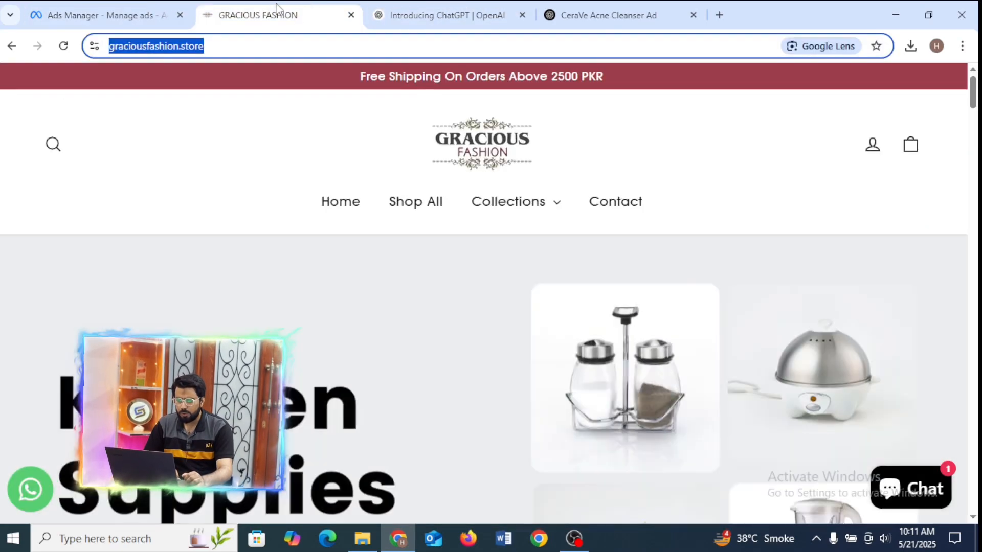
pyautogui.click(632, 1)
pyautogui.click(285, 10)
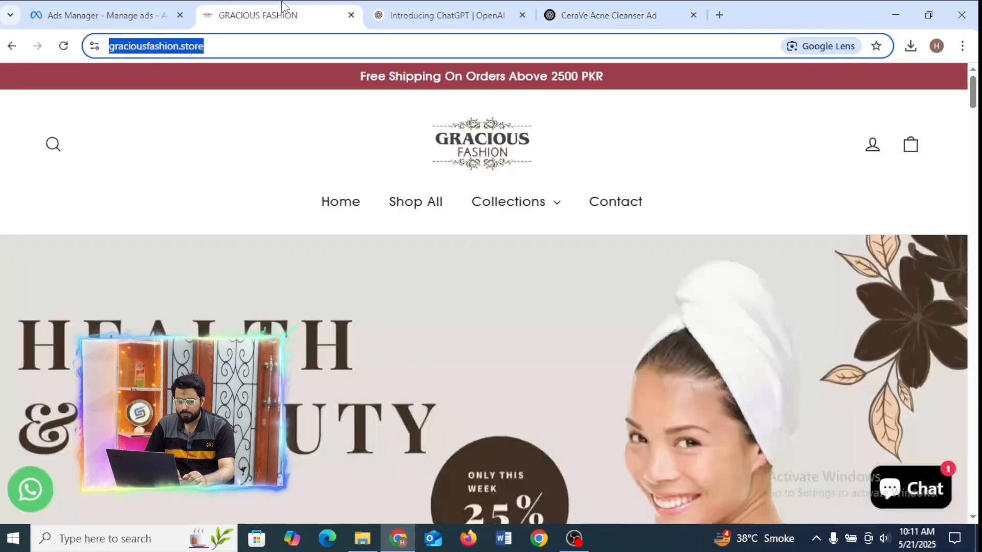
pyautogui.click(15, 45)
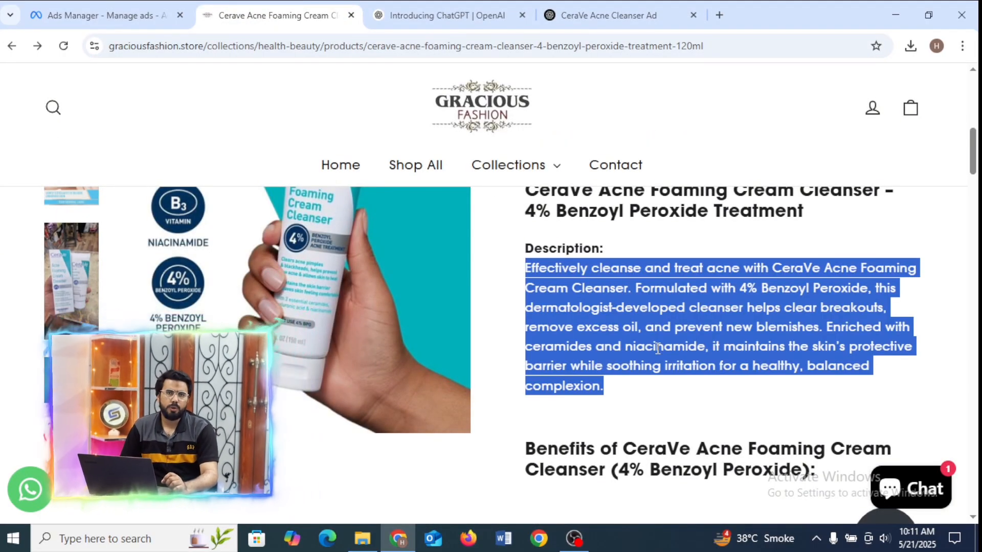
# Switch back to Ads Manager and examine the ad's text, headline and previews across the different placements.
pyautogui.click(115, 10)
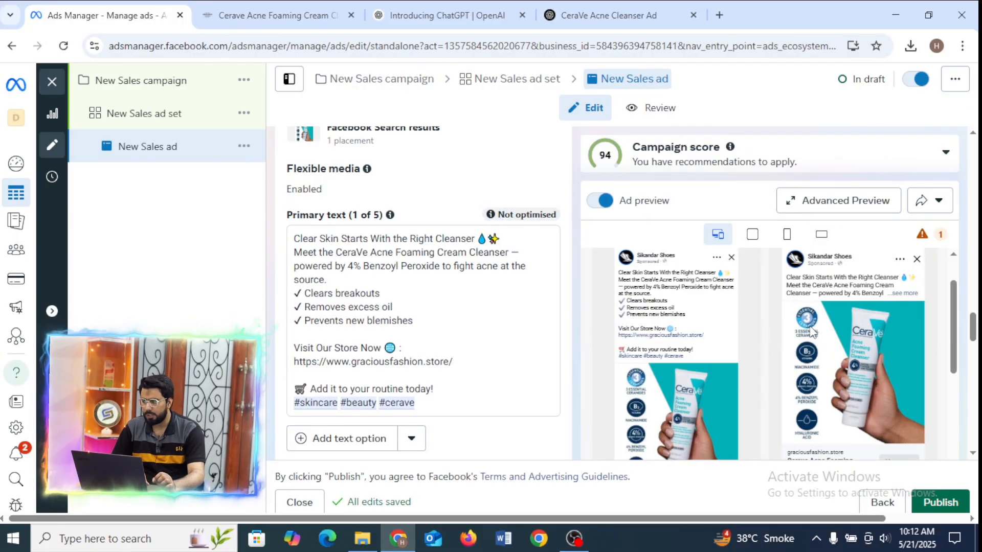
pyautogui.scroll(-3, 977, 347)
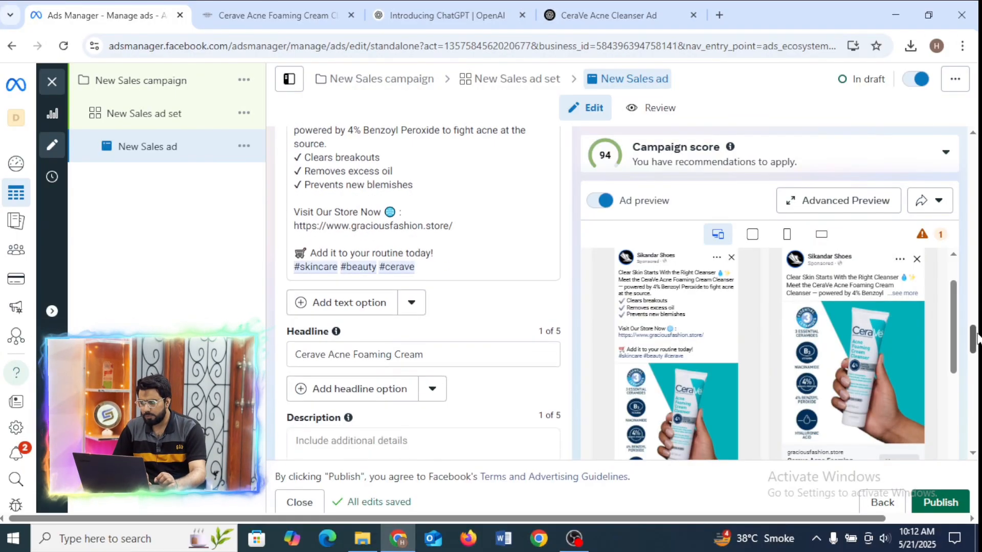
pyautogui.scroll(-1, 976, 340)
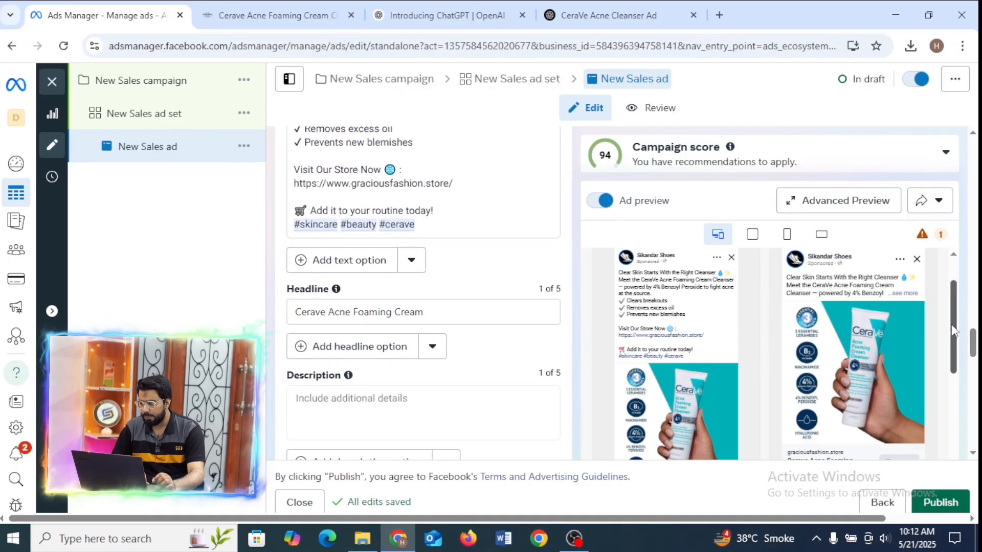
pyautogui.scroll(-2, 956, 355)
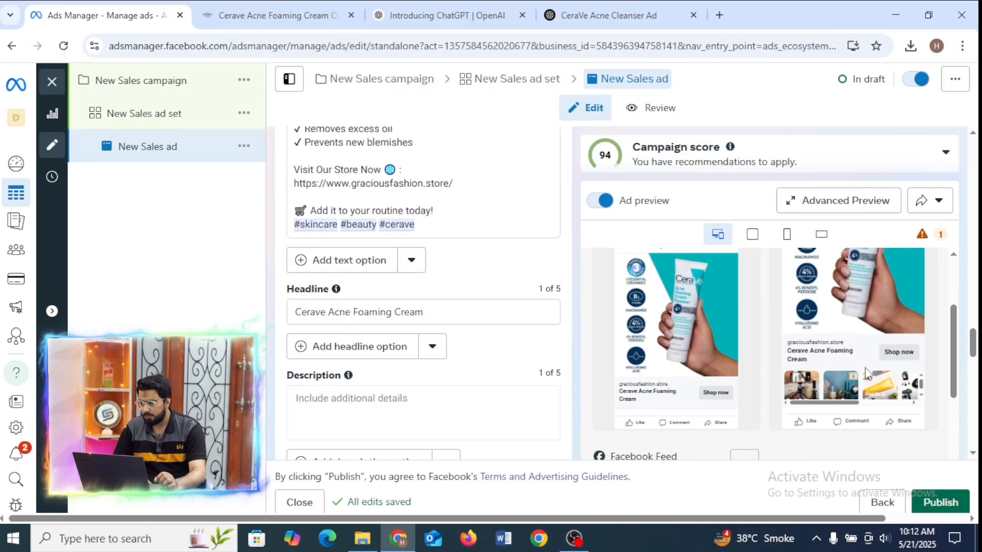
pyautogui.scroll(-5, 958, 345)
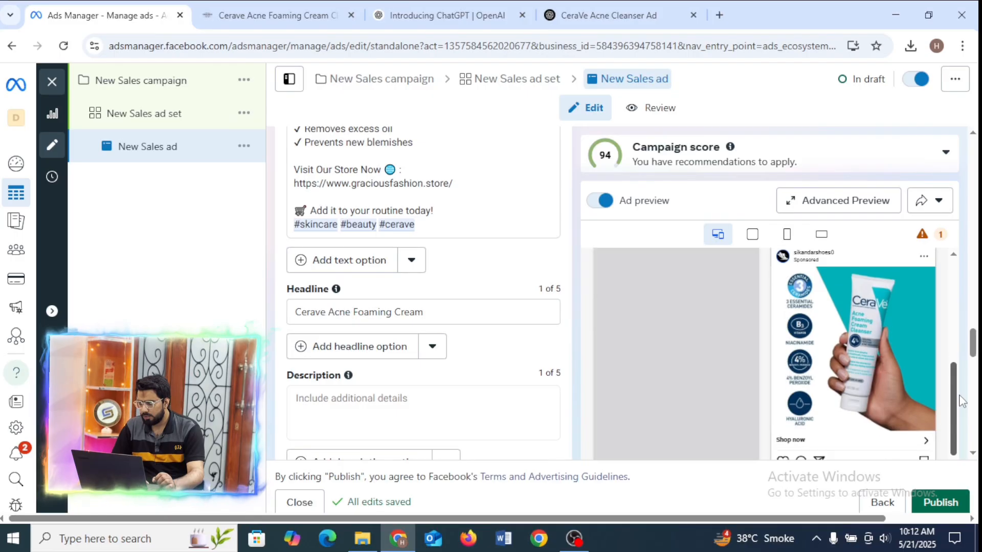
pyautogui.moveTo(977, 347); pyautogui.dragTo(931, 349)
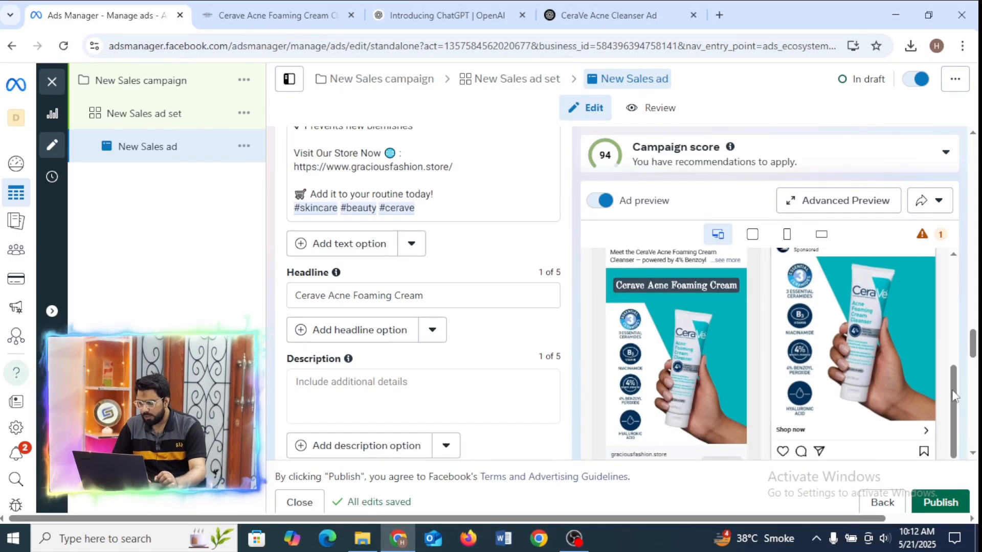
pyautogui.moveTo(952, 389); pyautogui.dragTo(952, 286)
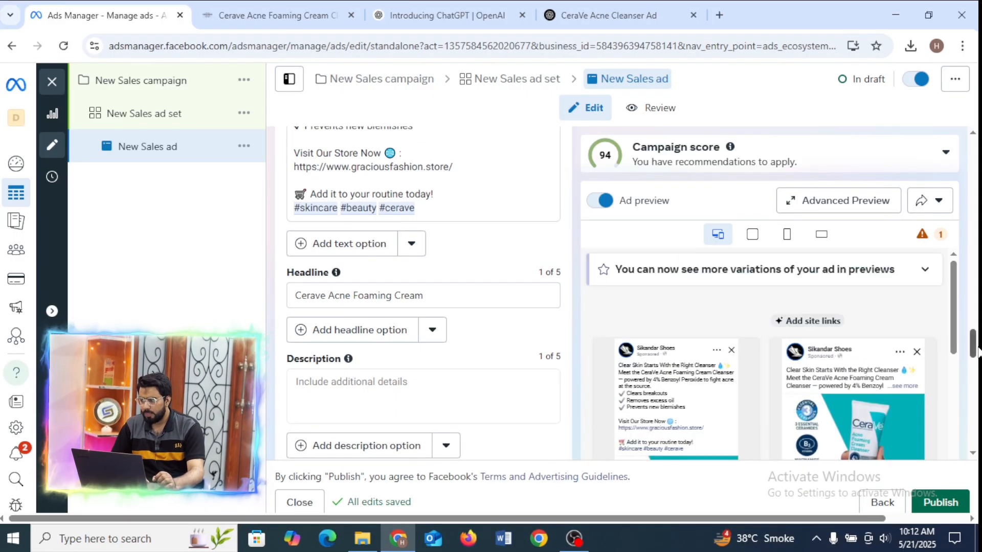
# Change the ad's format to Carousel.
pyautogui.moveTo(977, 350); pyautogui.dragTo(942, 210)
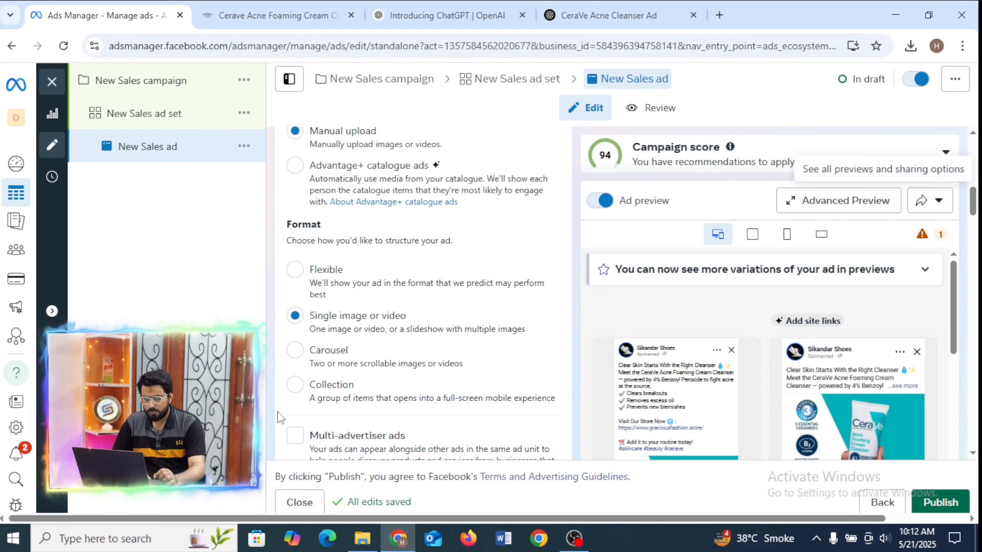
pyautogui.click(351, 358)
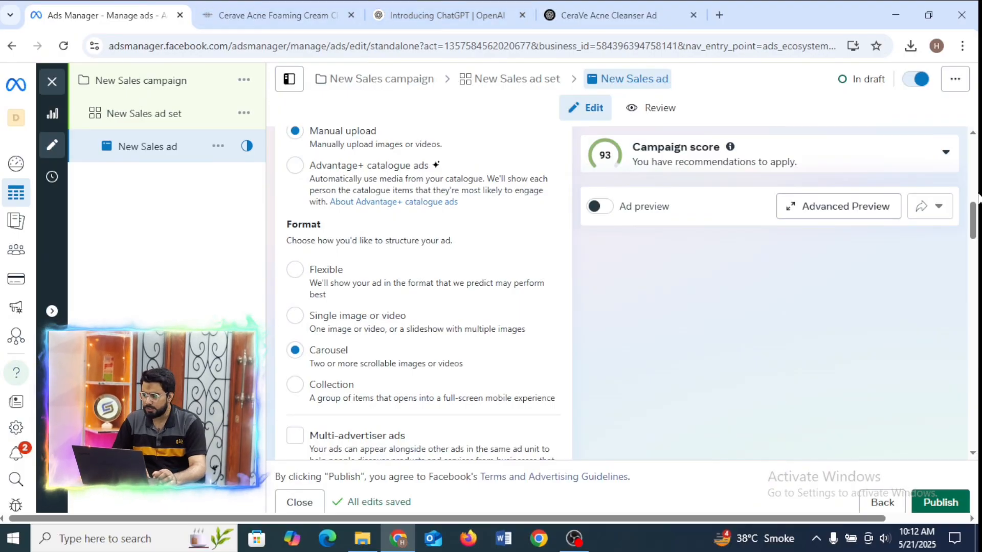
pyautogui.scroll(-4, 974, 210)
pyautogui.scroll(4, 974, 215)
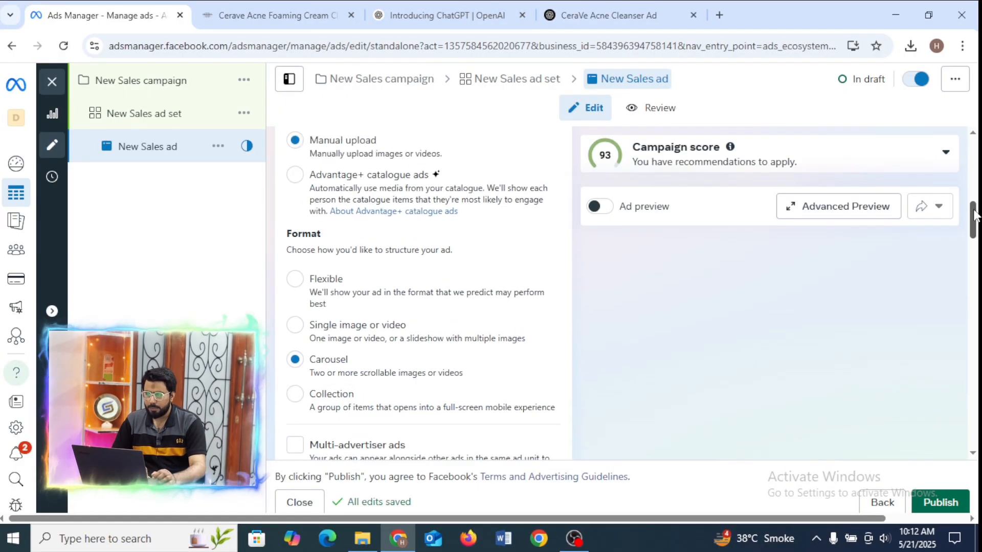
# Reduce the Ads Manager page zoom to 80%.
pyautogui.click(961, 45)
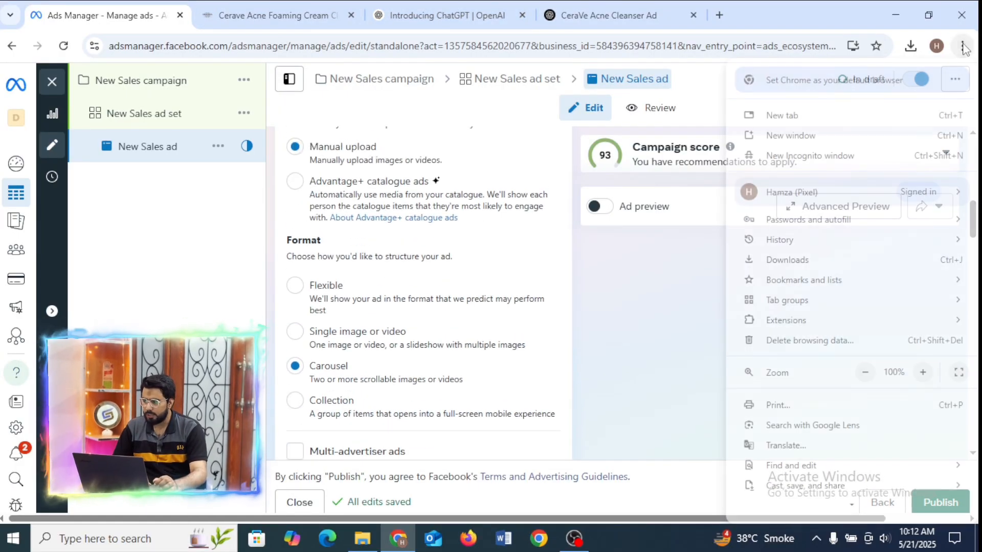
pyautogui.click(864, 372)
pyautogui.click(864, 371)
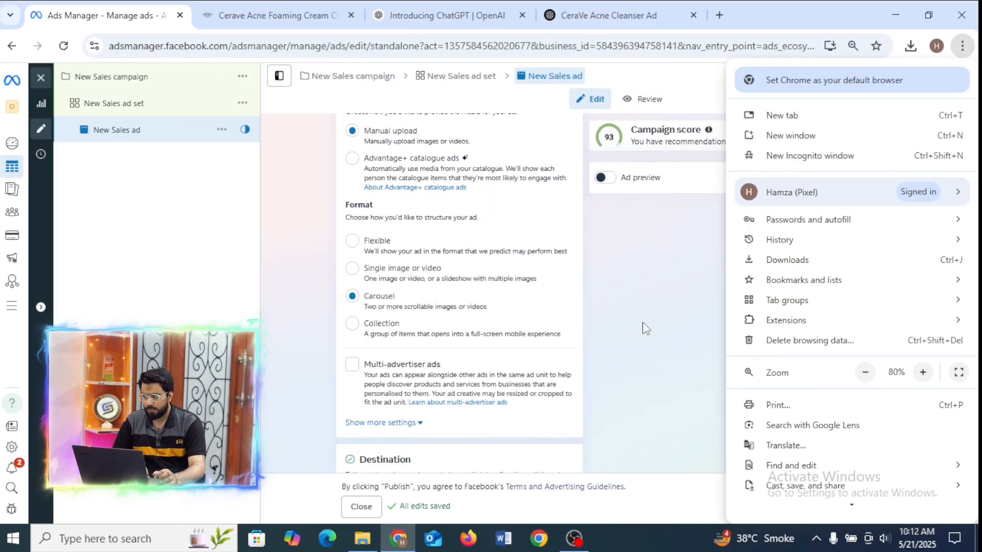
pyautogui.click(645, 328)
# Clear the existing See more URL in the carousel ad's website destination.
pyautogui.moveTo(973, 212); pyautogui.dragTo(976, 254)
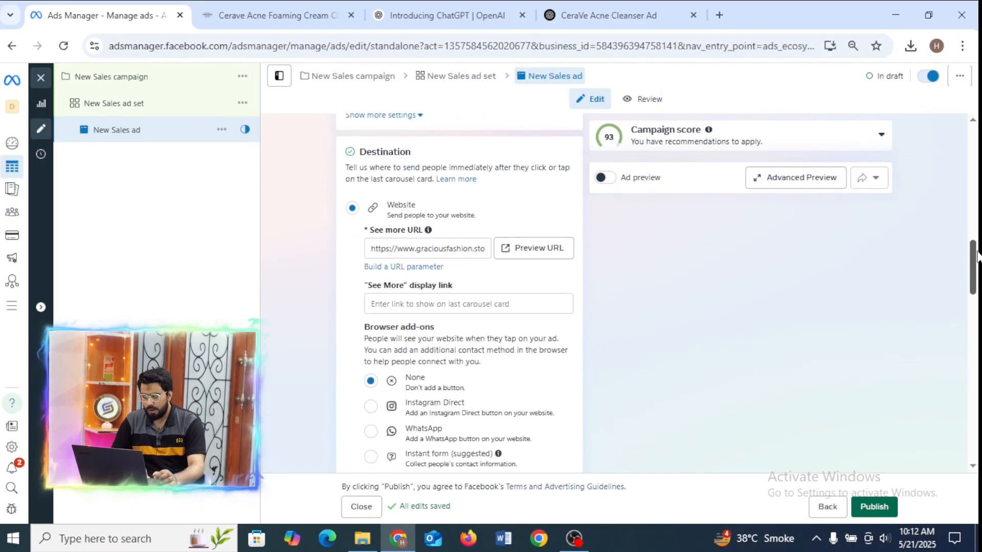
pyautogui.click(480, 250)
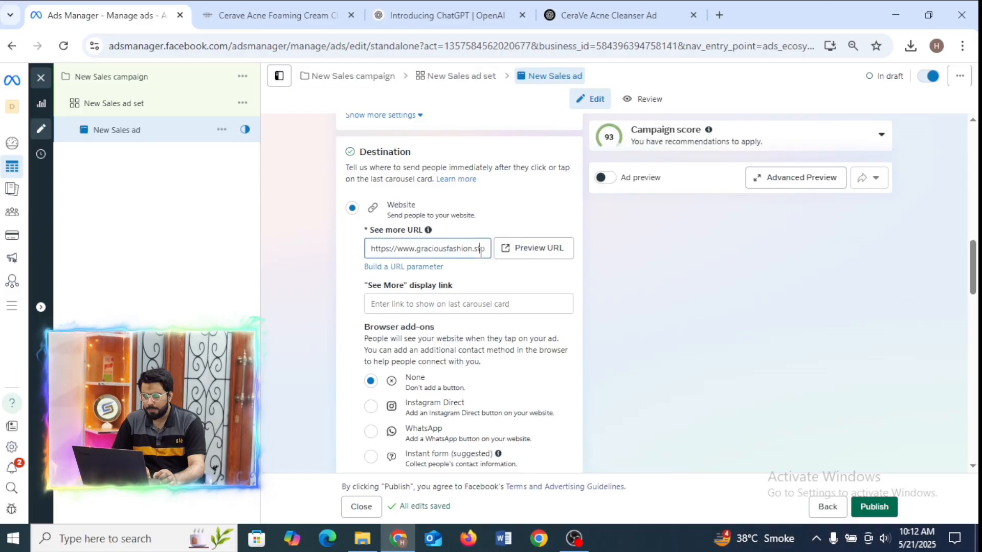
pyautogui.click(486, 254)
pyautogui.click(382, 250)
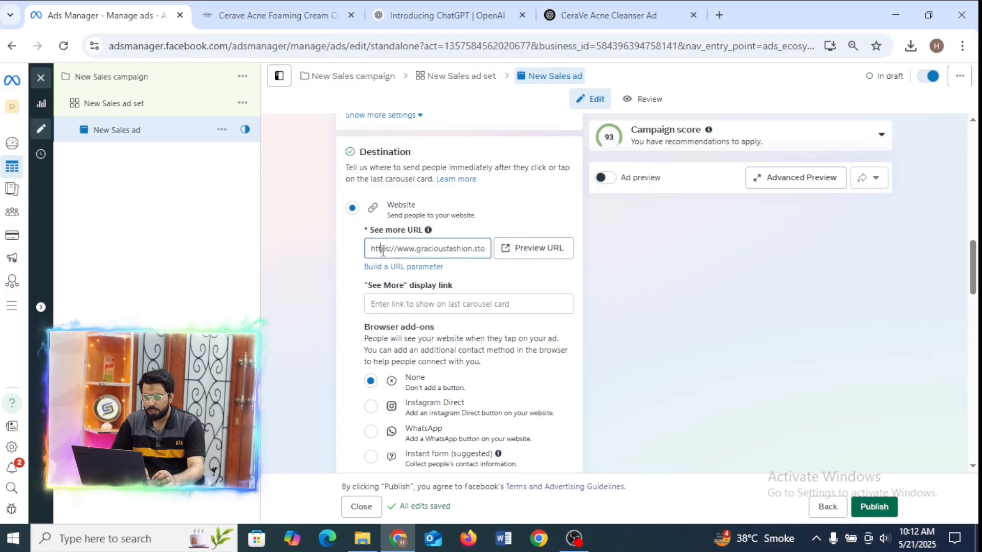
pyautogui.hotkey('ctrl', 'a')
pyautogui.press('BackSpace')
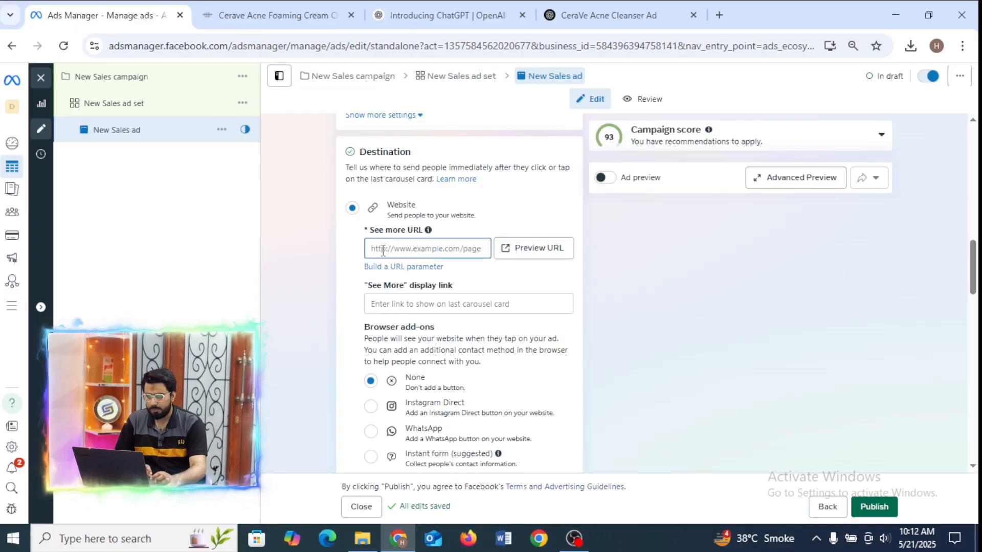
# Copy the Gracious Fashion store's home page address (graciousfashion.store) and paste it as the carousel ad's See more URL in Ads Manager.
pyautogui.click(254, 2)
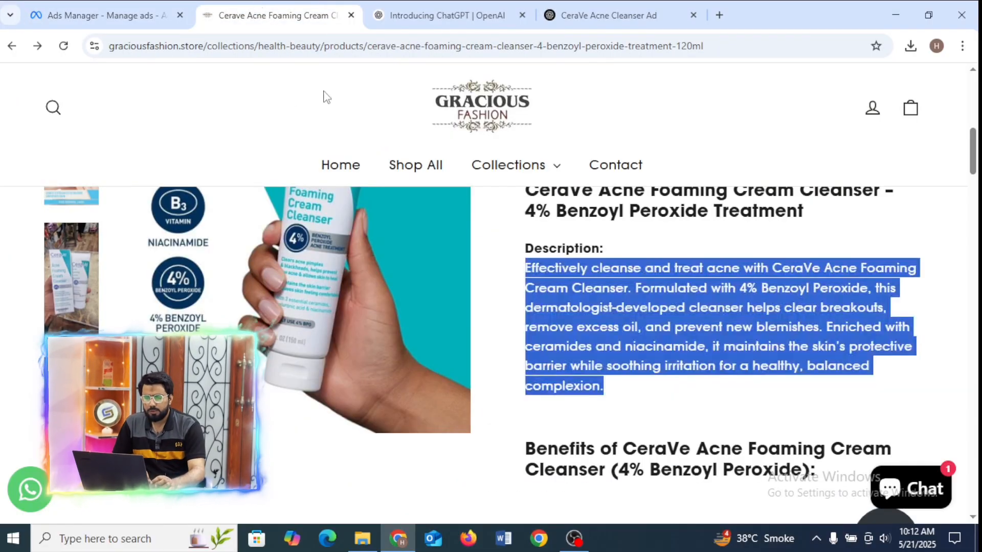
pyautogui.click(490, 109)
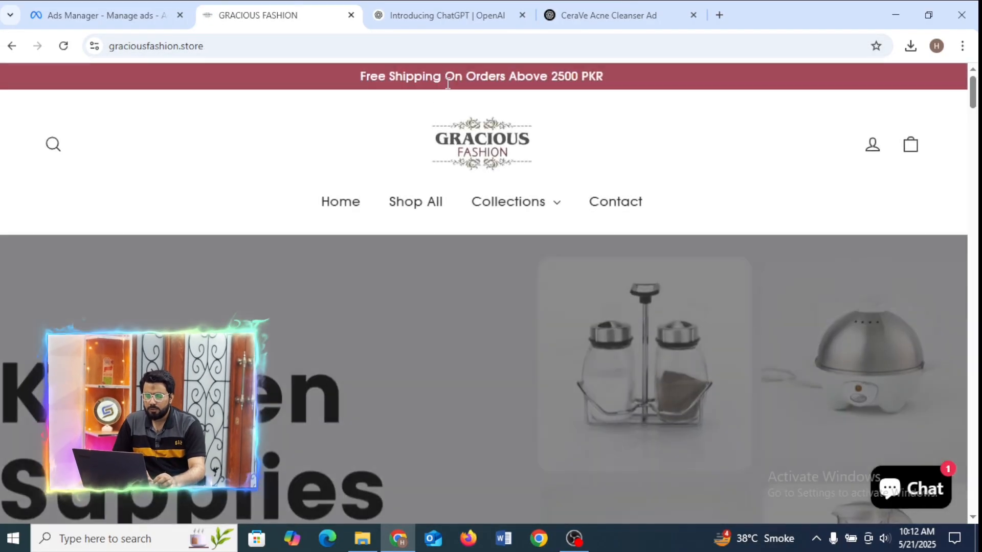
pyautogui.click(259, 48)
pyautogui.hotkey('ctrl', 'c')
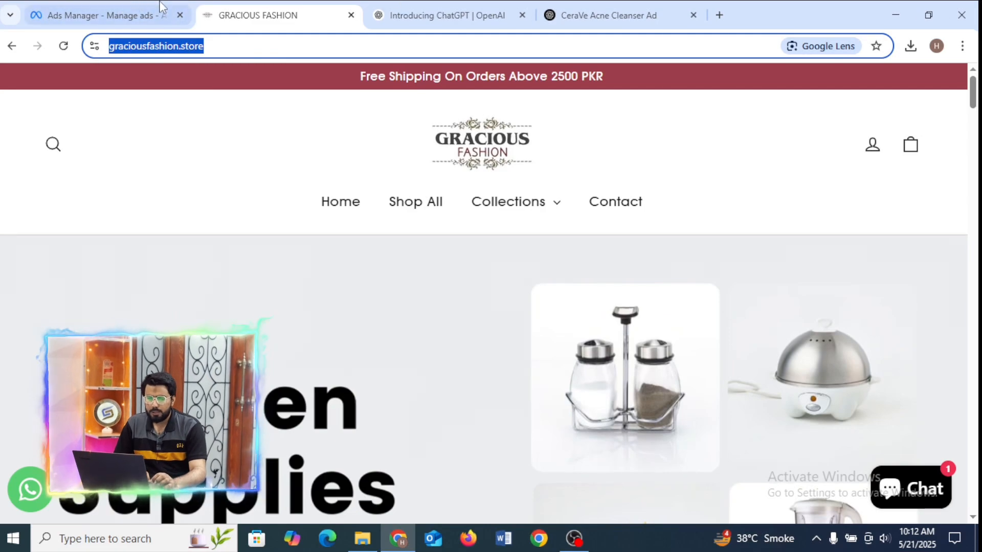
pyautogui.click(127, 7)
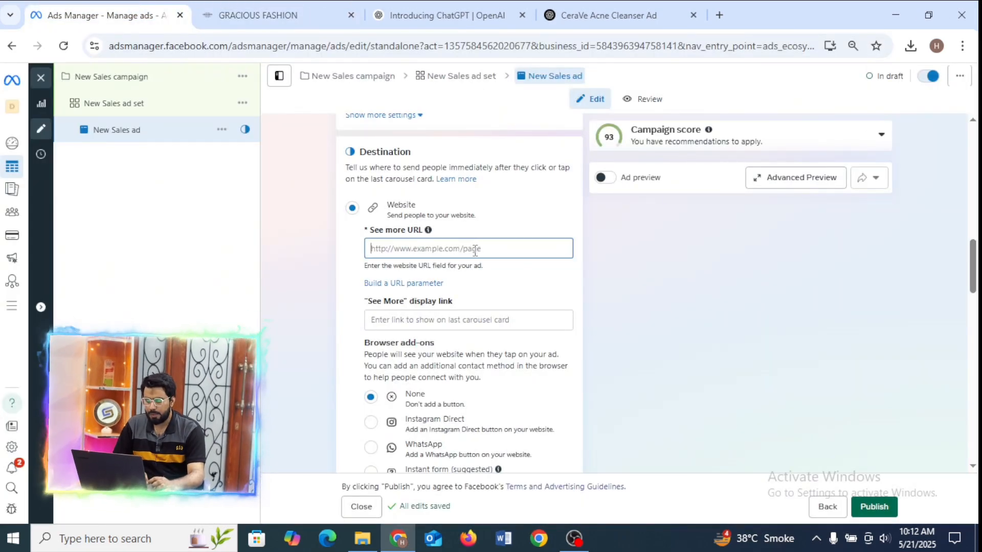
pyautogui.hotkey('ctrl', 'v')
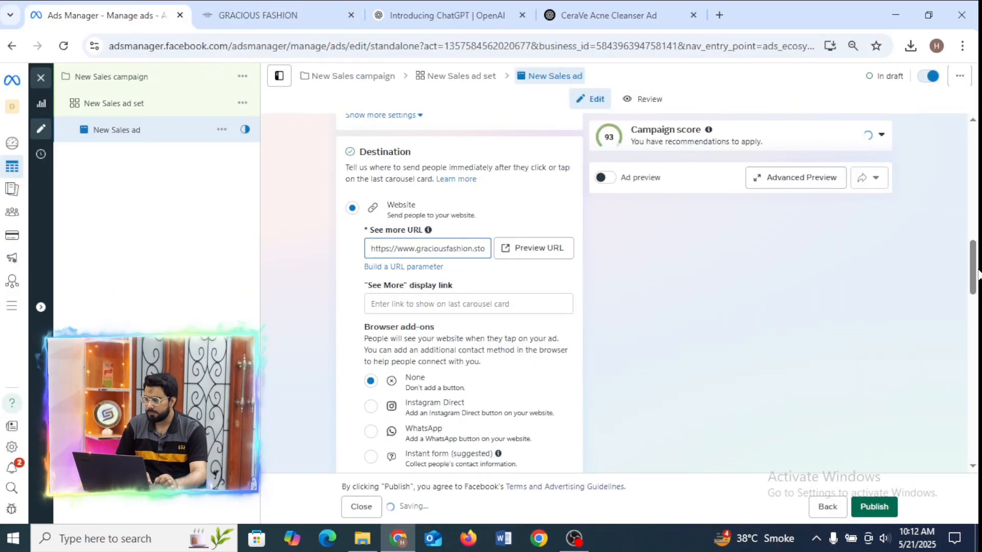
# Start adding image cards to the carousel by opening the image selection.
pyautogui.moveTo(974, 289); pyautogui.dragTo(975, 361)
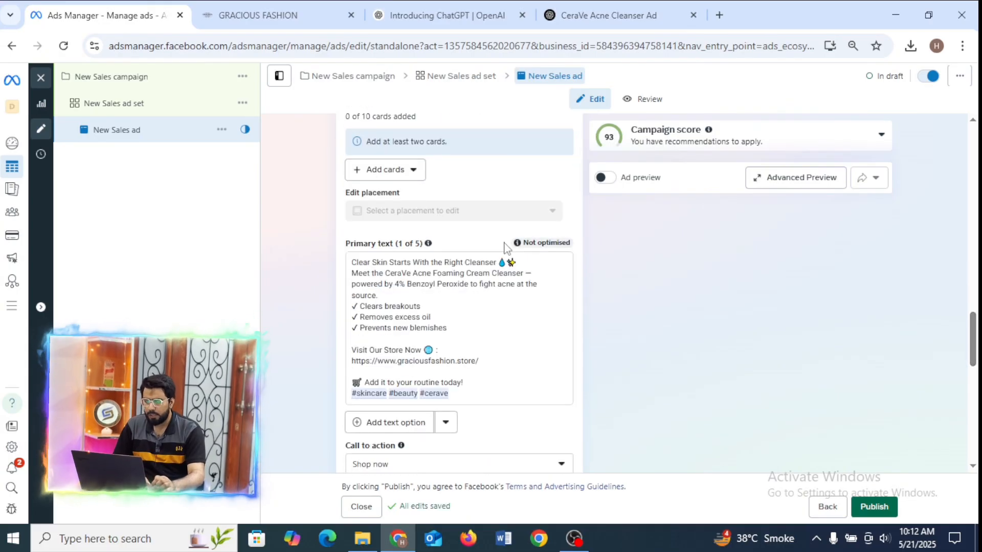
pyautogui.click(392, 171)
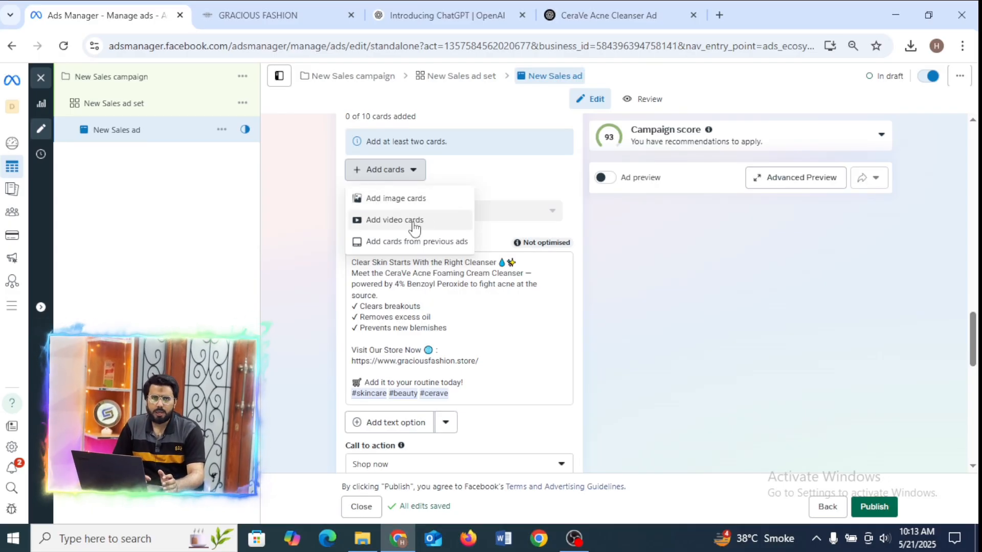
pyautogui.click(401, 203)
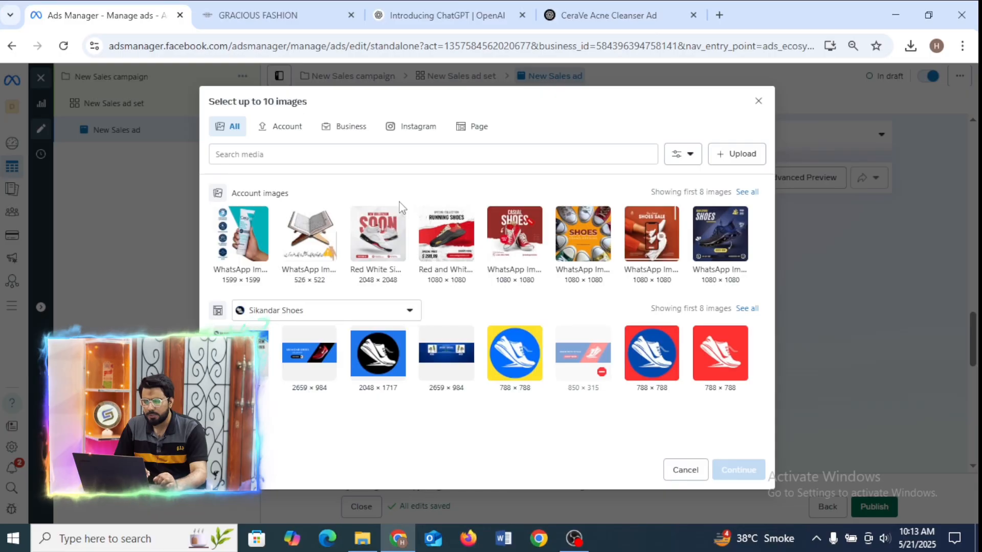
# Upload the seven images WhatsApp Image 2025-05-21 at 09.55.58 (1) through (7) from the Downloads folder.
pyautogui.click(730, 153)
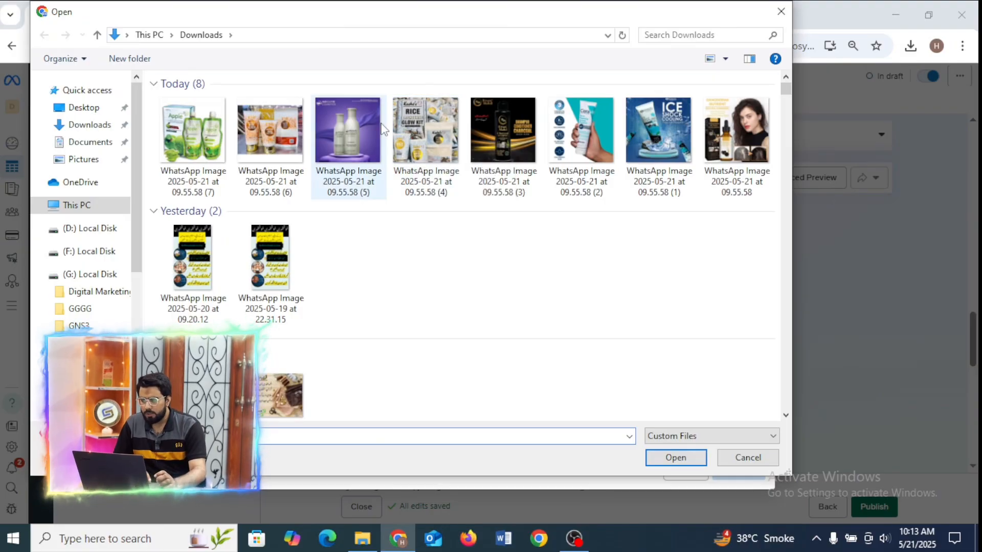
pyautogui.click(176, 155)
pyautogui.keyDown('ctrl'); pyautogui.click(290, 123); pyautogui.keyUp('ctrl')
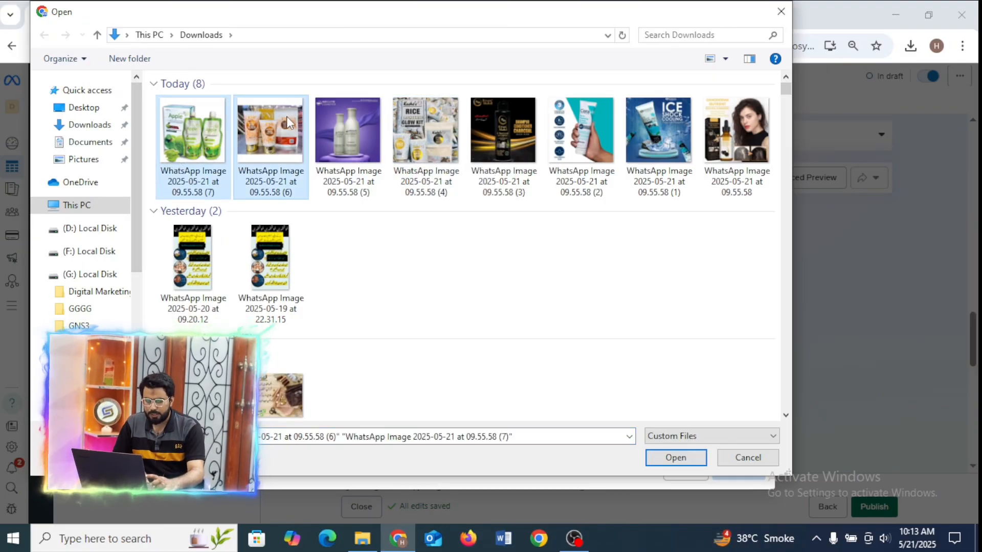
pyautogui.keyDown('ctrl'); pyautogui.click(357, 122); pyautogui.keyUp('ctrl')
pyautogui.keyDown('ctrl'); pyautogui.click(430, 142); pyautogui.keyUp('ctrl')
pyautogui.keyDown('ctrl'); pyautogui.click(534, 140); pyautogui.keyUp('ctrl')
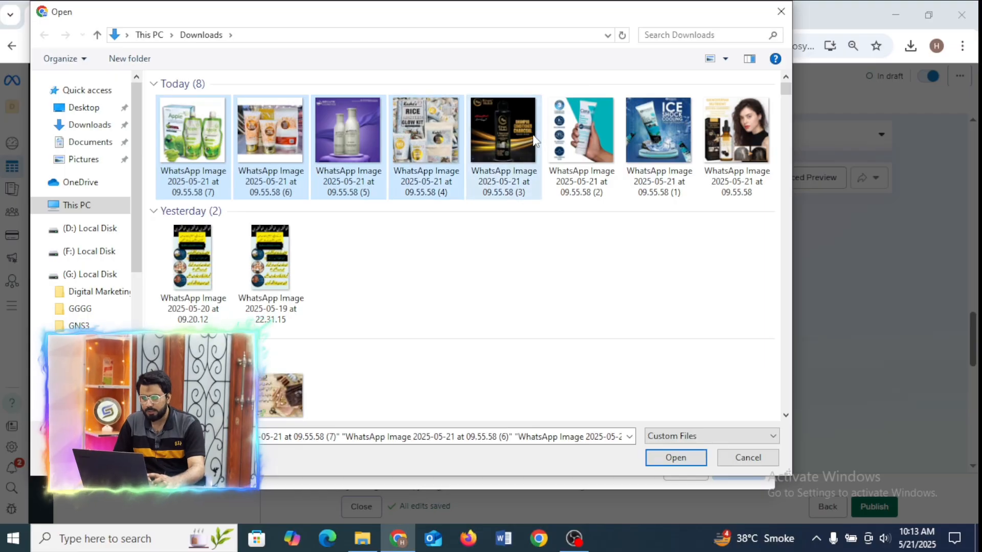
pyautogui.keyDown('ctrl'); pyautogui.click(605, 127); pyautogui.keyUp('ctrl')
pyautogui.keyDown('ctrl'); pyautogui.click(664, 136); pyautogui.keyUp('ctrl')
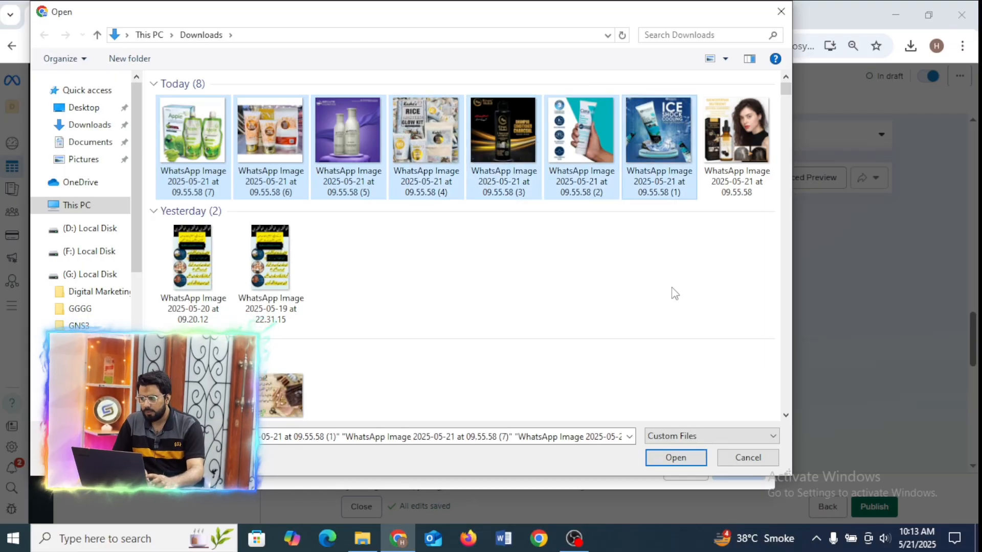
pyautogui.click(677, 462)
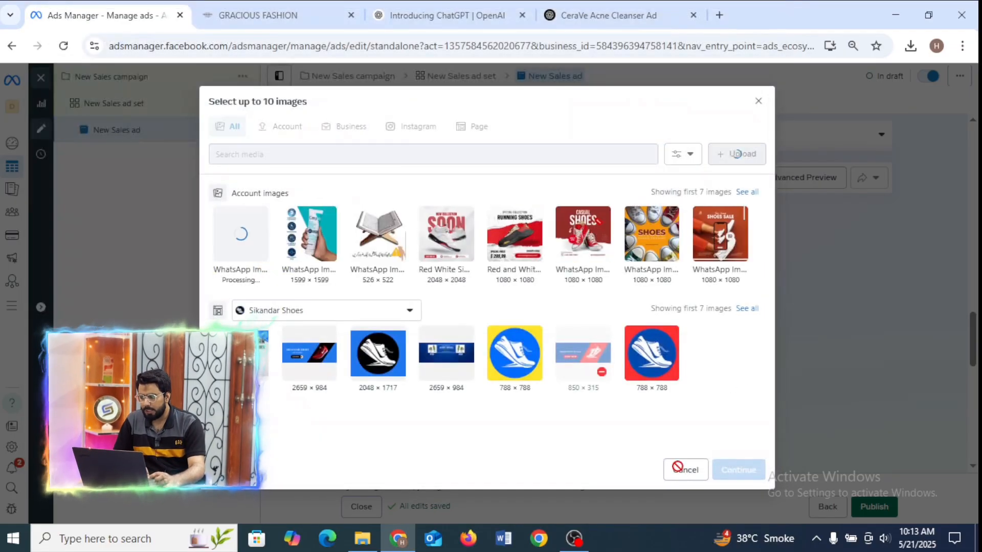
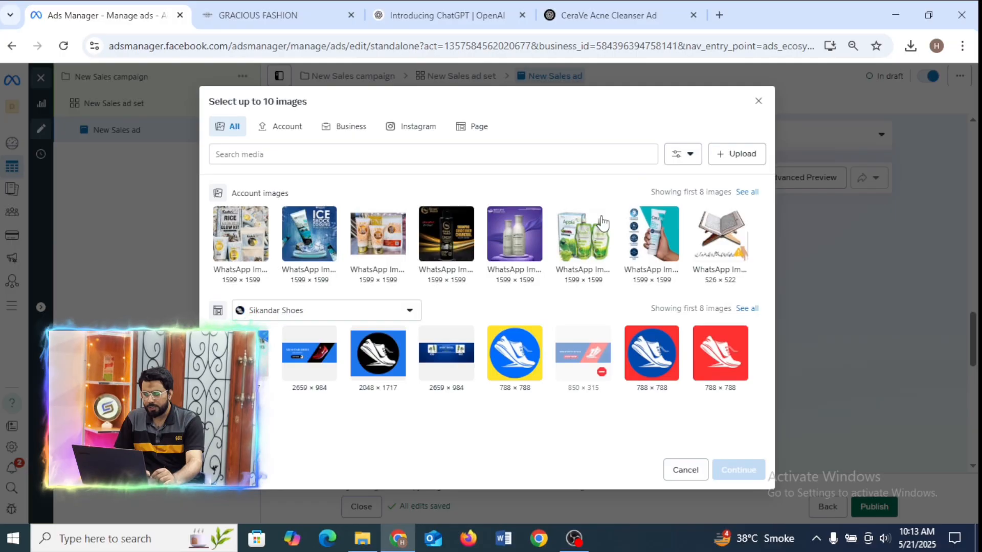
# Select the seven uploaded beauty product images, starting with the CeraVe one, and add them as carousel cards.
pyautogui.click(665, 245)
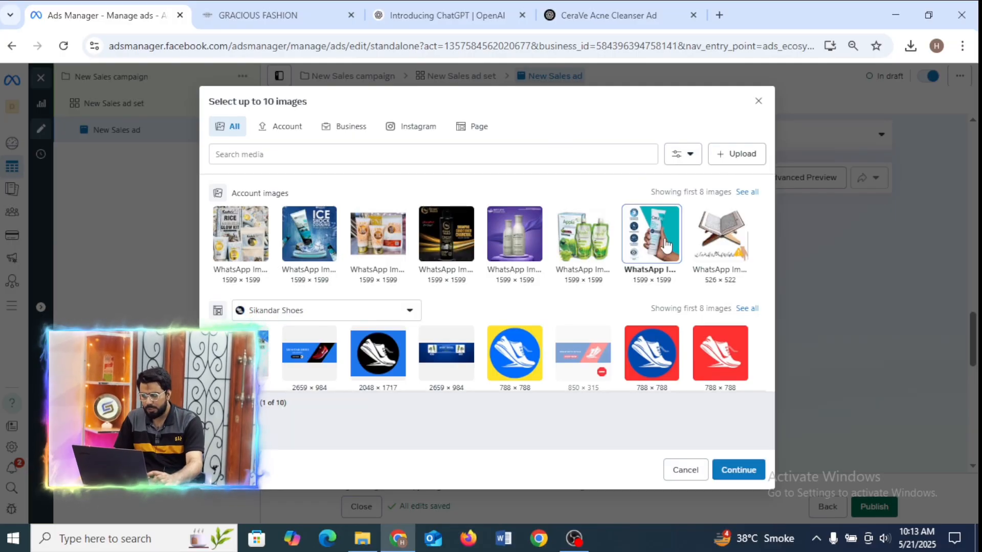
pyautogui.click(606, 241)
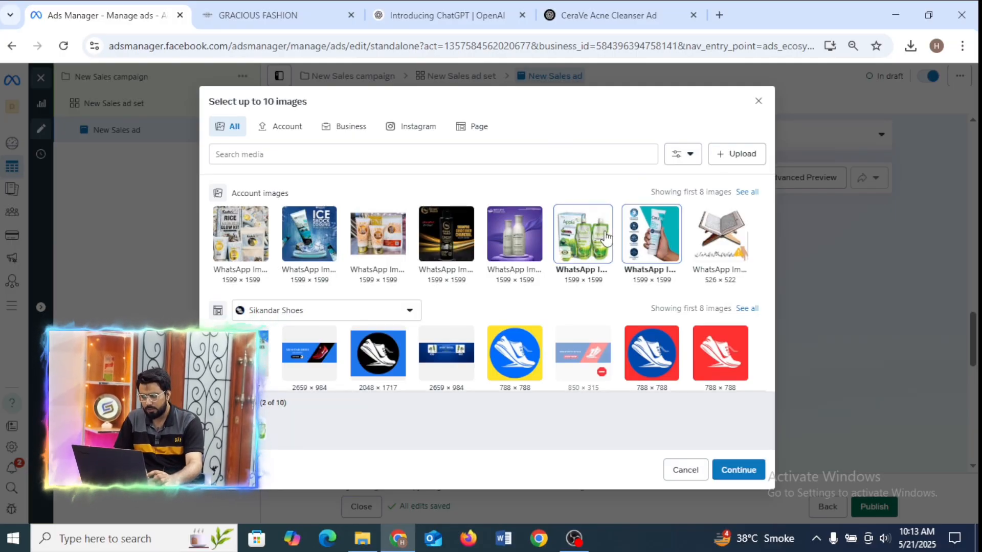
pyautogui.click(522, 245)
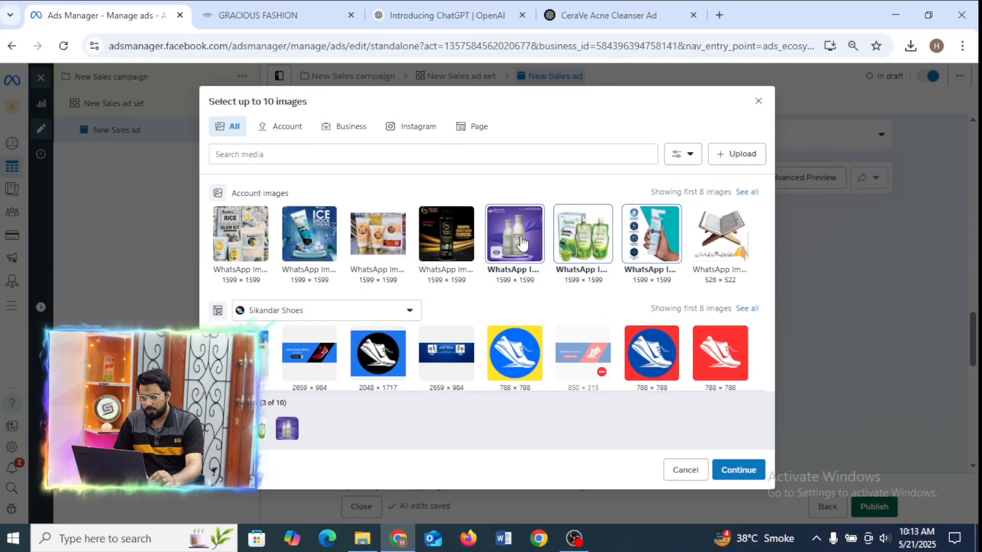
pyautogui.click(450, 238)
pyautogui.click(385, 239)
pyautogui.click(325, 245)
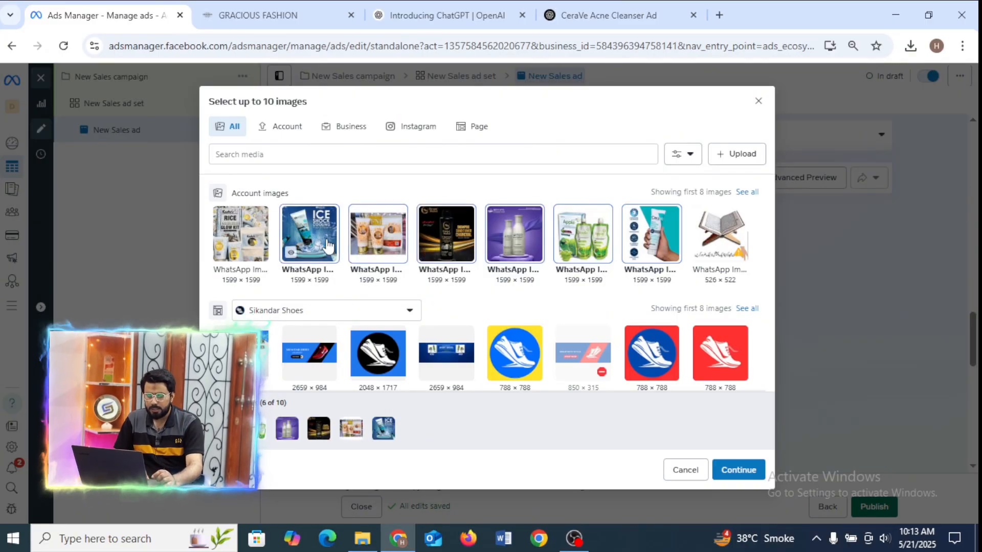
pyautogui.click(262, 241)
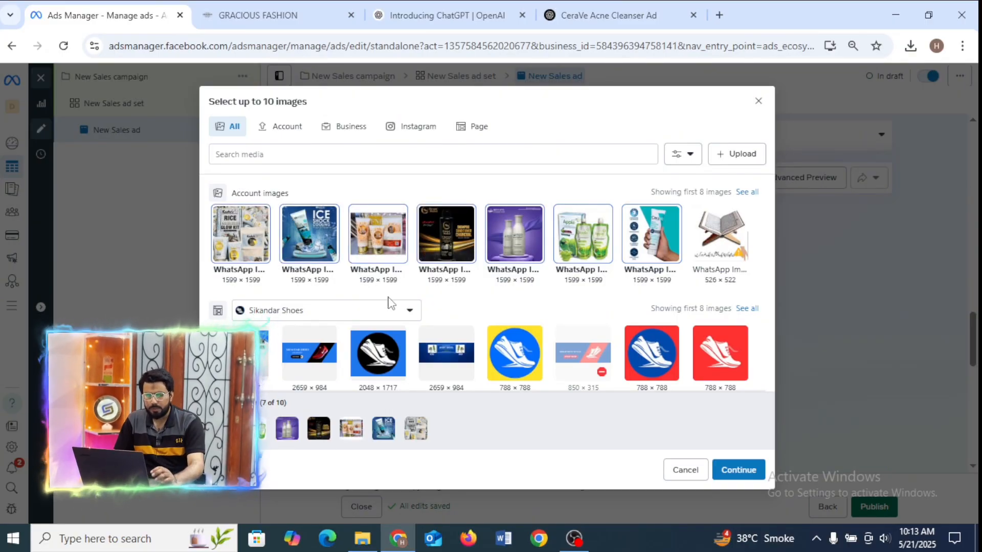
pyautogui.click(740, 467)
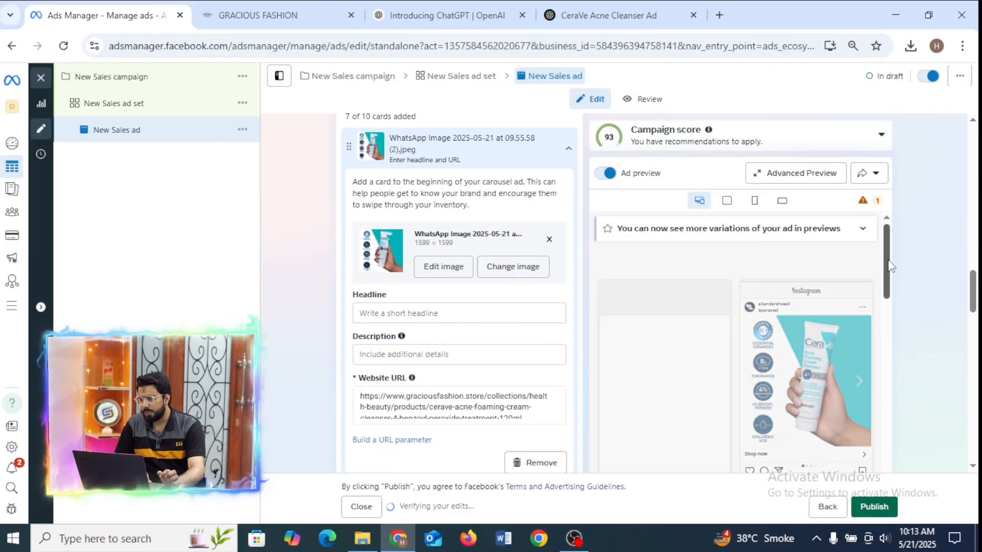
# Browse the carousel cards in the Facebook Feed preview through to the last one and back to the first.
pyautogui.moveTo(974, 299); pyautogui.dragTo(974, 302)
pyautogui.moveTo(718, 370)
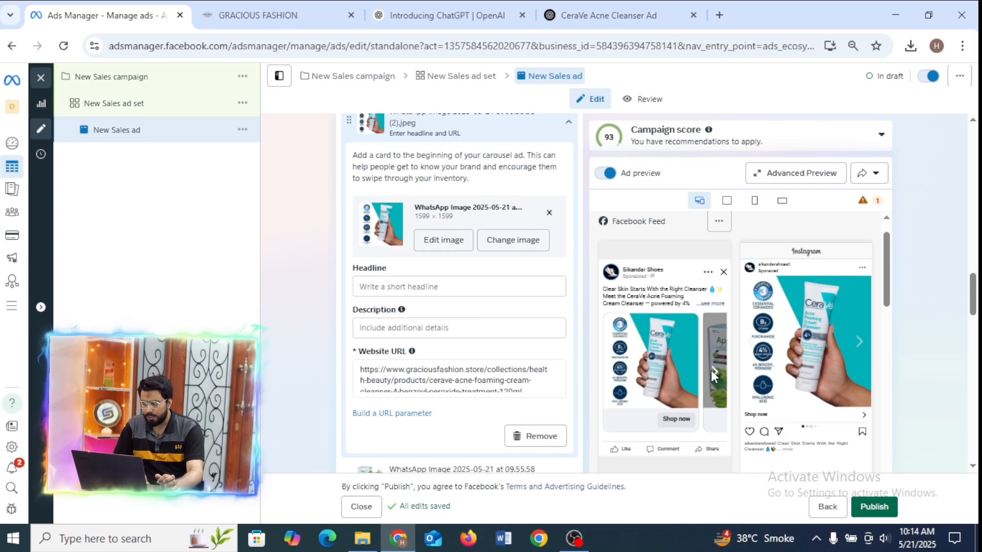
pyautogui.click(712, 372)
pyautogui.click(714, 375)
pyautogui.click(714, 375)
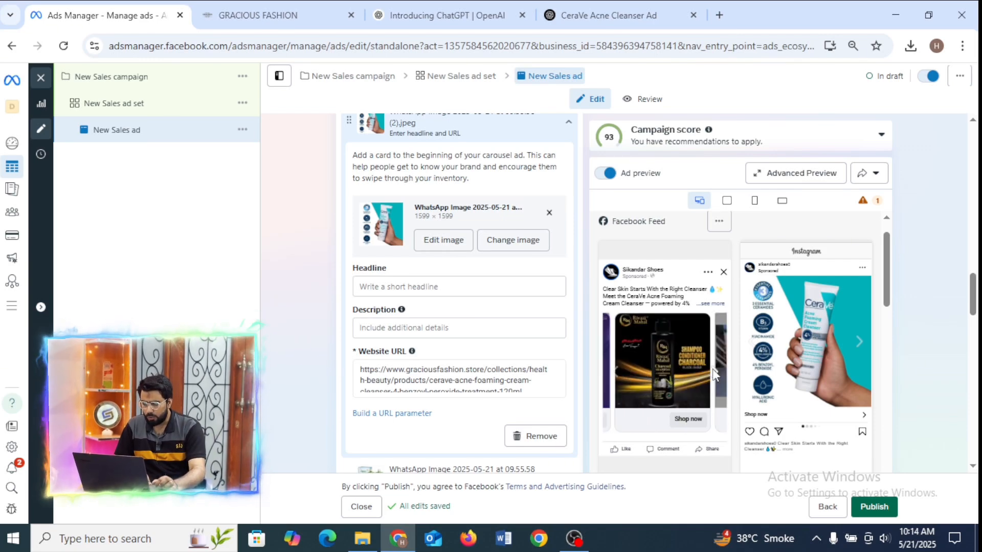
pyautogui.click(715, 375)
pyautogui.click(714, 375)
pyautogui.click(713, 369)
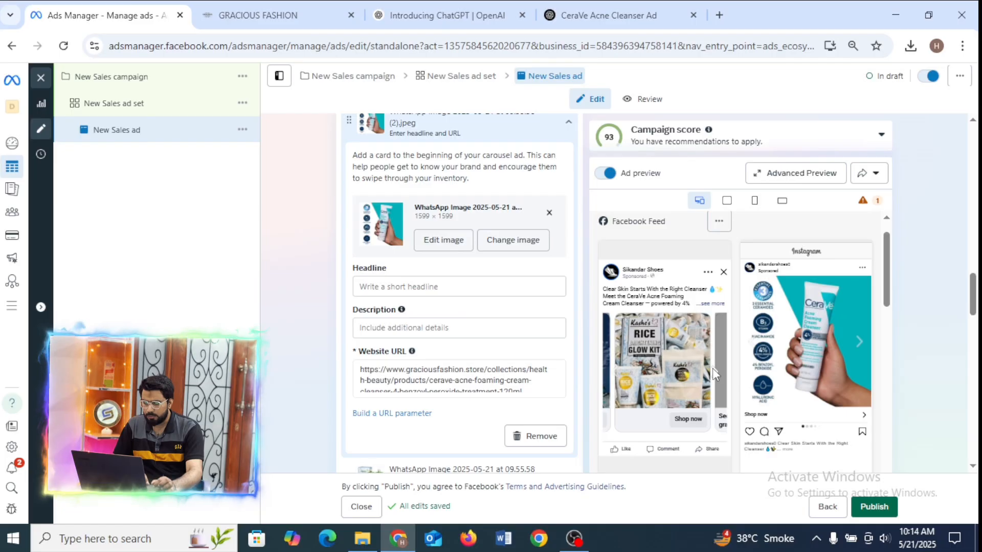
pyautogui.click(713, 369)
pyautogui.click(614, 370)
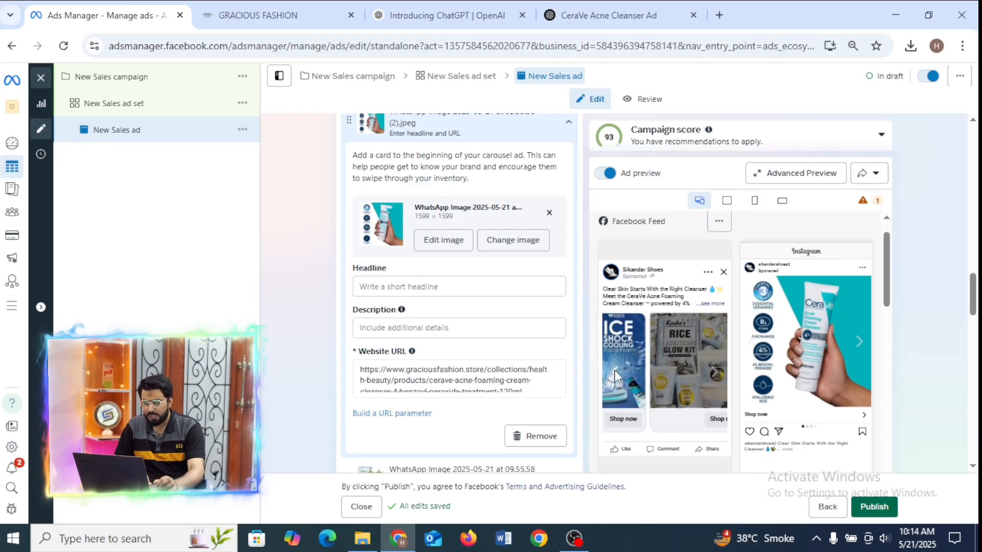
pyautogui.click(615, 370)
pyautogui.click(615, 369)
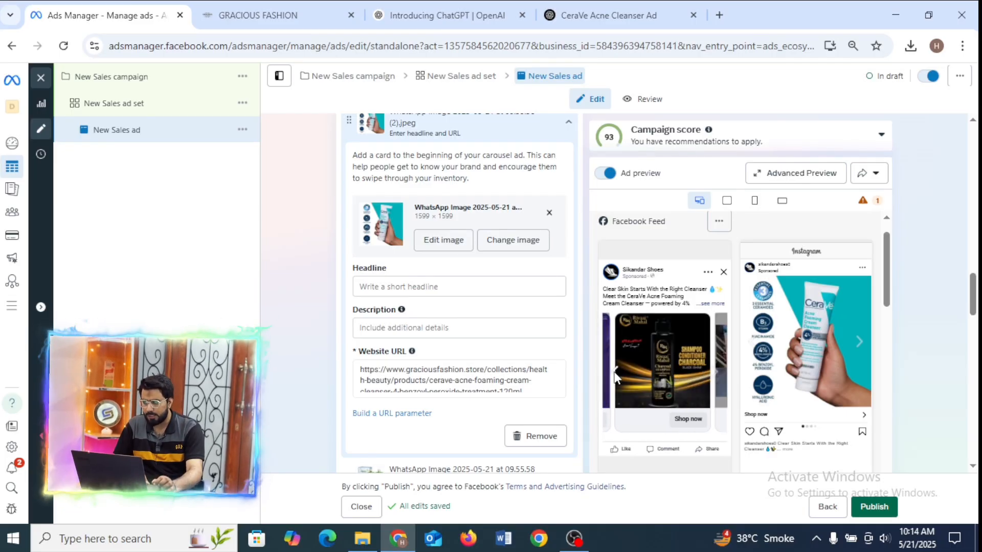
pyautogui.click(614, 370)
pyautogui.click(614, 371)
pyautogui.click(614, 373)
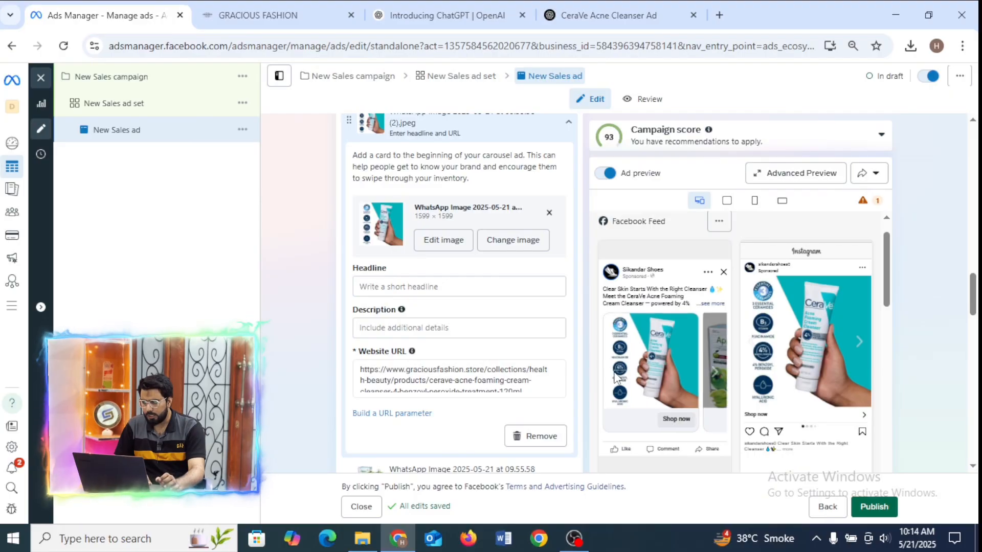
# Check the first card's website URL and expand the full ad text in the Facebook Feed preview.
pyautogui.click(537, 387)
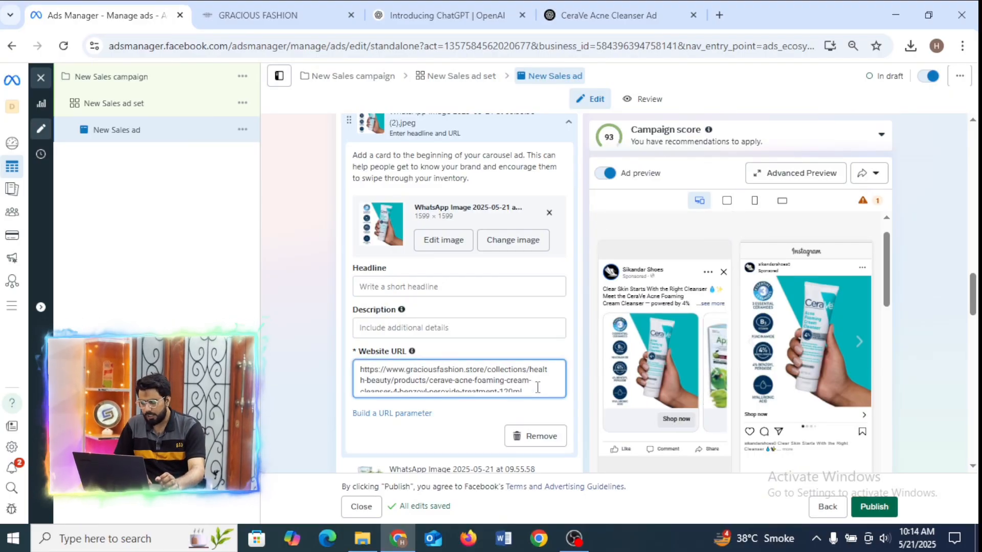
pyautogui.moveTo(537, 387); pyautogui.dragTo(345, 379)
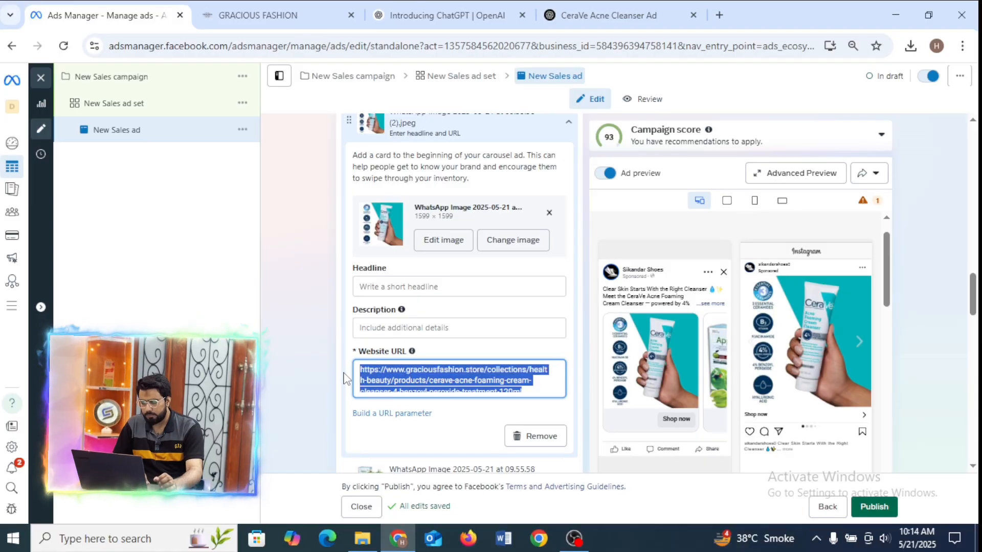
pyautogui.click(589, 314)
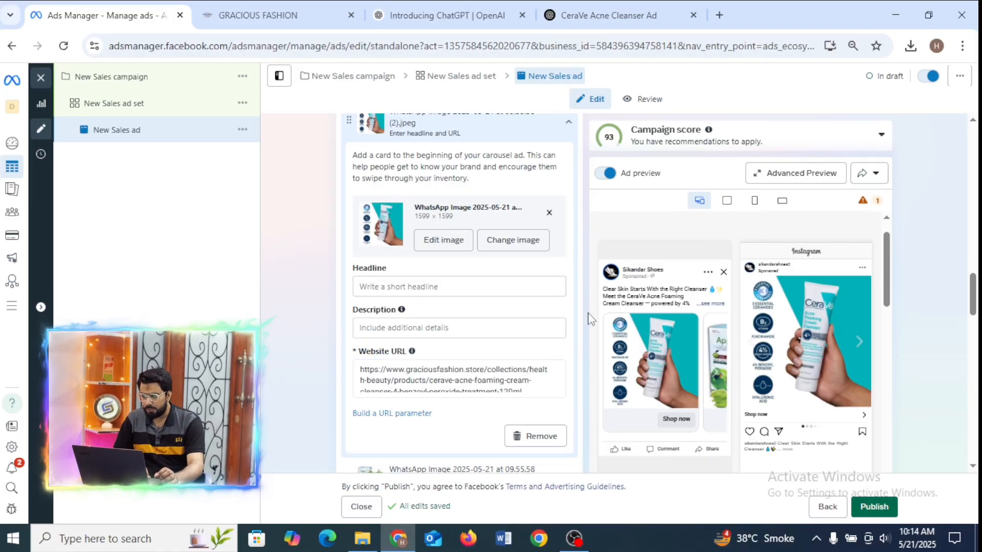
pyautogui.click(711, 304)
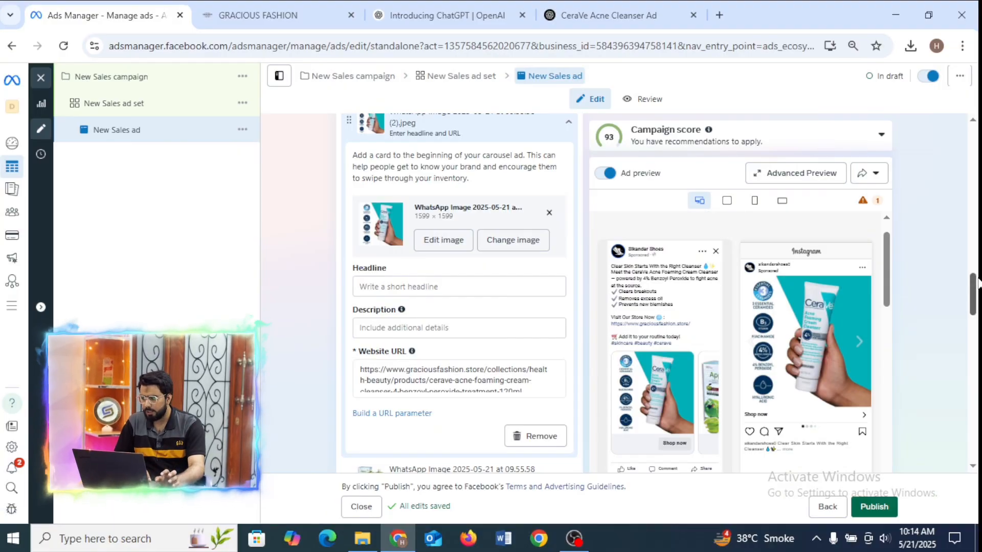
# Review the ad's format, destination and ad creative settings, including the list of carousel cards.
pyautogui.moveTo(973, 294); pyautogui.dragTo(977, 205)
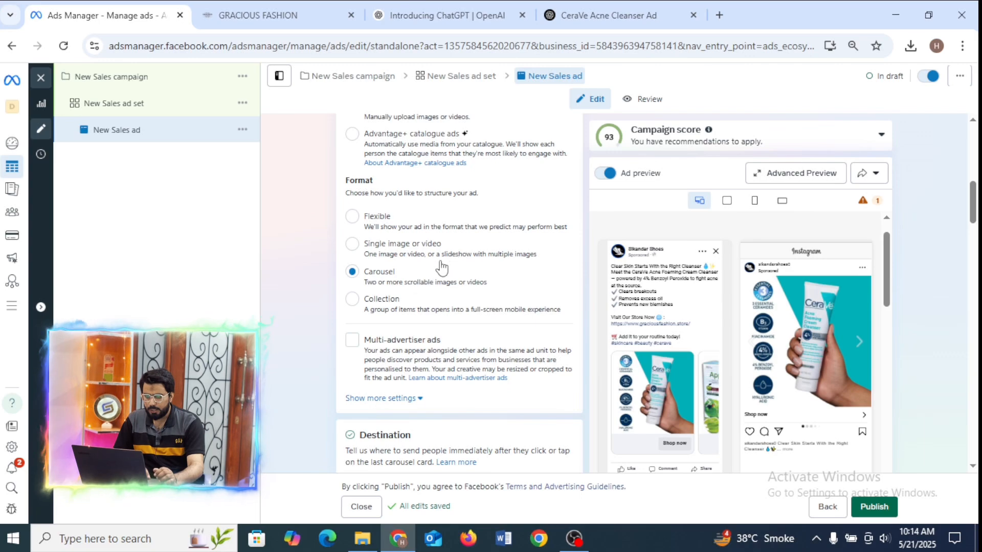
pyautogui.click(971, 257)
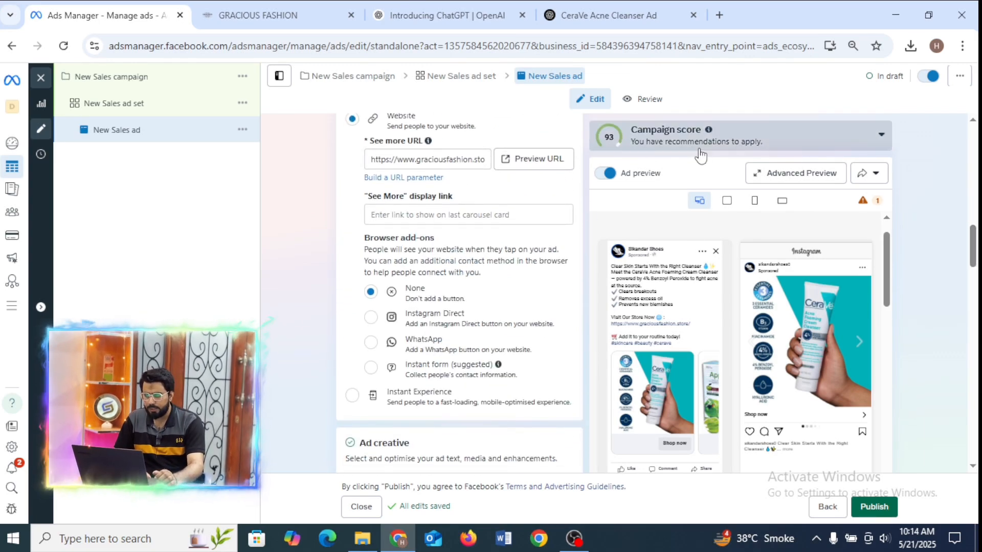
pyautogui.scroll(-2, 972, 297)
pyautogui.click(972, 297)
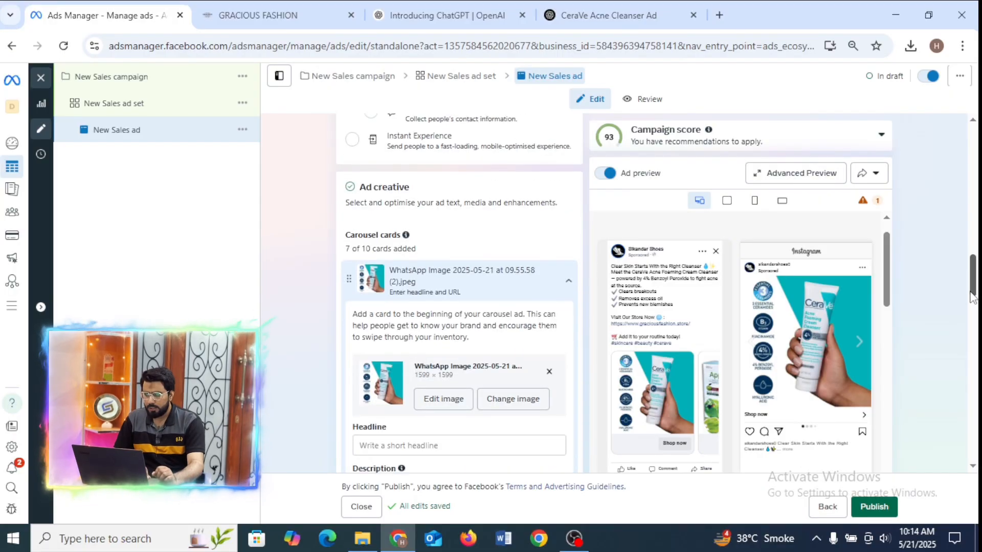
pyautogui.moveTo(970, 311); pyautogui.dragTo(962, 353)
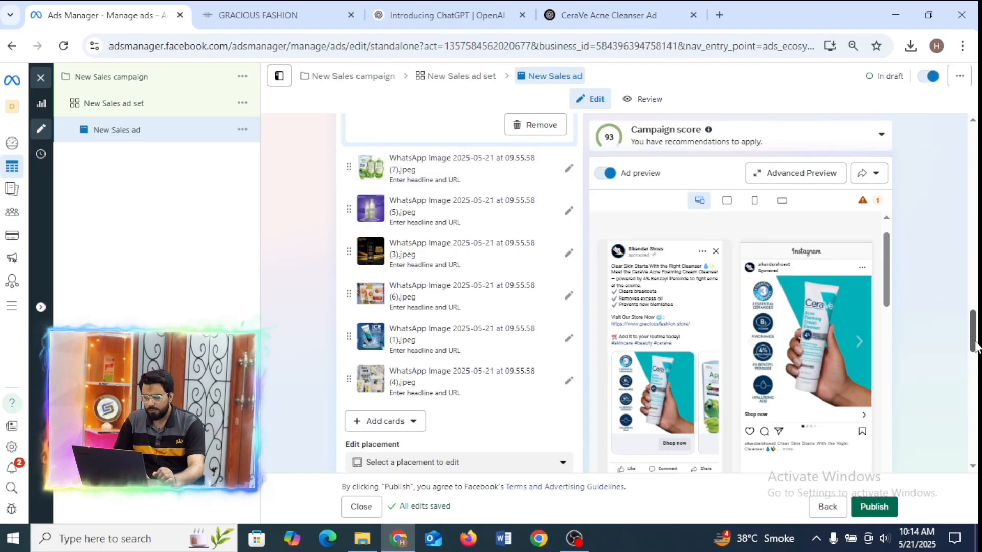
pyautogui.moveTo(975, 345); pyautogui.dragTo(969, 312)
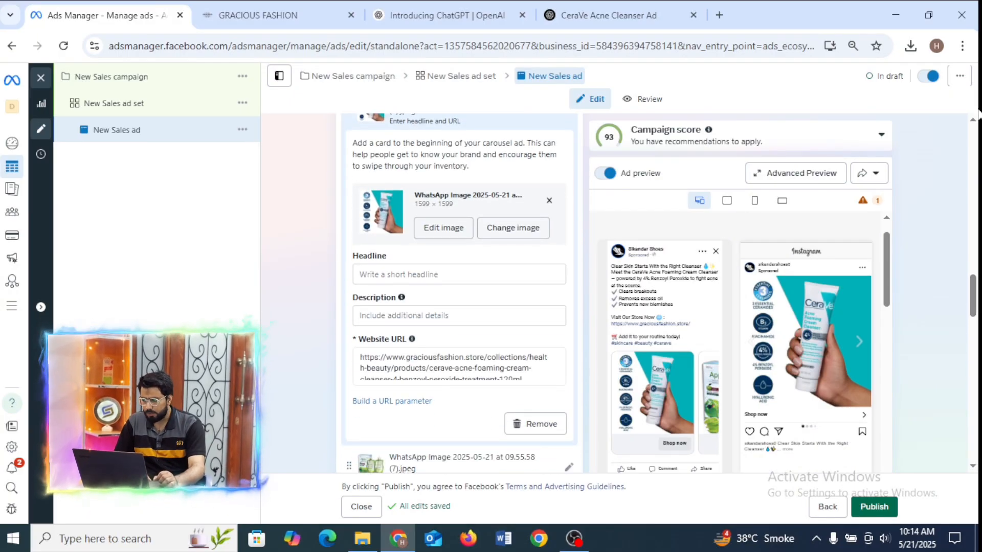
# Move the purple bottles card, WhatsApp Image 2025-05-21 at 09.55.58 (5).jpeg, to the end of the carousel cards.
pyautogui.click(961, 45)
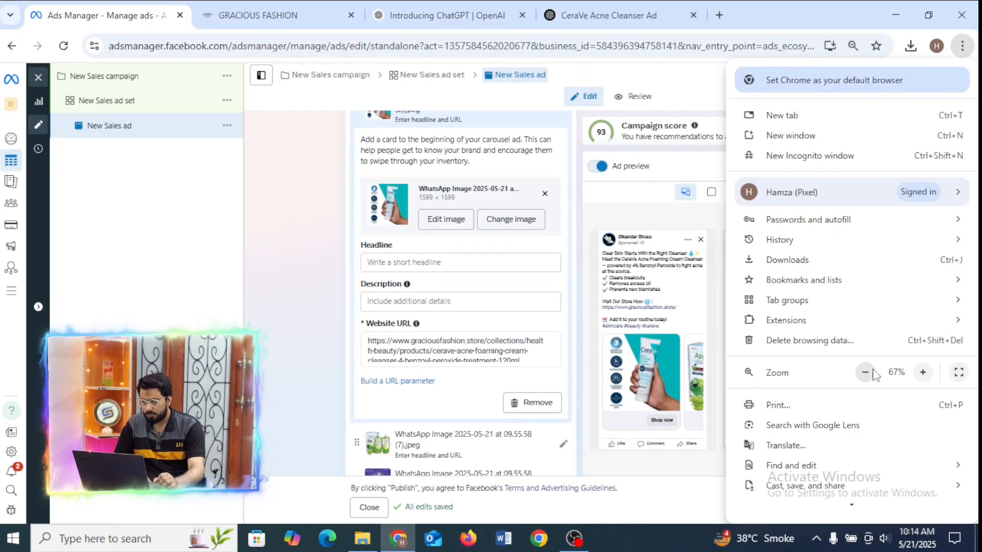
pyautogui.click(309, 287)
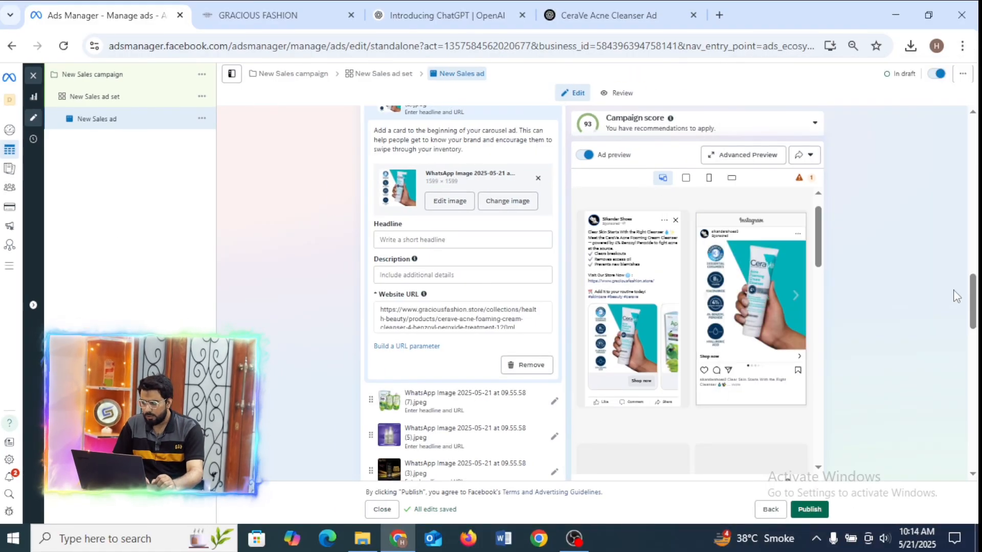
pyautogui.scroll(-1, 977, 320)
pyautogui.scroll(-1, 977, 319)
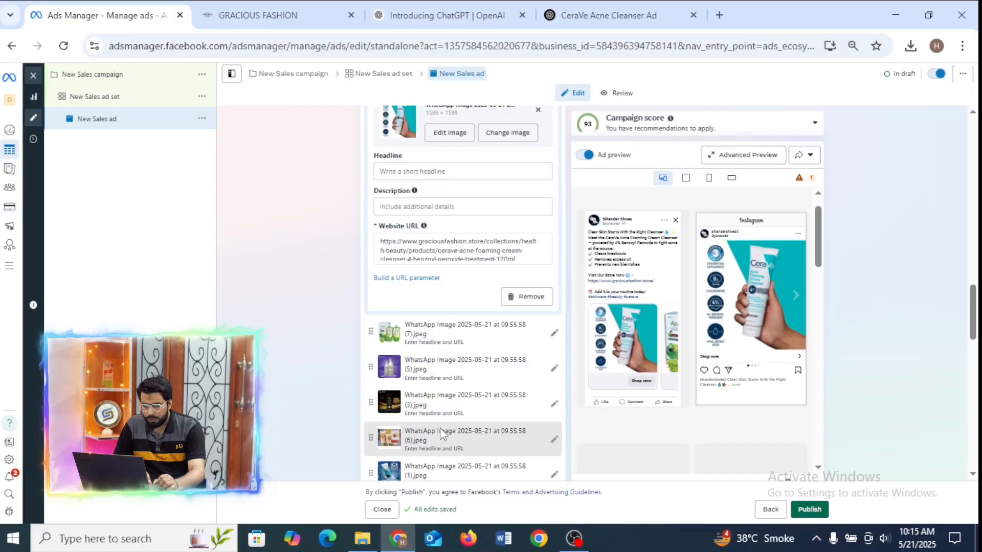
pyautogui.moveTo(368, 363); pyautogui.dragTo(369, 364)
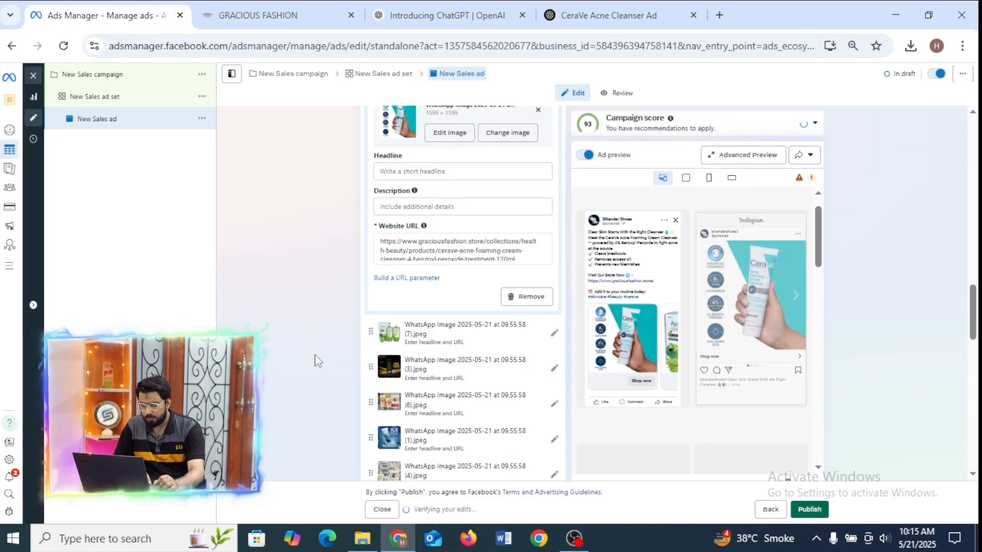
# Step through the first few cards in the Facebook Feed preview to check the new carousel order.
pyautogui.moveTo(971, 299)
pyautogui.mouseDown()
pyautogui.moveTo(965, 266)
pyautogui.moveTo(970, 317)
pyautogui.moveTo(971, 302)
pyautogui.mouseUp()
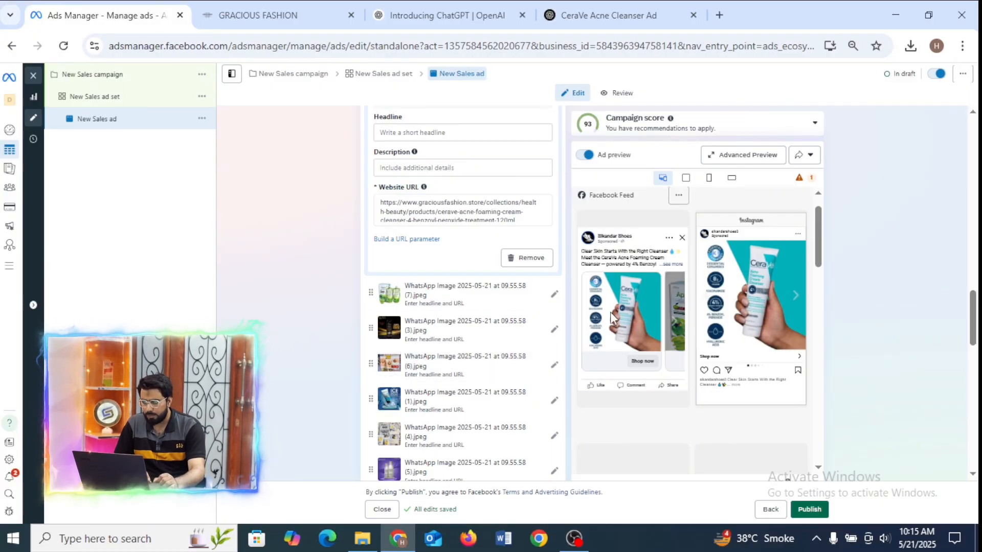
pyautogui.click(675, 323)
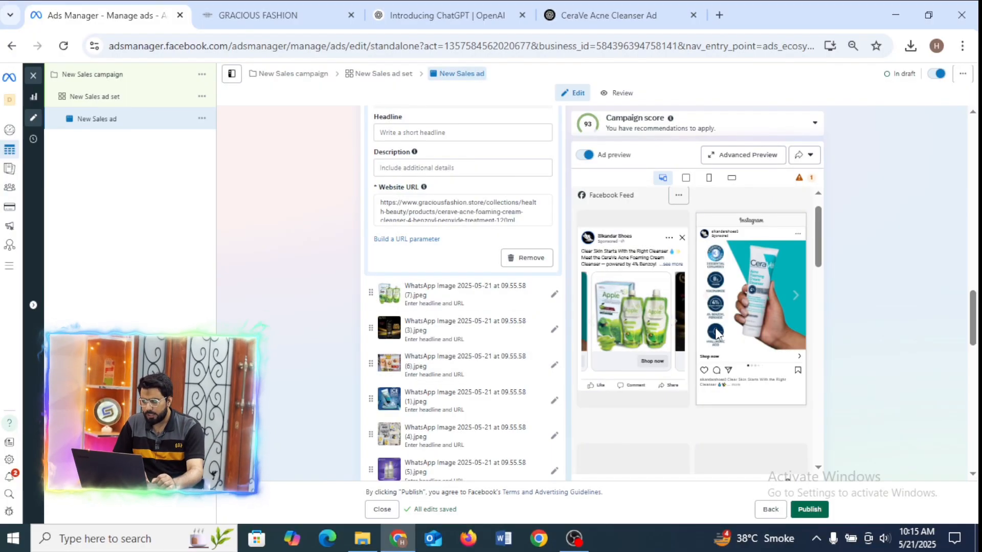
pyautogui.click(674, 322)
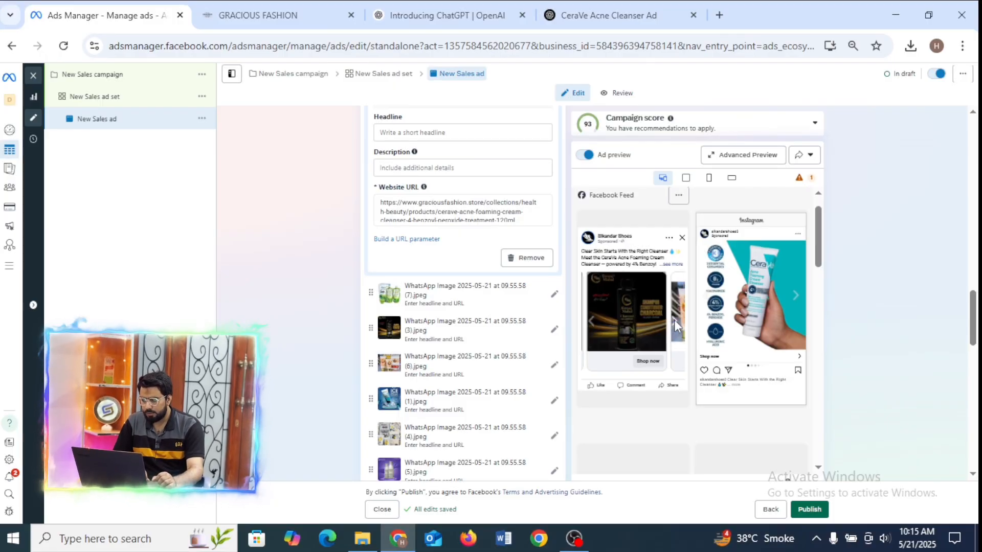
pyautogui.click(673, 320)
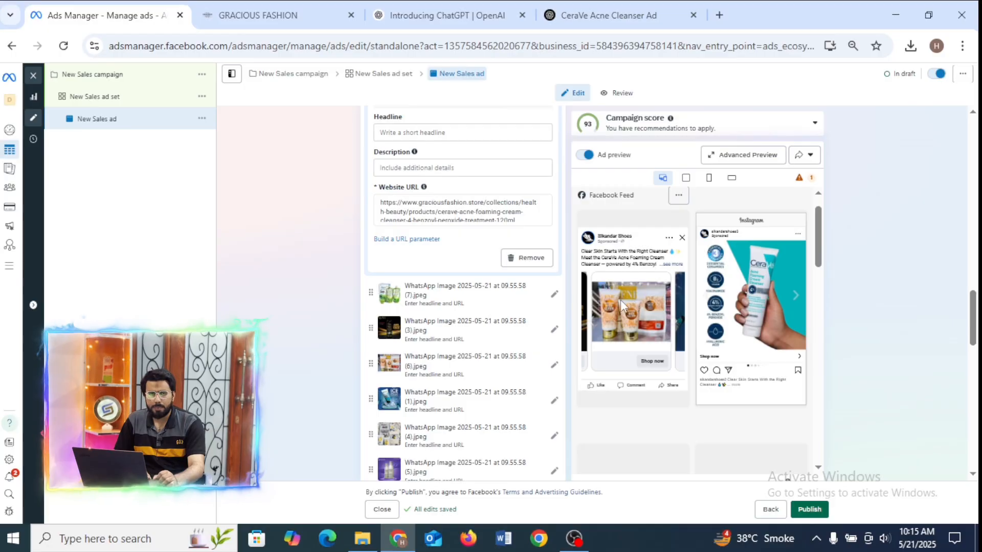
# Move the WhatsApp Image 2025-05-21 at 09.55.58 (6).jpeg card to the start of the carousel and check its place in the Facebook Feed preview.
pyautogui.click(591, 321)
pyautogui.click(590, 321)
pyautogui.click(591, 323)
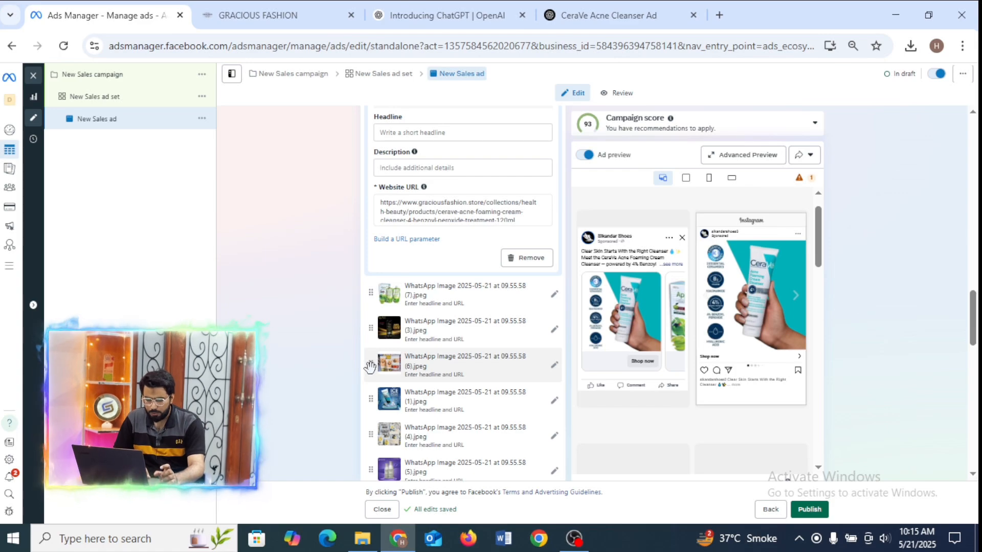
pyautogui.moveTo(370, 366); pyautogui.dragTo(371, 289)
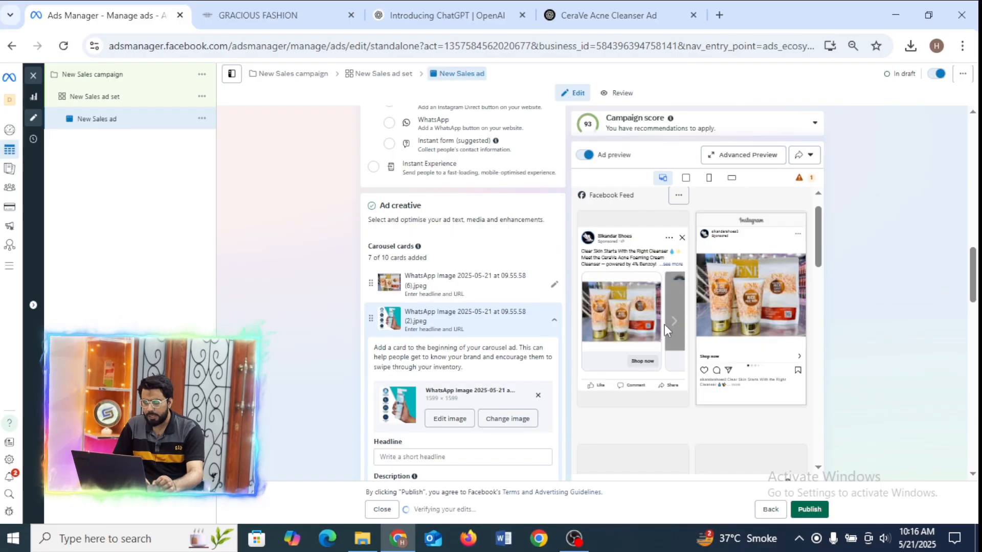
pyautogui.click(675, 321)
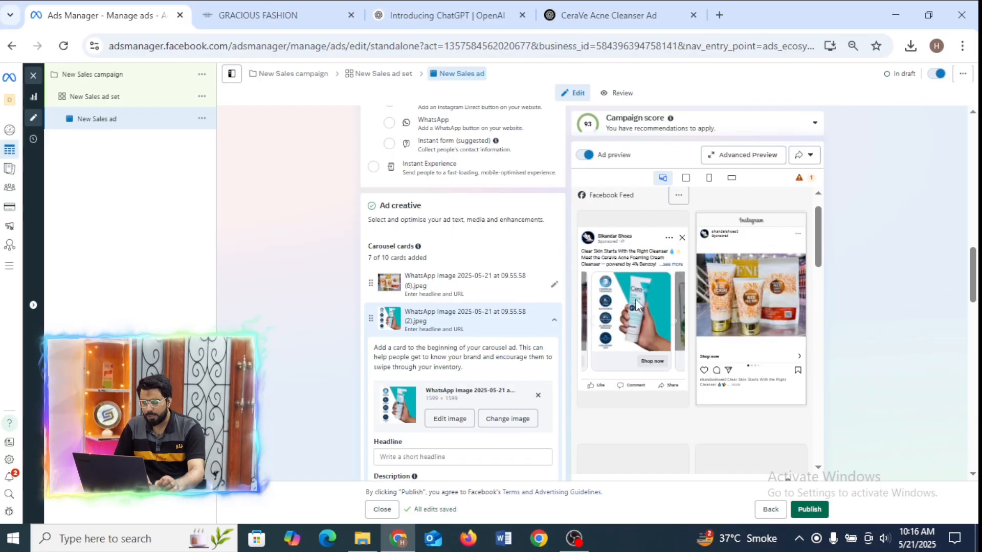
pyautogui.click(585, 325)
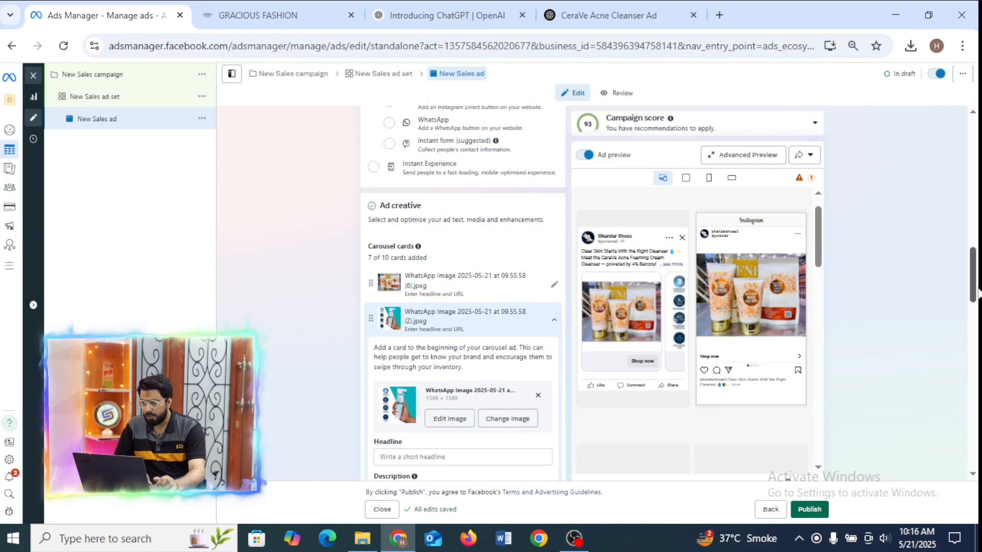
# Compare the list of carousel cards with the Facebook Feed preview by going through the cards and back to the first one.
pyautogui.scroll(-2, 974, 297)
pyautogui.moveTo(976, 310); pyautogui.dragTo(973, 352)
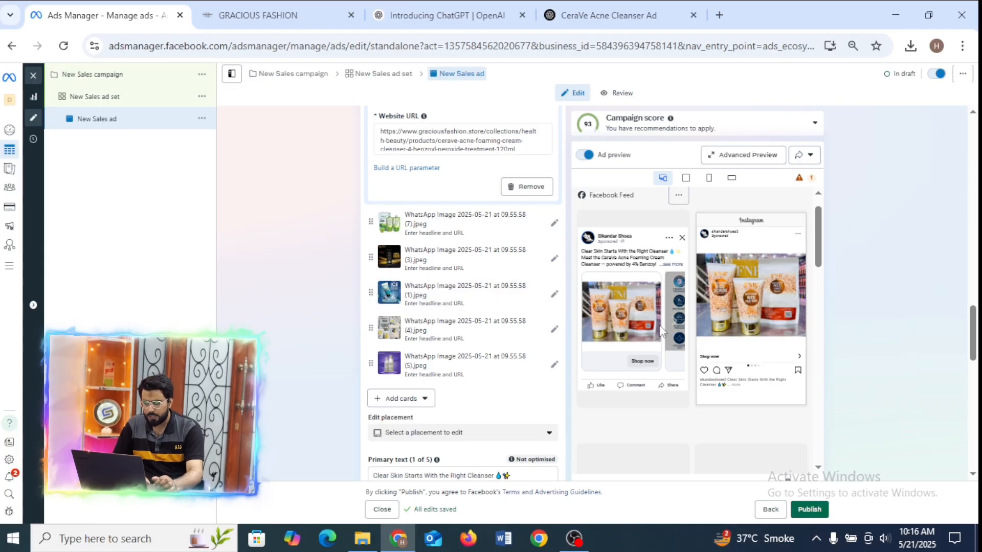
pyautogui.click(679, 324)
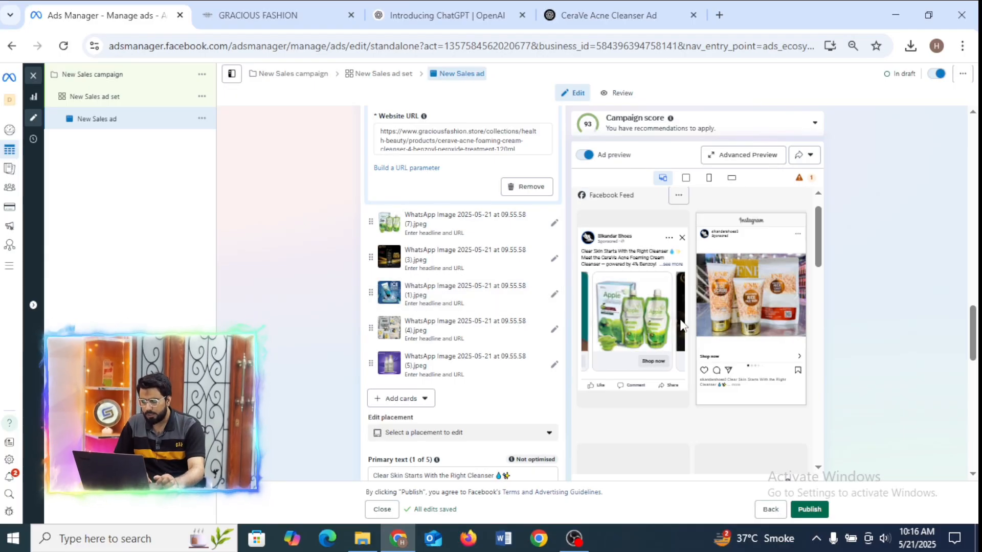
pyautogui.click(682, 324)
pyautogui.click(682, 324)
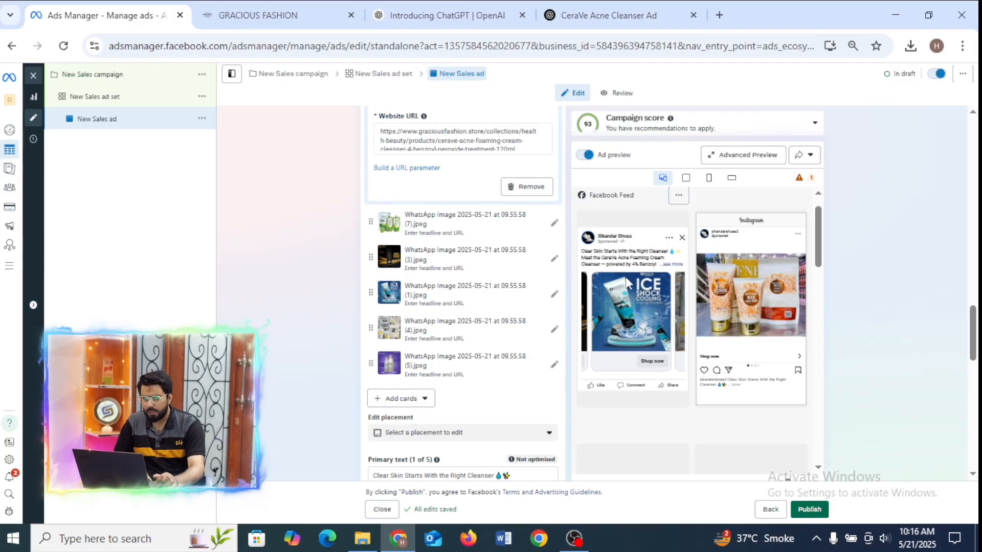
pyautogui.click(584, 317)
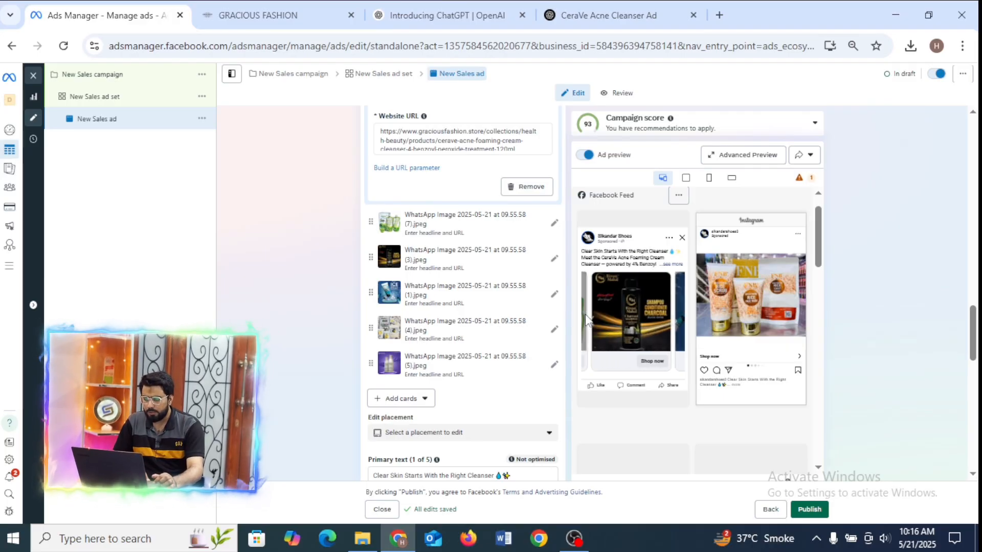
pyautogui.click(585, 317)
pyautogui.click(586, 316)
pyautogui.click(586, 317)
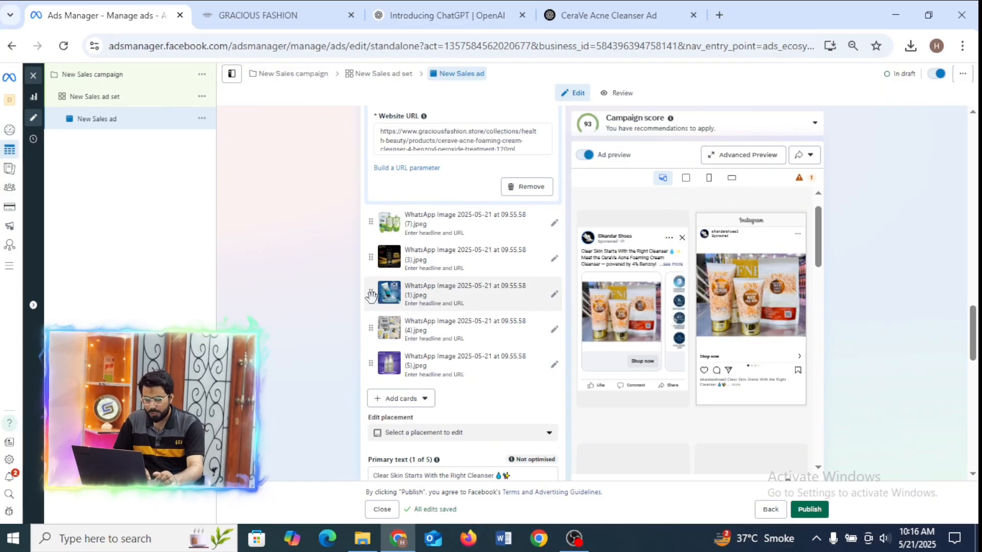
# Move the ice shock card, image (1).jpeg, to the start of the carousel and move image (6).jpeg below the CeraVe card.
pyautogui.moveTo(371, 295)
pyautogui.mouseDown()
pyautogui.moveTo(371, 112)
pyautogui.moveTo(376, 327)
pyautogui.moveTo(373, 312)
pyautogui.mouseUp()
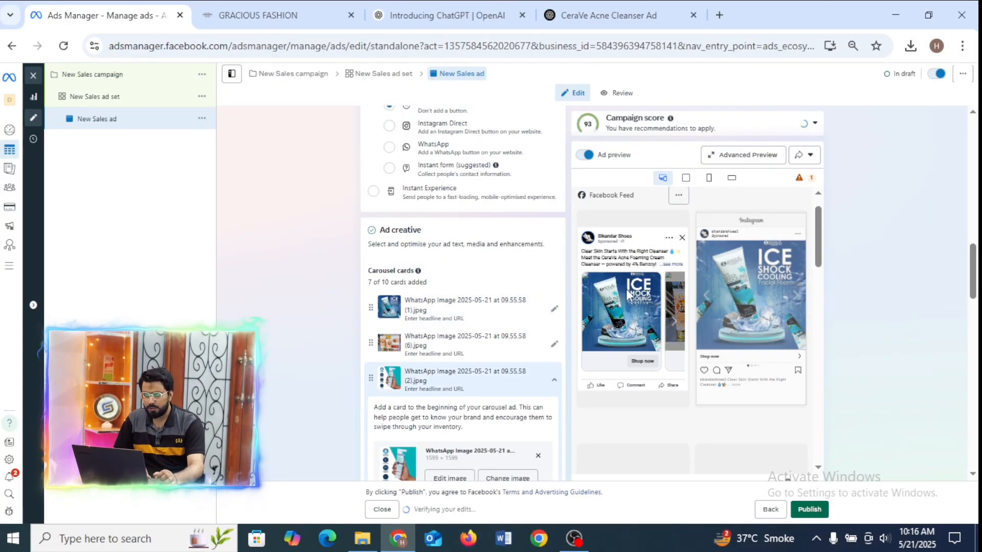
pyautogui.moveTo(371, 341); pyautogui.dragTo(371, 412)
pyautogui.click(378, 338)
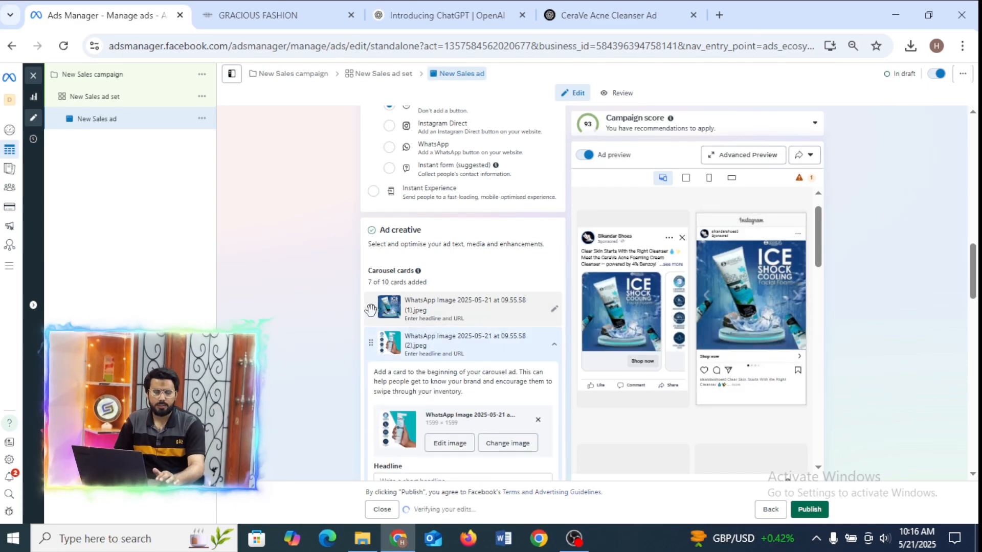
# Expand the first carousel card's details and go through its headline, description and website URL fields.
pyautogui.click(480, 317)
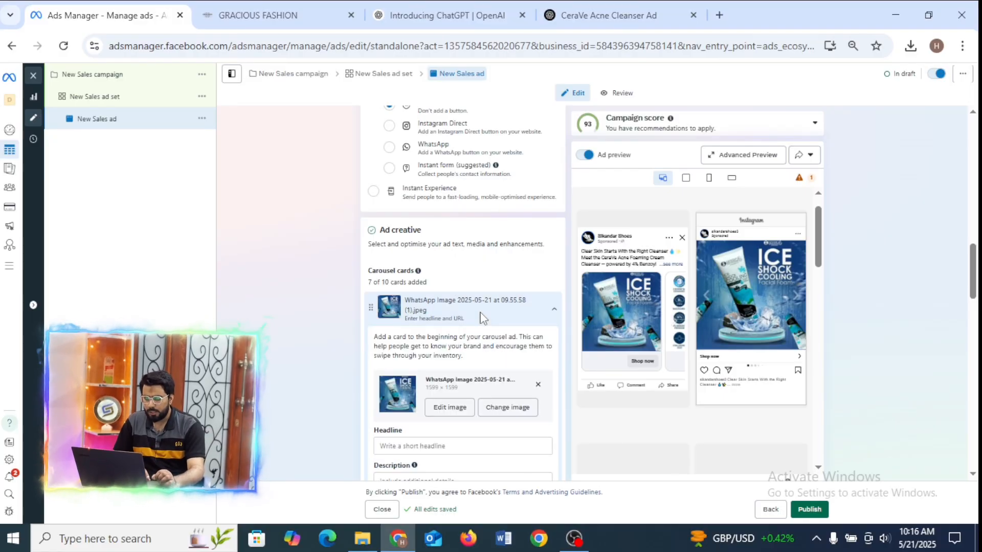
pyautogui.moveTo(974, 269); pyautogui.dragTo(977, 290)
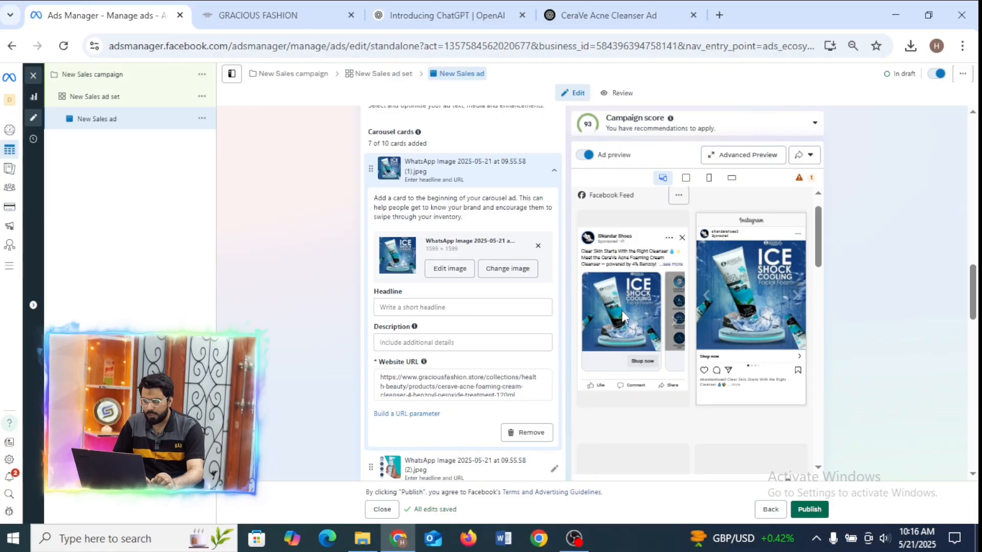
pyautogui.click(402, 309)
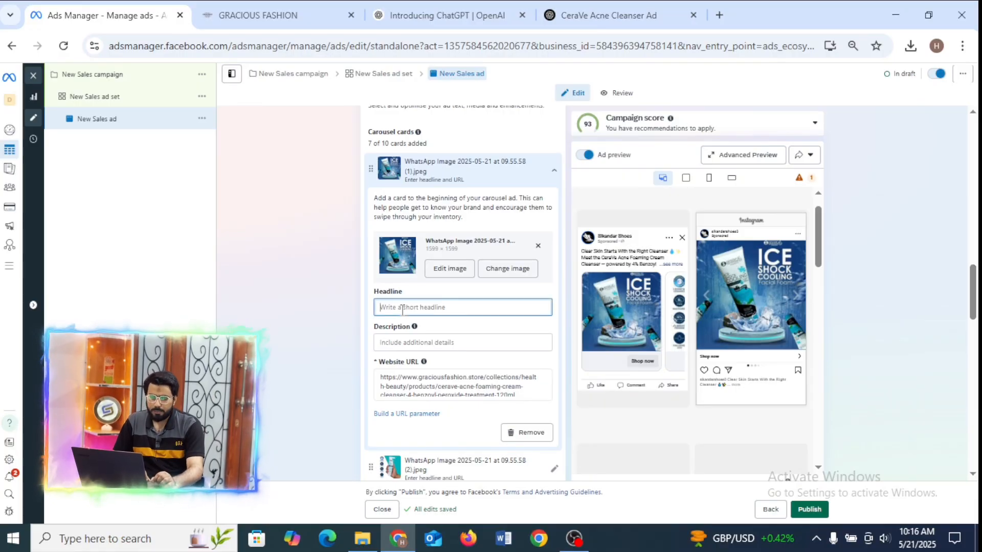
pyautogui.click(466, 344)
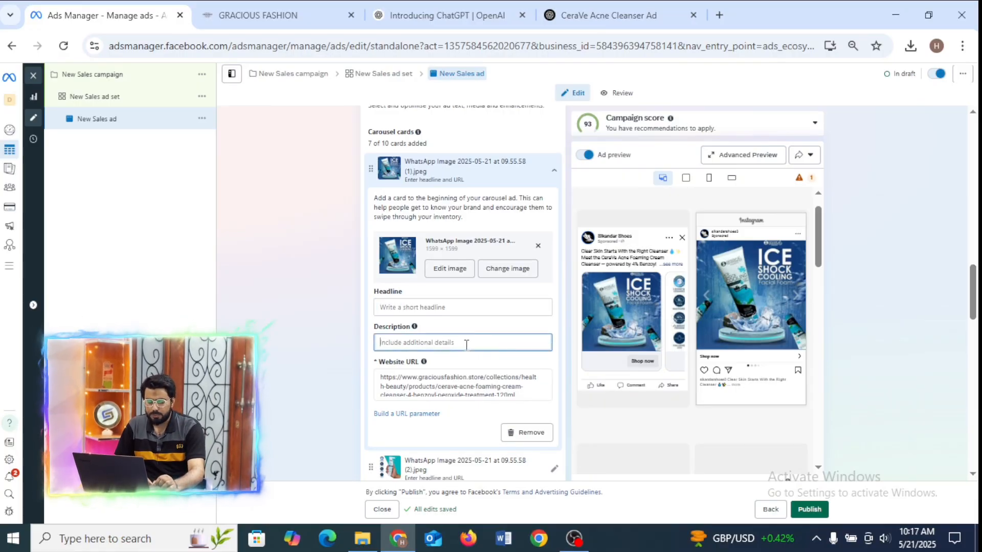
pyautogui.click(525, 395)
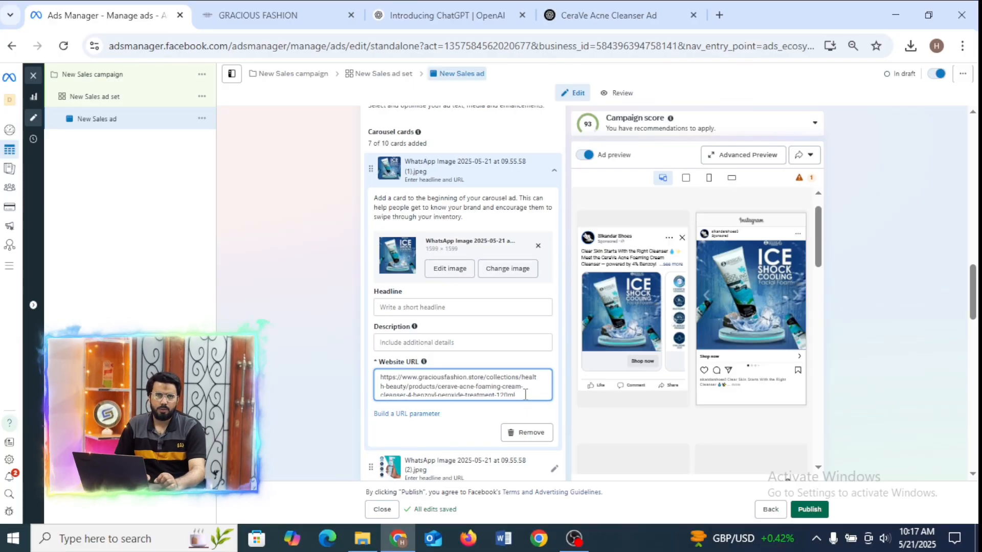
pyautogui.click(411, 309)
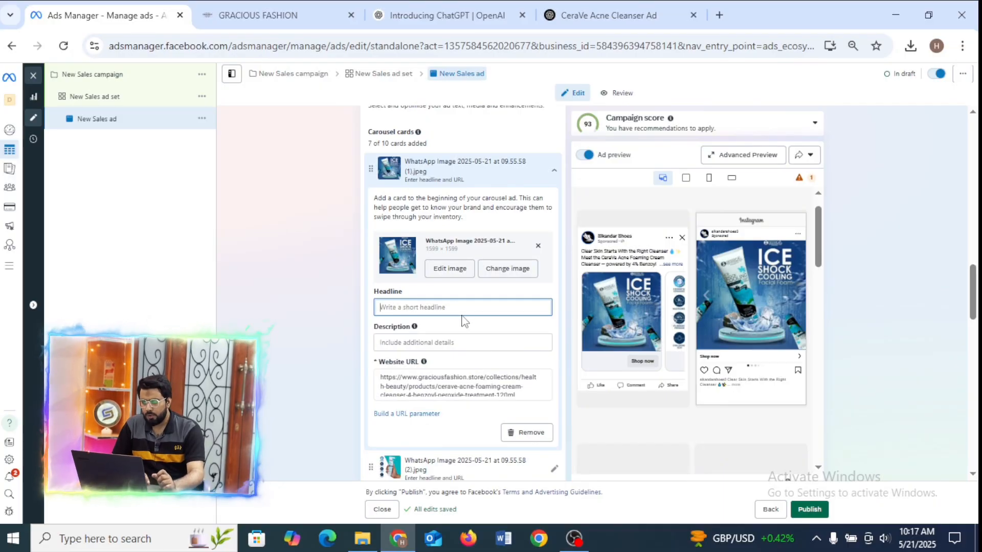
# Switch to the Gracious Fashion store and open the Jessica Ice Shock Cooling Facial Foam Face Wash product from the Health & Beauty collection.
pyautogui.click(254, 8)
pyautogui.click(112, 7)
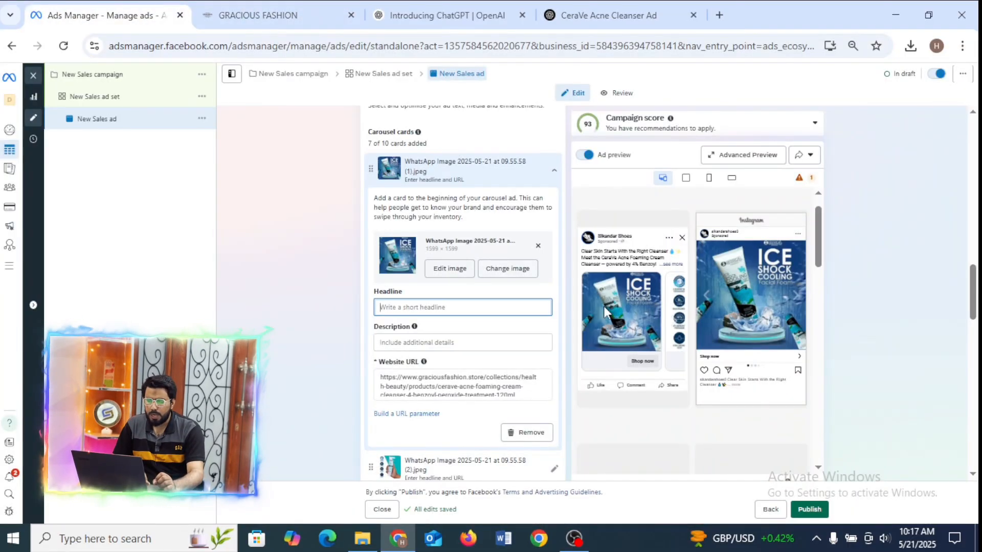
pyautogui.click(286, 15)
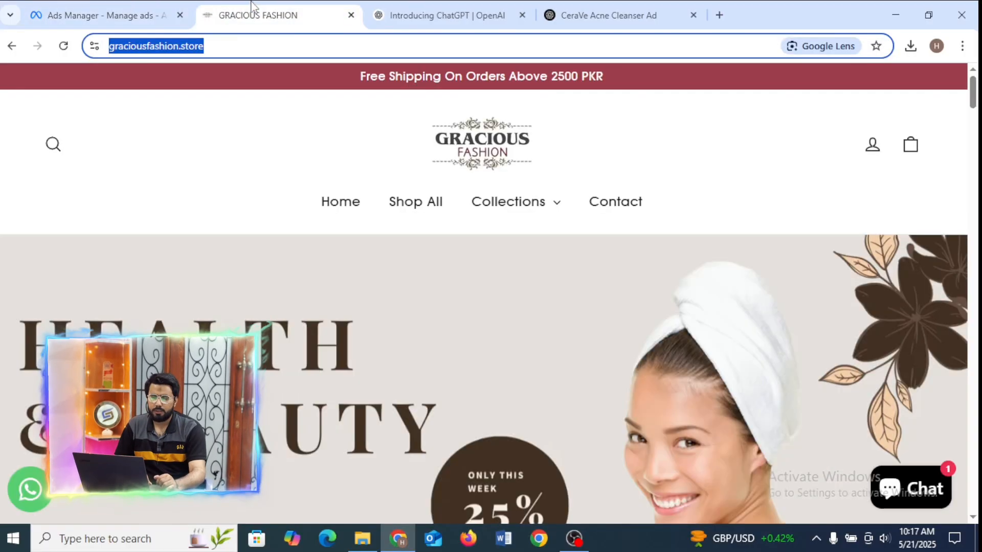
pyautogui.scroll(-5, 696, 182)
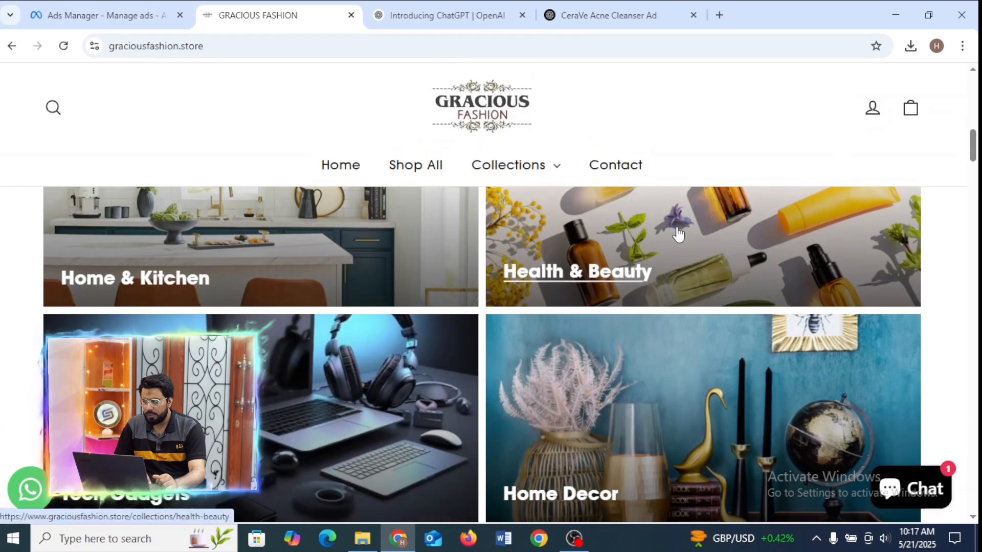
pyautogui.click(677, 229)
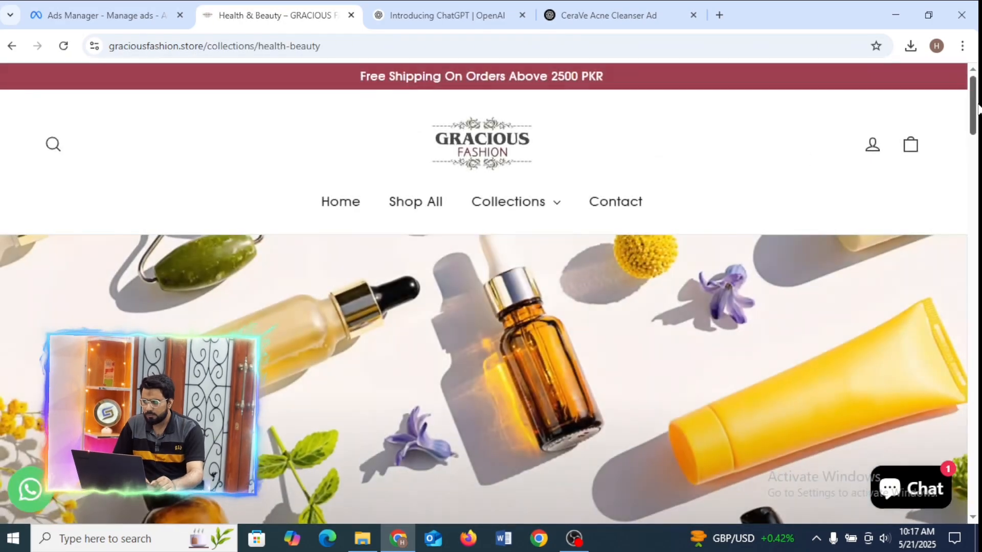
pyautogui.moveTo(972, 120); pyautogui.dragTo(976, 417)
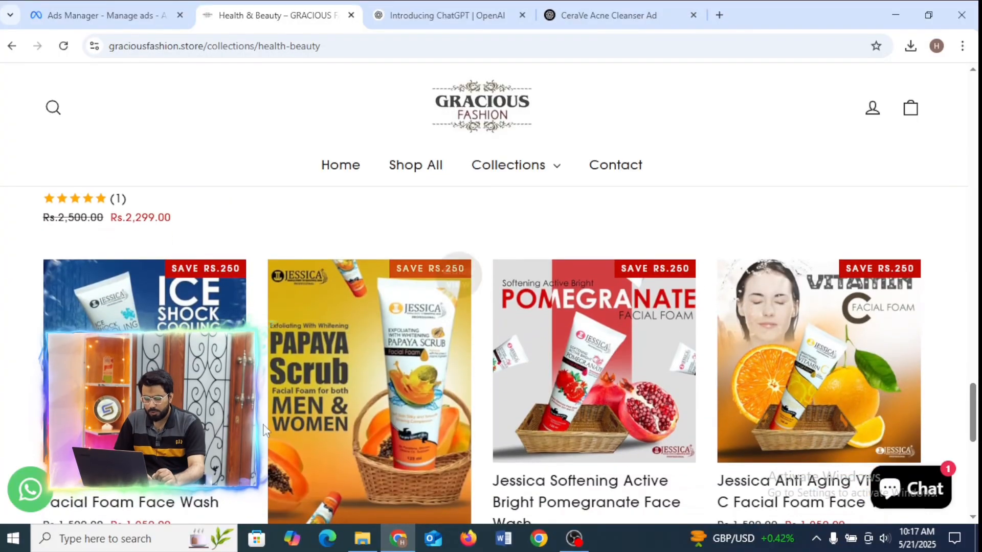
pyautogui.click(164, 389)
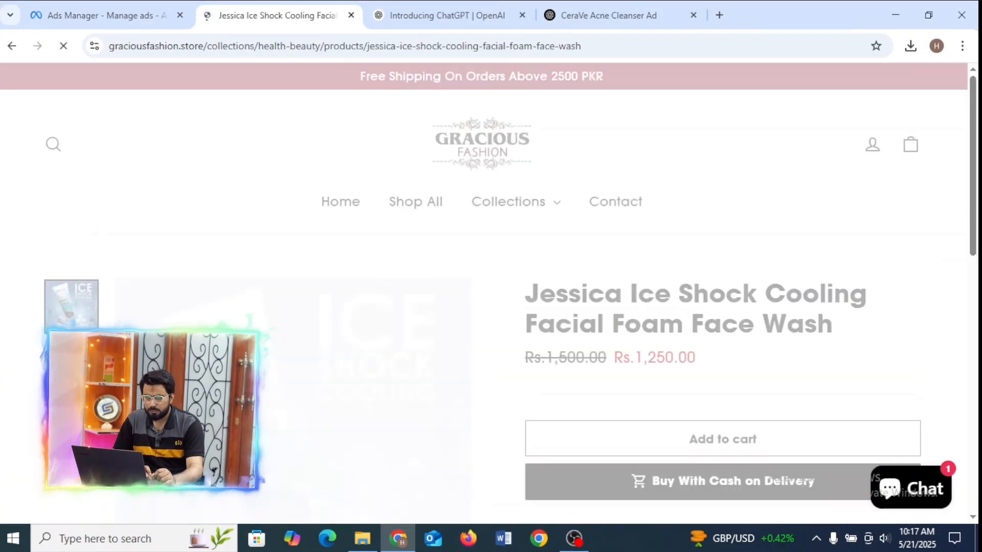
pyautogui.scroll(-3, 639, 198)
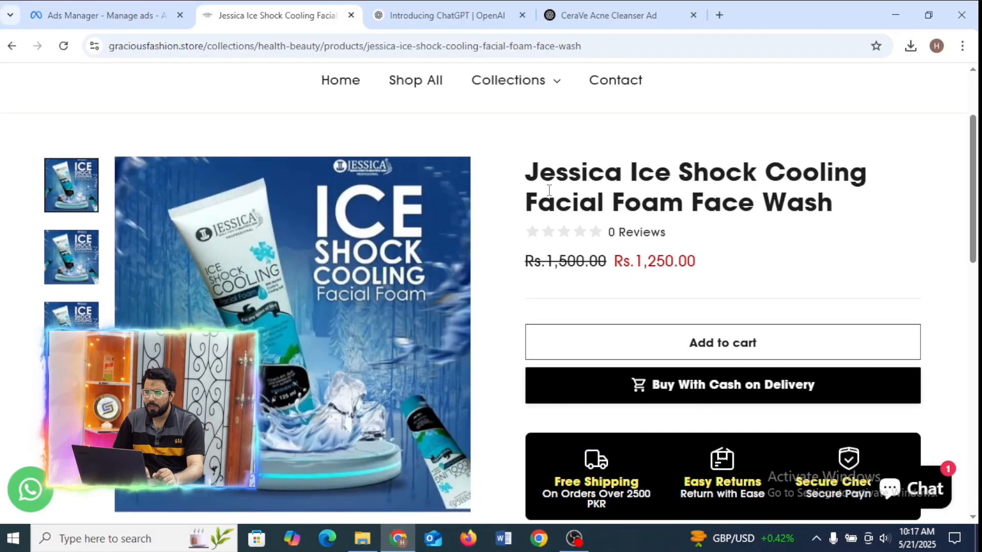
# Copy the product title "Jessica Ice Shock Cooling Facial Foam Face Wash" into the first card's headline in Ads Manager.
pyautogui.moveTo(530, 175); pyautogui.dragTo(869, 221)
pyautogui.hotkey('ctrl', 'c')
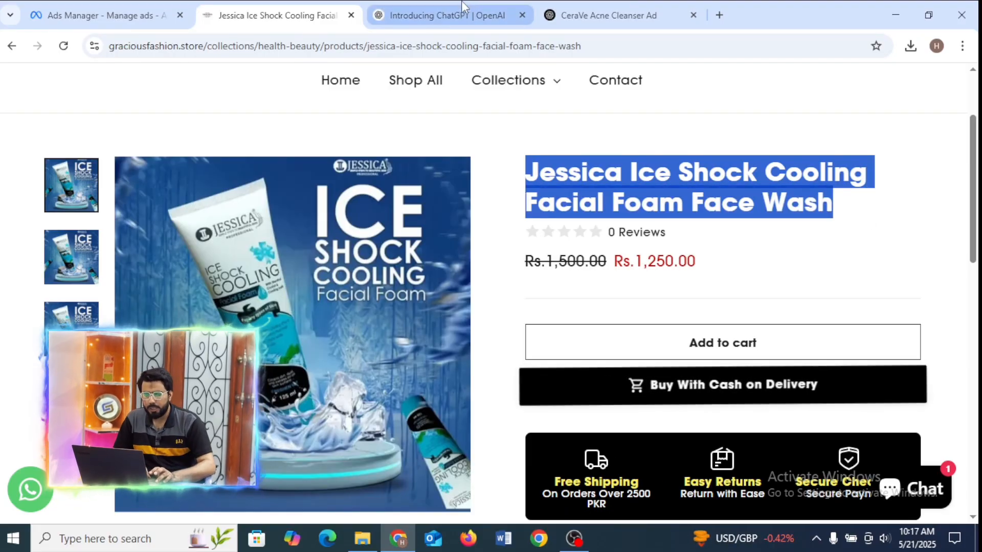
pyautogui.click(113, 6)
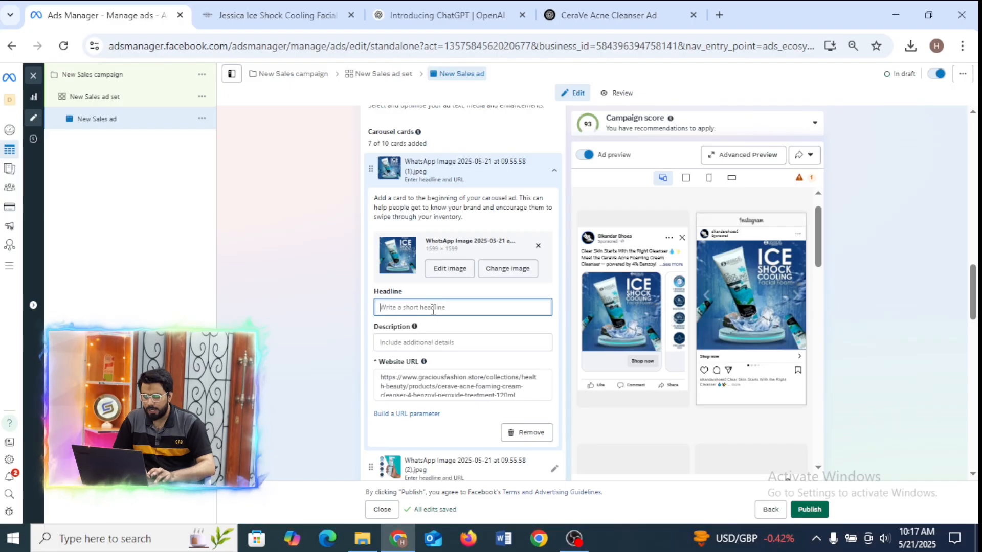
pyautogui.hotkey('ctrl', 'v')
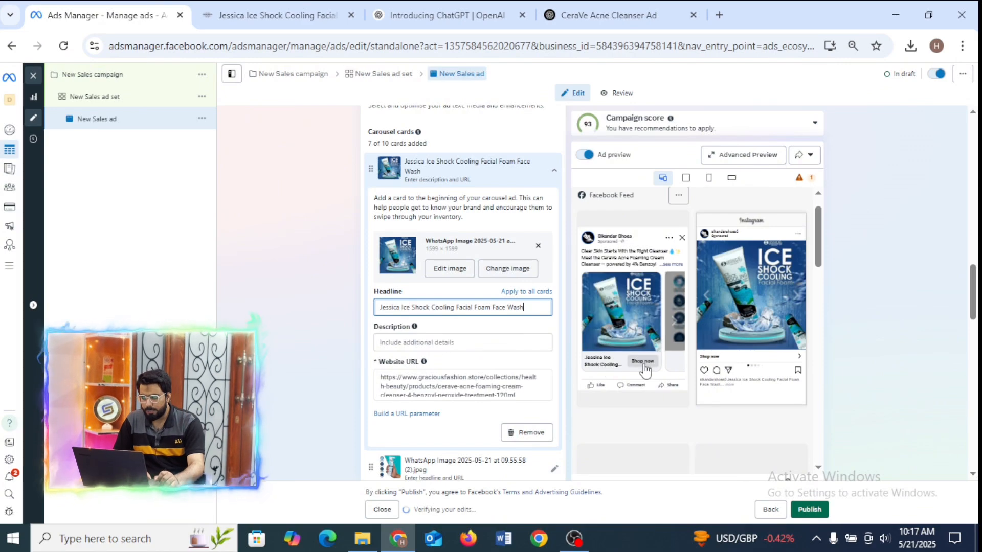
# Enter "Face Wash" as the first carousel card's description.
pyautogui.click(413, 342)
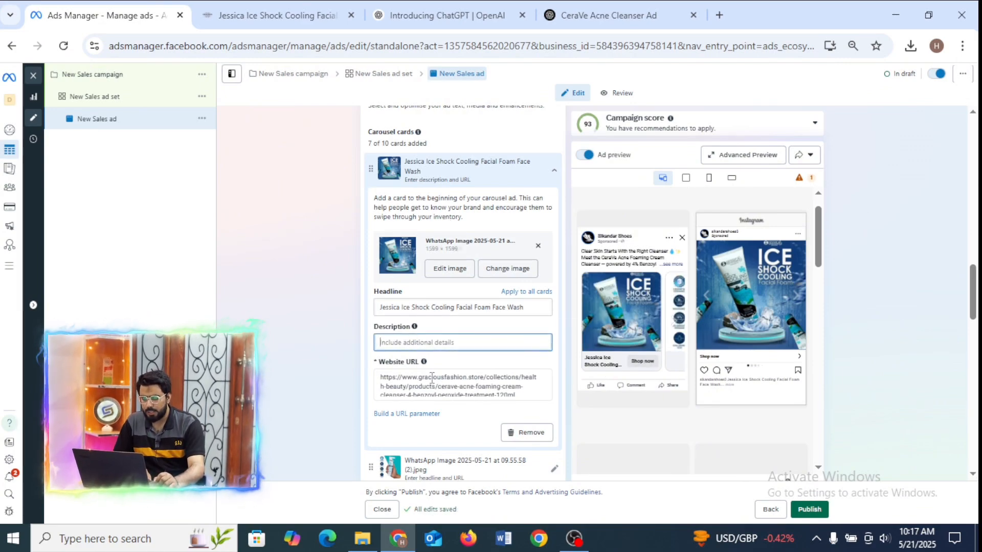
pyautogui.rightClick(423, 340)
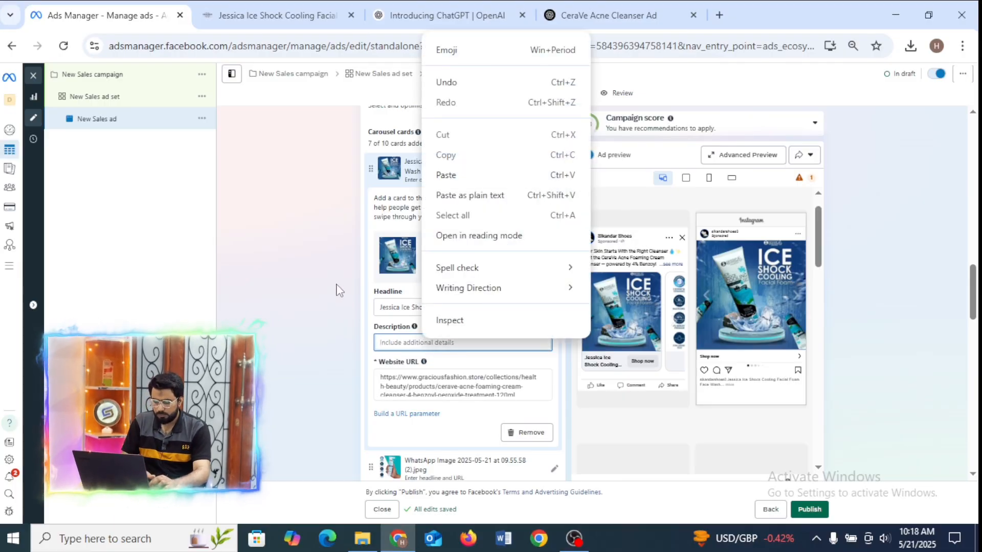
pyautogui.click(393, 344)
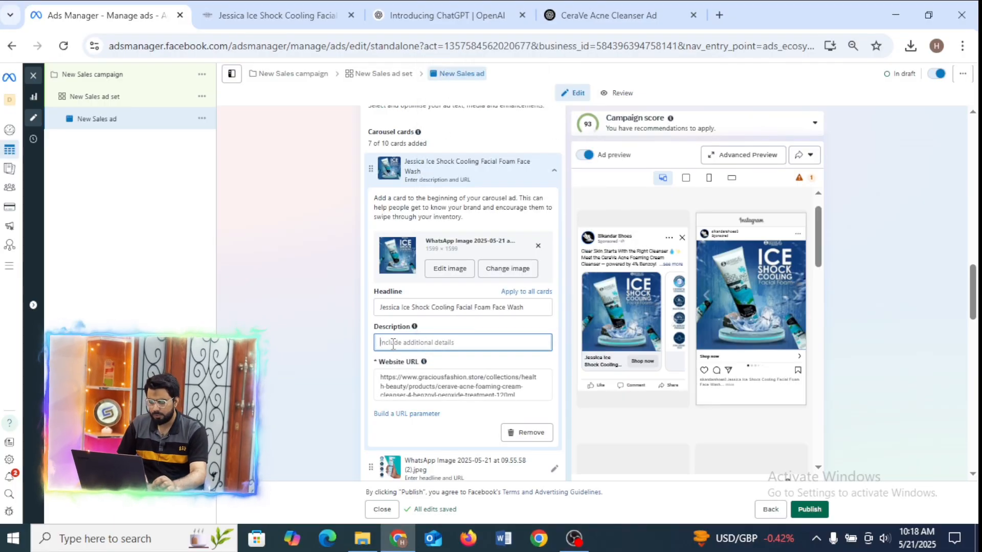
pyautogui.write('Face Wash')
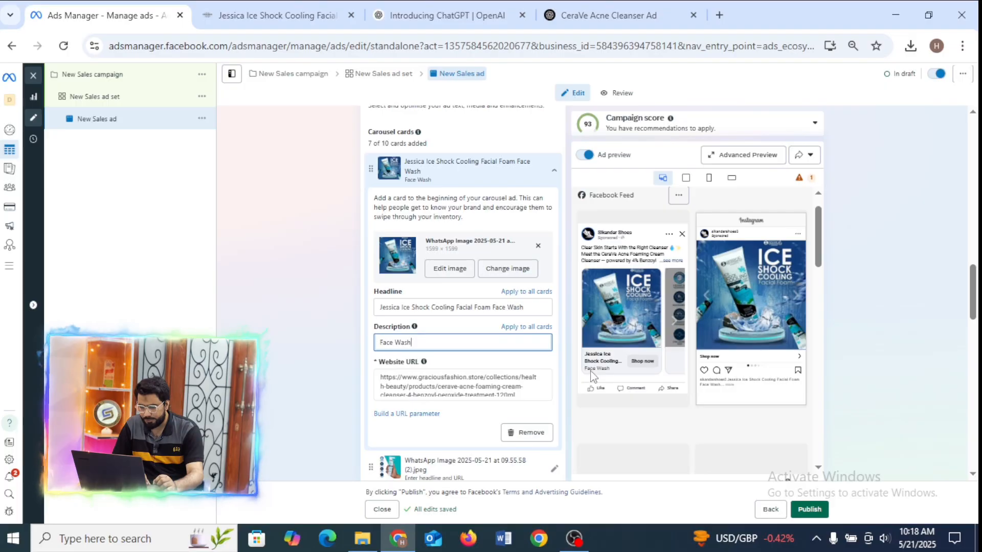
# Shorten the first card's headline to "Jessica Ice Shock Cooling Facial Foam" and check the first two cards in the Facebook Feed preview.
pyautogui.moveTo(523, 309); pyautogui.dragTo(496, 308)
pyautogui.press('BackSpace')
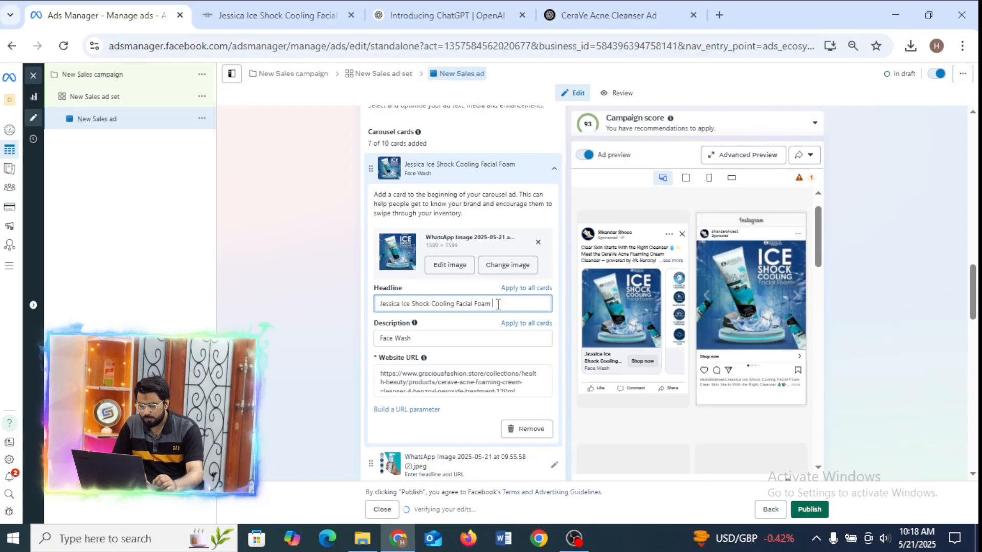
pyautogui.click(435, 341)
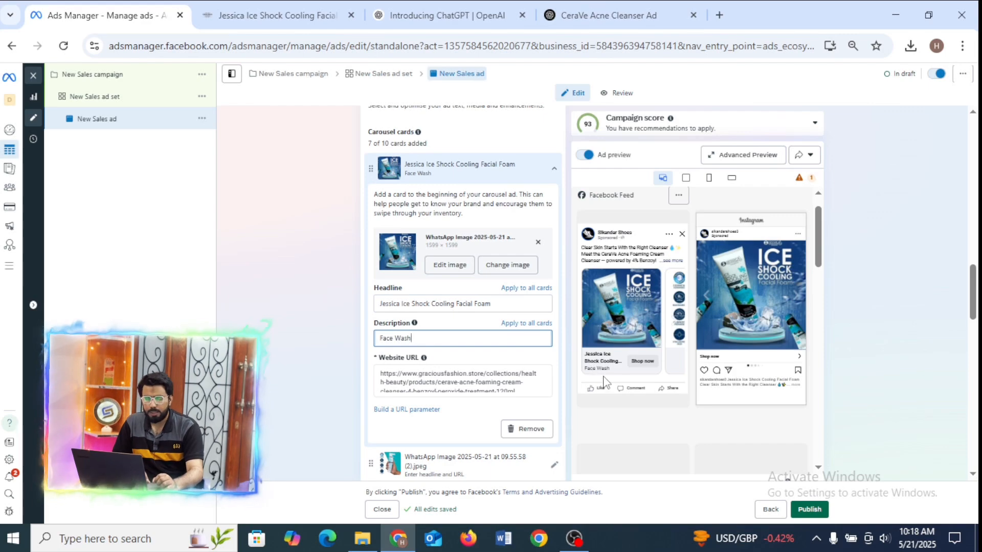
pyautogui.click(681, 309)
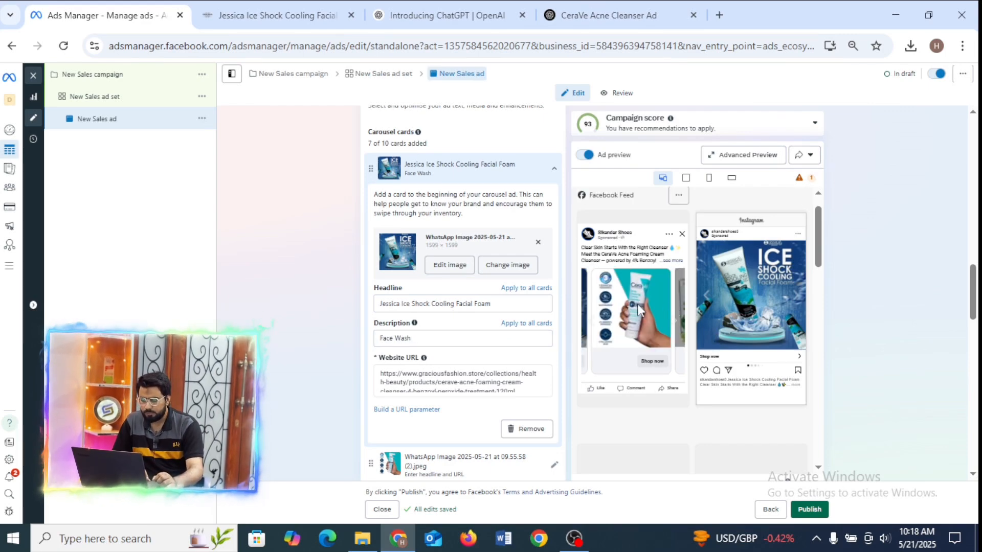
pyautogui.click(586, 323)
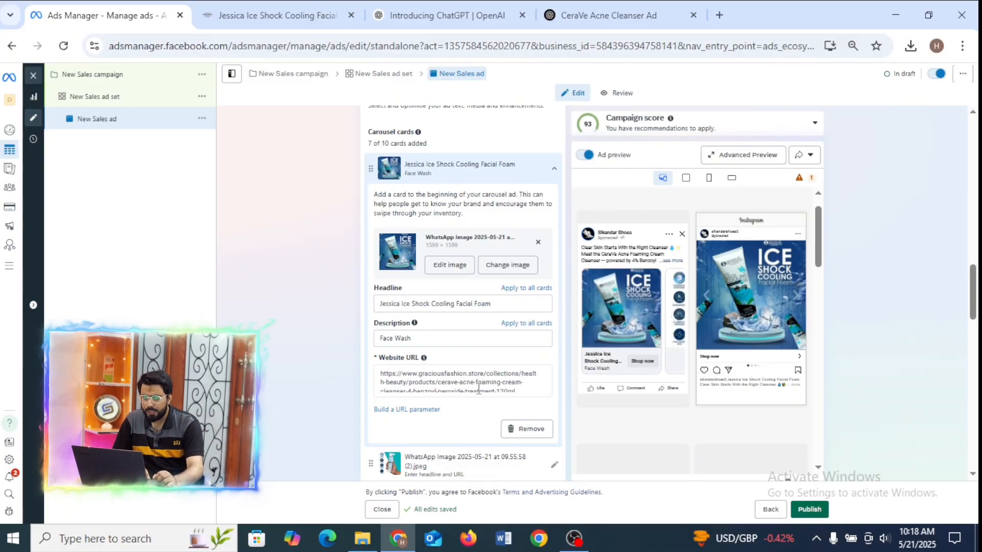
# Replace the first card's website URL with the Jessica Ice Shock Cooling product page address and check it against the store page.
pyautogui.moveTo(515, 390); pyautogui.dragTo(381, 378)
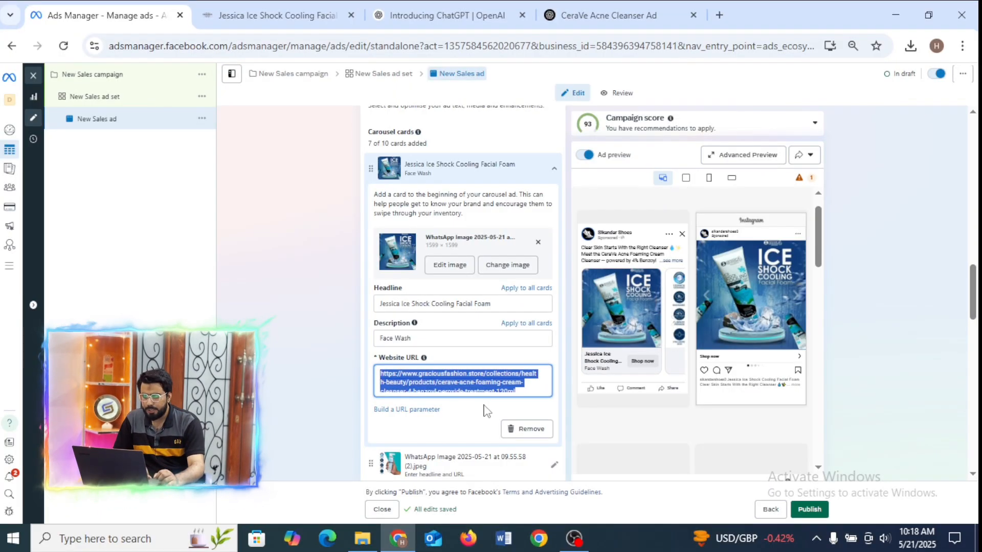
pyautogui.press('BackSpace')
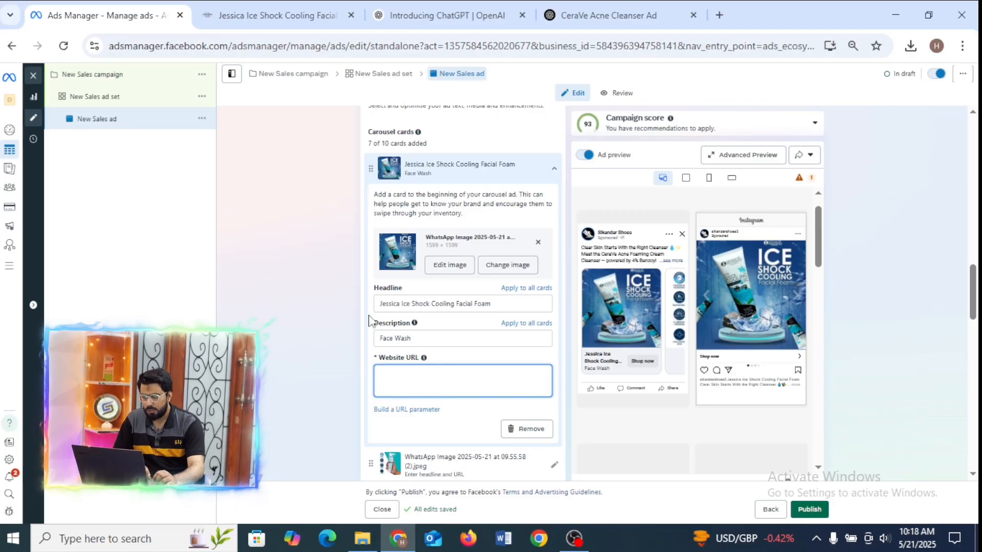
pyautogui.click(276, 15)
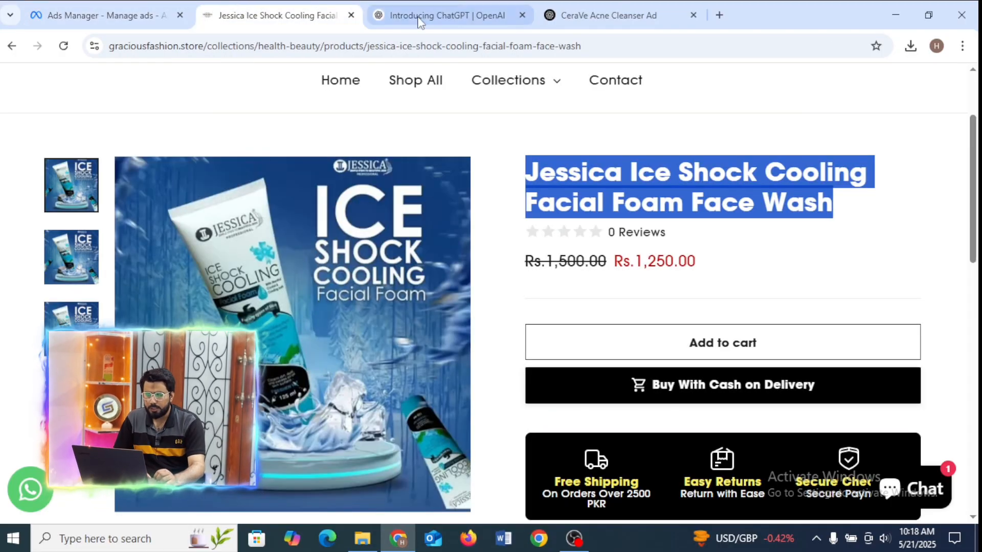
pyautogui.click(639, 47)
pyautogui.hotkey('ctrl', 'c')
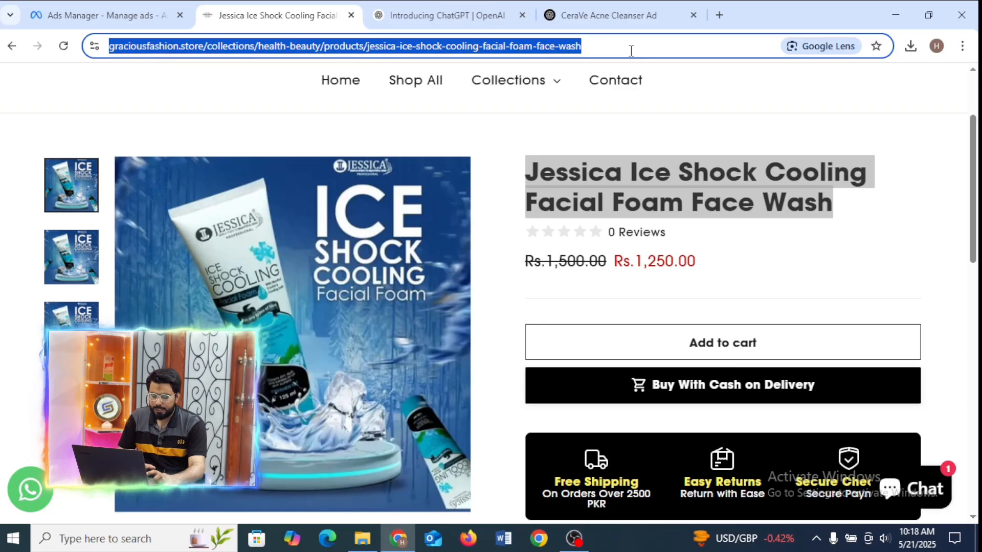
pyautogui.click(102, 15)
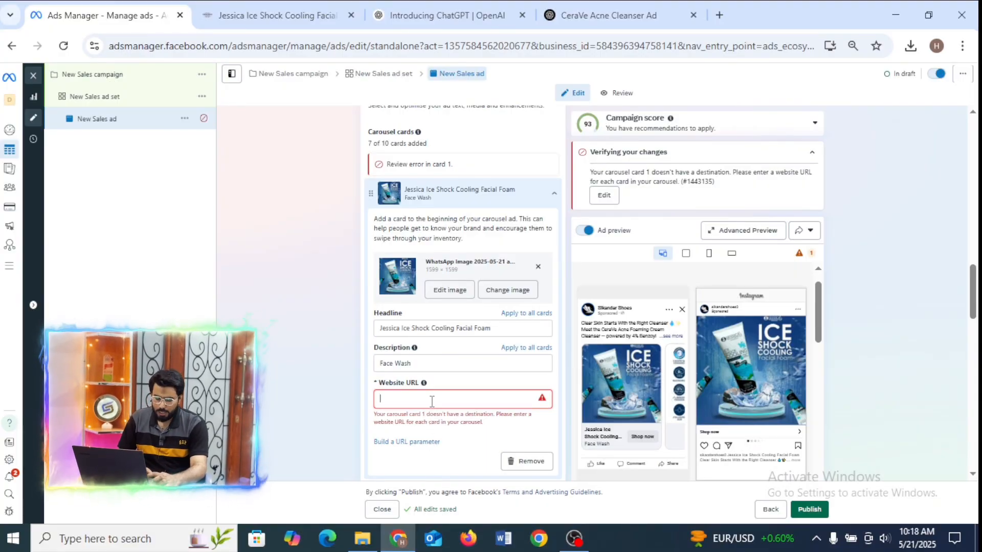
pyautogui.hotkey('ctrl', 'v')
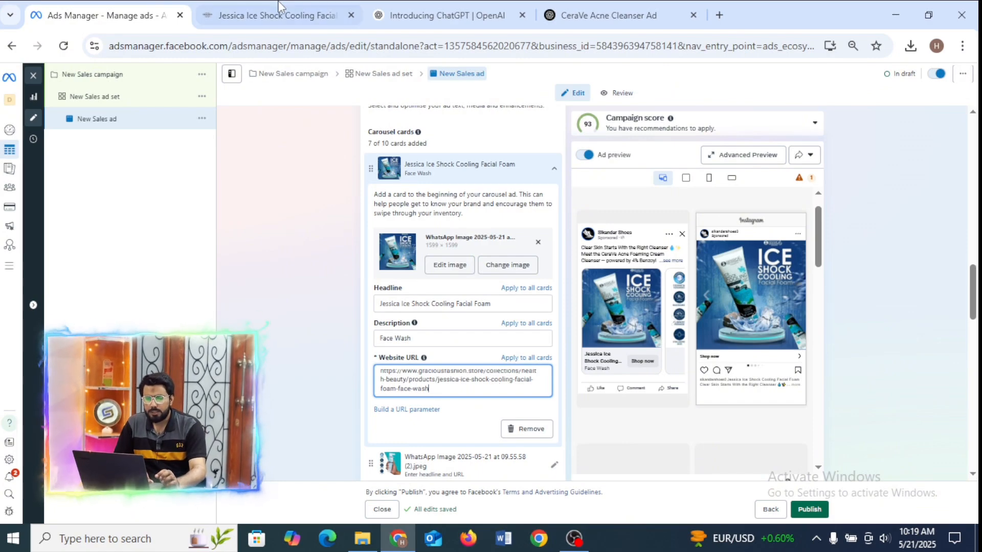
pyautogui.click(305, 6)
pyautogui.click(153, 11)
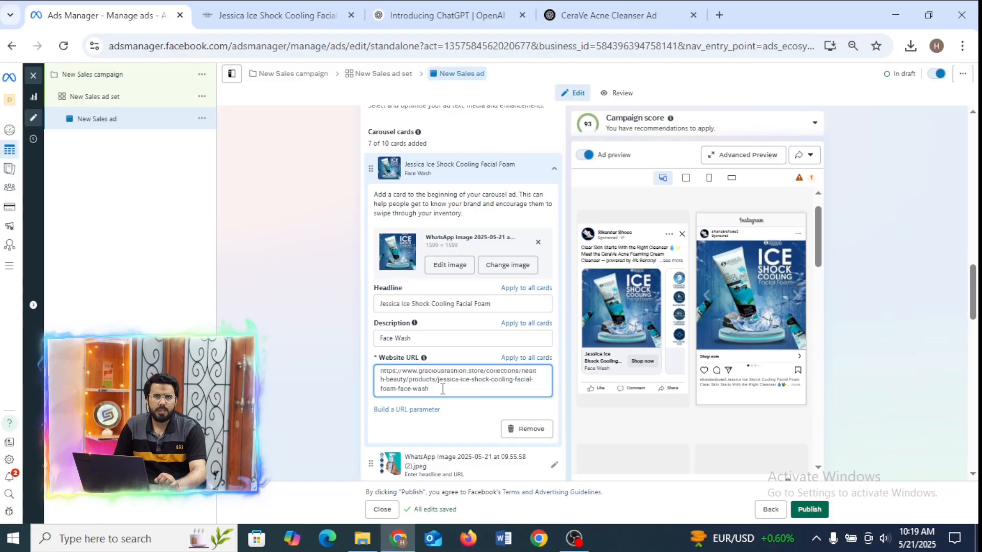
pyautogui.click(306, 7)
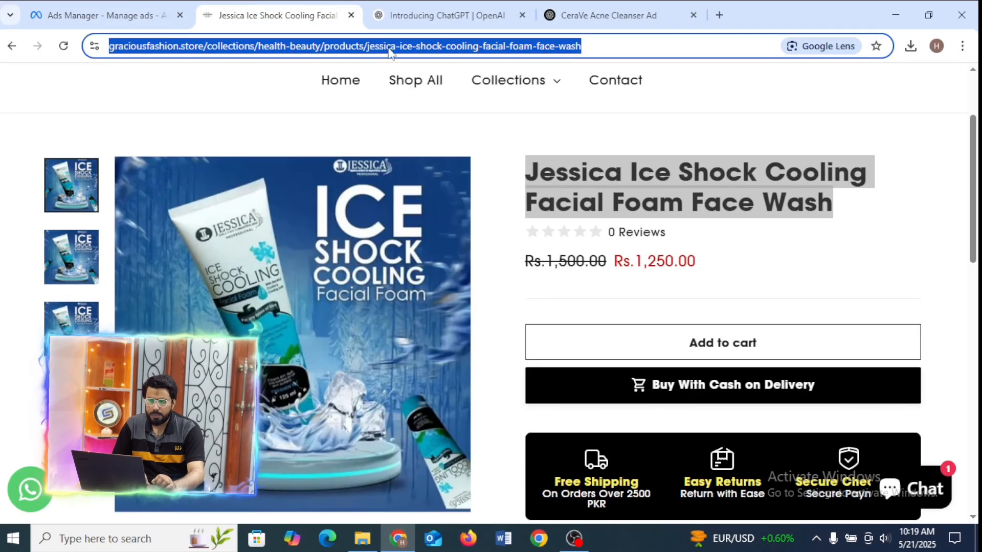
pyautogui.click(383, 50)
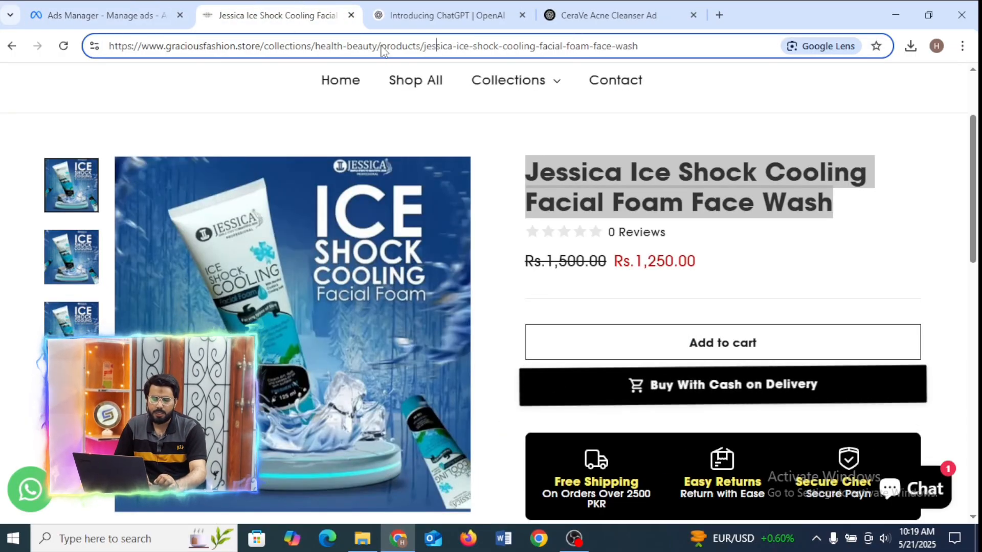
pyautogui.click(154, 13)
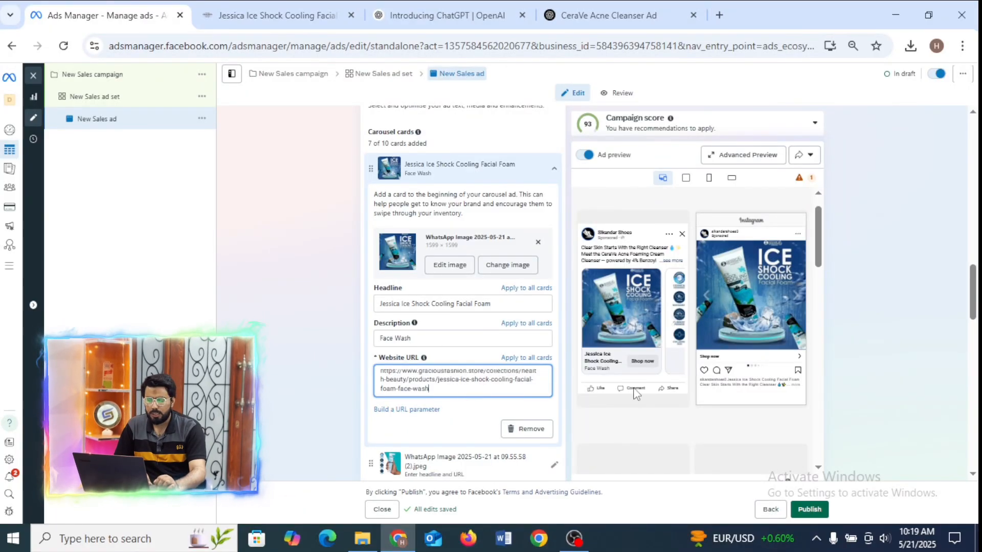
# Open the second carousel card's details for editing and enlarge the page zoom to 80%.
pyautogui.moveTo(978, 284); pyautogui.dragTo(978, 320)
pyautogui.click(450, 226)
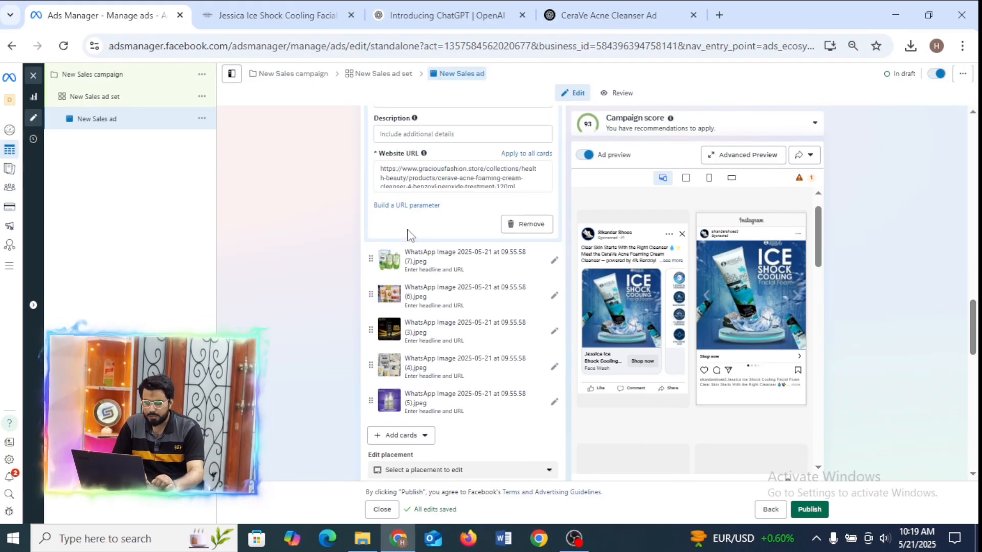
pyautogui.scroll(4, 430, 276)
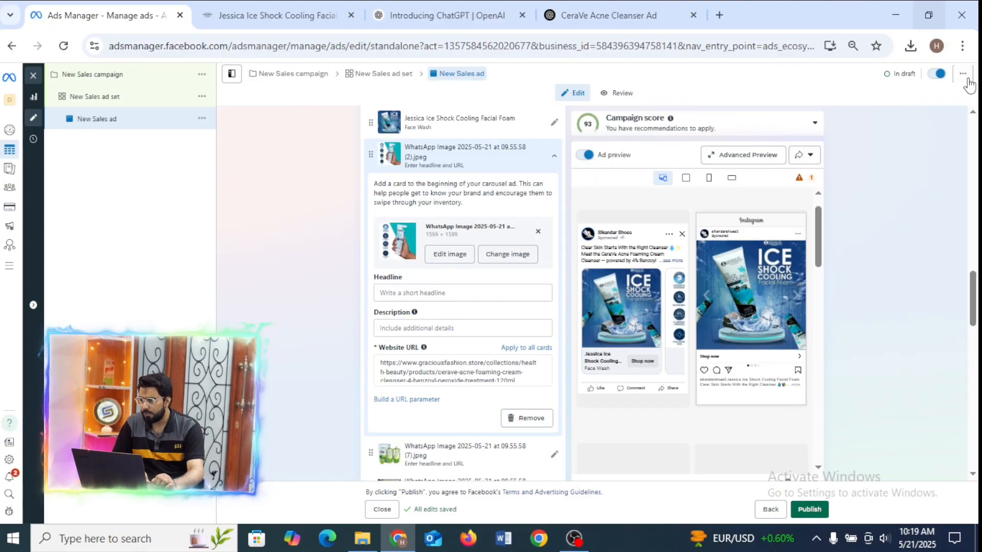
pyautogui.click(961, 46)
pyautogui.click(923, 372)
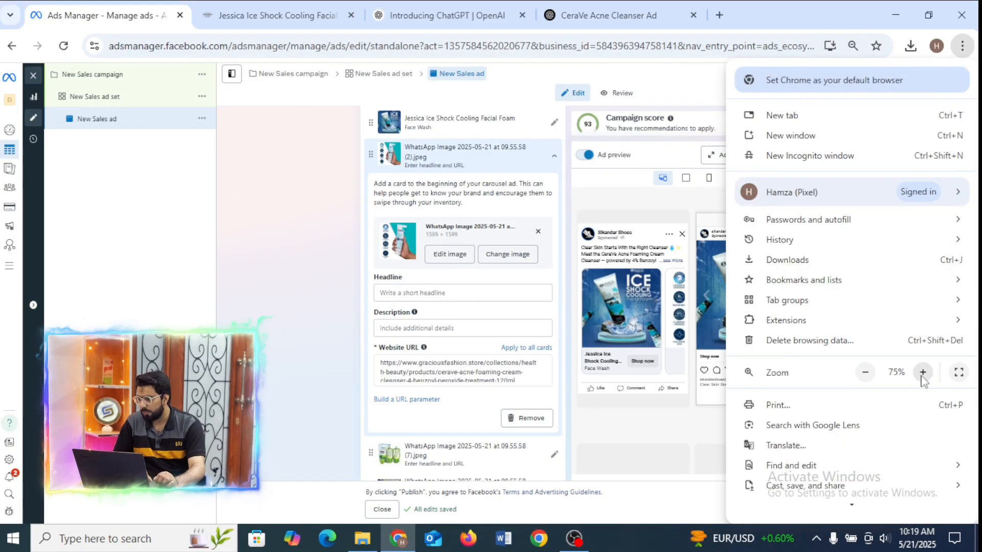
pyautogui.click(923, 372)
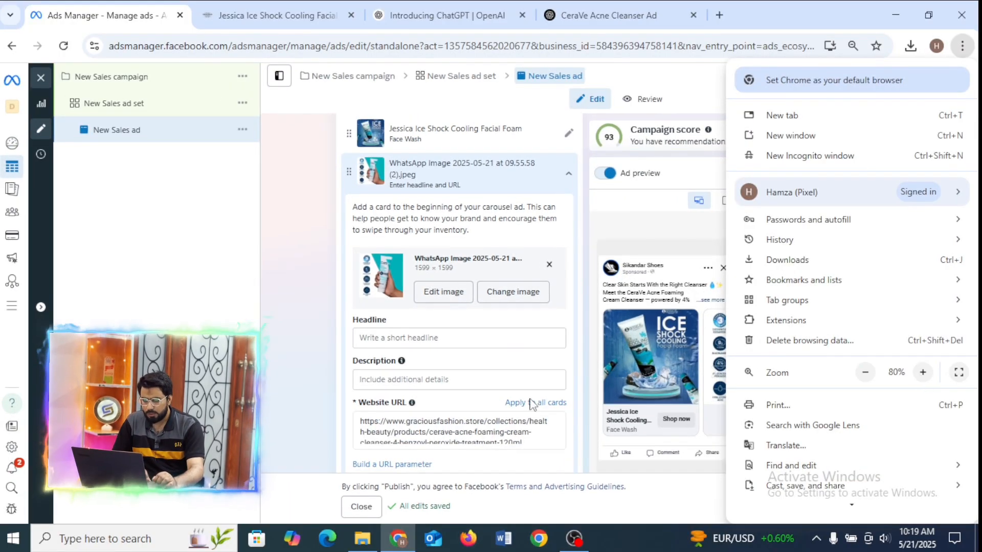
pyautogui.click(274, 312)
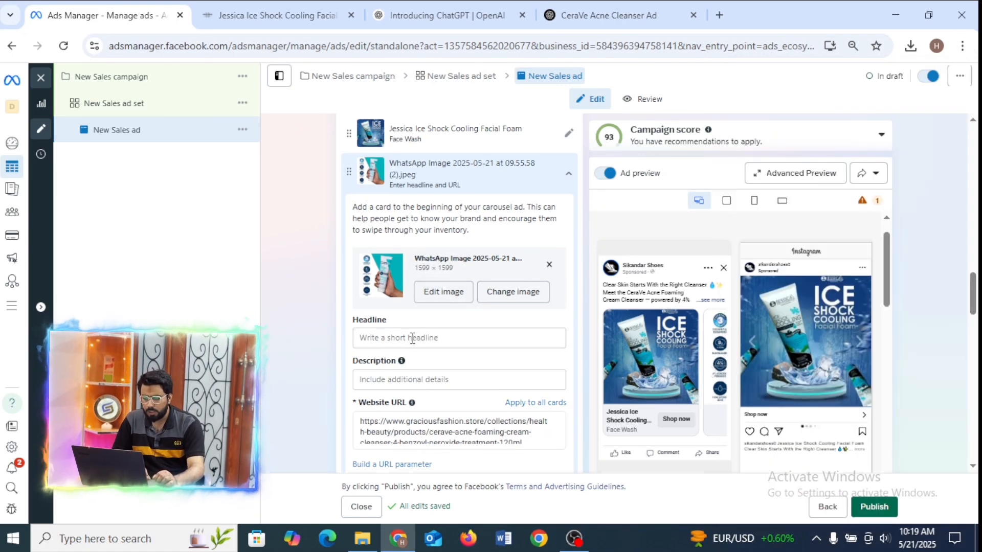
# Check the second card's product in the ad preview and open the matching Cerave Acne Foaming Cream Cleanser page in the Gracious Fashion store.
pyautogui.click(276, 15)
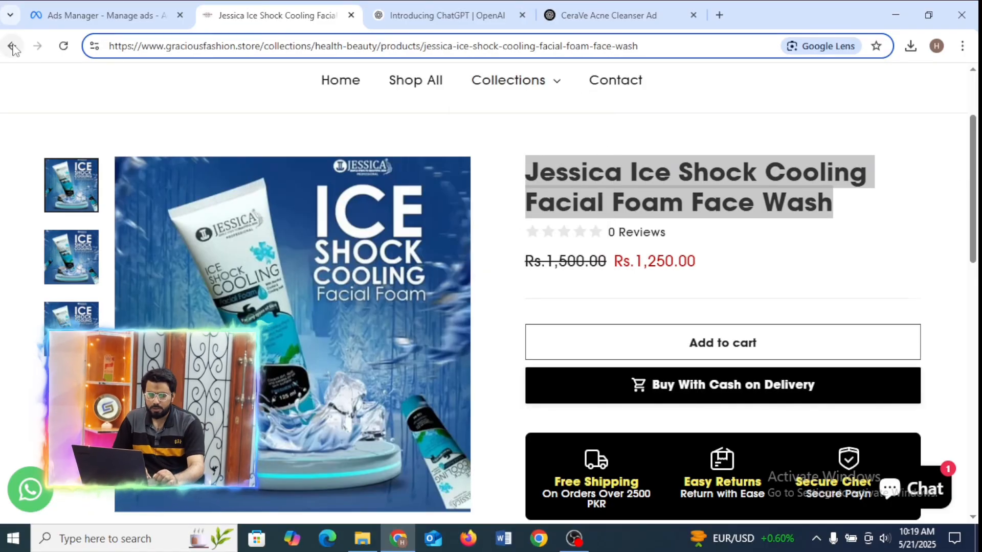
pyautogui.click(143, 8)
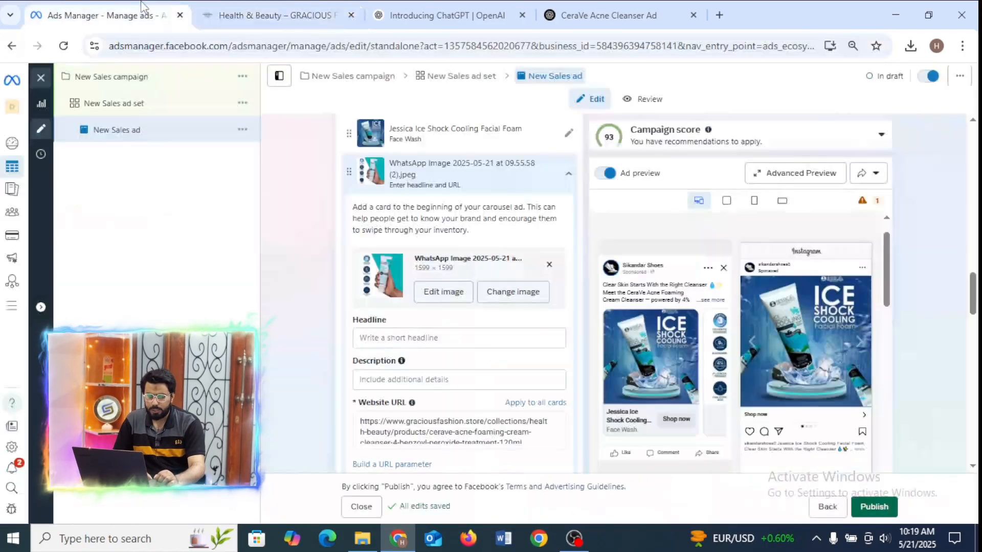
pyautogui.click(717, 370)
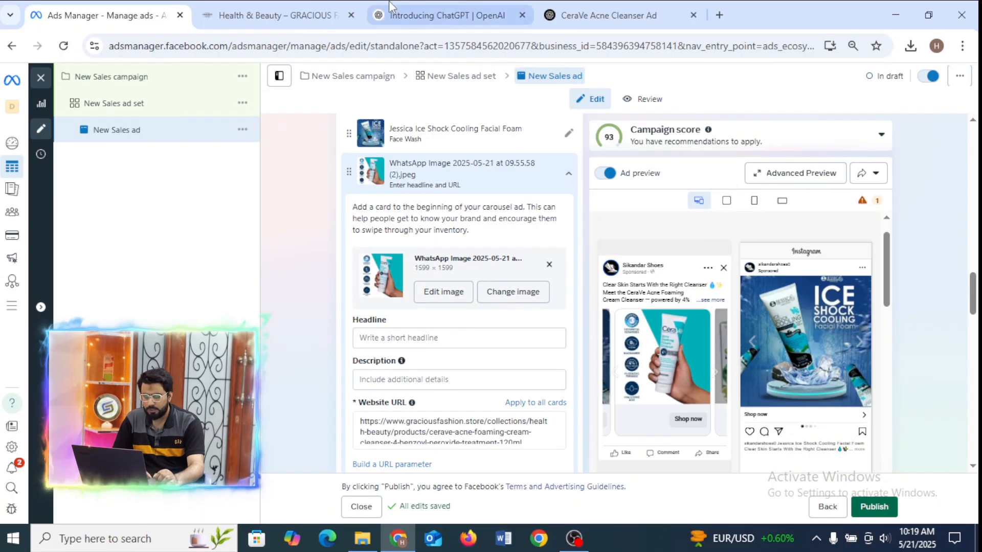
pyautogui.click(274, 8)
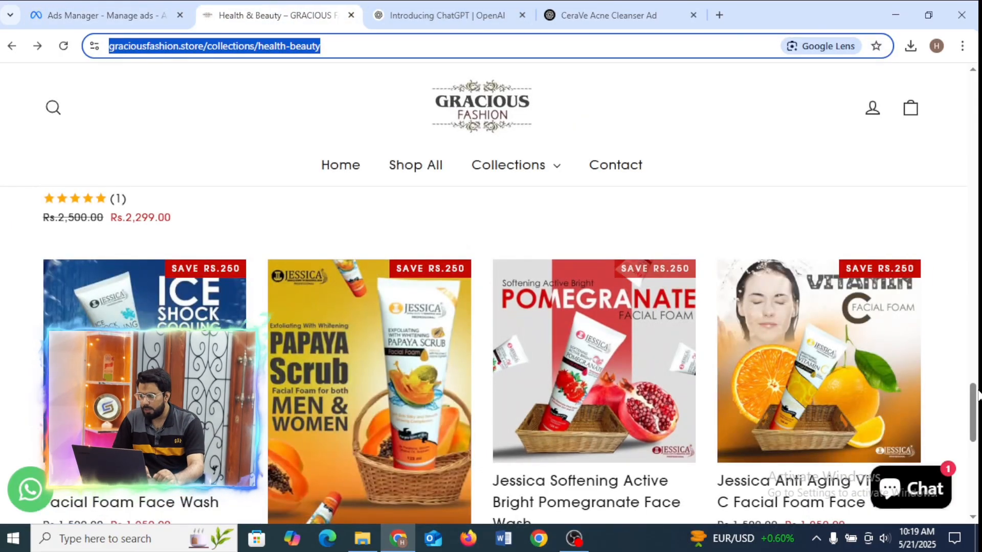
pyautogui.click(977, 399)
pyautogui.moveTo(976, 399); pyautogui.dragTo(975, 348)
pyautogui.click(415, 359)
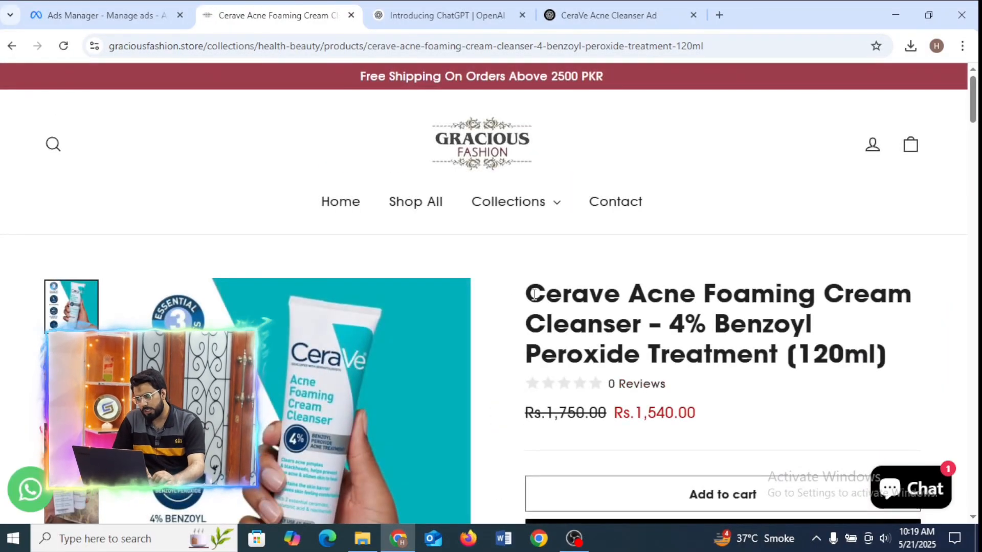
# Copy "Cerave Acne" from the product title into the second card's headline in Ads Manager.
pyautogui.moveTo(534, 298); pyautogui.dragTo(695, 302)
pyautogui.hotkey('ctrl', 'c')
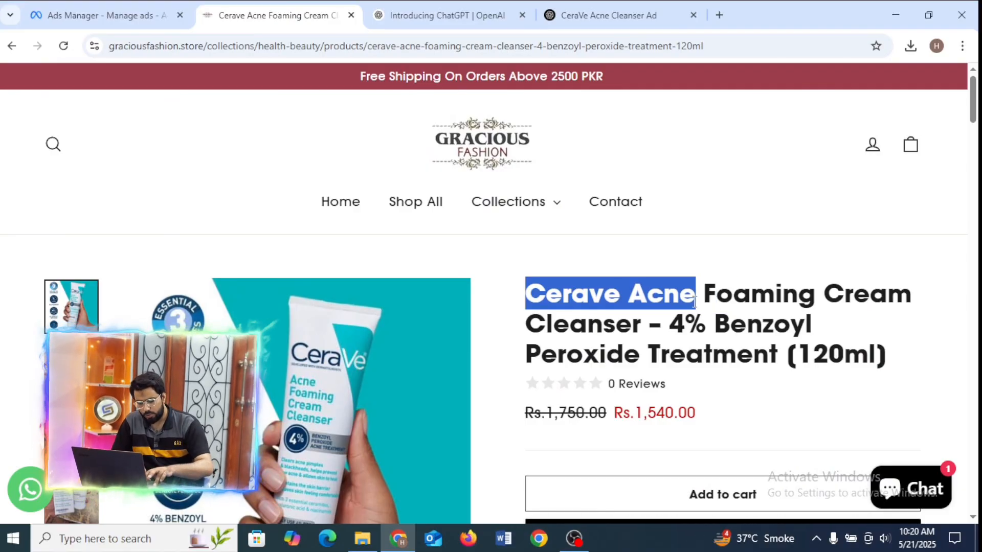
pyautogui.click(79, 7)
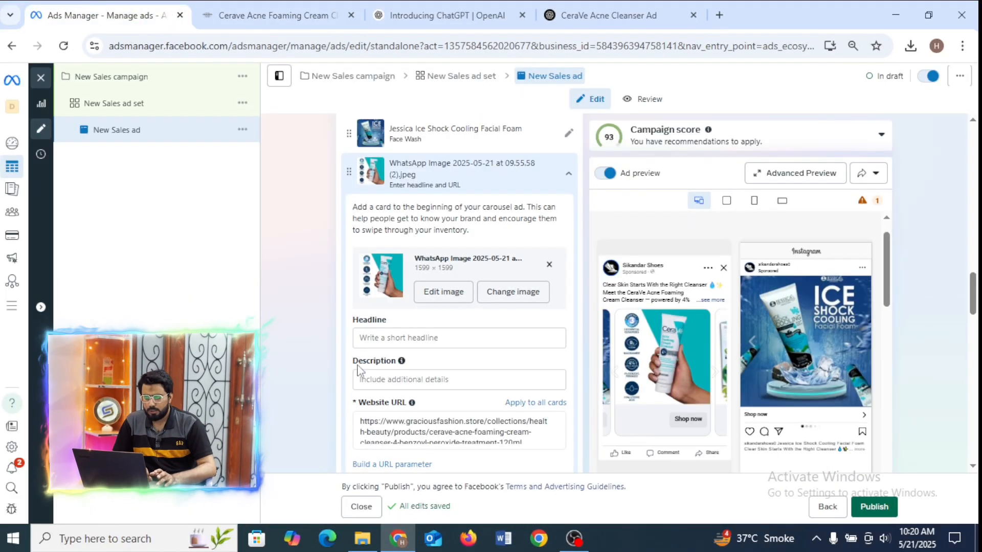
pyautogui.click(408, 340)
pyautogui.hotkey('ctrl', 'v')
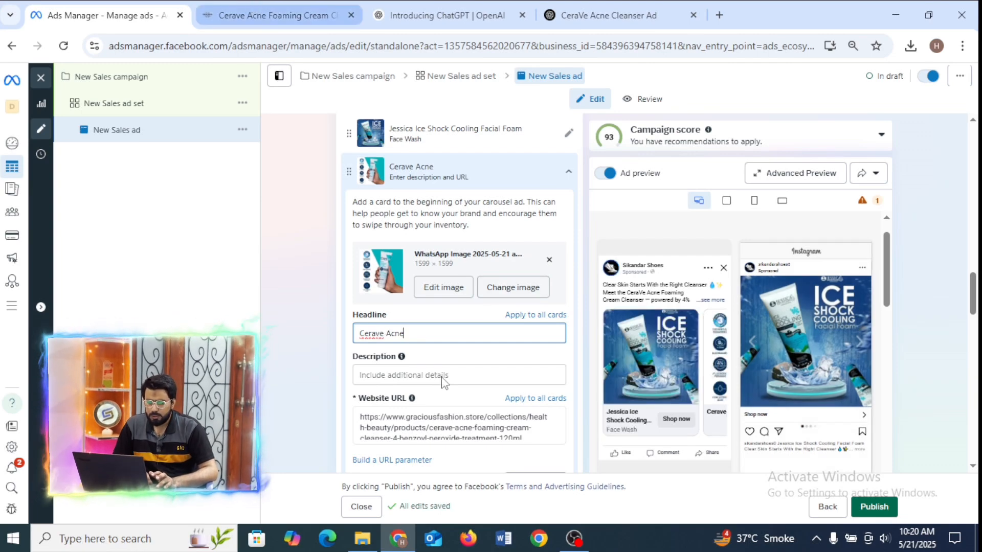
# Extend the second card's headline with "– 4% Benzoyl Peroxide" from the product title and check the card in the Facebook Feed preview.
pyautogui.click(207, 11)
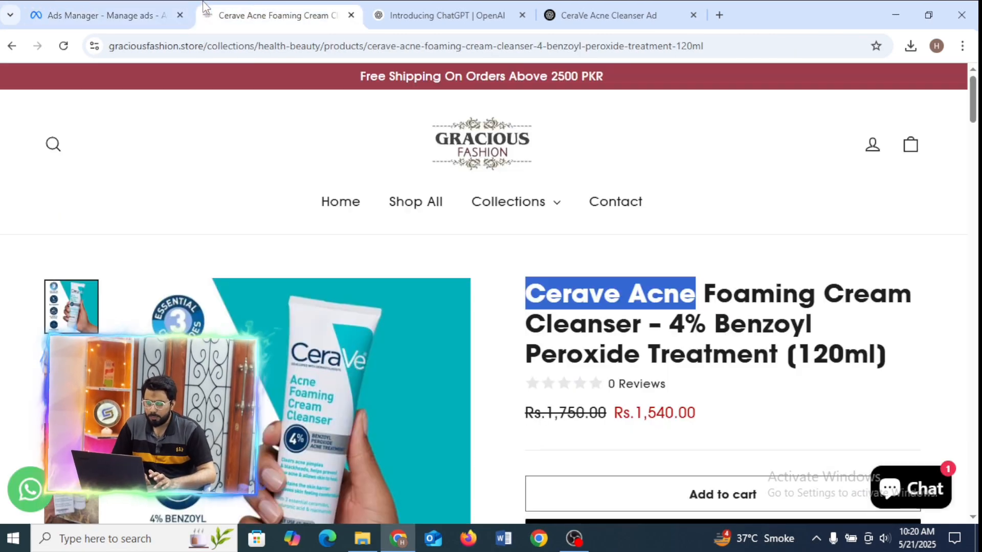
pyautogui.moveTo(705, 294); pyautogui.dragTo(902, 303)
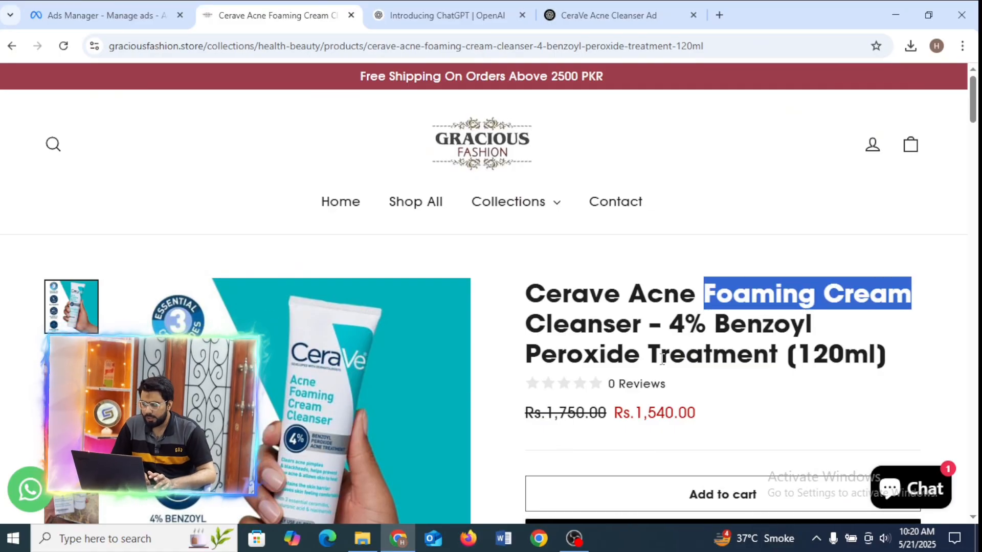
pyautogui.moveTo(649, 323); pyautogui.dragTo(637, 359)
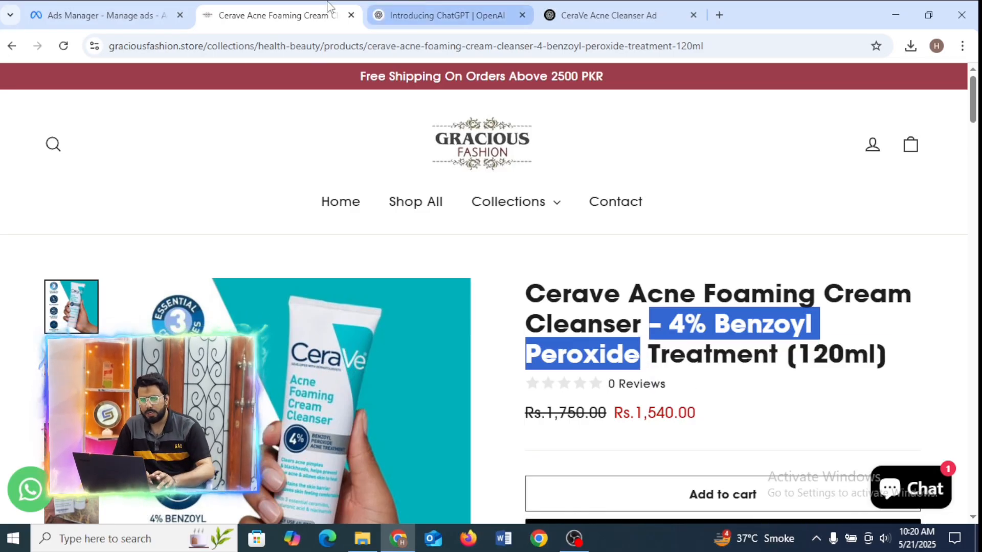
pyautogui.click(92, 14)
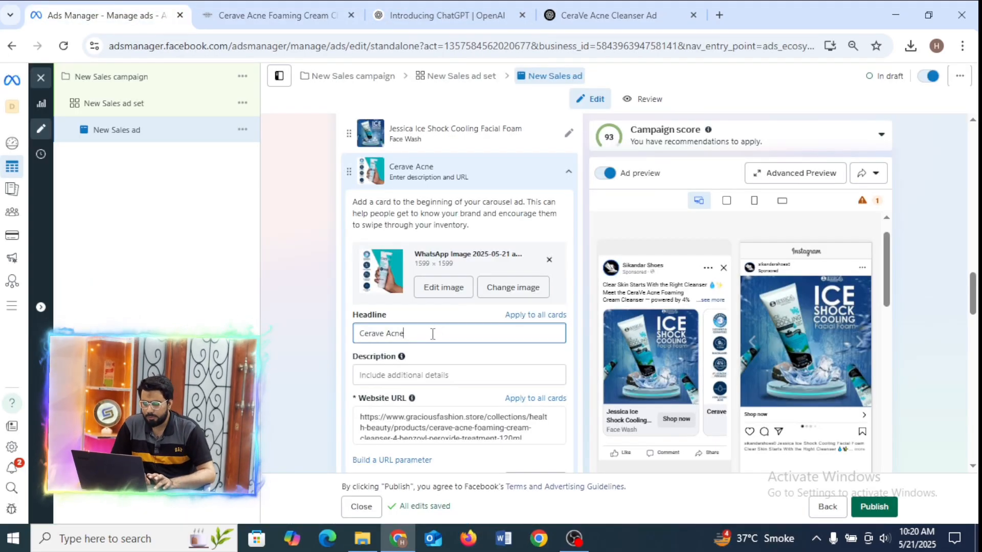
pyautogui.write('– 4% Benzoyl Peroxide')
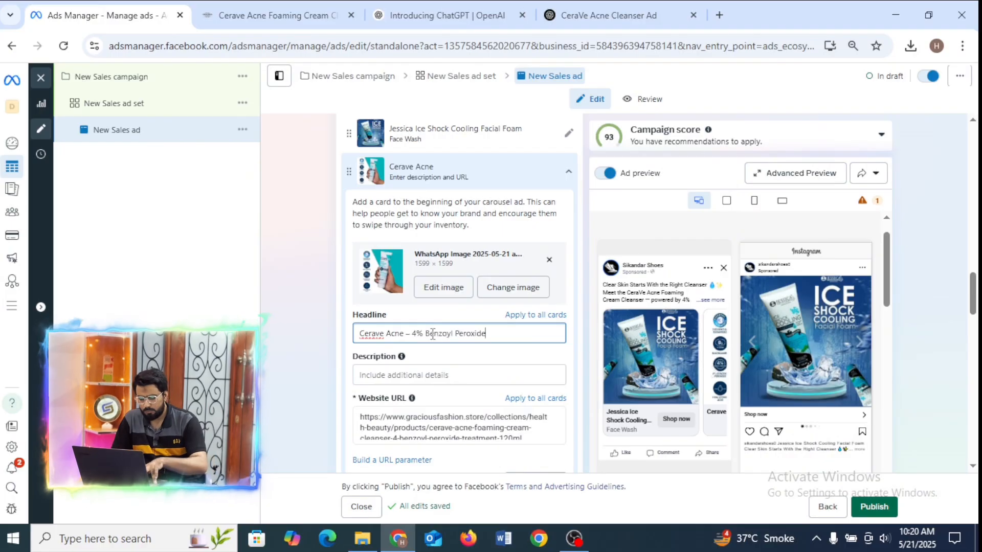
pyautogui.click(719, 366)
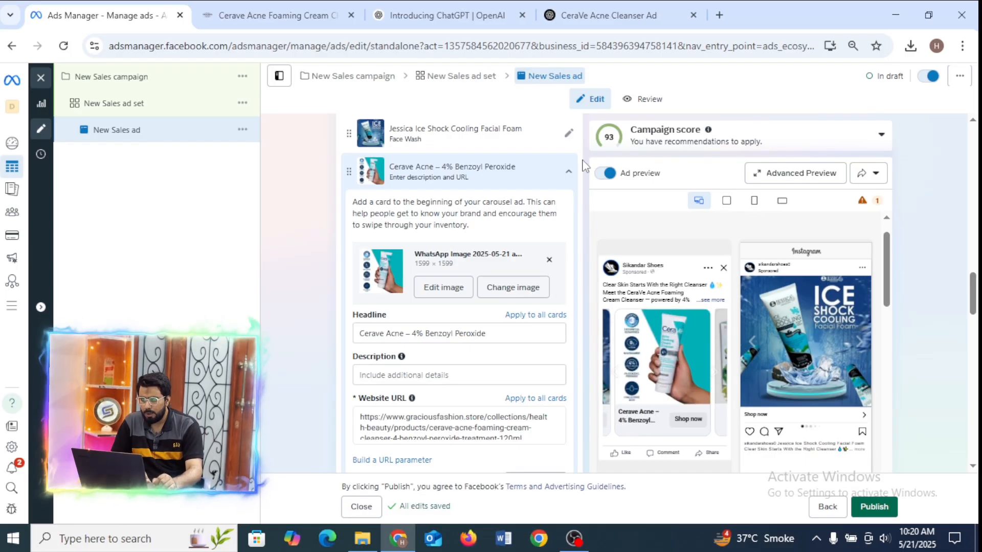
# Copy "Foaming Cream Cleanser" from the product title into the second card's description, check the preview and shorten the description to "Cleanser".
pyautogui.click(276, 8)
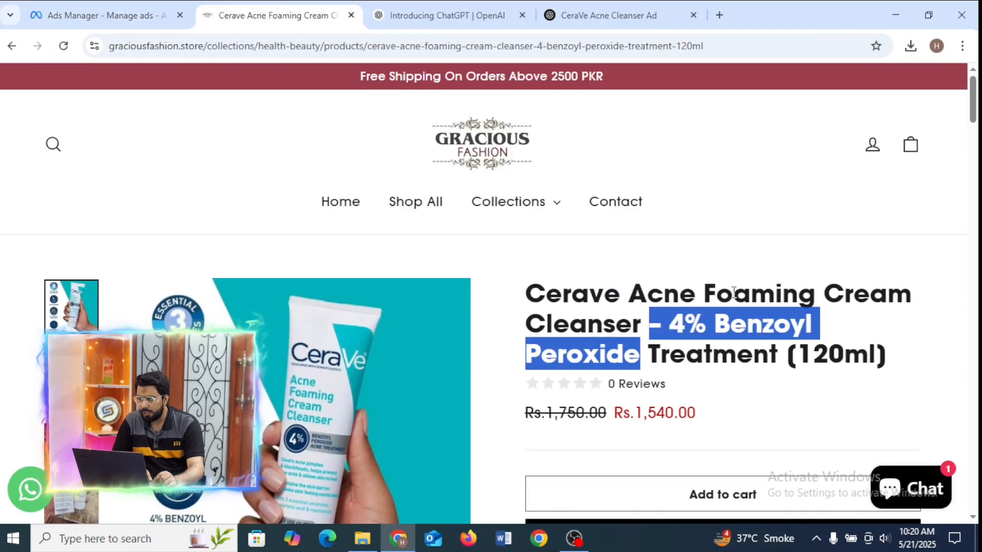
pyautogui.moveTo(704, 294); pyautogui.dragTo(628, 330)
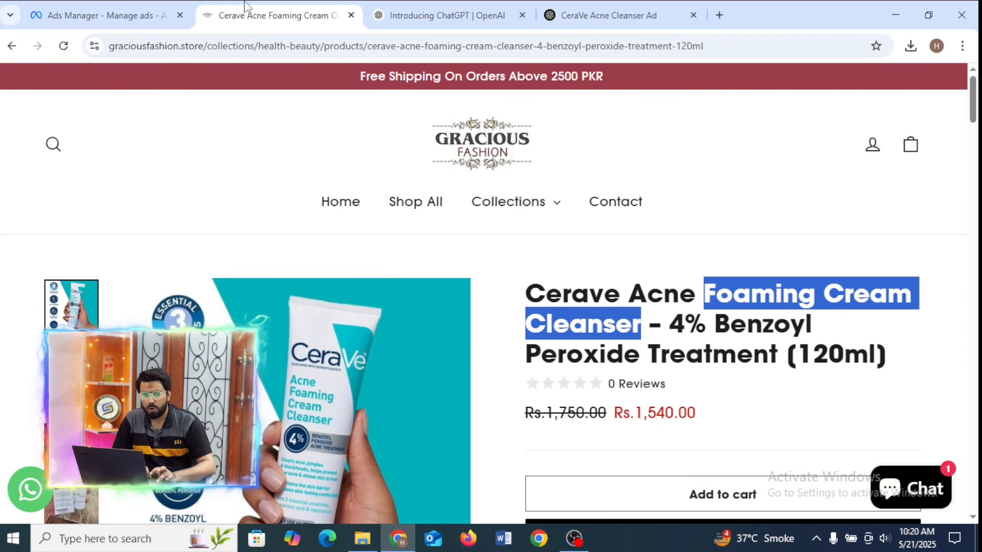
pyautogui.click(134, 10)
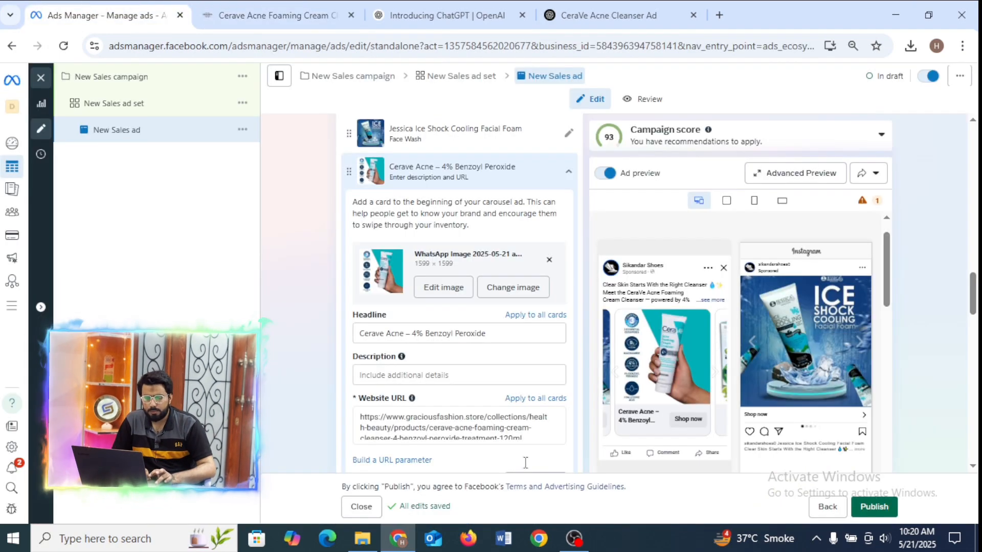
pyautogui.click(443, 375)
pyautogui.write('Foaming Cream Cleanser')
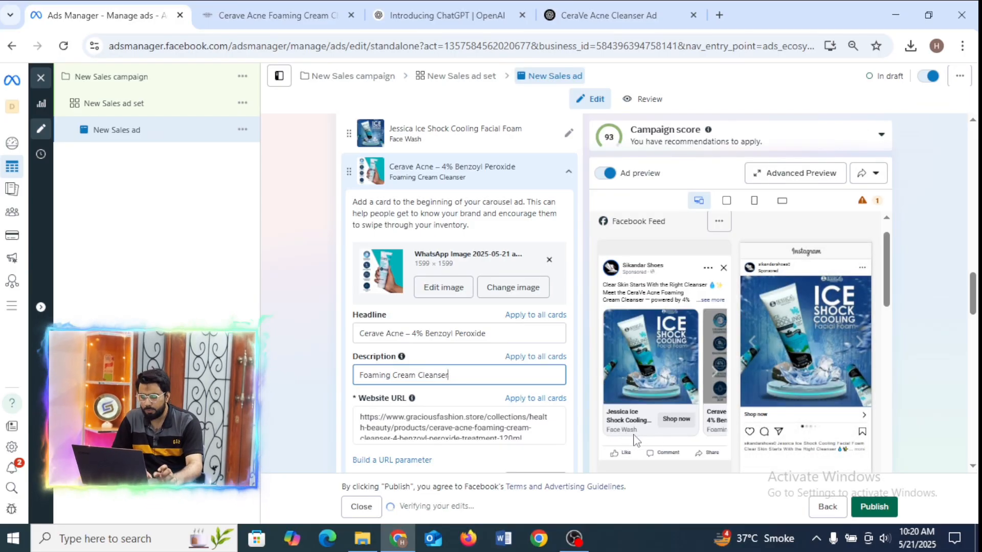
pyautogui.click(716, 372)
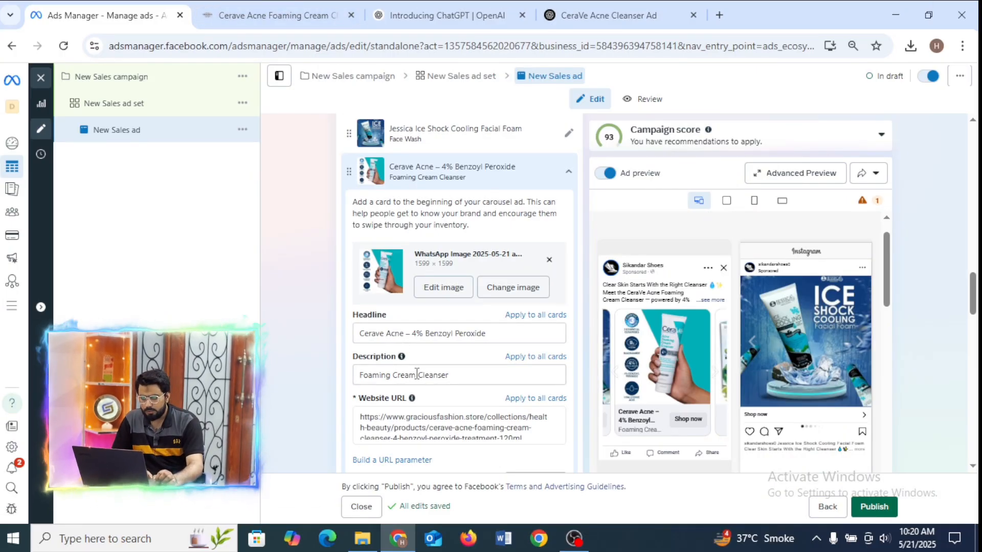
pyautogui.moveTo(416, 375); pyautogui.dragTo(349, 386)
pyautogui.press('BackSpace')
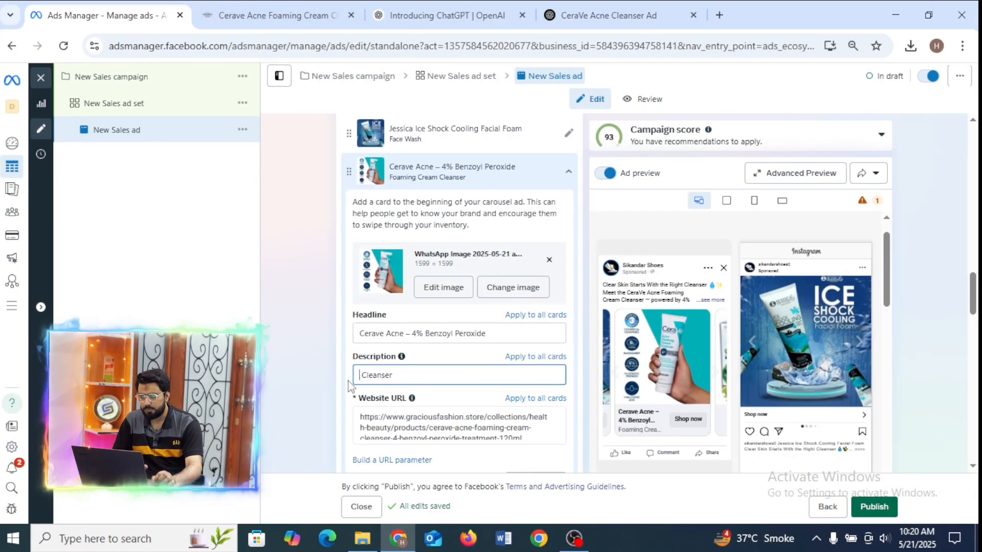
# Remove the space before "Cleanser" in the second card's description and check the neighbouring cards in the Facebook Feed preview.
pyautogui.press('Delete')
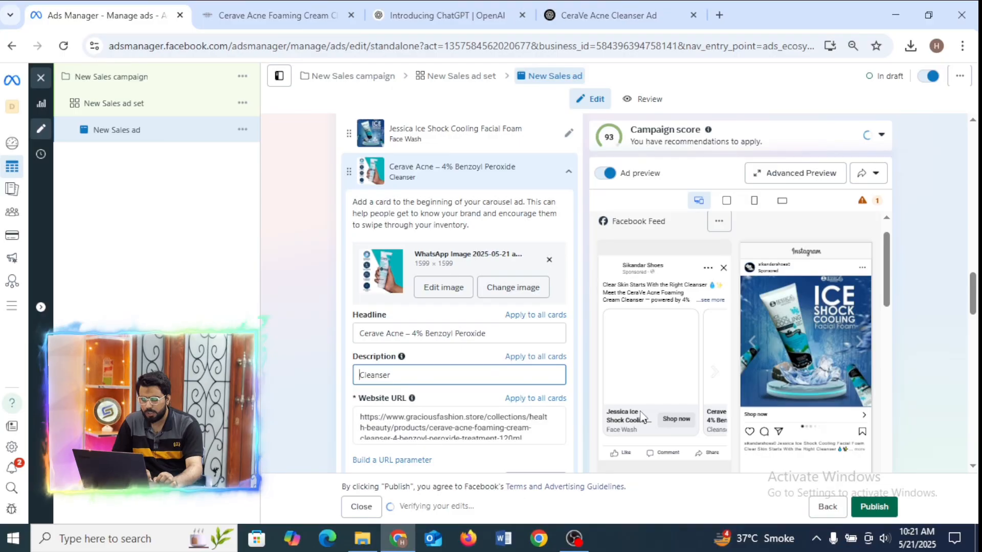
pyautogui.click(713, 371)
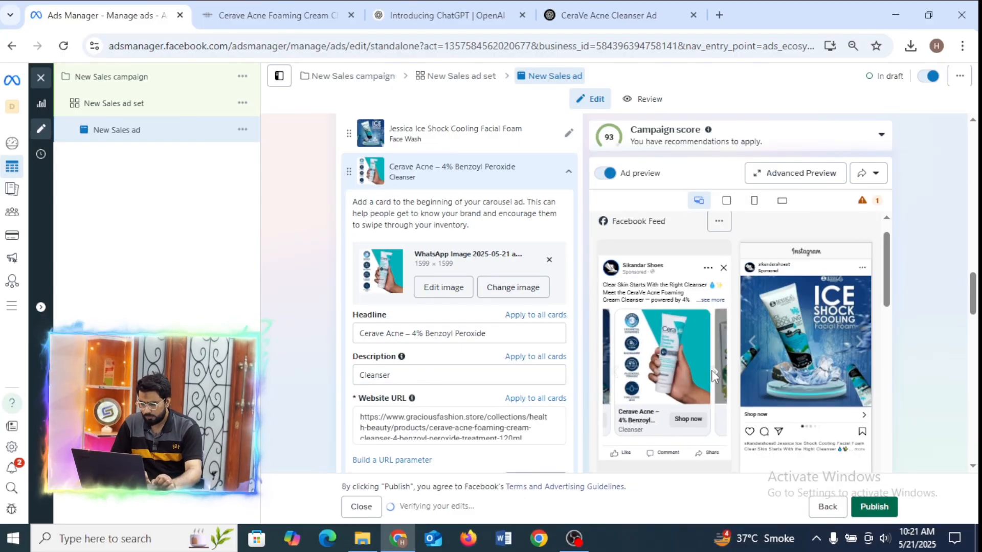
pyautogui.click(715, 371)
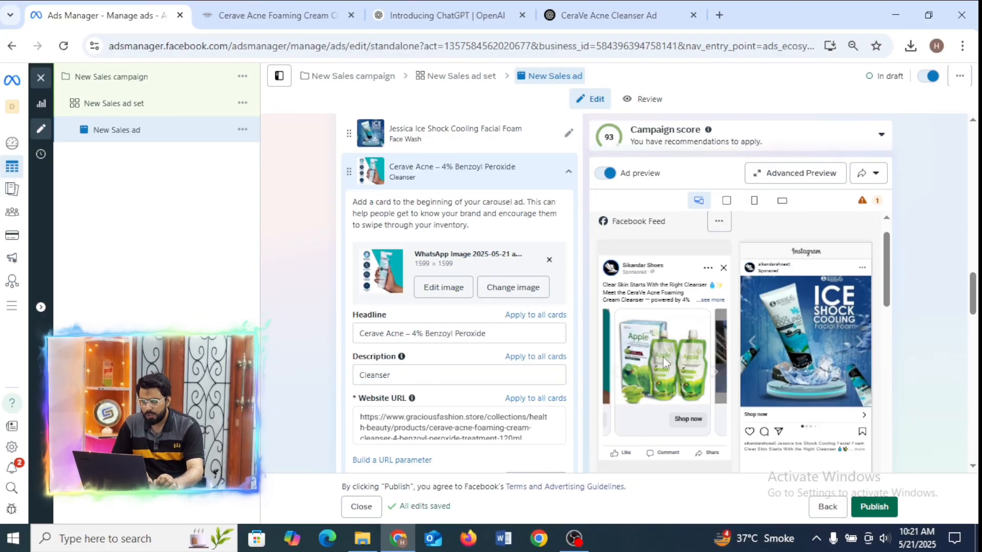
pyautogui.click(603, 372)
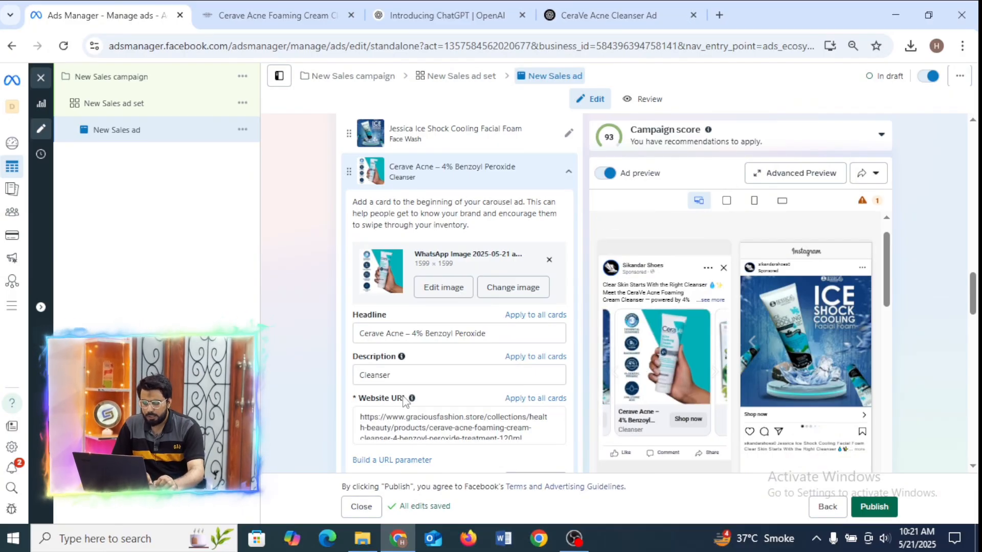
# Replace the second card's website URL with the address copied from the Cerave Acne Foaming Cream Cleanser product page.
pyautogui.click(413, 130)
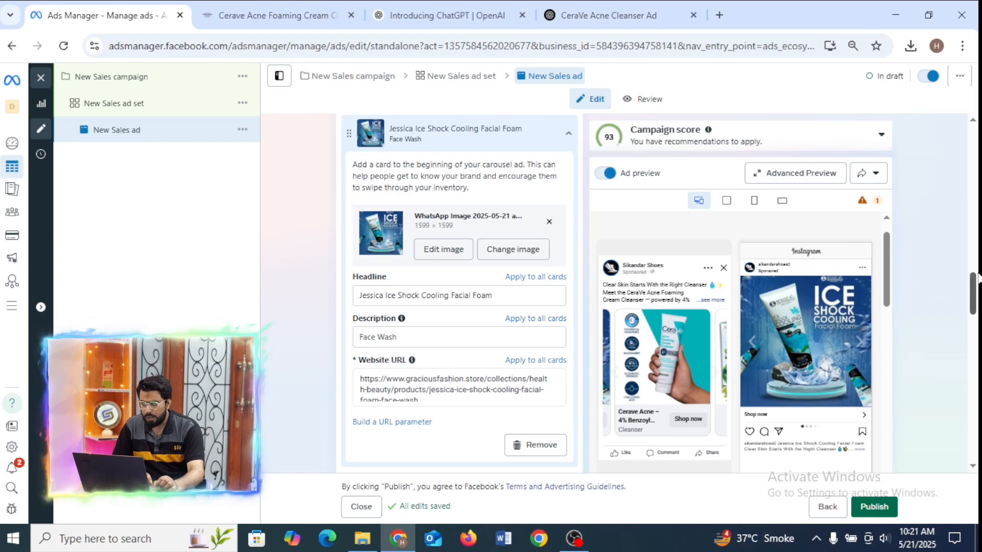
pyautogui.scroll(-3, 521, 327)
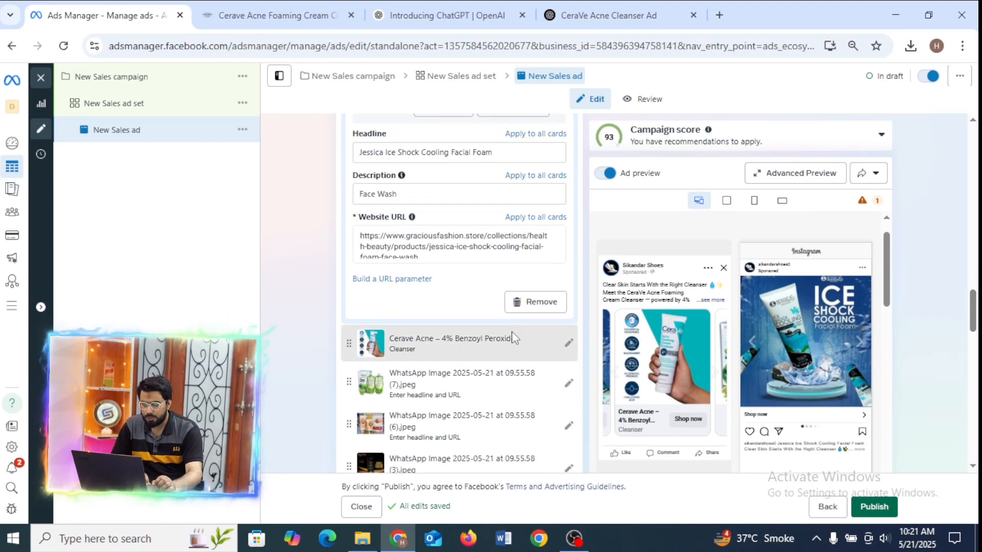
pyautogui.click(510, 340)
pyautogui.moveTo(522, 295); pyautogui.dragTo(322, 265)
pyautogui.press('BackSpace')
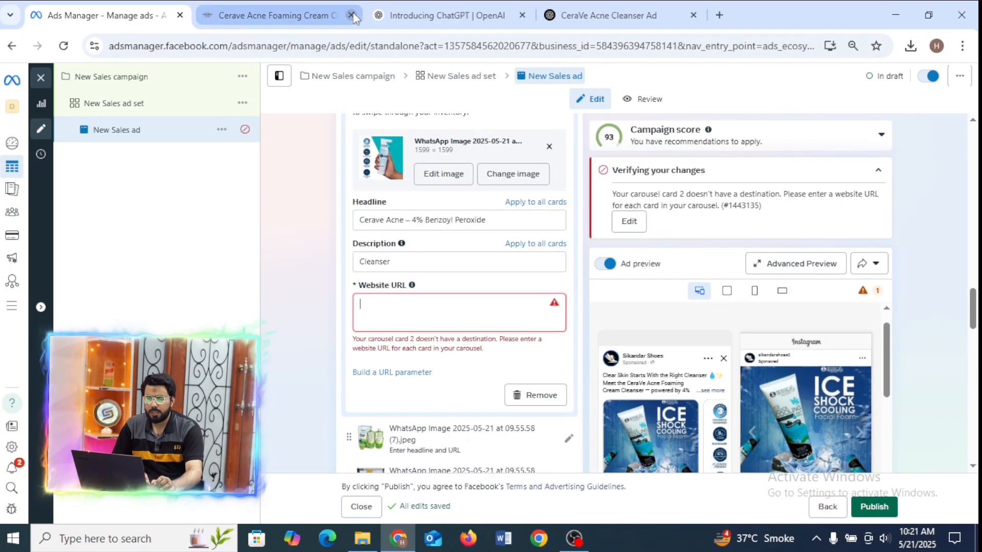
pyautogui.click(317, 15)
pyautogui.click(462, 50)
pyautogui.hotkey('ctrl', 'c')
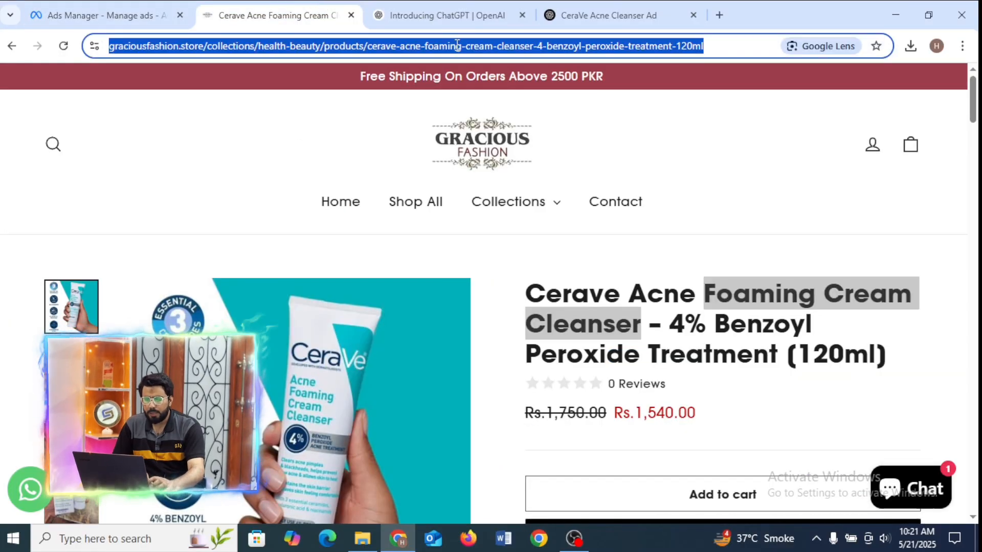
pyautogui.click(92, 8)
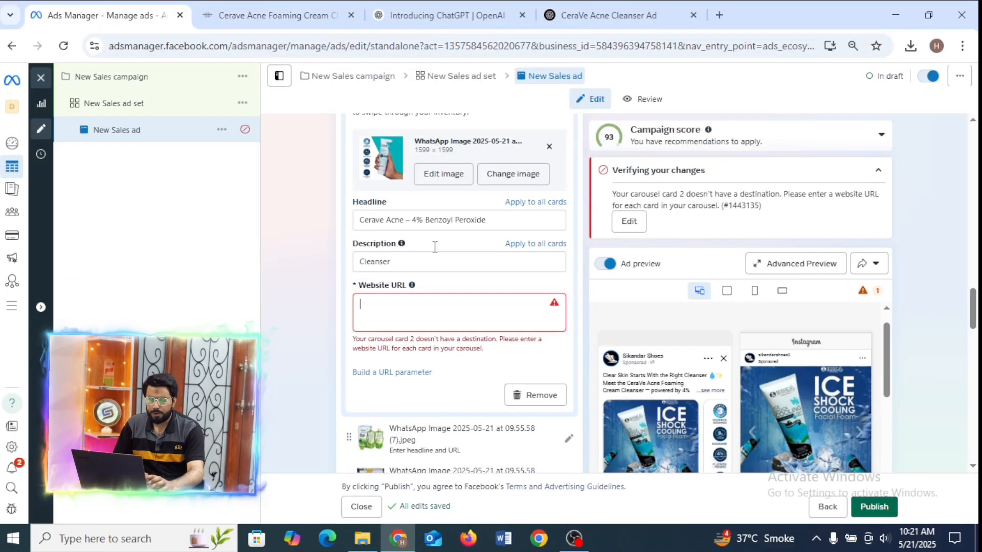
pyautogui.hotkey('ctrl', 'v')
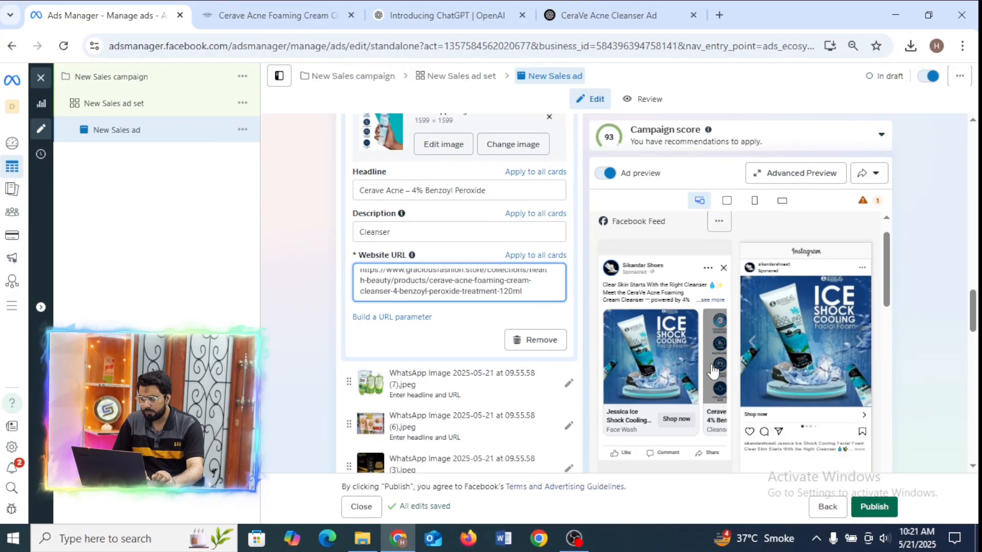
# Check the second card in the Facebook Feed preview and open the third card with the green Apple product for editing.
pyautogui.click(712, 366)
pyautogui.click(716, 371)
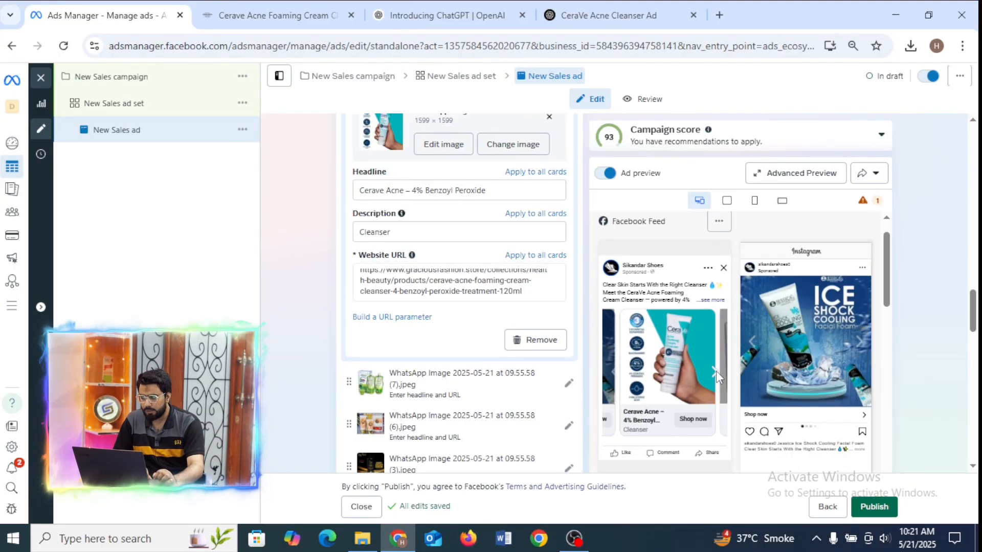
pyautogui.scroll(-2, 974, 307)
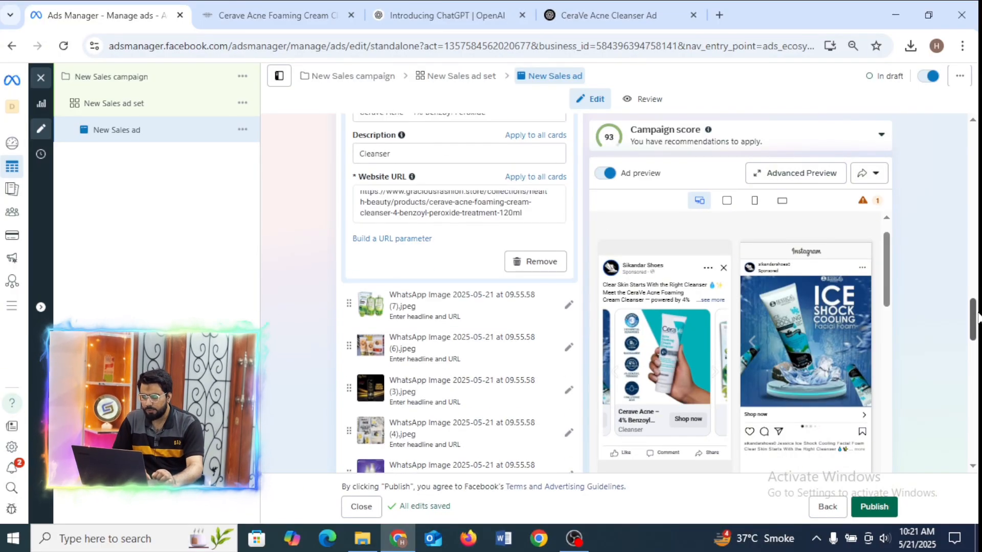
pyautogui.click(476, 269)
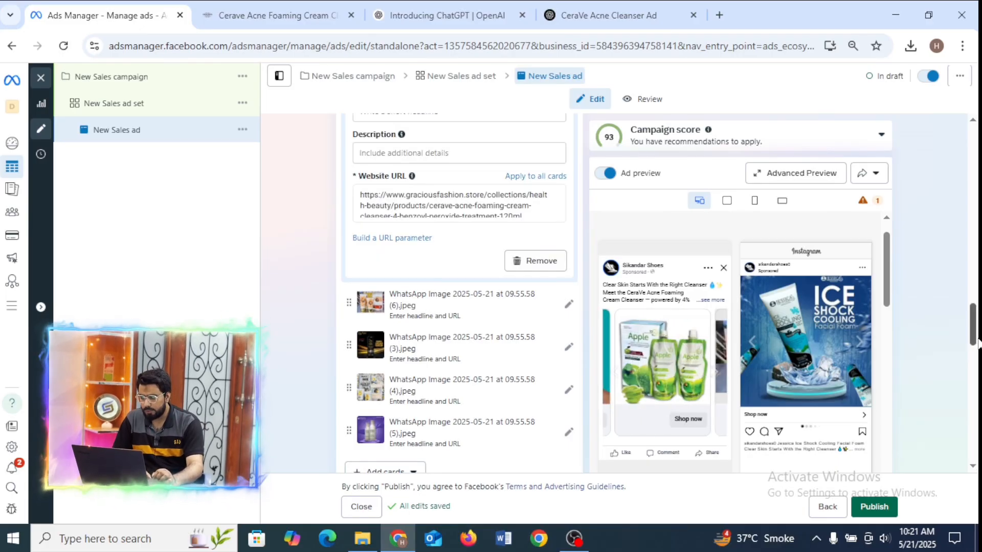
pyautogui.moveTo(974, 336); pyautogui.dragTo(973, 316)
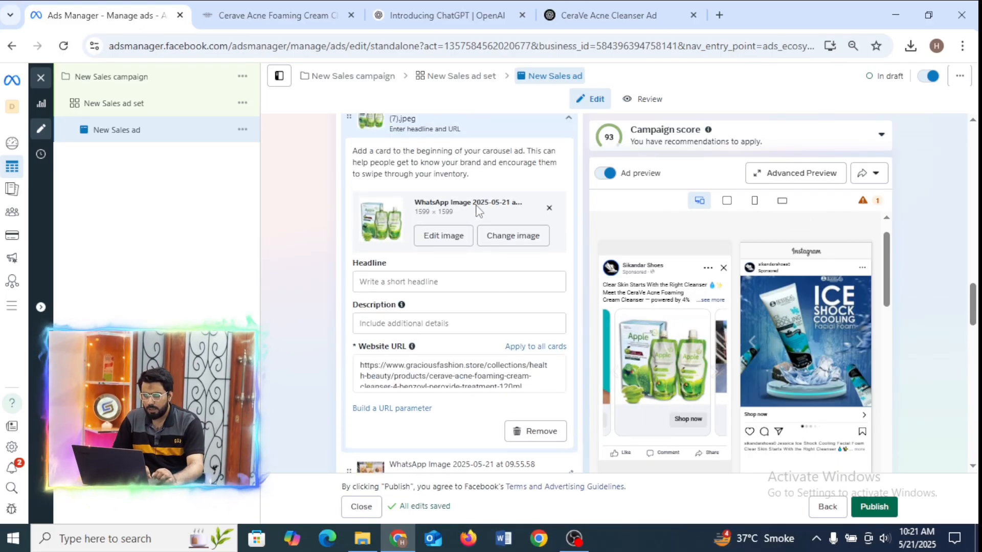
# Open the Apple Hair Color 96 Natural Black Cream page from the Health & Beauty collection of the Gracious Fashion store.
pyautogui.click(264, 14)
pyautogui.click(486, 145)
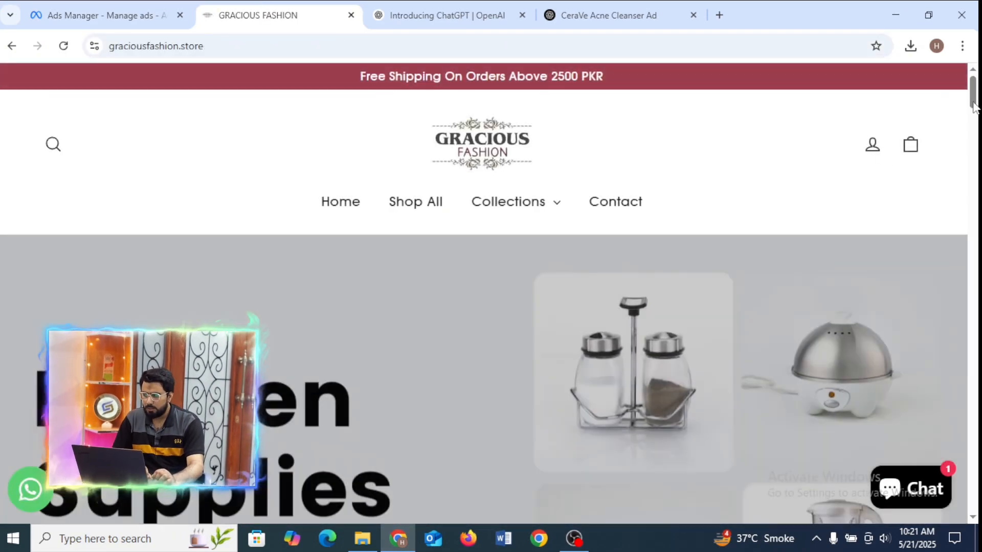
pyautogui.scroll(-10, 705, 297)
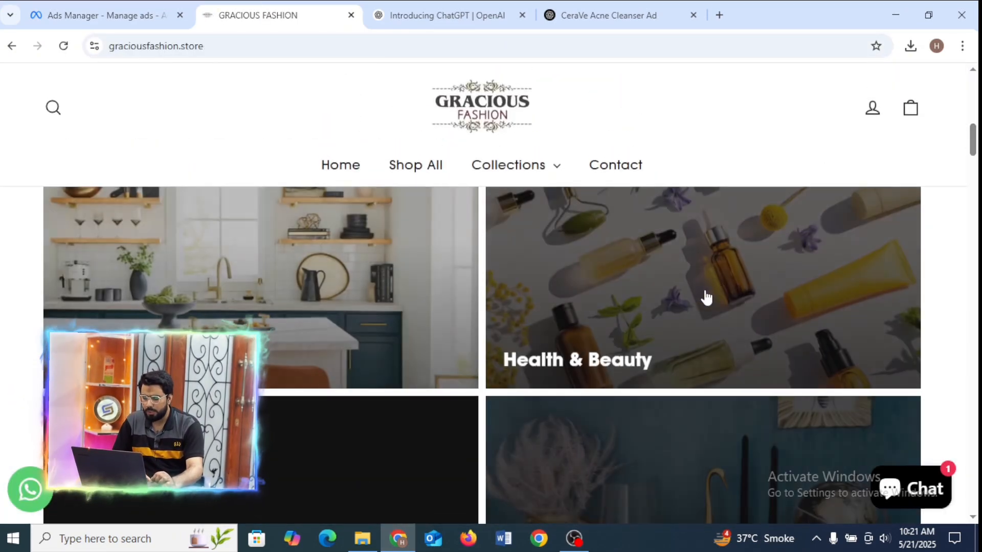
pyautogui.click(706, 291)
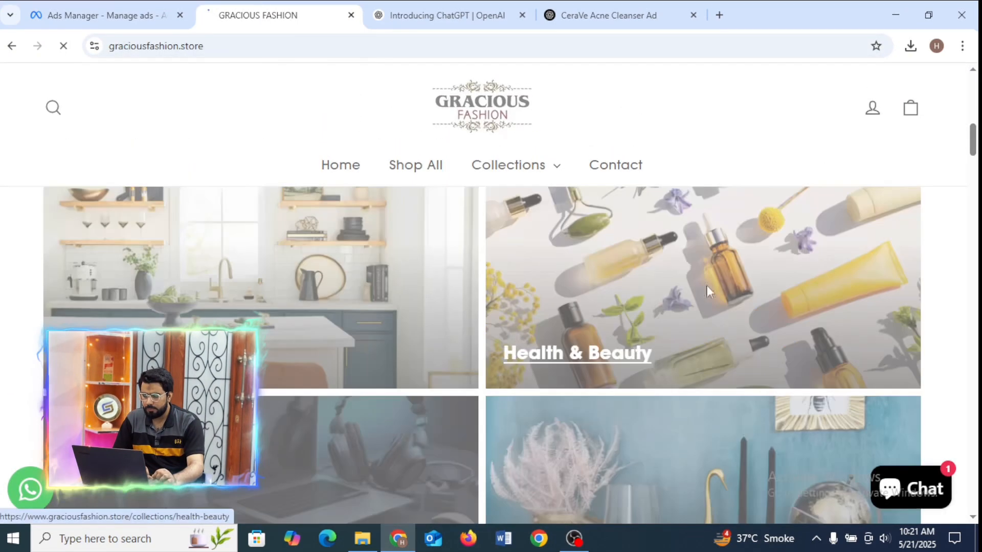
pyautogui.scroll(-8, 333, 402)
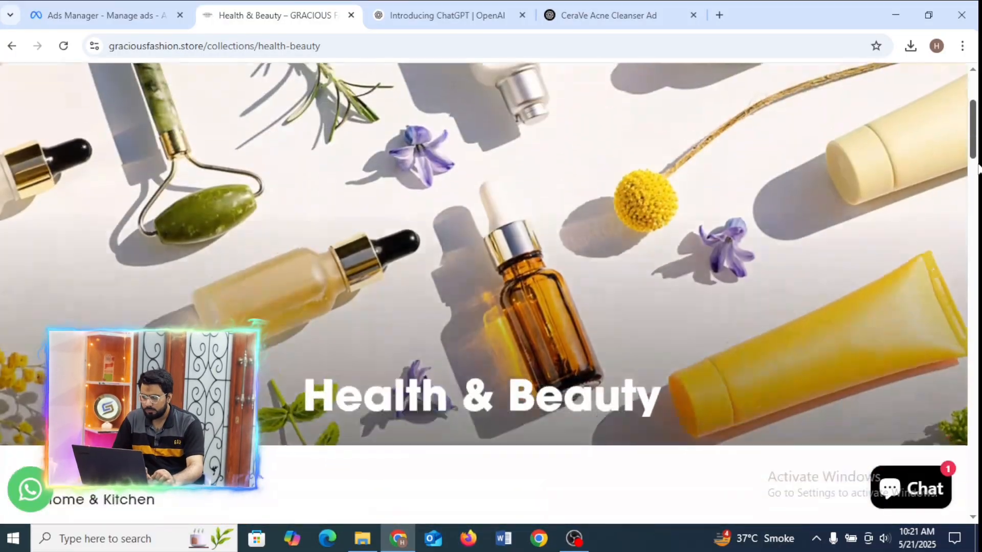
pyautogui.scroll(2, 333, 402)
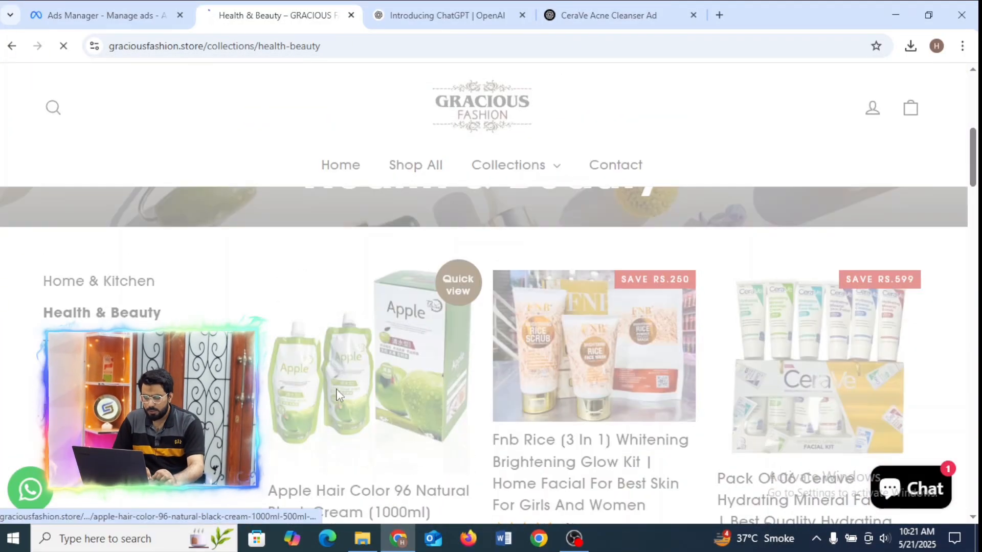
pyautogui.click(333, 402)
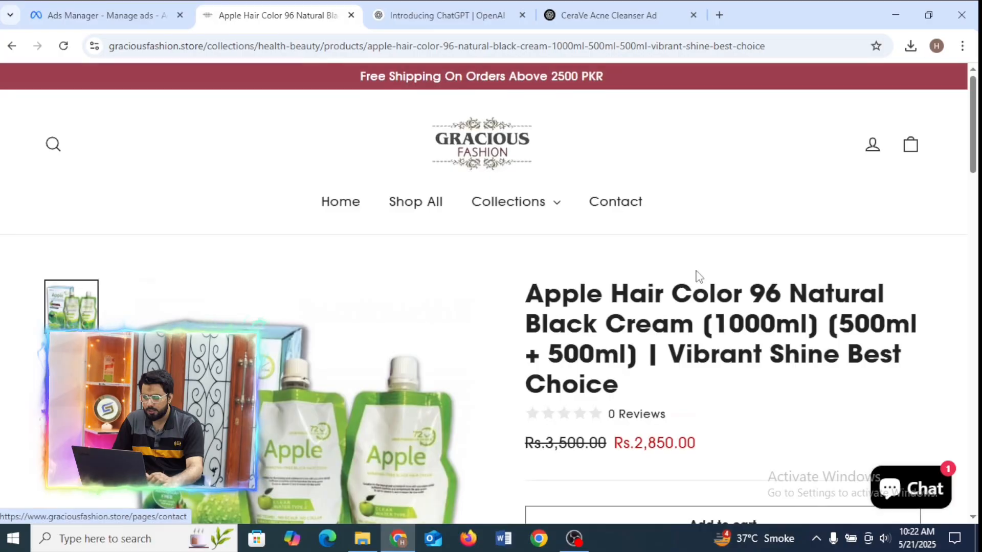
# Copy "Apple Hair Color 96" from the product title into the third card's headline in Ads Manager.
pyautogui.moveTo(526, 299); pyautogui.dragTo(777, 269)
pyautogui.hotkey('ctrl', 'c')
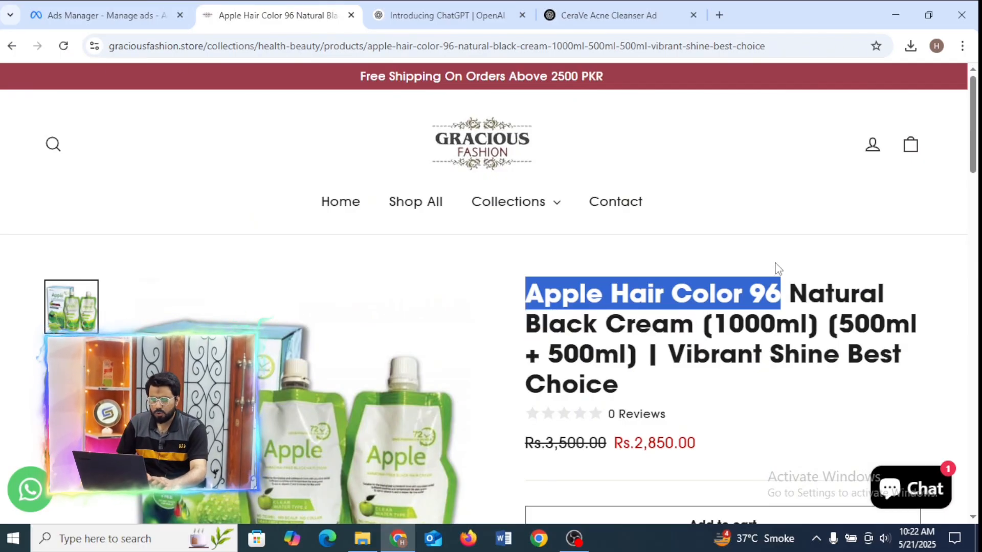
pyautogui.click(105, 15)
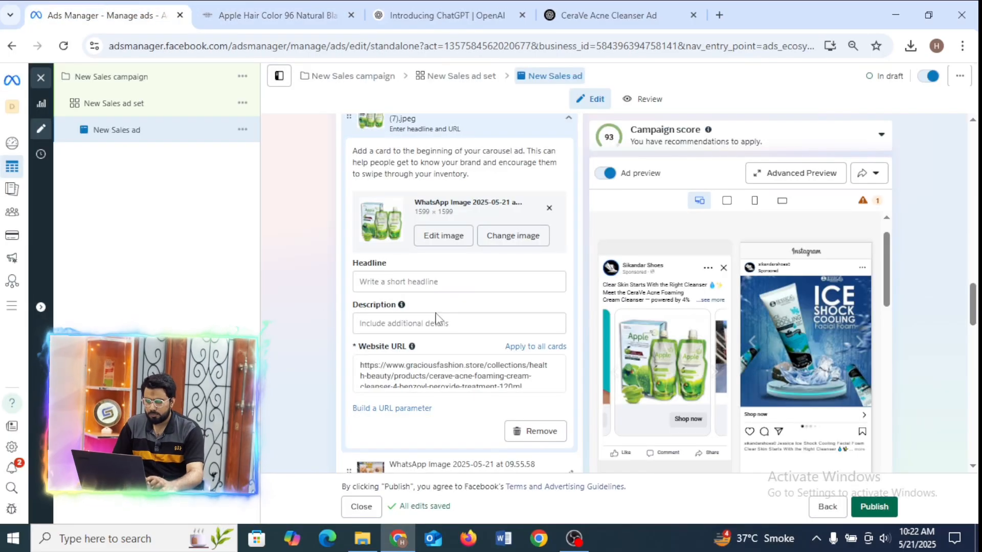
pyautogui.click(444, 283)
pyautogui.hotkey('ctrl', 'v')
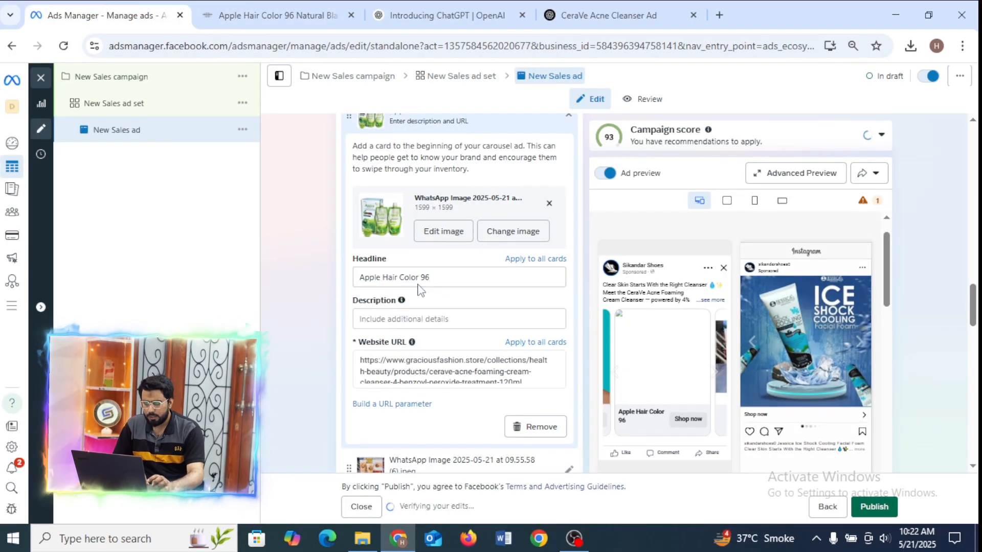
# Remove "Apple Hair Color" from the third card's headline, recheck the product title in the store and clear the remaining headline text.
pyautogui.moveTo(418, 280); pyautogui.dragTo(360, 282)
pyautogui.press('BackSpace')
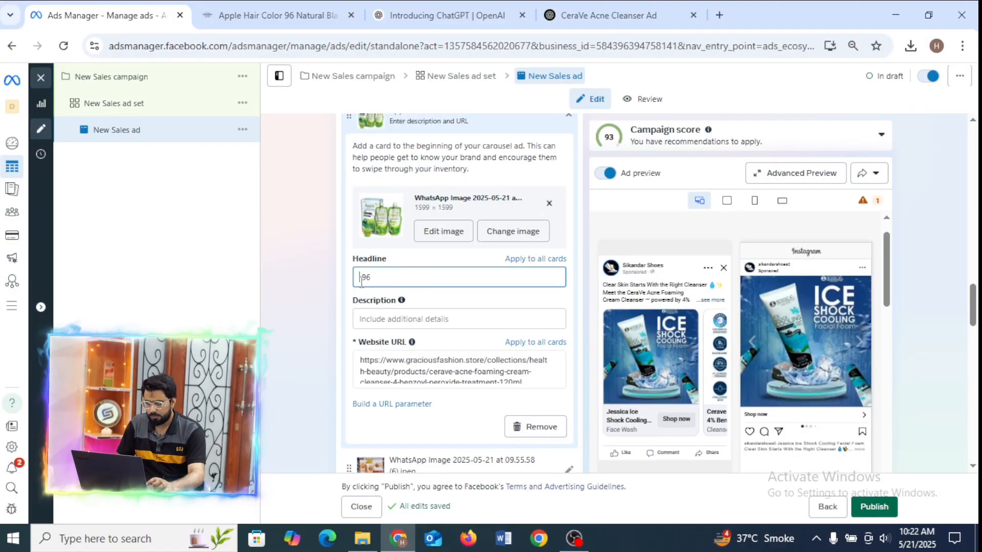
pyautogui.click(276, 15)
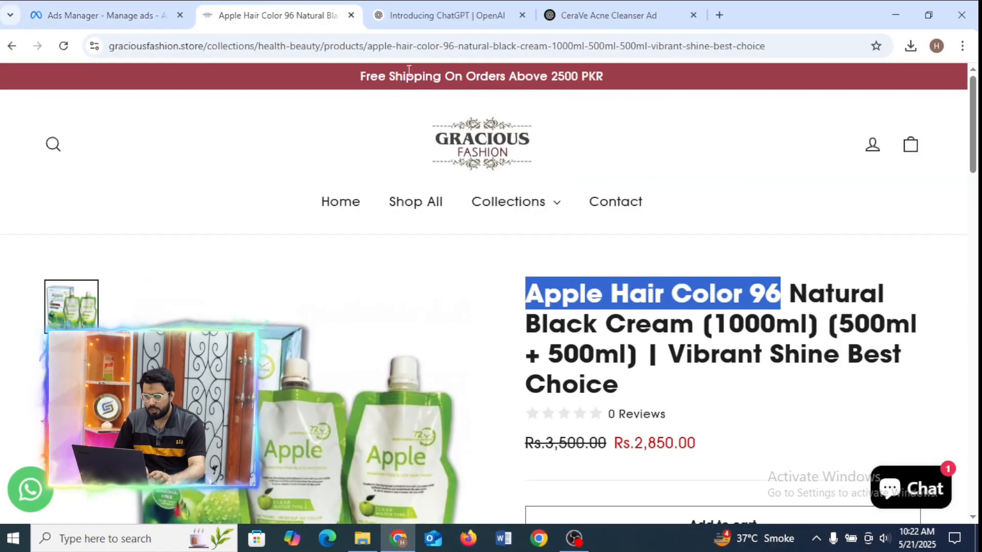
pyautogui.doubleClick(753, 299)
pyautogui.doubleClick(753, 299)
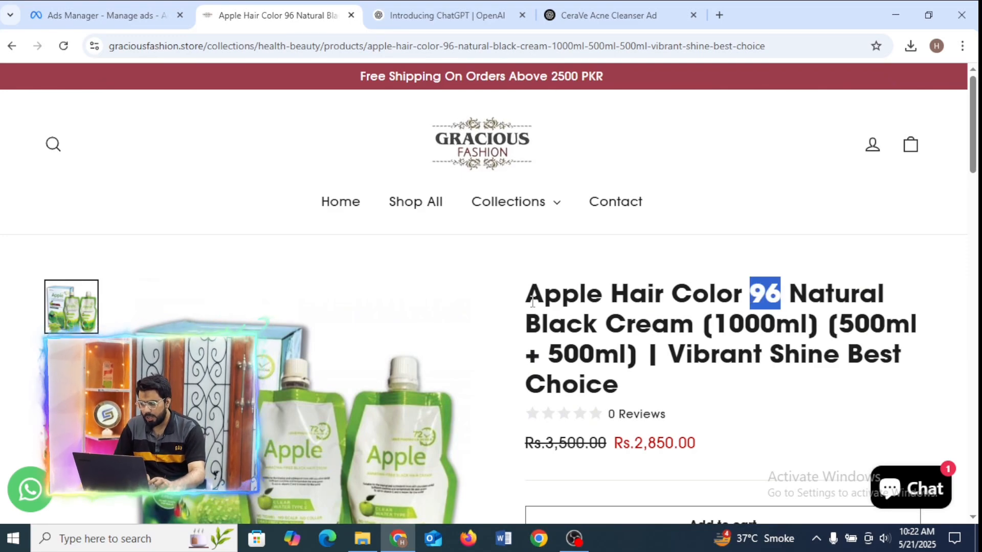
pyautogui.moveTo(532, 302); pyautogui.dragTo(599, 294)
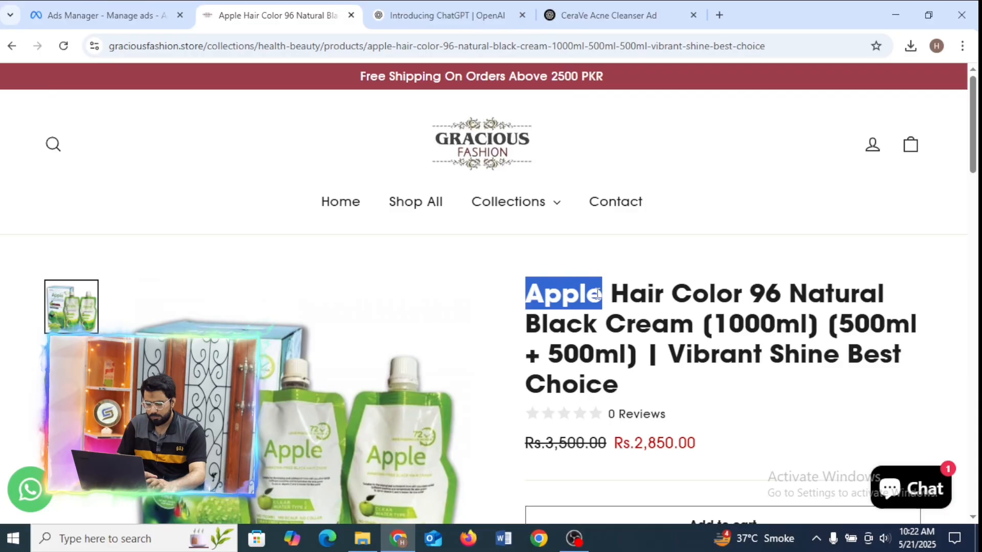
pyautogui.click(101, 2)
pyautogui.click(402, 271)
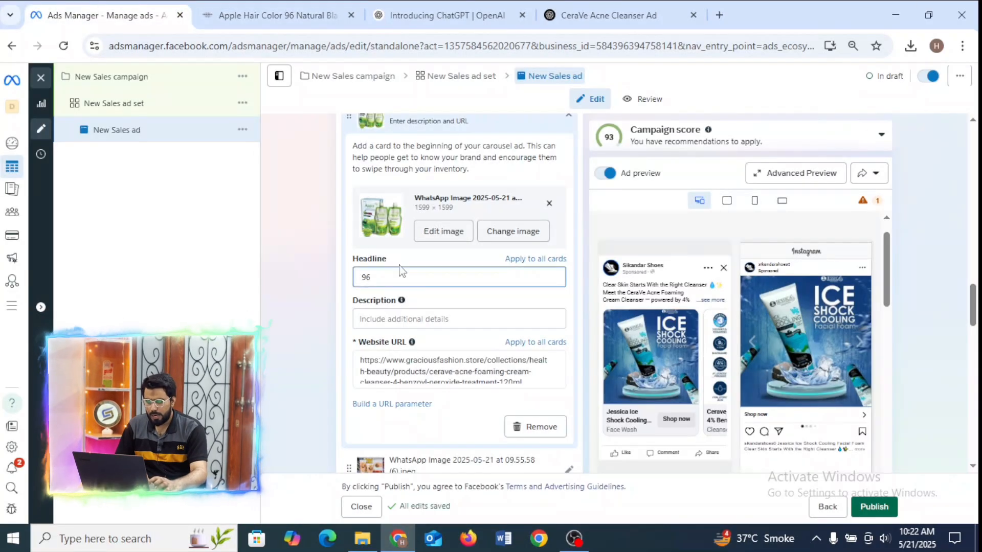
pyautogui.moveTo(395, 276); pyautogui.dragTo(314, 282)
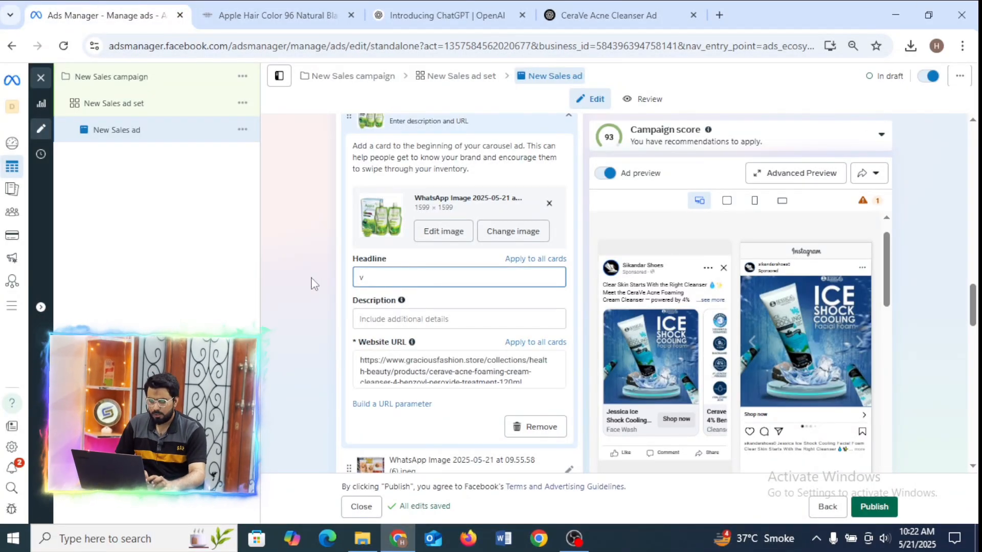
pyautogui.press('BackSpace')
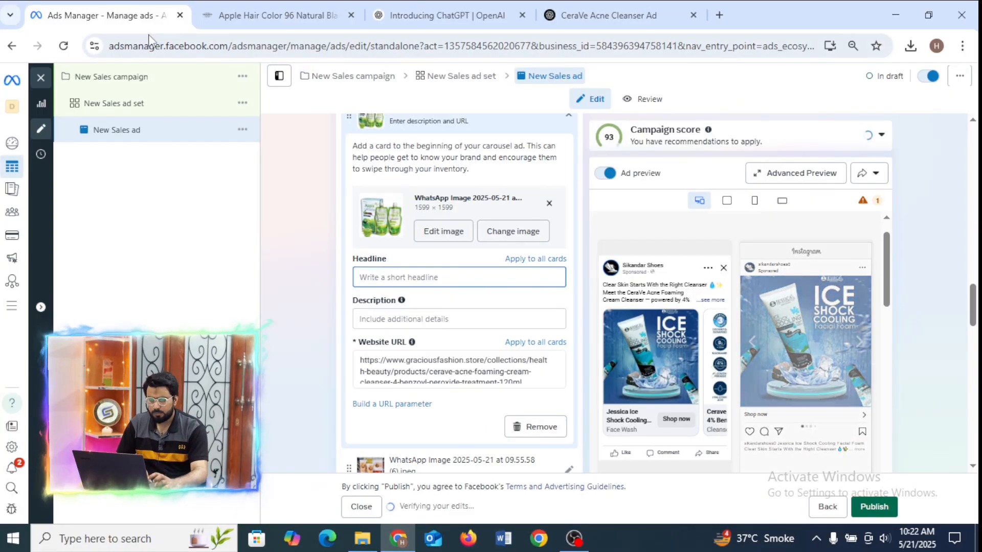
# Copy the word "Apple" from the product title in the store into the third card's headline in Ads Manager.
pyautogui.click(276, 15)
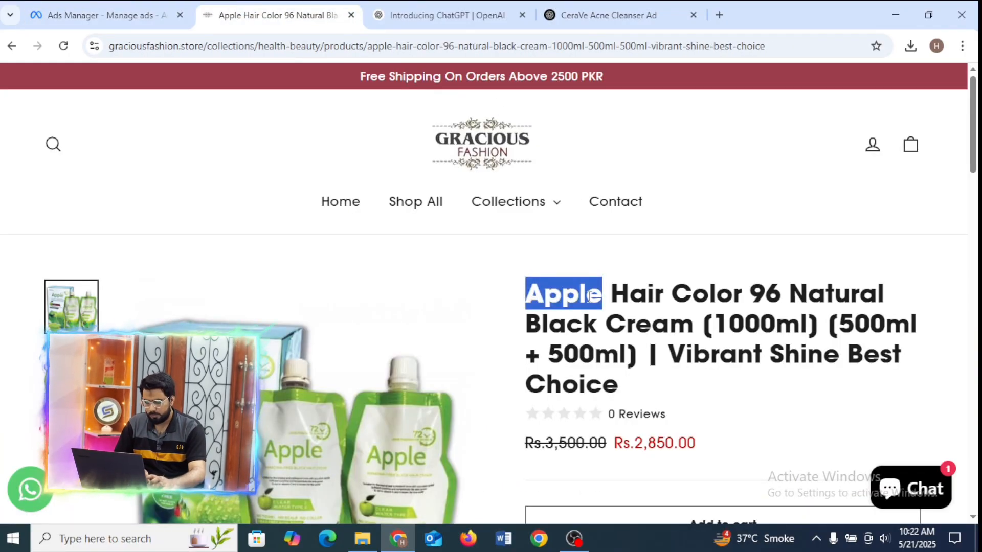
pyautogui.click(674, 295)
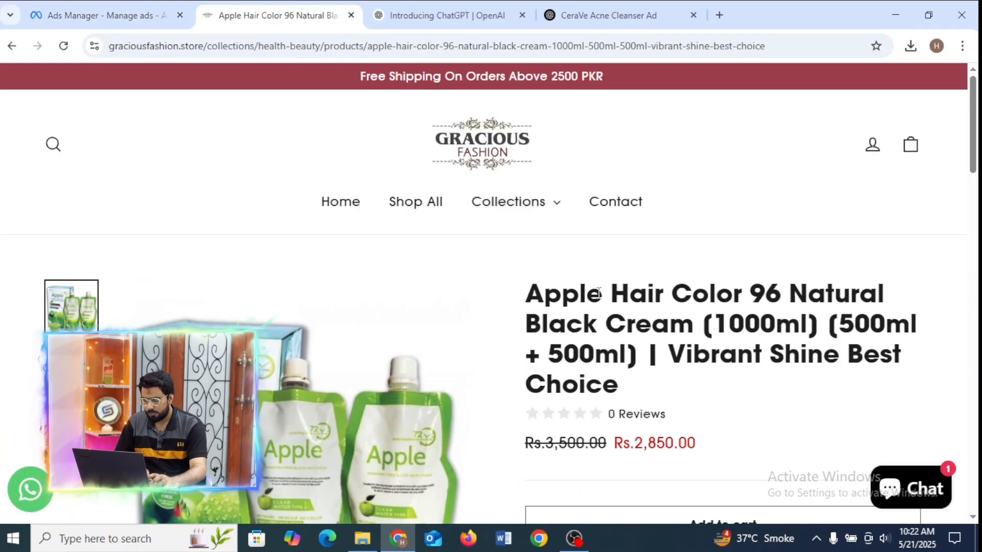
pyautogui.moveTo(602, 297); pyautogui.dragTo(527, 305)
pyautogui.hotkey('ctrl', 'c')
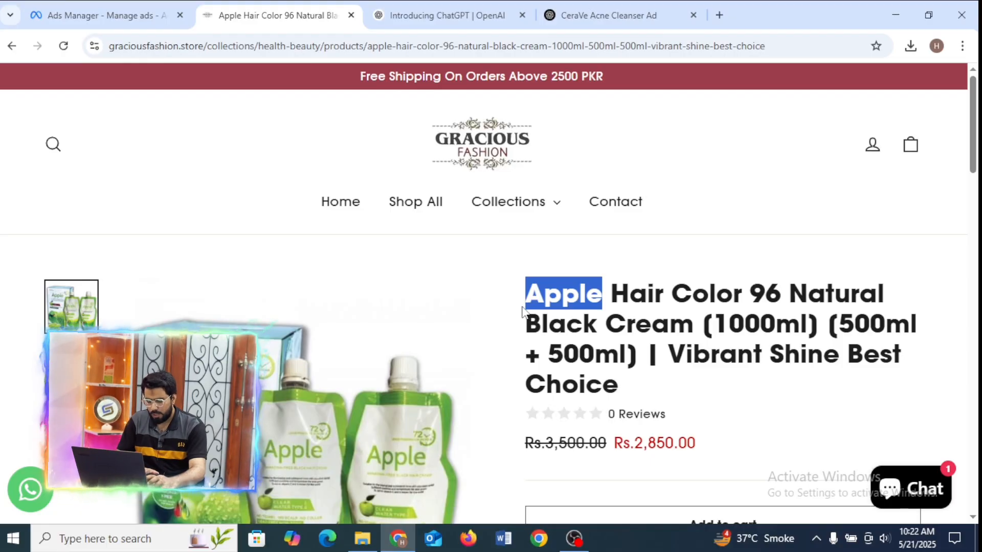
pyautogui.click(72, 13)
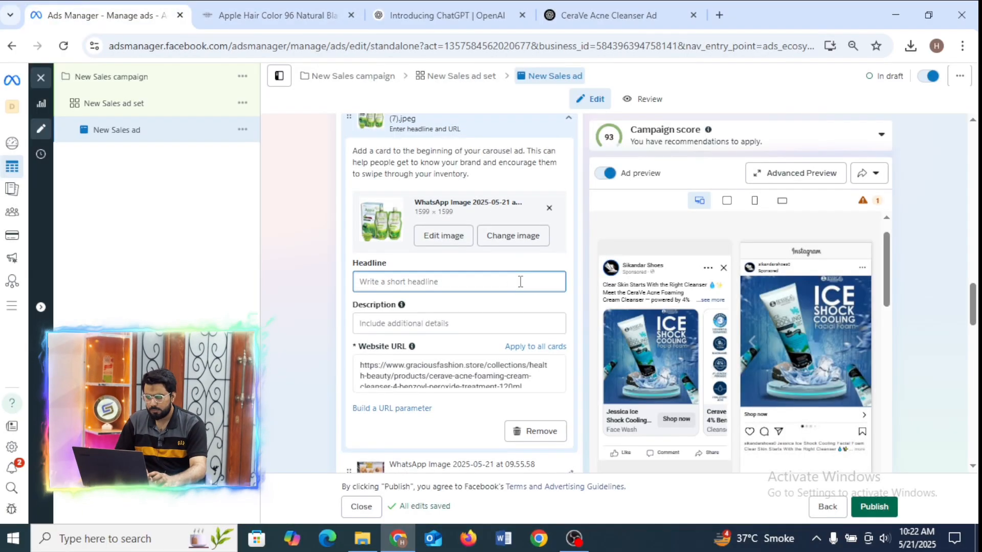
pyautogui.hotkey('ctrl', 'v')
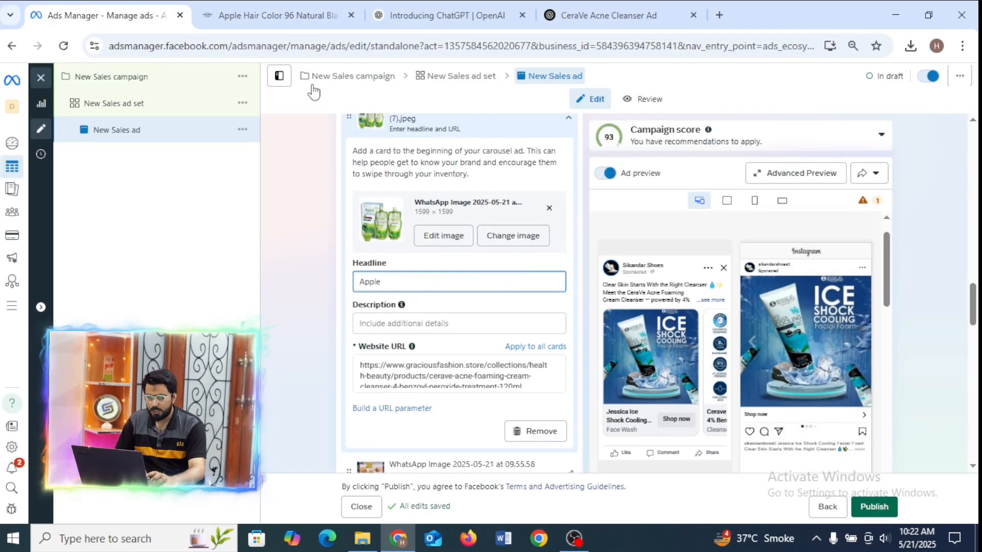
# Copy "96 Natural Black Cream" from the store's product title into the third card's headline after "Apple" and check that card in the preview.
pyautogui.click(220, 14)
pyautogui.moveTo(752, 290); pyautogui.dragTo(685, 321)
pyautogui.hotkey('ctrl', 'c')
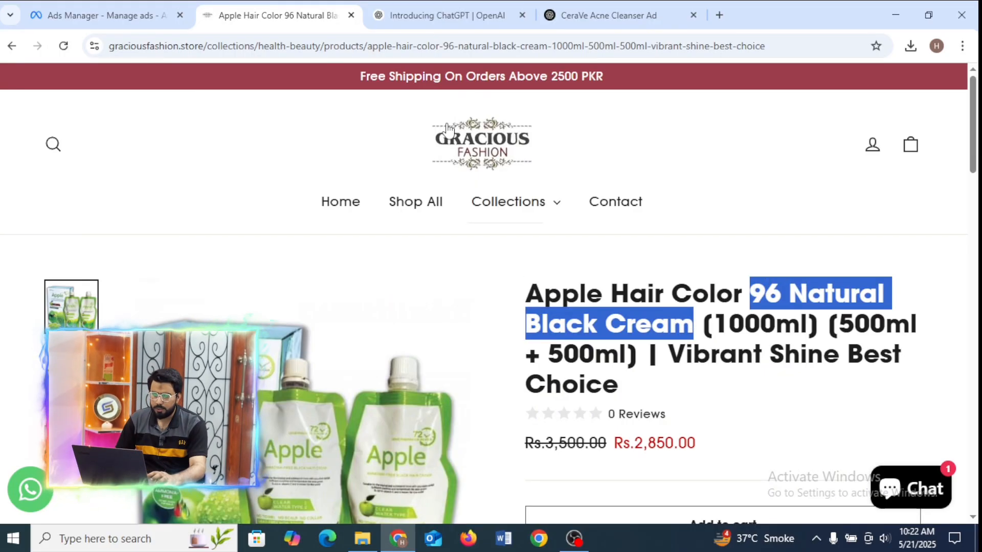
pyautogui.click(79, 2)
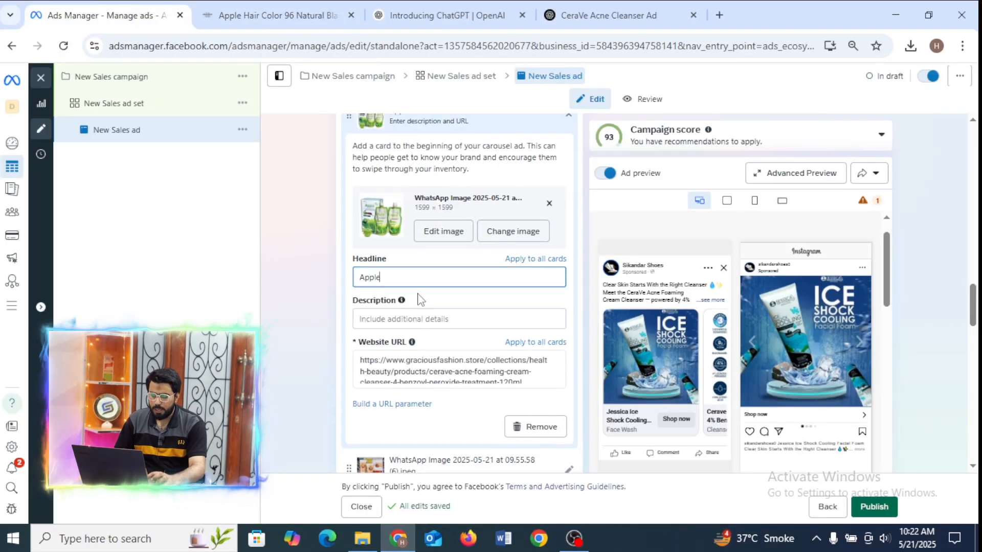
pyautogui.hotkey('ctrl', 'v')
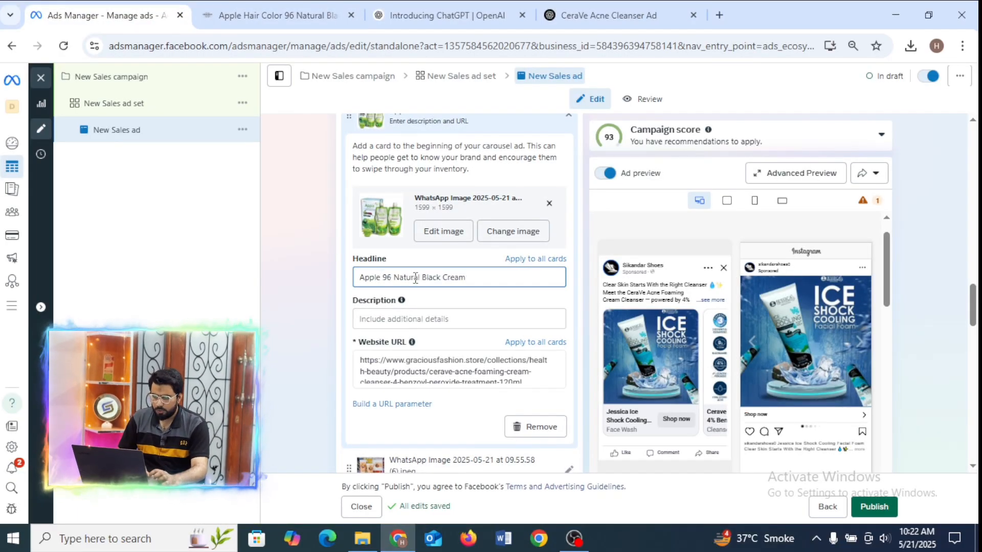
pyautogui.click(716, 369)
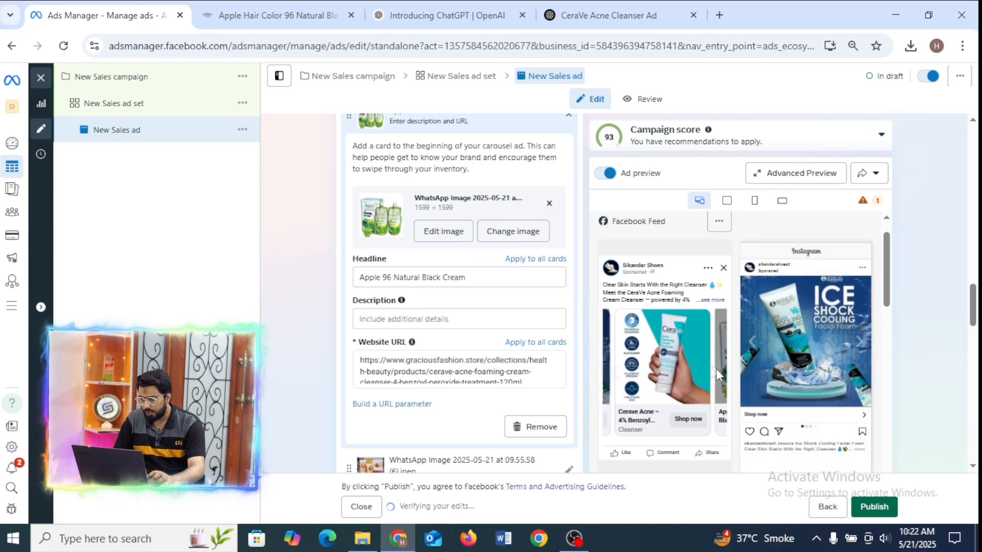
pyautogui.click(713, 370)
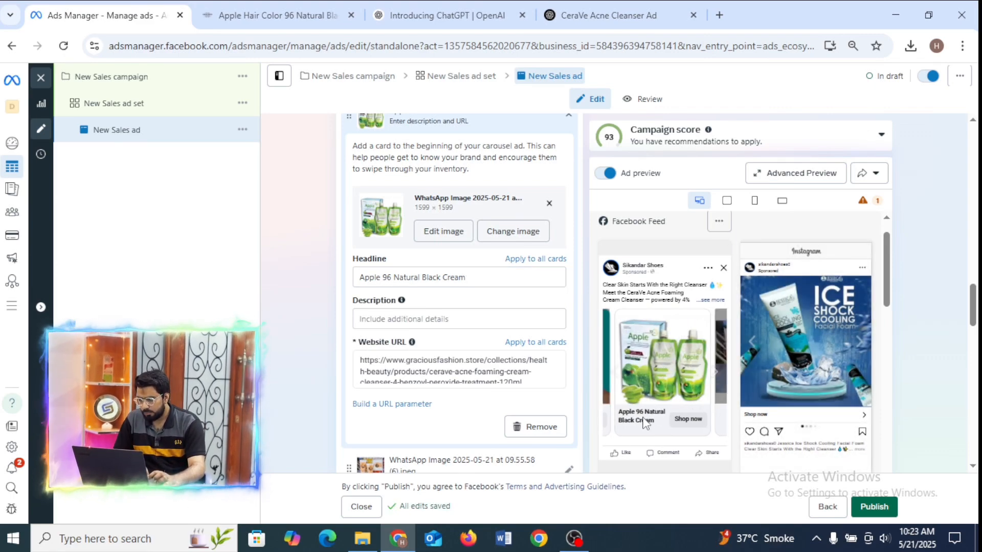
# Copy "Hair Color" from the store's product title into the third card's description in Ads Manager.
pyautogui.click(421, 319)
pyautogui.click(281, 1)
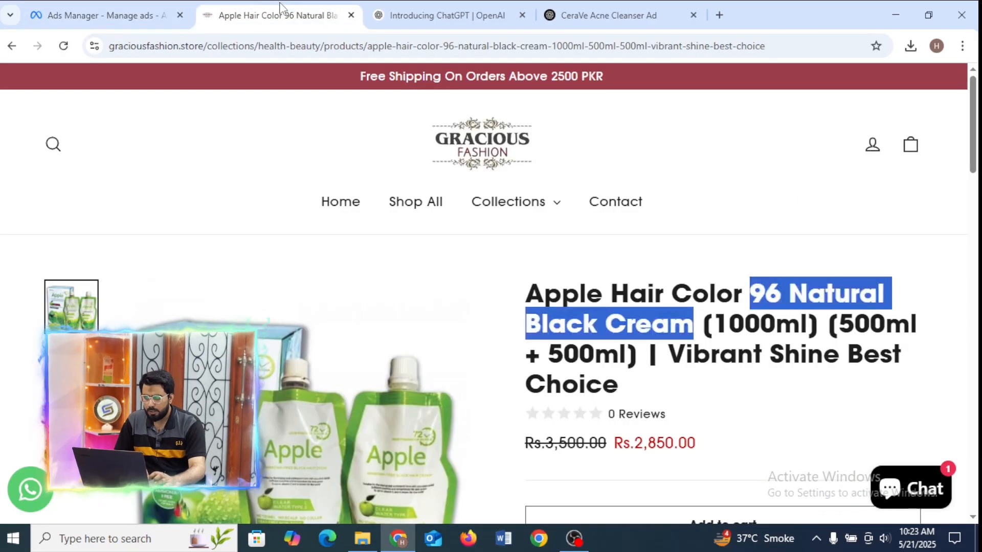
pyautogui.moveTo(736, 298)
pyautogui.mouseDown()
pyautogui.moveTo(618, 300)
pyautogui.moveTo(740, 296)
pyautogui.mouseUp()
pyautogui.hotkey('ctrl', 'c')
pyautogui.click(610, 297)
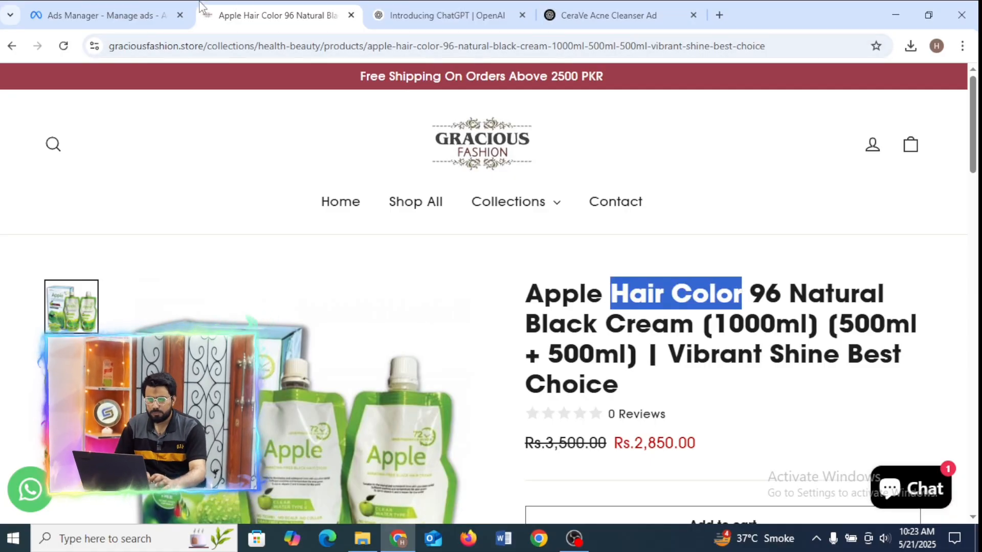
pyautogui.click(153, 15)
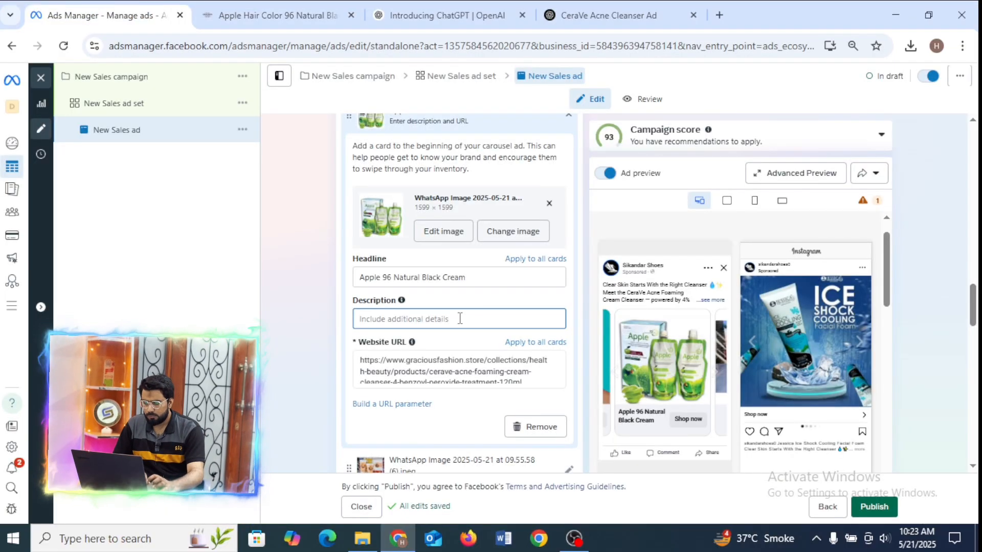
pyautogui.hotkey('ctrl', 'v')
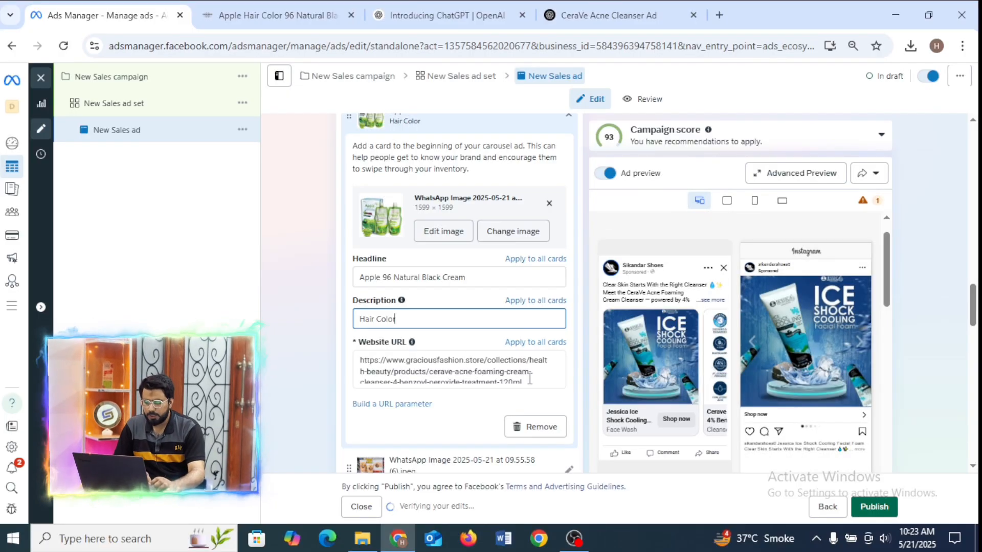
# Replace the third card's website URL with the address of the Apple Hair Color 96 product page from the store.
pyautogui.moveTo(529, 379); pyautogui.dragTo(346, 340)
pyautogui.press('BackSpace')
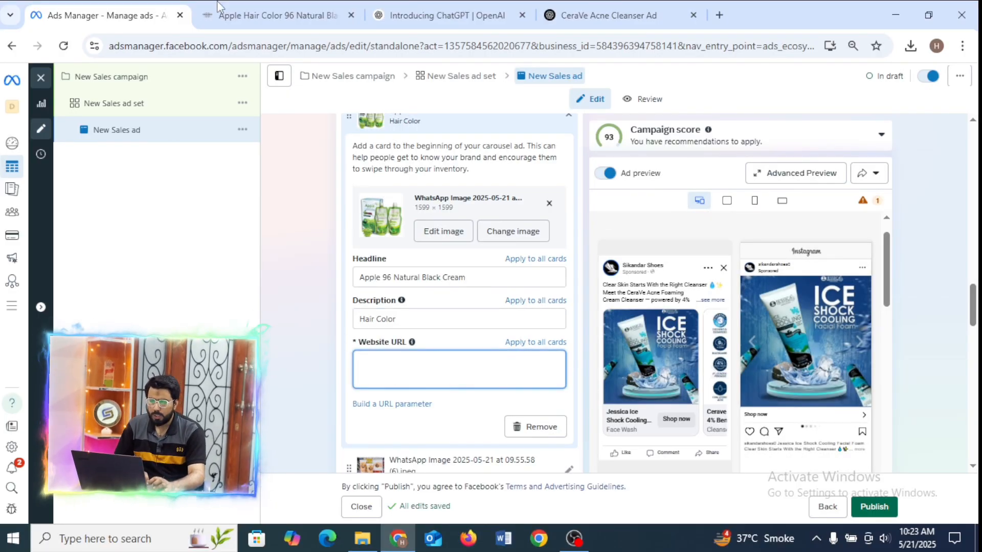
pyautogui.click(276, 15)
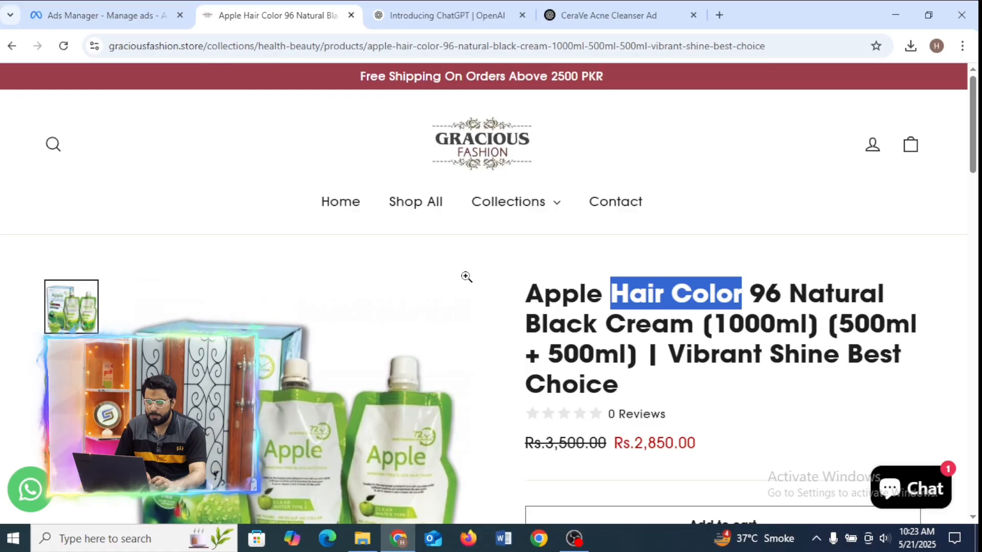
pyautogui.click(566, 49)
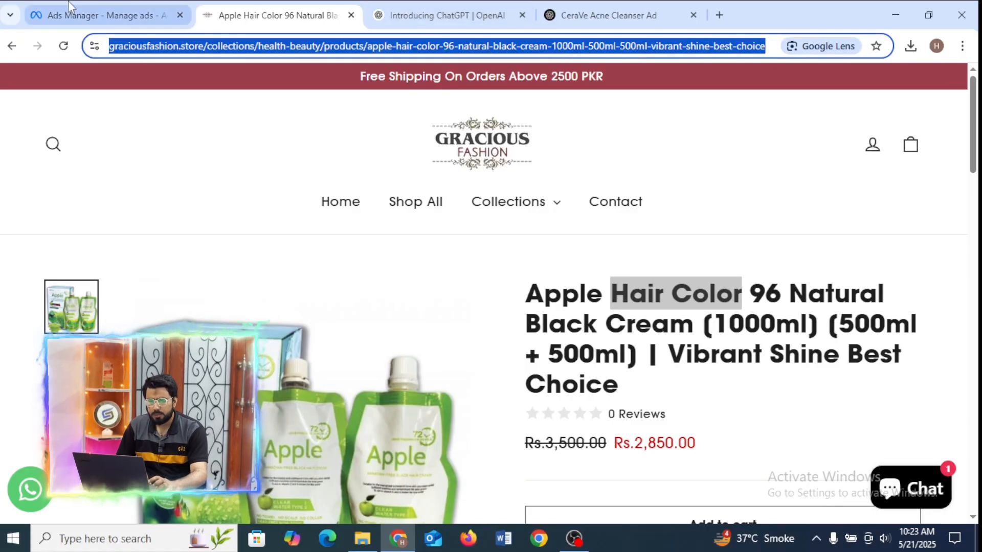
pyautogui.click(104, 15)
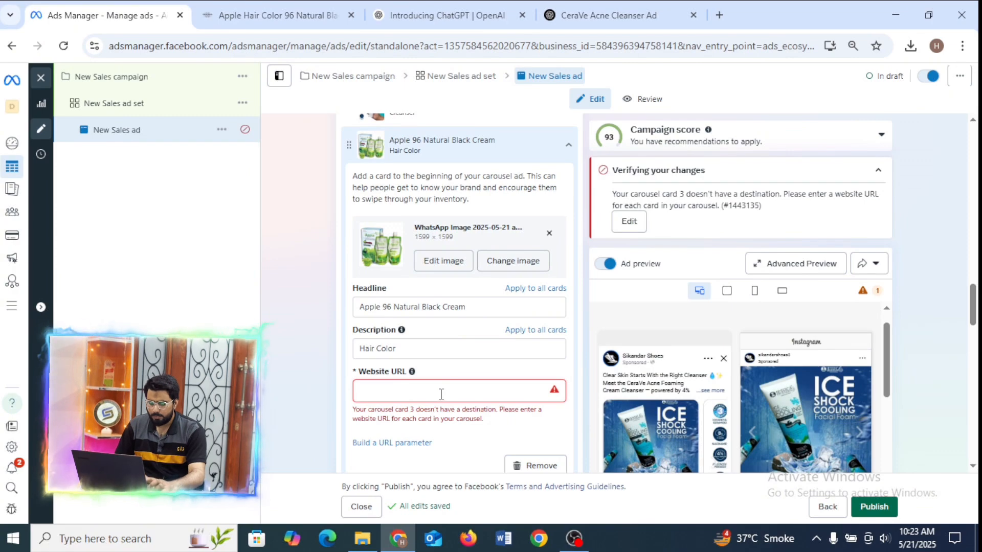
pyautogui.click(440, 394)
pyautogui.hotkey('ctrl', 'v')
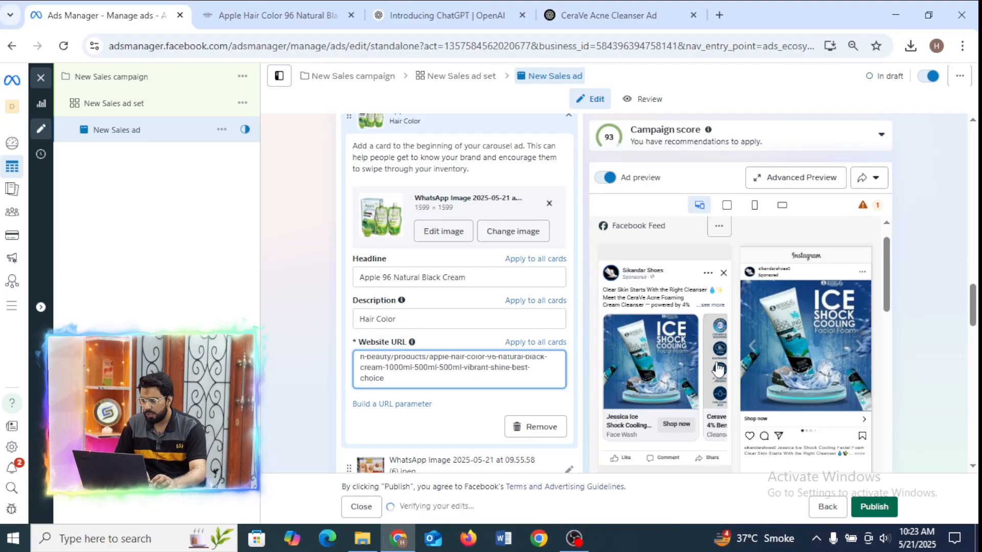
# Browse the carousel cards in the Facebook Feed preview and return to the Apple hair color card.
pyautogui.click(716, 376)
pyautogui.click(716, 373)
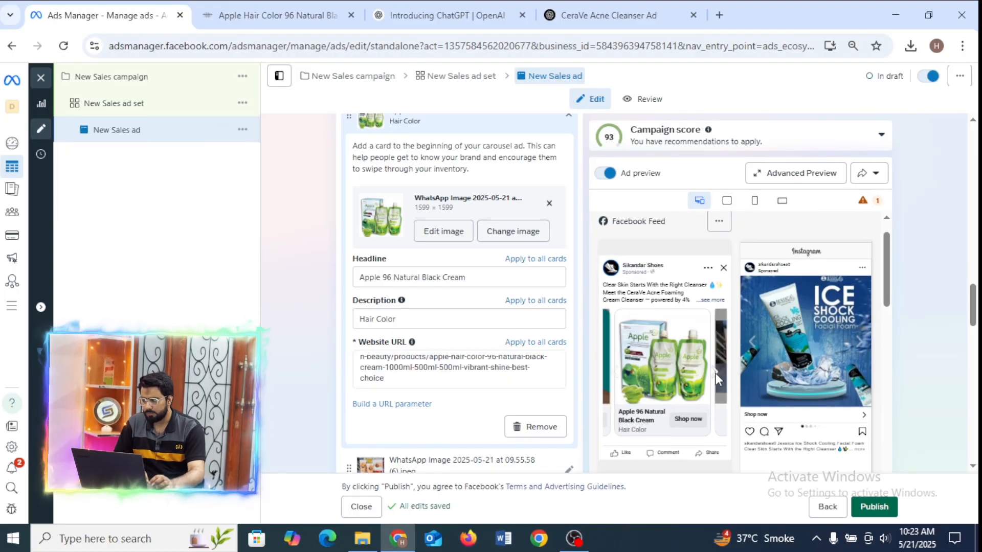
pyautogui.click(715, 373)
pyautogui.click(715, 373)
pyautogui.click(715, 373)
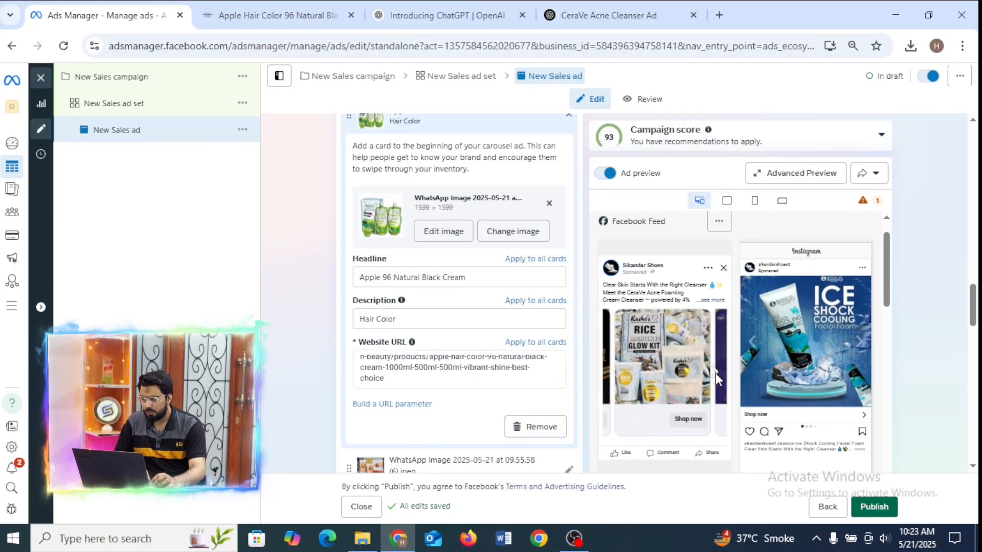
pyautogui.click(716, 373)
pyautogui.click(611, 371)
pyautogui.click(612, 370)
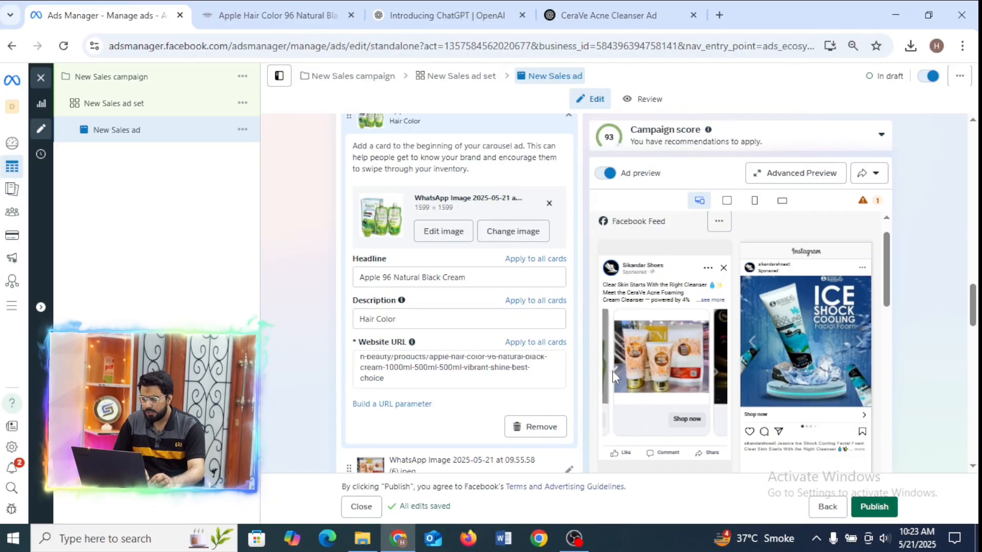
pyautogui.click(612, 370)
pyautogui.click(612, 370)
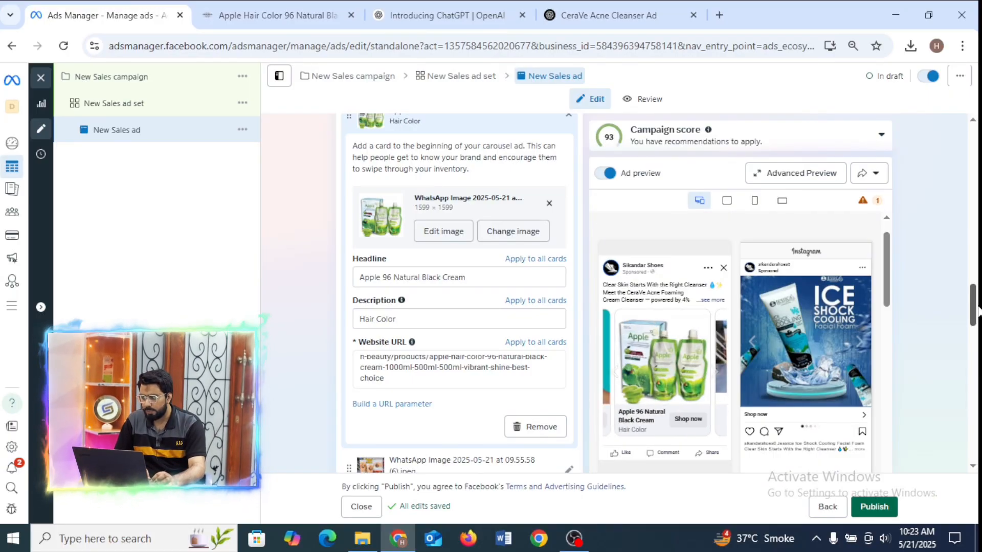
# Open the fourth carousel card, the one with image (6).jpeg, for editing.
pyautogui.scroll(-5, 973, 311)
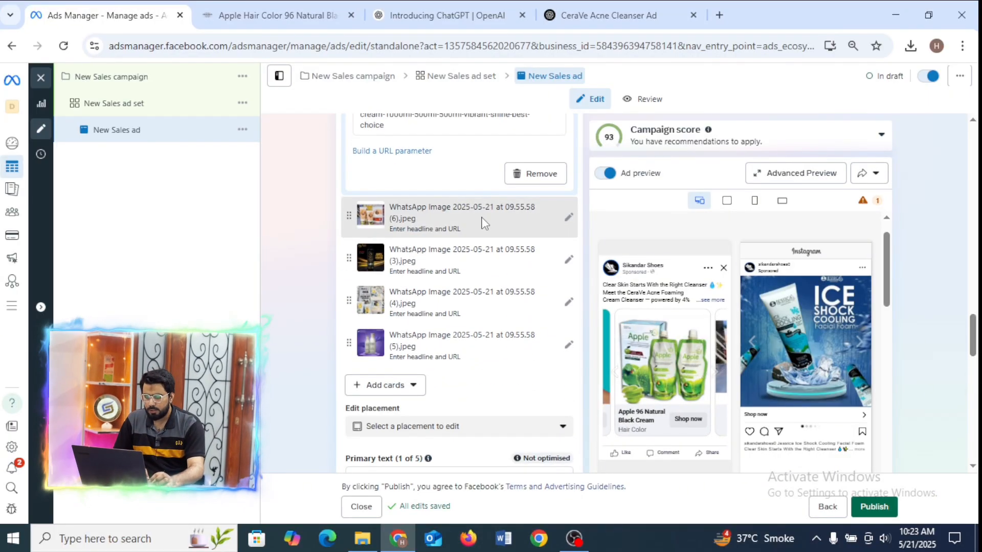
pyautogui.click(484, 224)
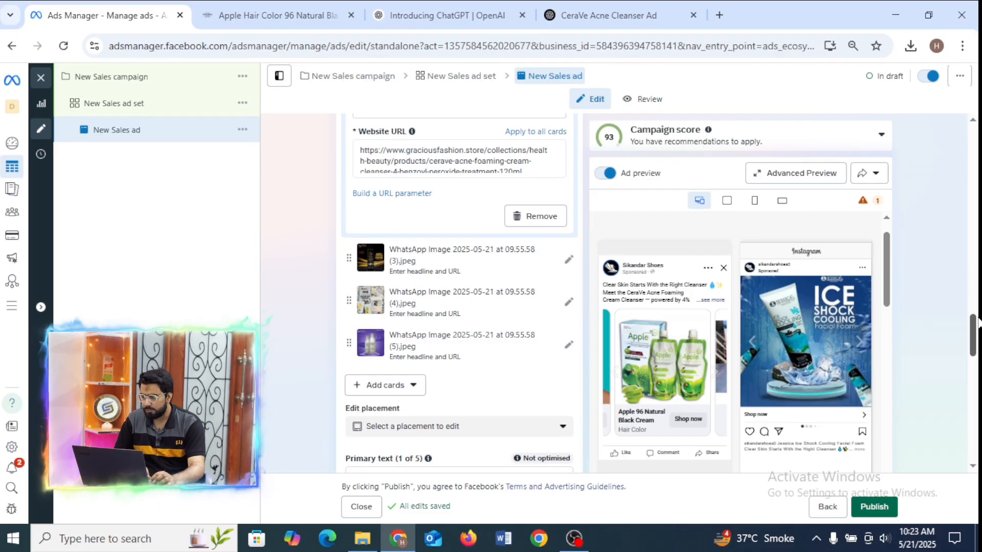
pyautogui.scroll(4, 967, 340)
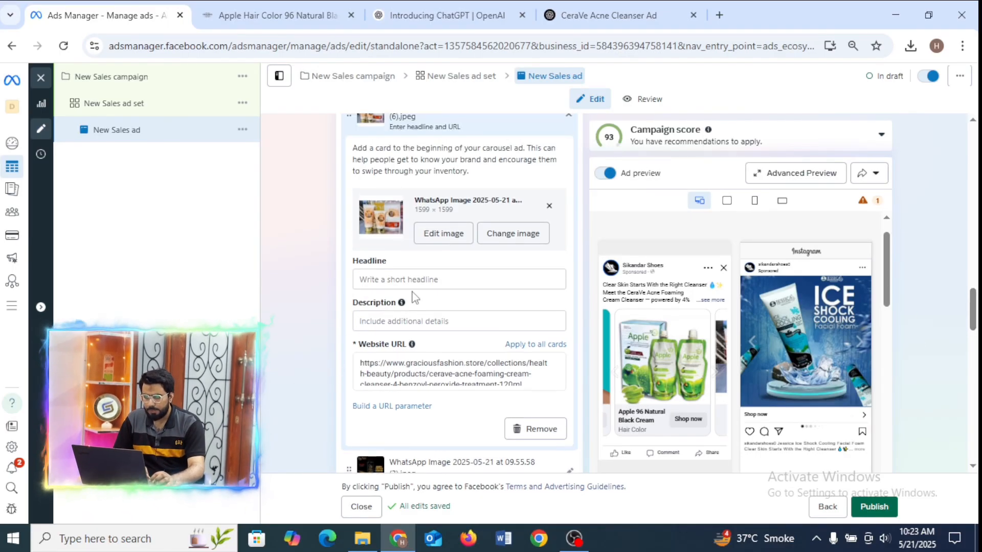
# Open the Fnb Rice (3 In 1) Whitening Brightening Glow Kit page from the Health & Beauty collection of the Gracious Fashion store.
pyautogui.click(253, 13)
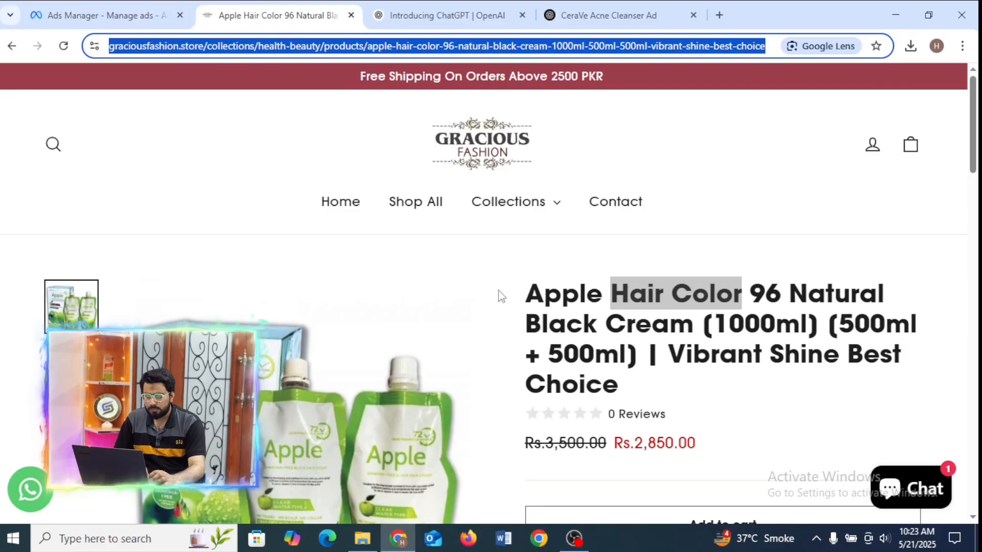
pyautogui.click(458, 142)
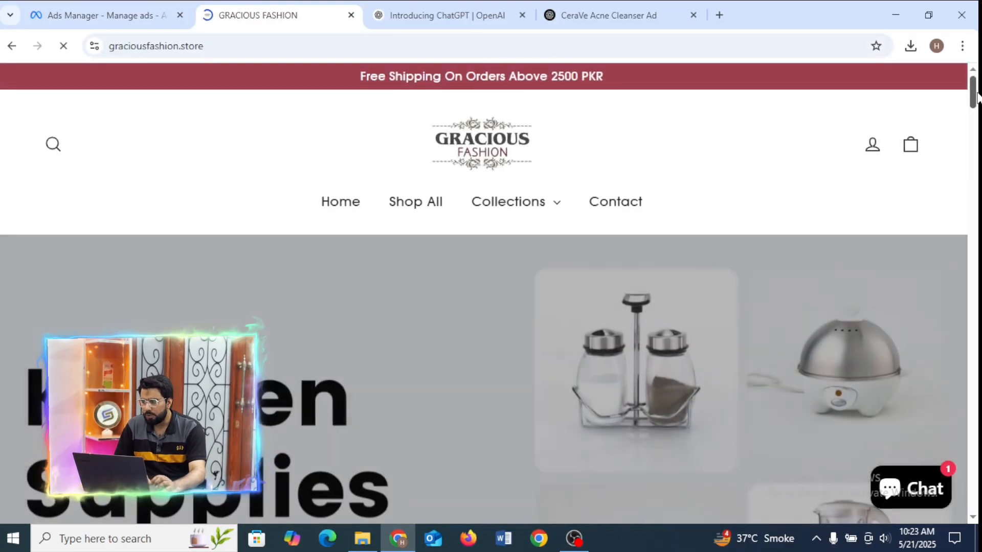
pyautogui.moveTo(976, 94)
pyautogui.mouseDown()
pyautogui.moveTo(973, 146)
pyautogui.moveTo(973, 137)
pyautogui.mouseUp()
pyautogui.click(676, 361)
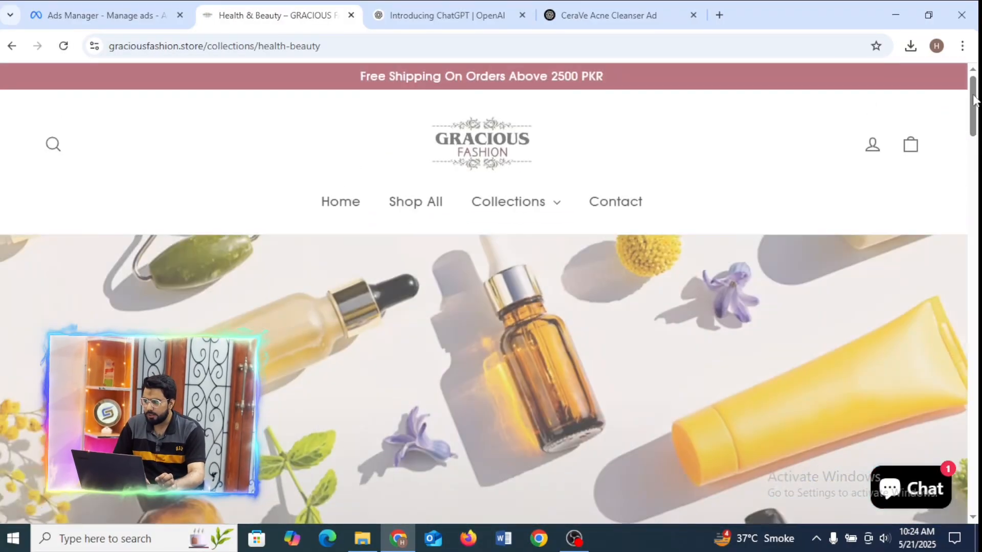
pyautogui.moveTo(975, 97)
pyautogui.mouseDown()
pyautogui.moveTo(978, 178)
pyautogui.moveTo(978, 164)
pyautogui.mouseUp()
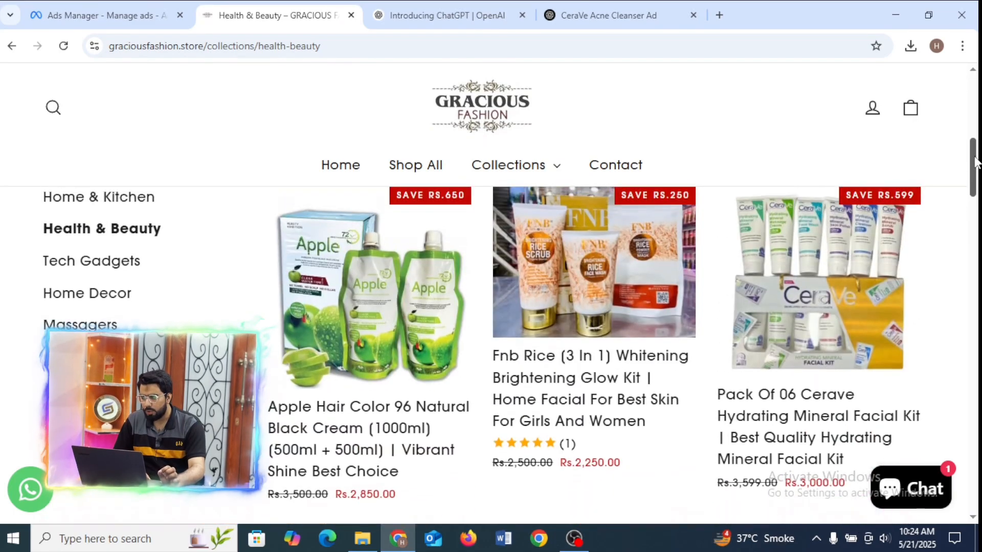
pyautogui.click(623, 264)
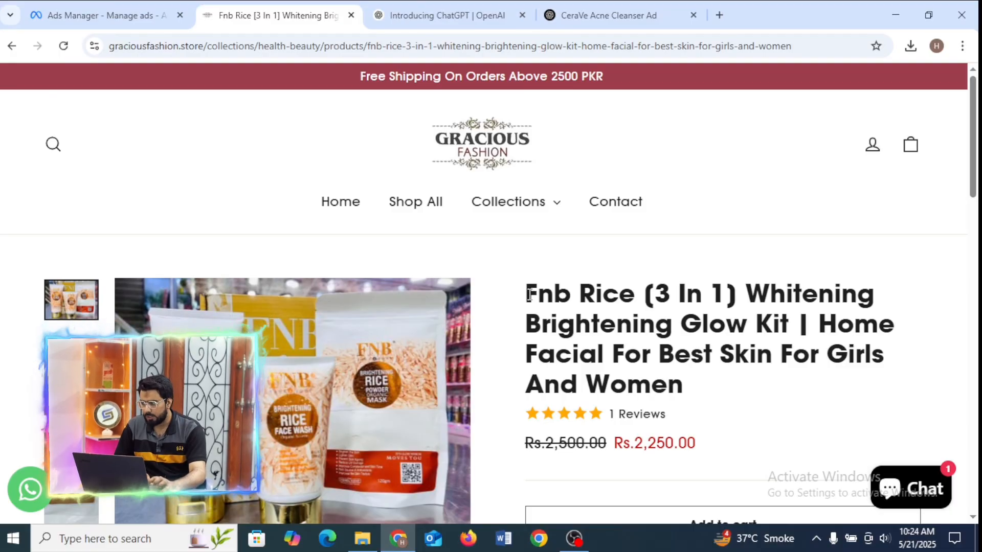
# Copy "Fnb Rice [3 In 1] Whitening Brightening Glow Kit" from the product title into the fourth card's headline in Ads Manager.
pyautogui.moveTo(529, 294); pyautogui.dragTo(786, 326)
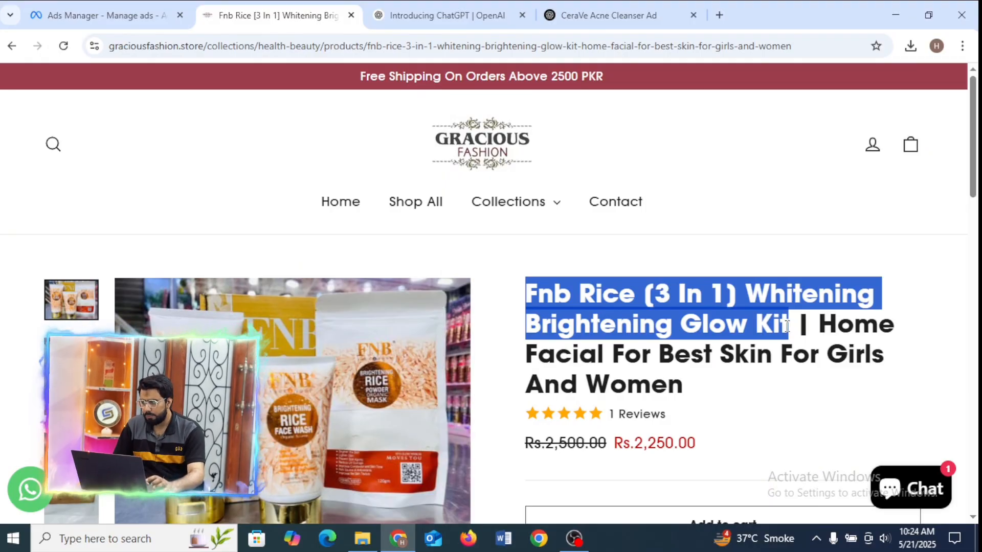
pyautogui.click(146, 13)
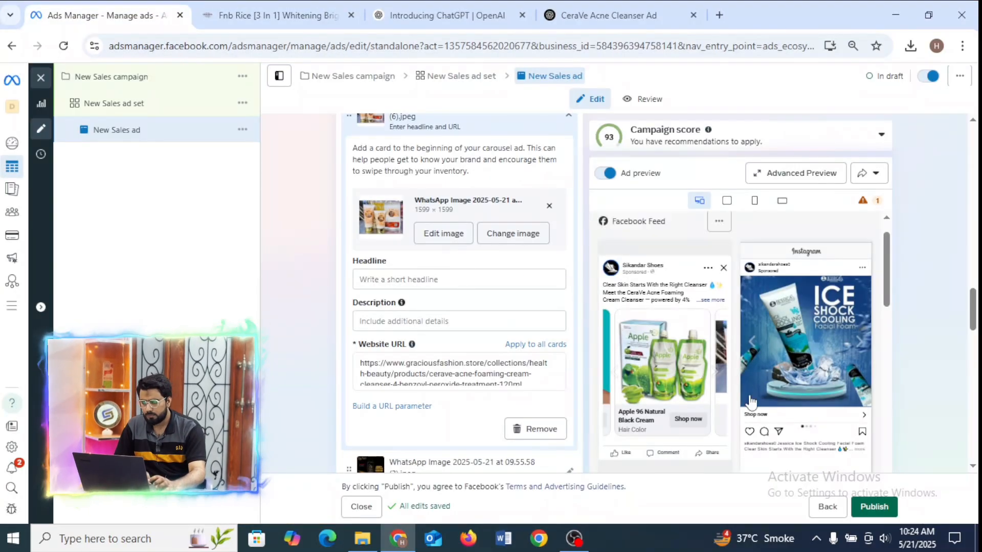
pyautogui.click(445, 279)
pyautogui.write('Fnb Rice [3 In 1] Whitening Brightening Glow Kit')
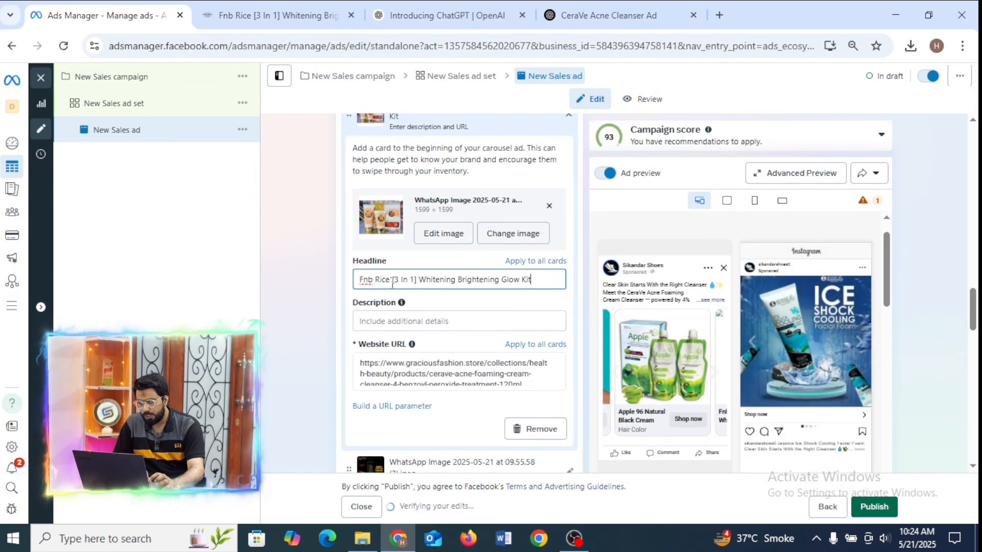
# Remove "Fnb Rice" and "[3 In 1]" from the fourth card's headline, leaving "Whitening Brightening Glow Kit", and check the card in the preview.
pyautogui.moveTo(392, 280); pyautogui.dragTo(352, 284)
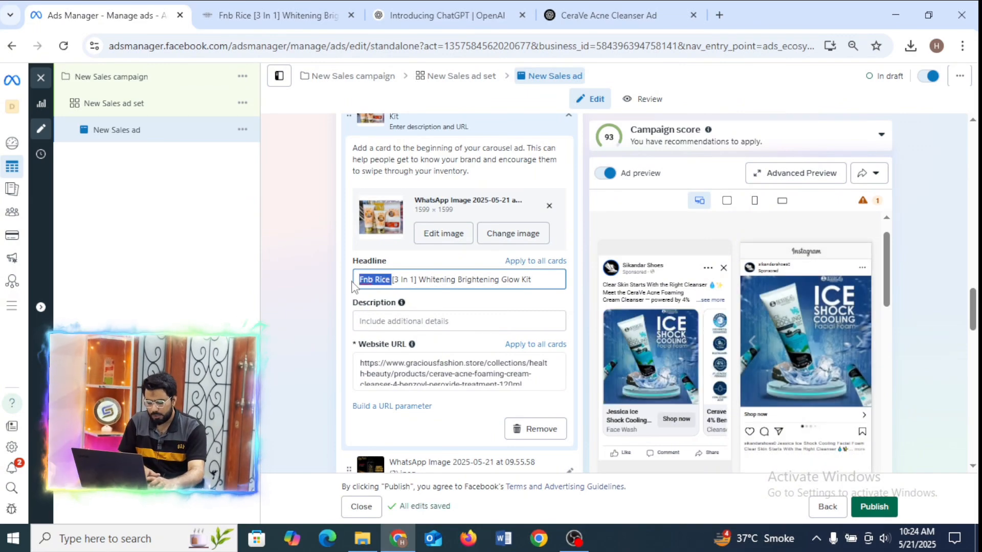
pyautogui.press('BackSpace')
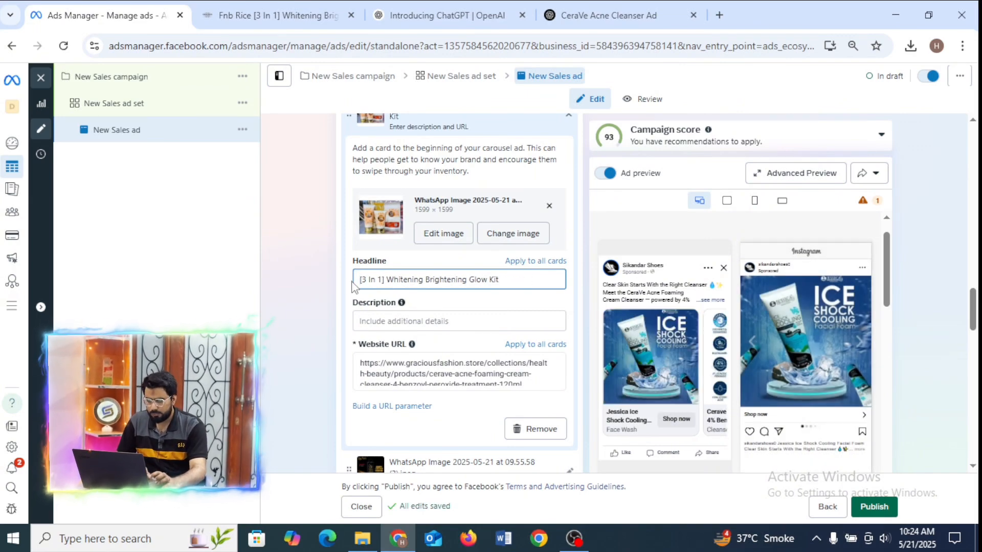
pyautogui.click(721, 412)
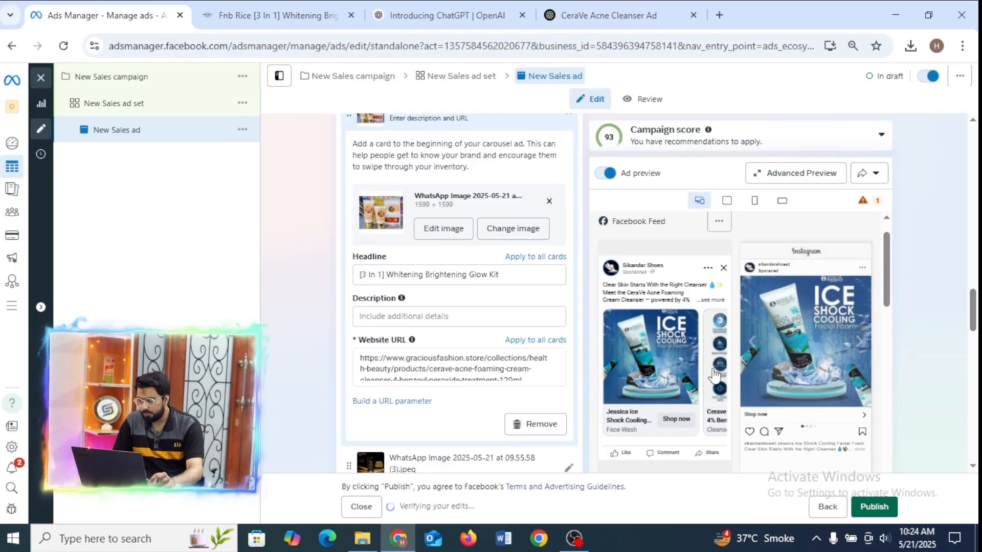
pyautogui.click(715, 370)
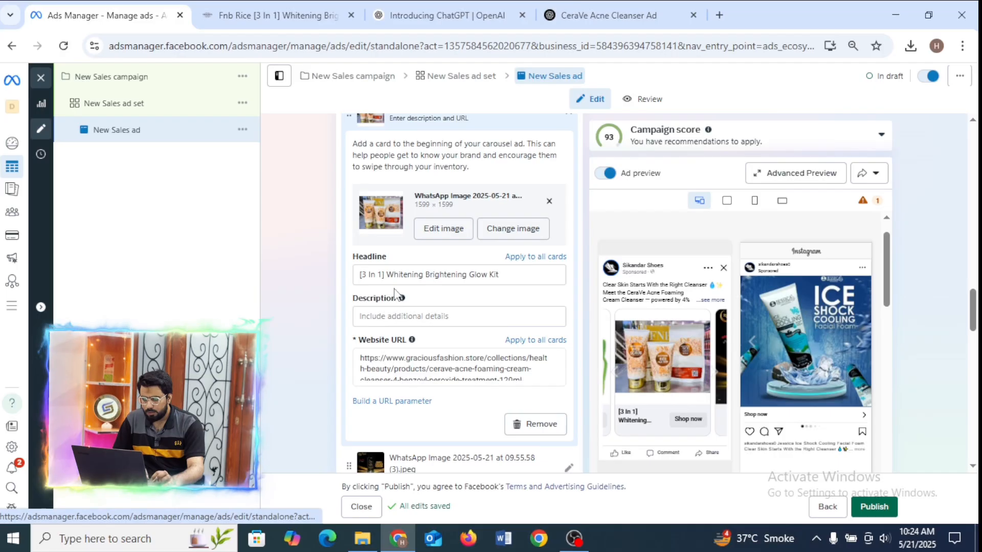
pyautogui.click(384, 275)
pyautogui.moveTo(384, 275); pyautogui.dragTo(343, 281)
pyautogui.press('BackSpace')
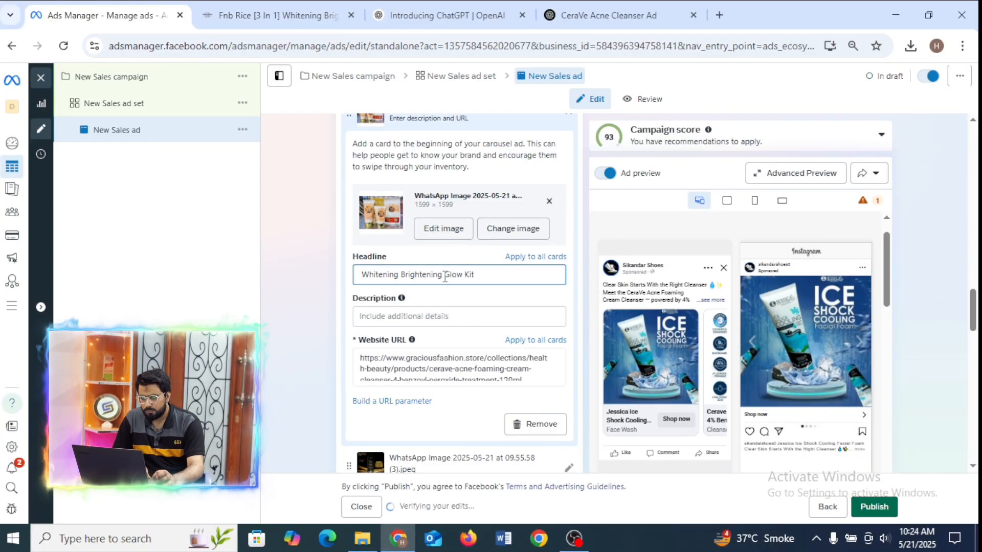
# Copy "Fnb Rice" from the store's product title into the fourth card's description in Ads Manager.
pyautogui.click(281, 16)
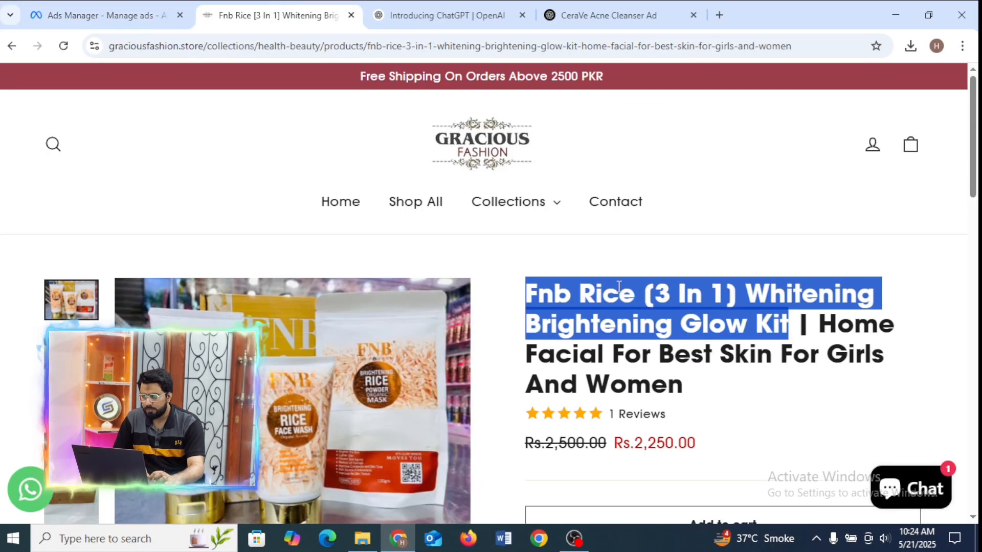
pyautogui.moveTo(642, 305); pyautogui.dragTo(529, 305)
pyautogui.hotkey('ctrl', 'c')
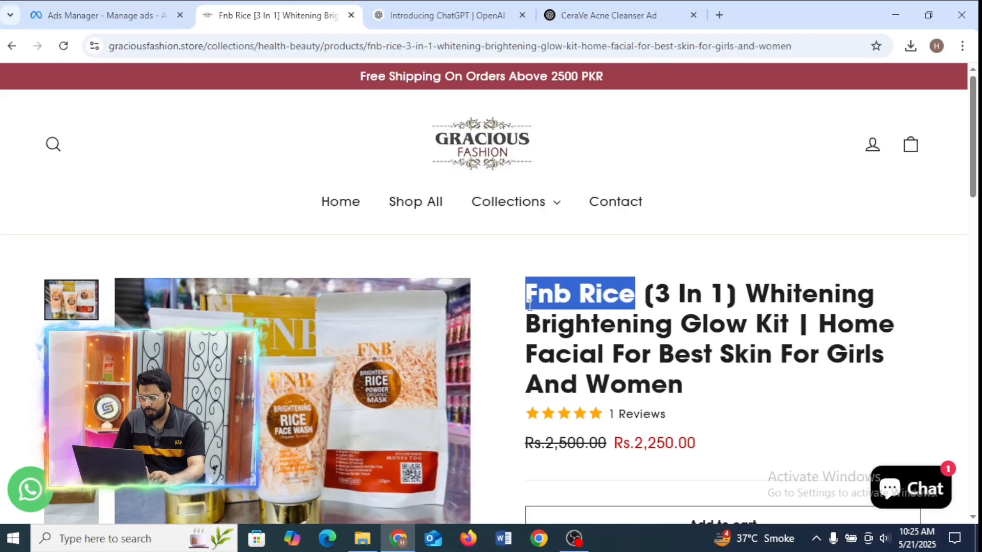
pyautogui.click(103, 16)
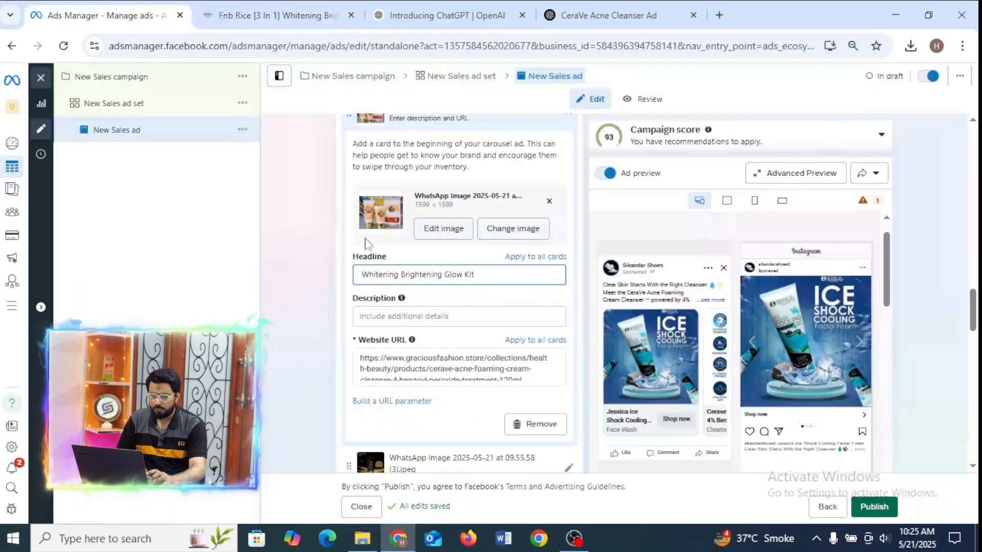
pyautogui.click(417, 316)
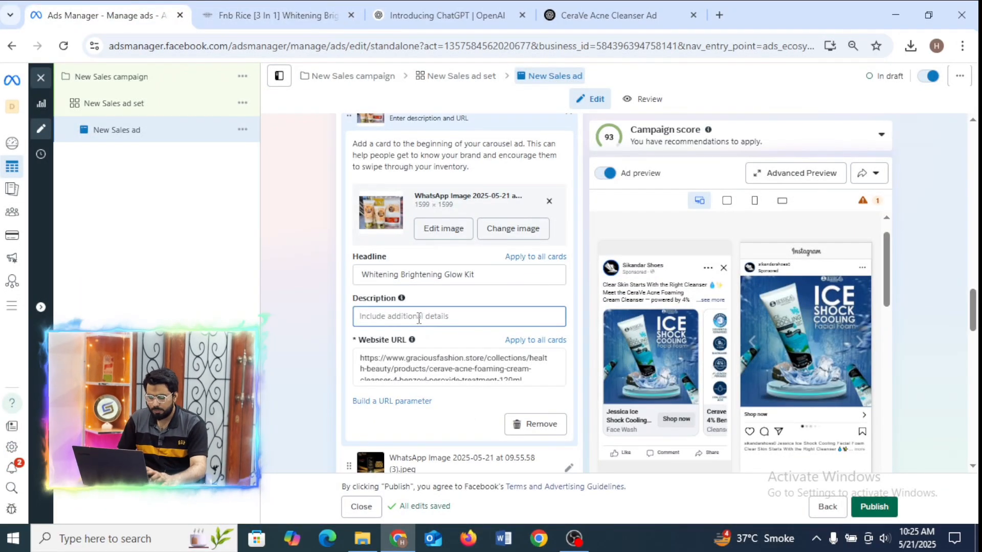
pyautogui.hotkey('ctrl', 'v')
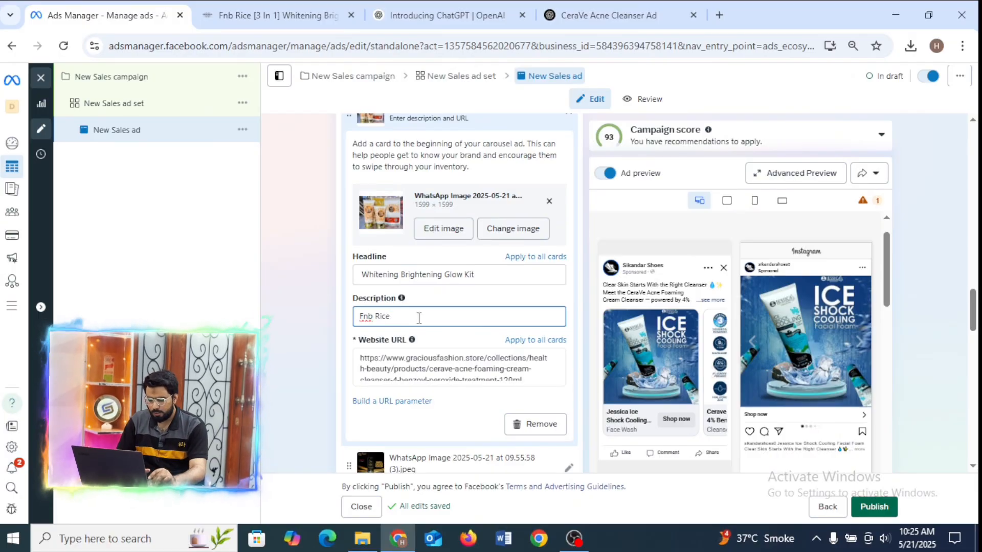
# Extend the fourth card's description to "Fnb Rice Kit" and check the card in the Facebook Feed preview.
pyautogui.write('Ki')
pyautogui.press('BackSpace')
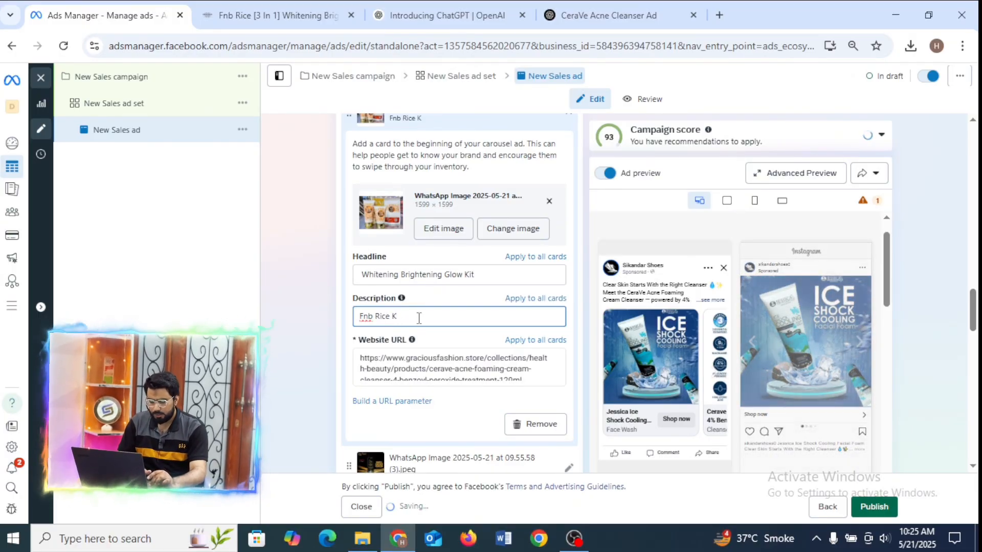
pyautogui.write('it')
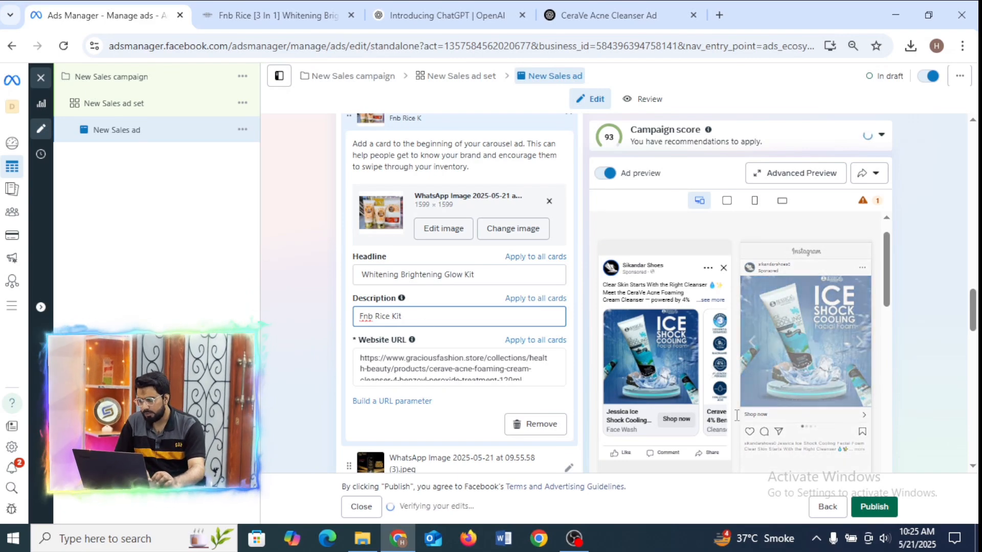
pyautogui.click(712, 371)
pyautogui.click(712, 370)
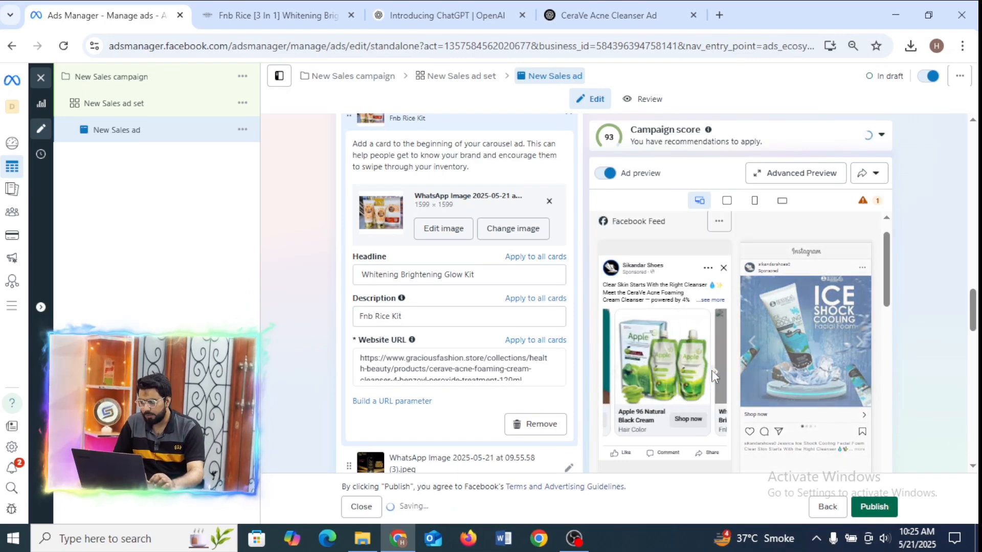
pyautogui.click(712, 371)
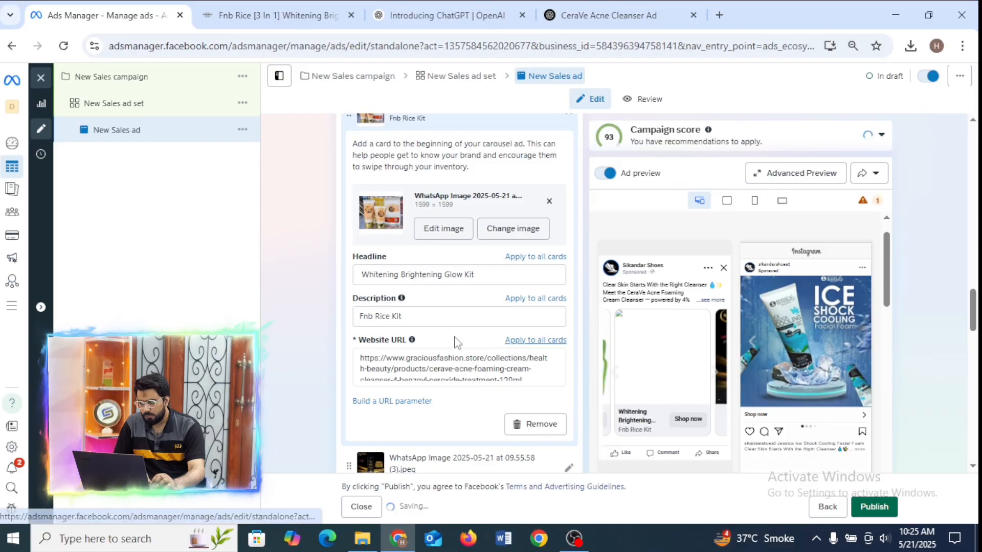
pyautogui.click(442, 276)
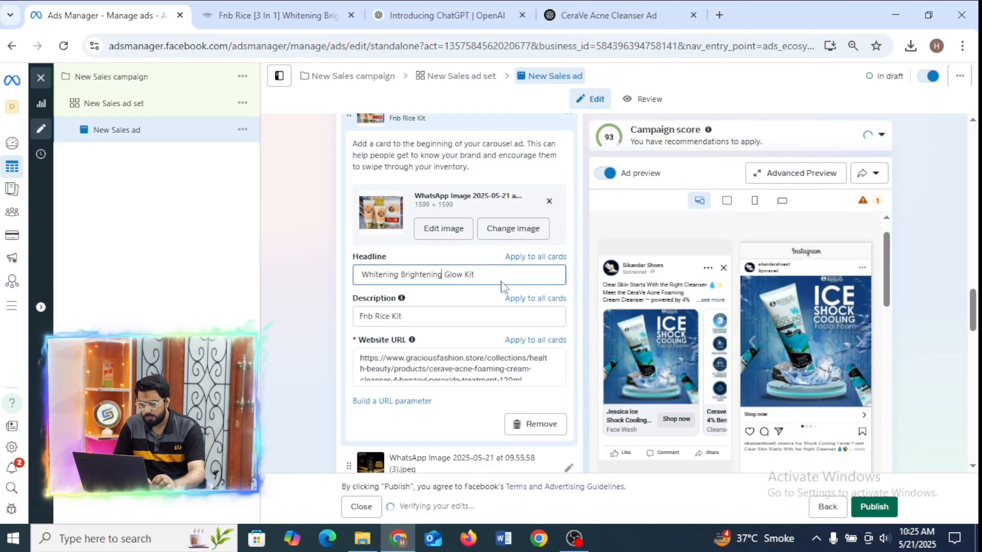
# Replace the fourth card's website URL with the address of the Fnb Rice Whitening Brightening Glow Kit product page.
pyautogui.click(533, 375)
pyautogui.hotkey('ctrl', 'a')
pyautogui.press('BackSpace')
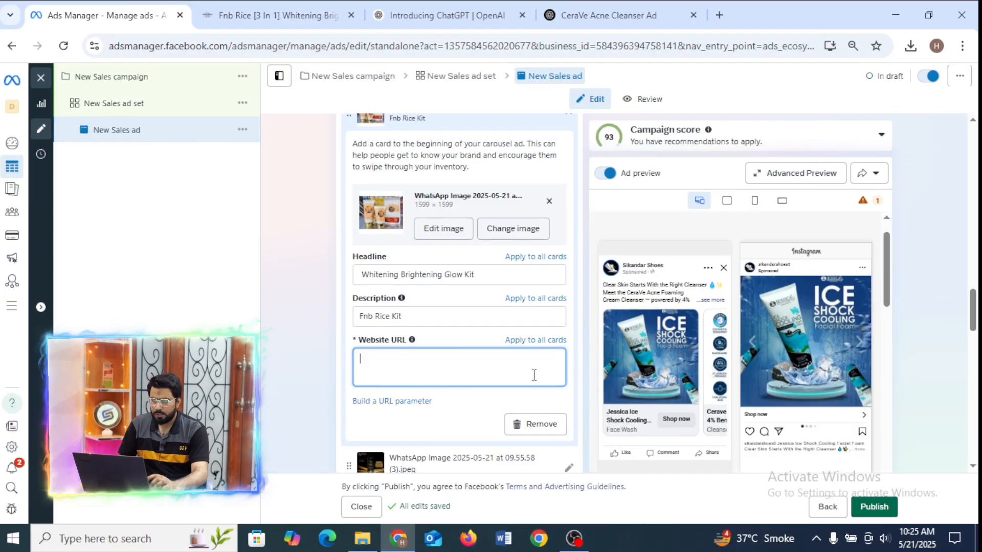
pyautogui.click(299, 5)
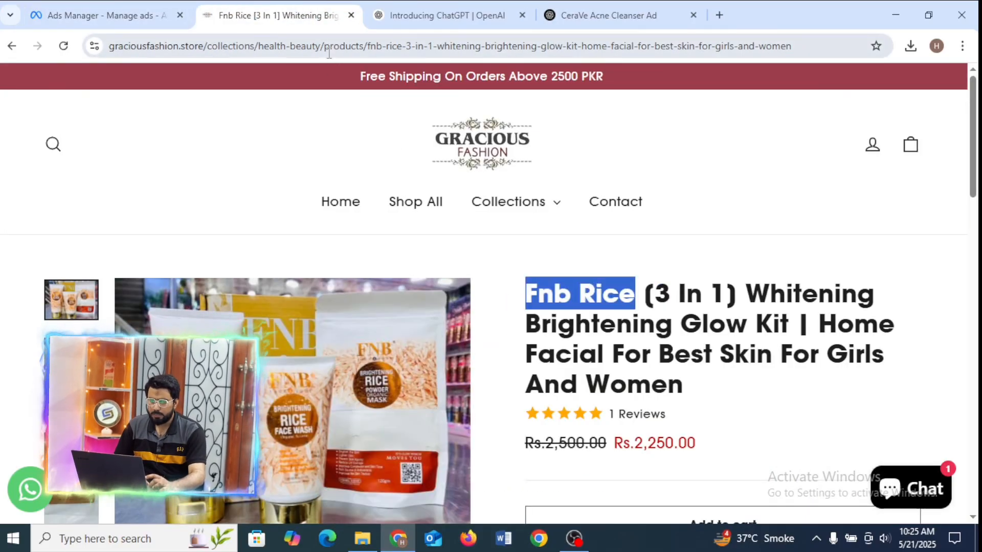
pyautogui.click(329, 47)
pyautogui.click(105, 15)
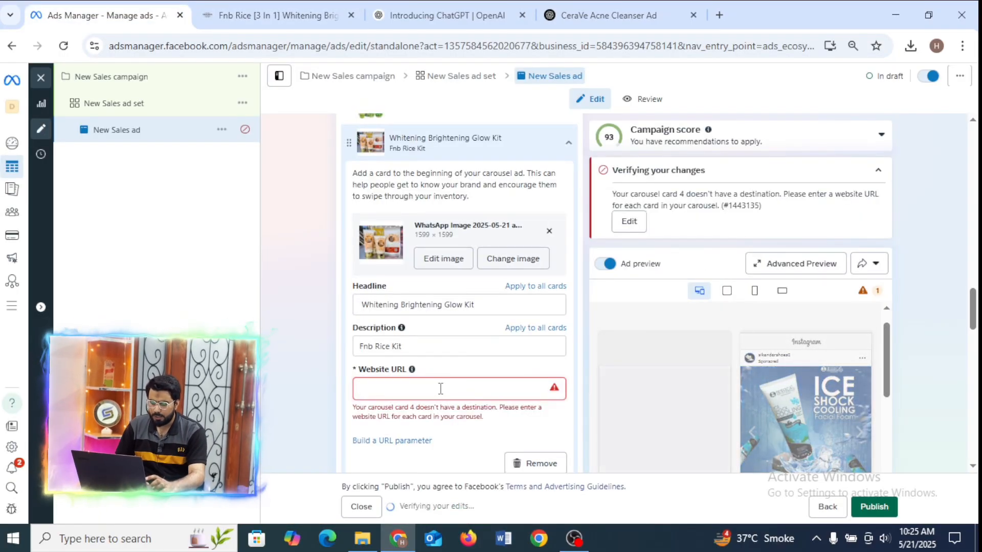
pyautogui.hotkey('ctrl', 'v')
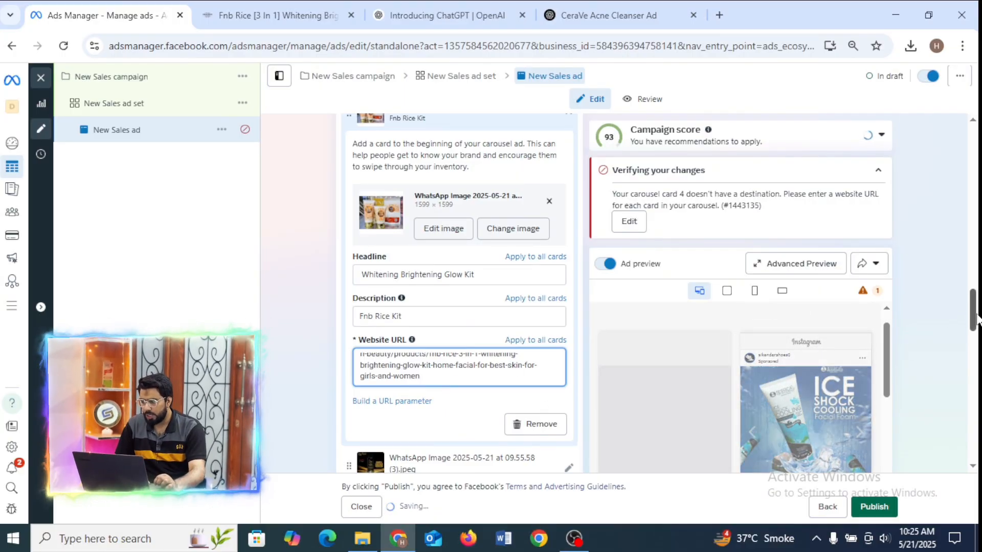
# Look over the fourth card's website URL and the remaining cards, and reload the Ads Manager page.
pyautogui.scroll(-4, 975, 317)
pyautogui.scroll(4, 968, 314)
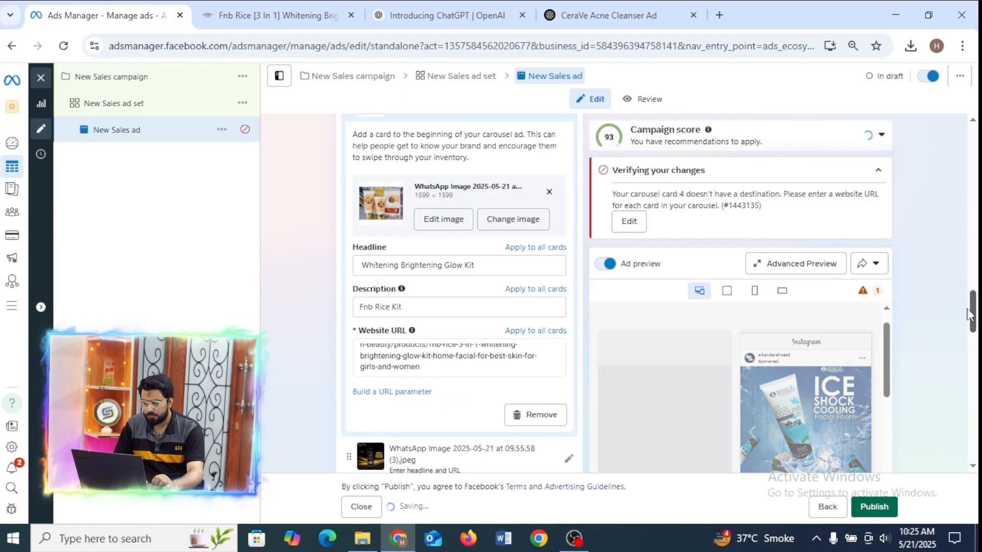
pyautogui.scroll(3, 968, 304)
pyautogui.scroll(-4, 969, 312)
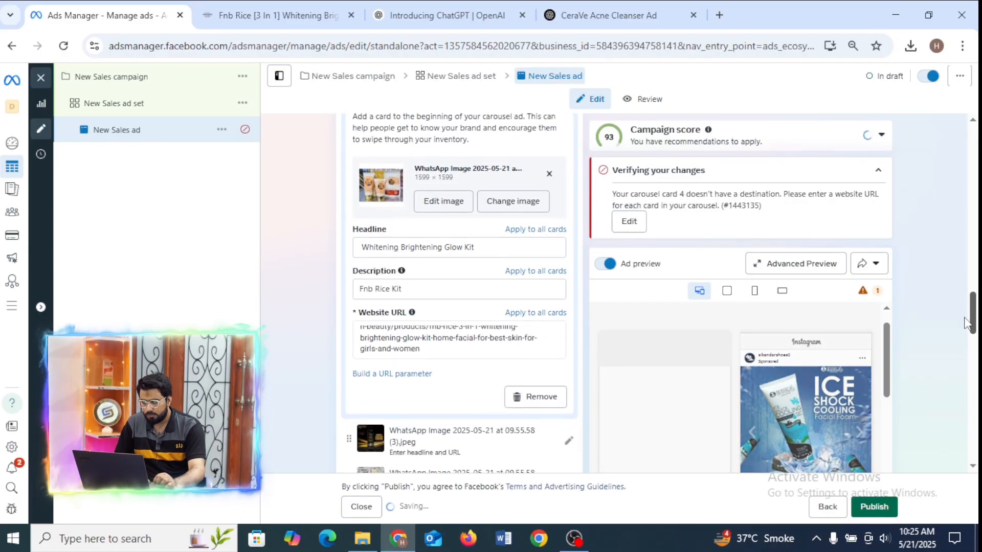
pyautogui.scroll(-3, 966, 324)
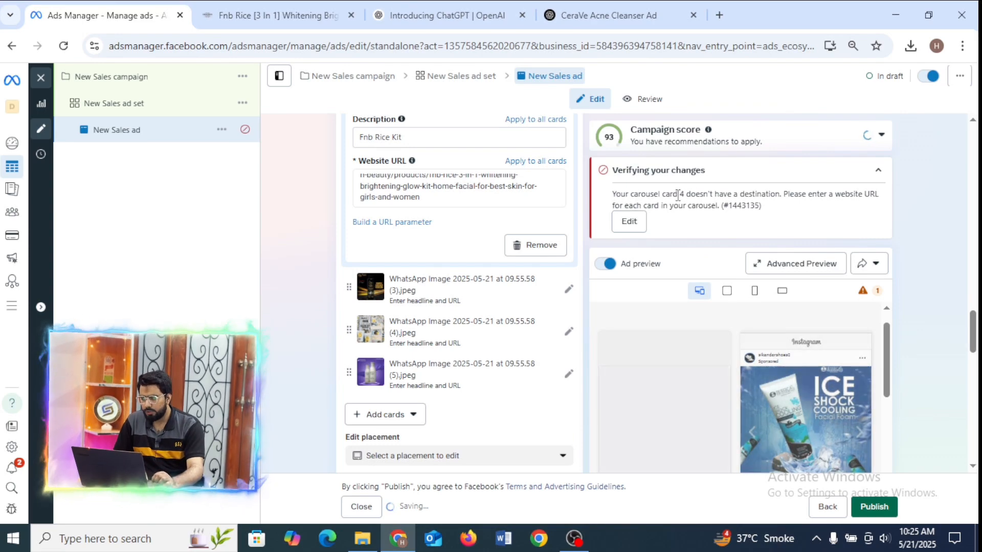
pyautogui.rightClick(454, 193)
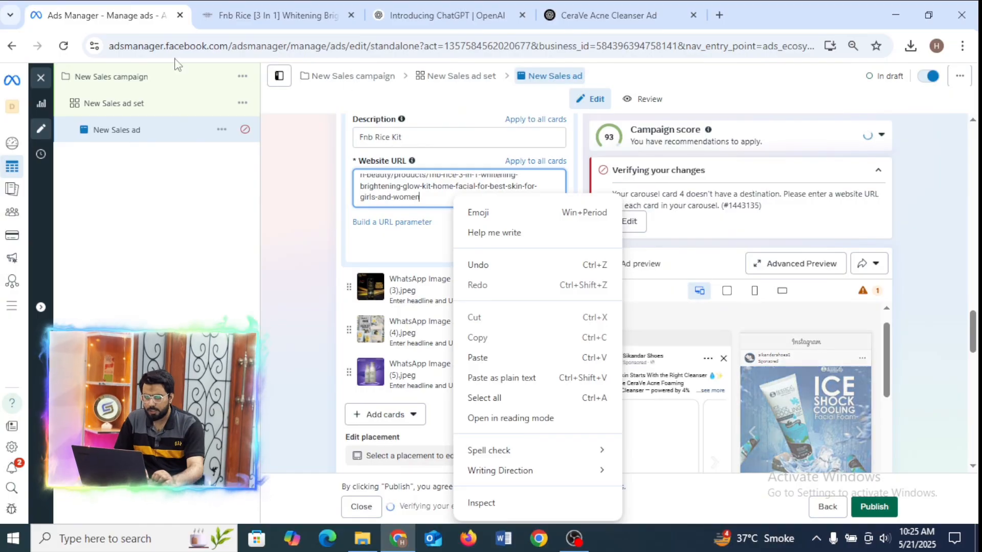
pyautogui.click(65, 46)
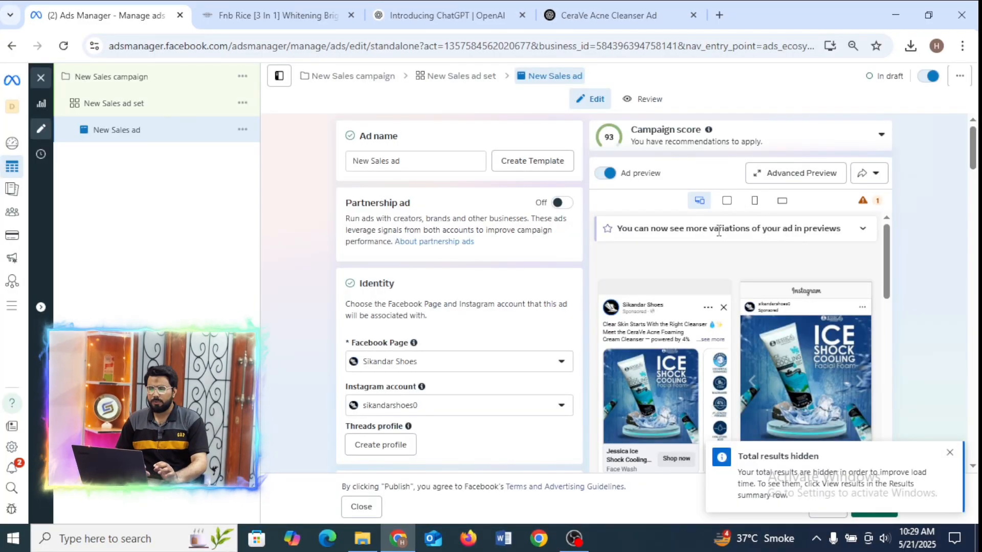
# Open the Whitening Brightening Glow Kit card in the carousel list to check its saved description and website URL.
pyautogui.scroll(-3, 977, 169)
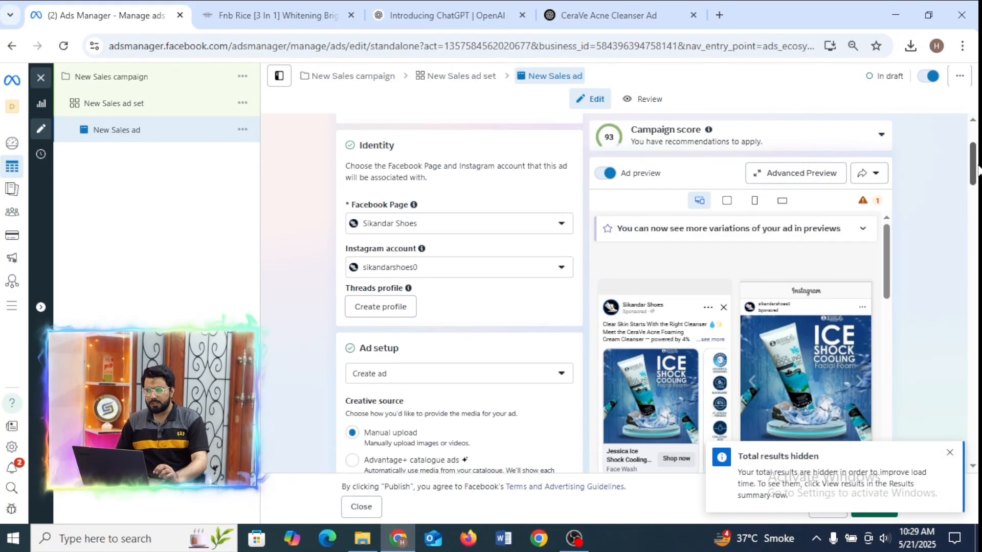
pyautogui.moveTo(976, 168); pyautogui.dragTo(973, 342)
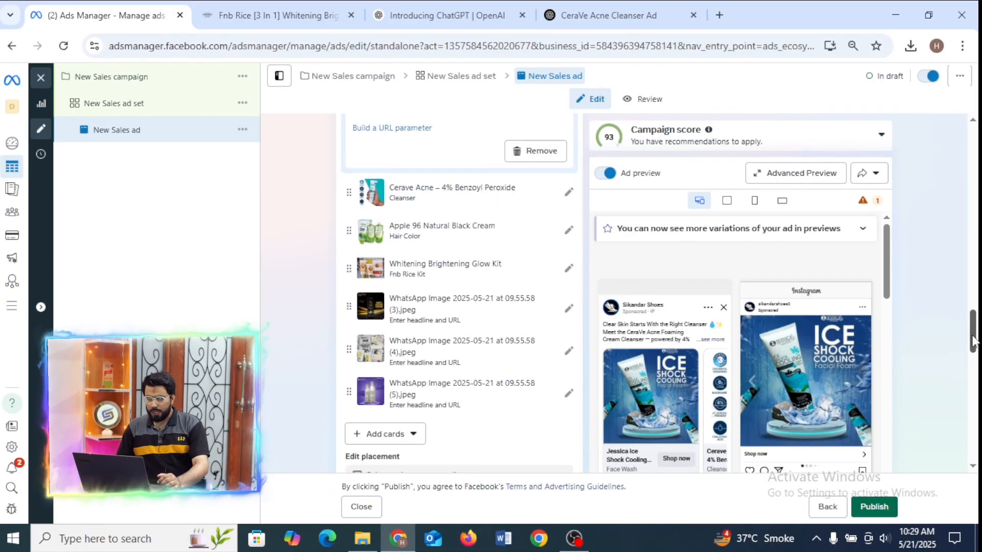
pyautogui.click(489, 263)
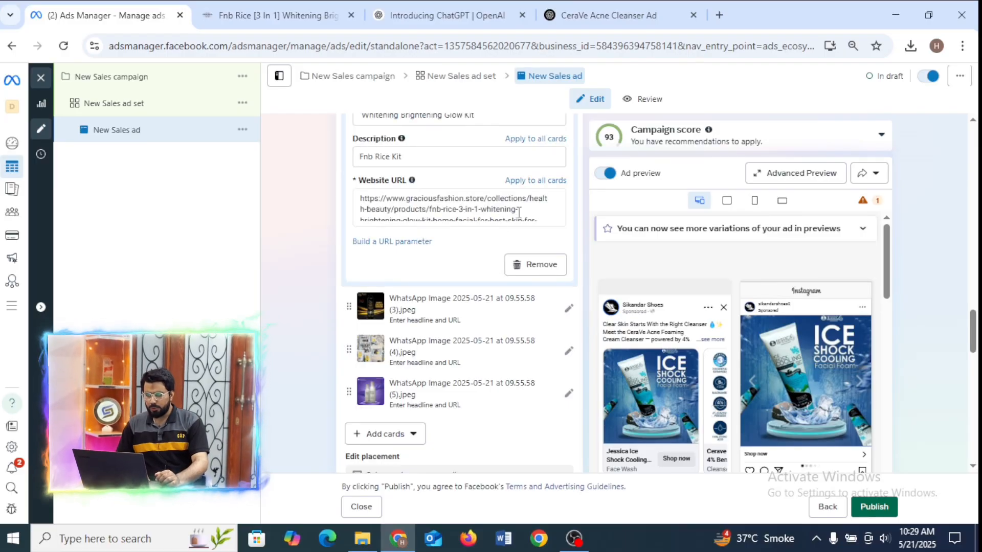
# Open the fifth carousel card, the one with image (3).jpeg, and go through its headline, description and website URL fields.
pyautogui.click(430, 313)
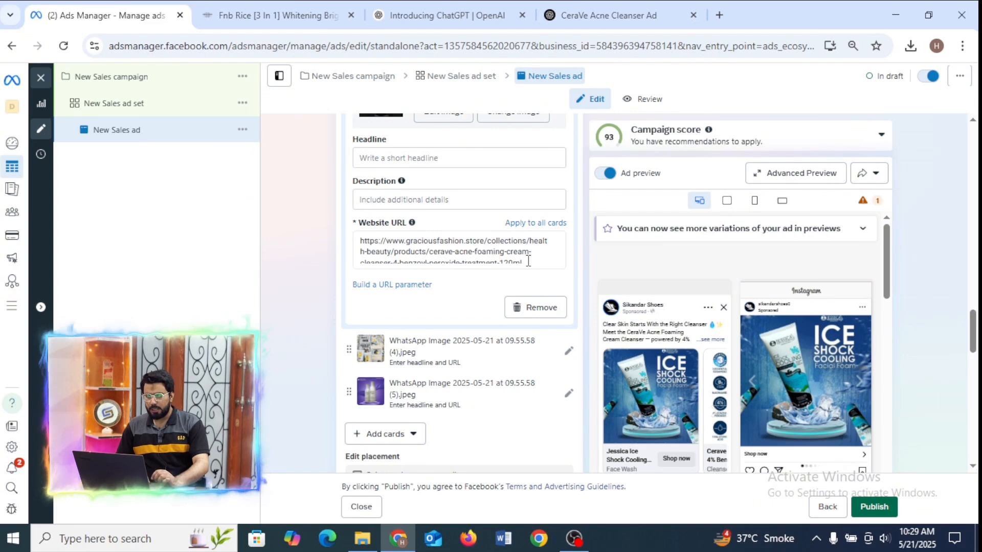
pyautogui.click(516, 157)
pyautogui.click(483, 199)
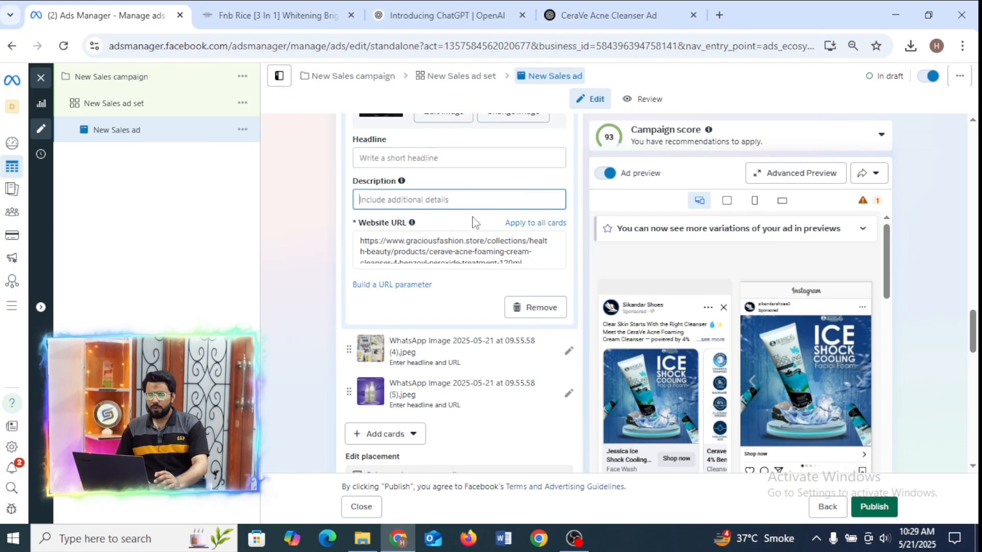
pyautogui.click(456, 254)
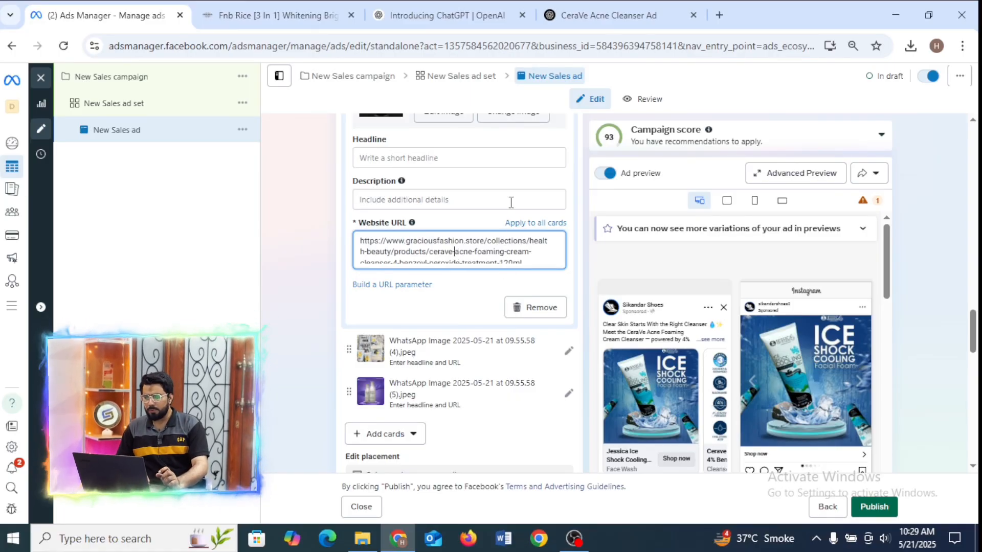
pyautogui.click(511, 158)
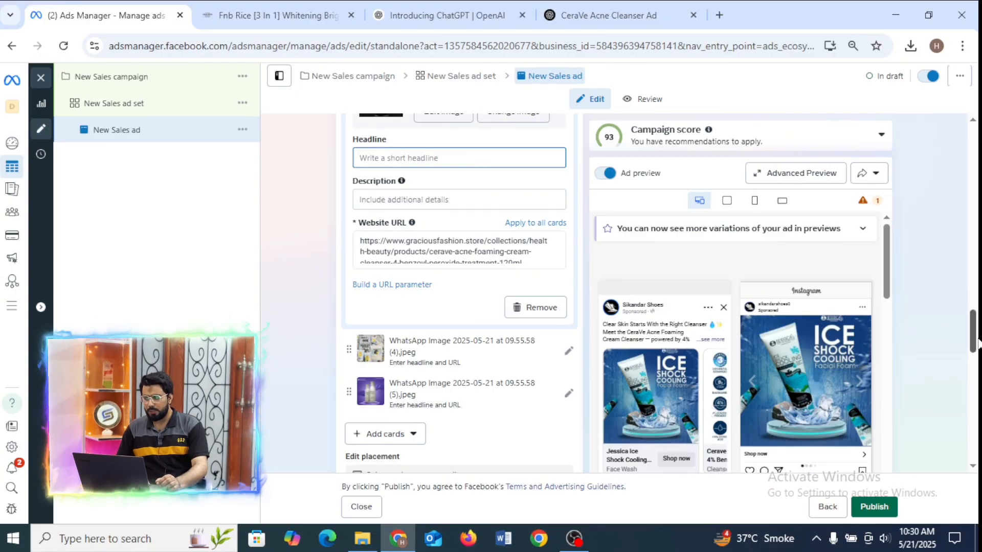
# Reopen the Whitening Brightening Glow Kit card, review its headline, and advance the carousel in the Facebook Feed preview.
pyautogui.scroll(3, 977, 344)
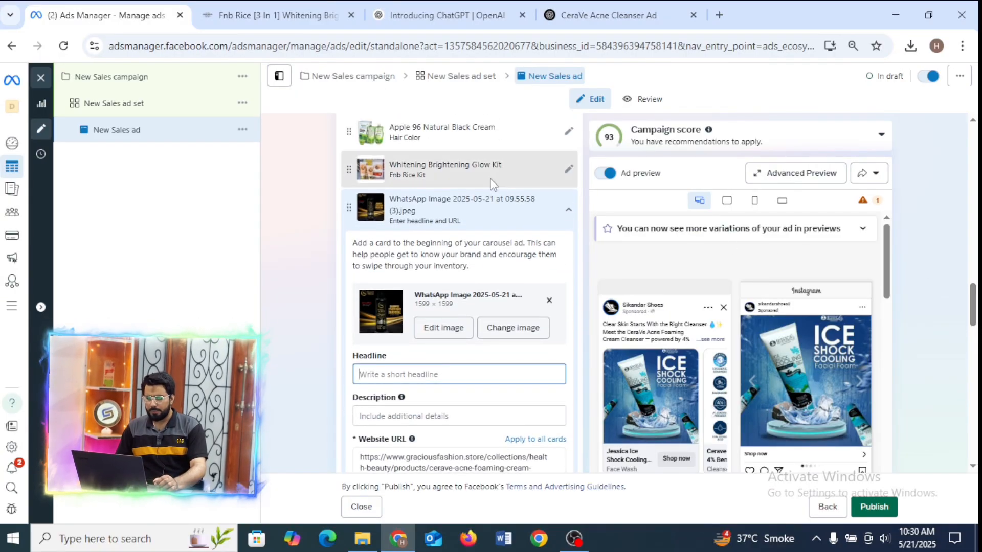
pyautogui.click(492, 176)
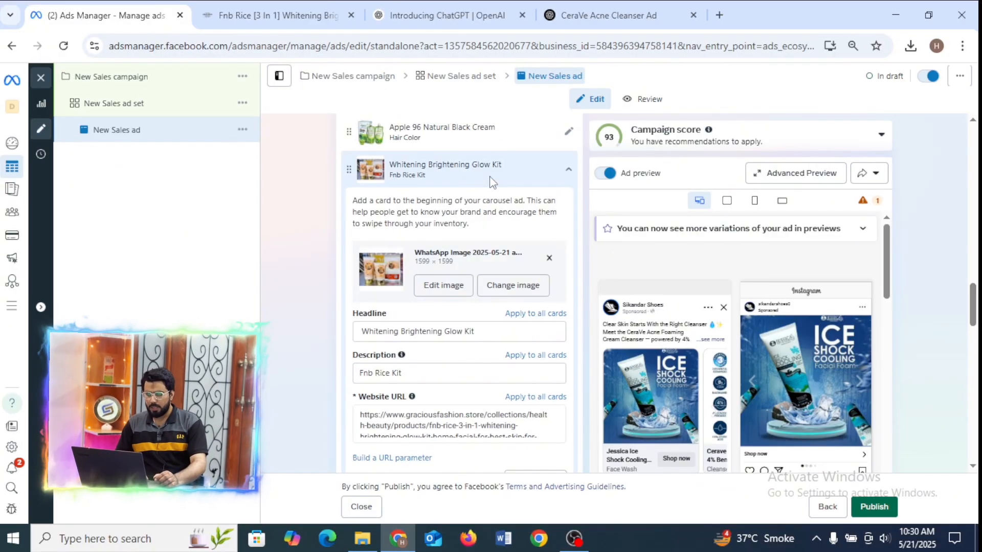
pyautogui.click(488, 330)
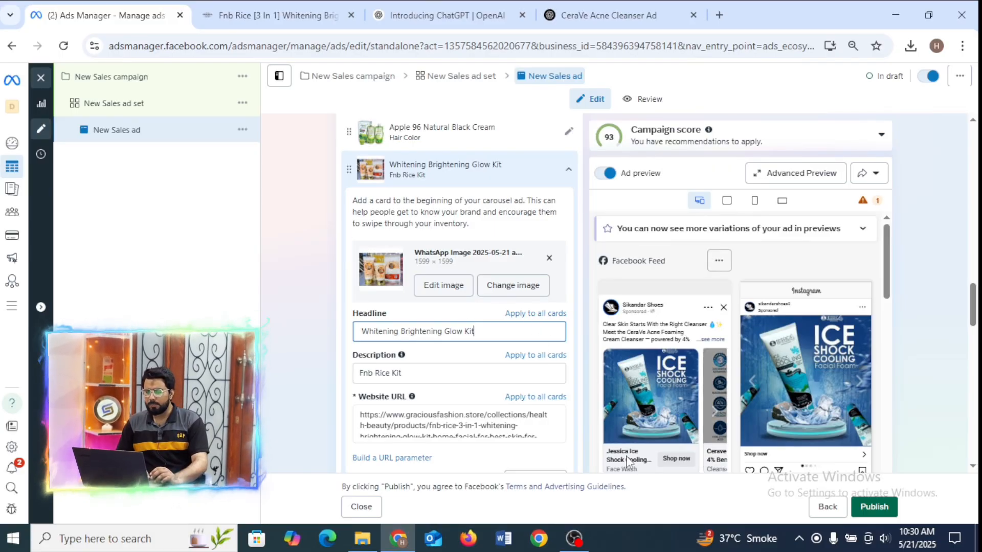
pyautogui.click(714, 418)
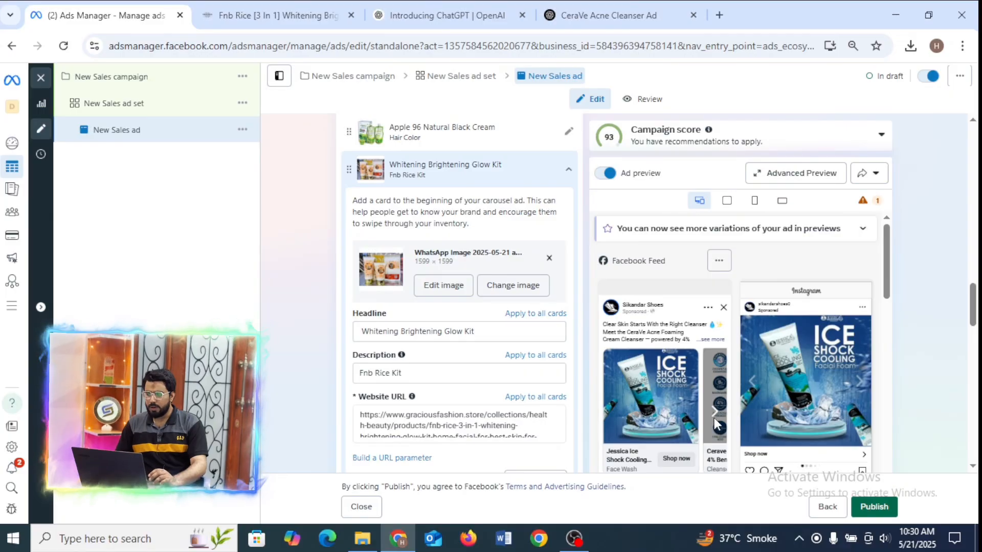
pyautogui.click(715, 413)
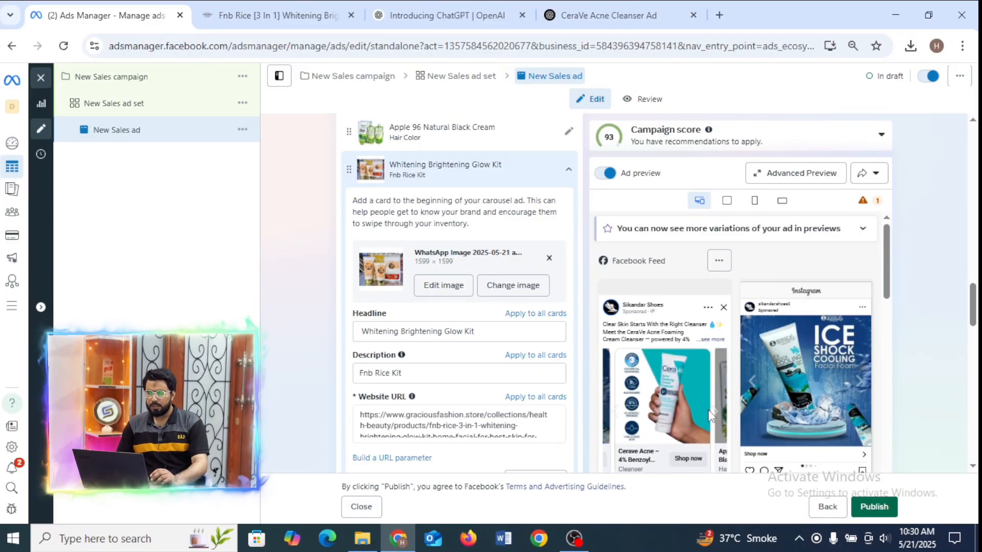
# Open the Jessica Ice Shock Cooling Facial Foam card and highlight its "Face Wash" description for review.
pyautogui.moveTo(973, 308); pyautogui.dragTo(976, 277)
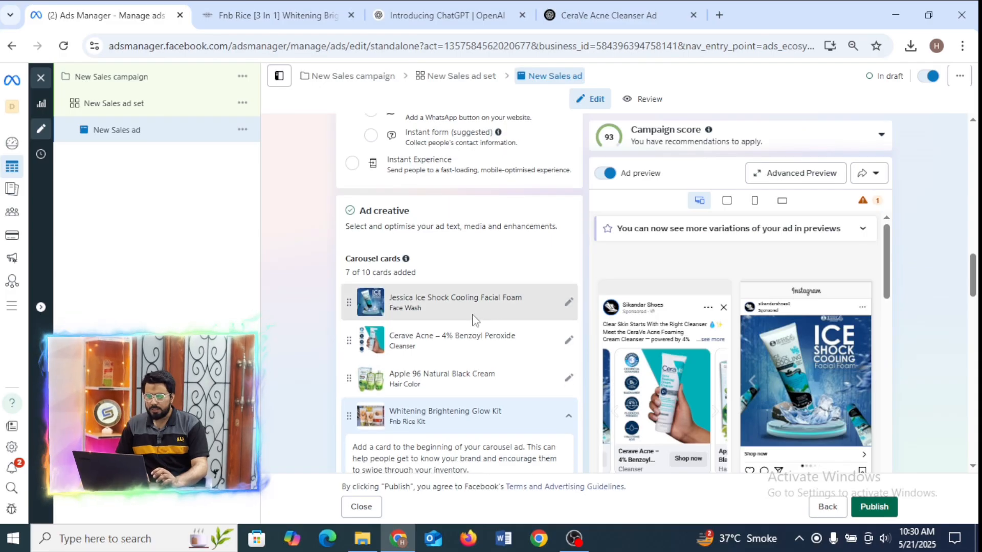
pyautogui.click(472, 318)
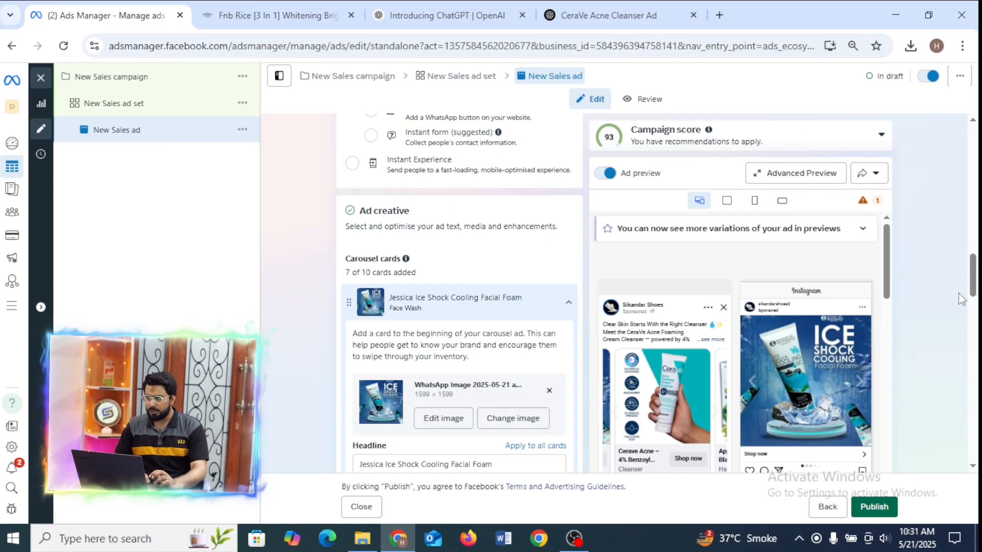
pyautogui.moveTo(974, 272); pyautogui.dragTo(977, 296)
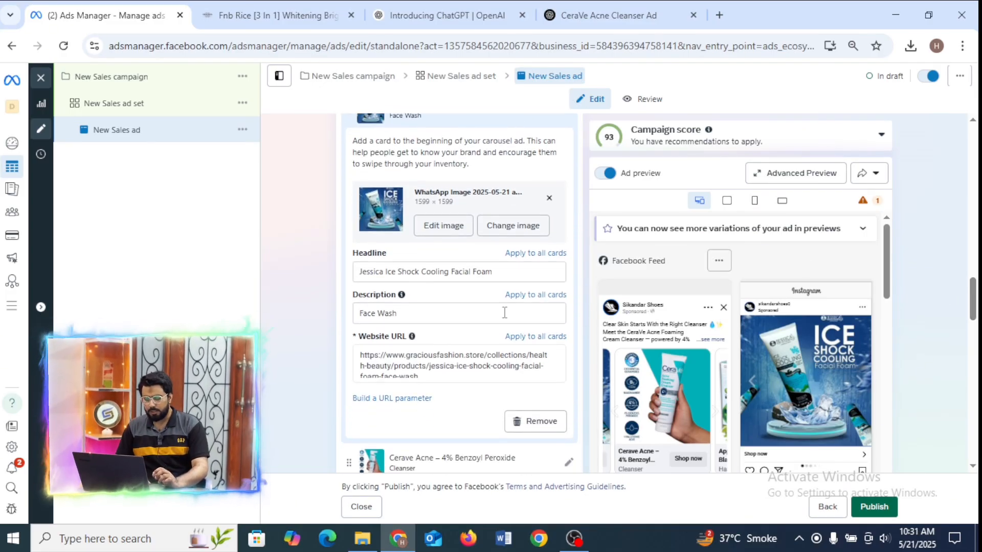
pyautogui.click(445, 320)
pyautogui.moveTo(444, 323); pyautogui.dragTo(354, 332)
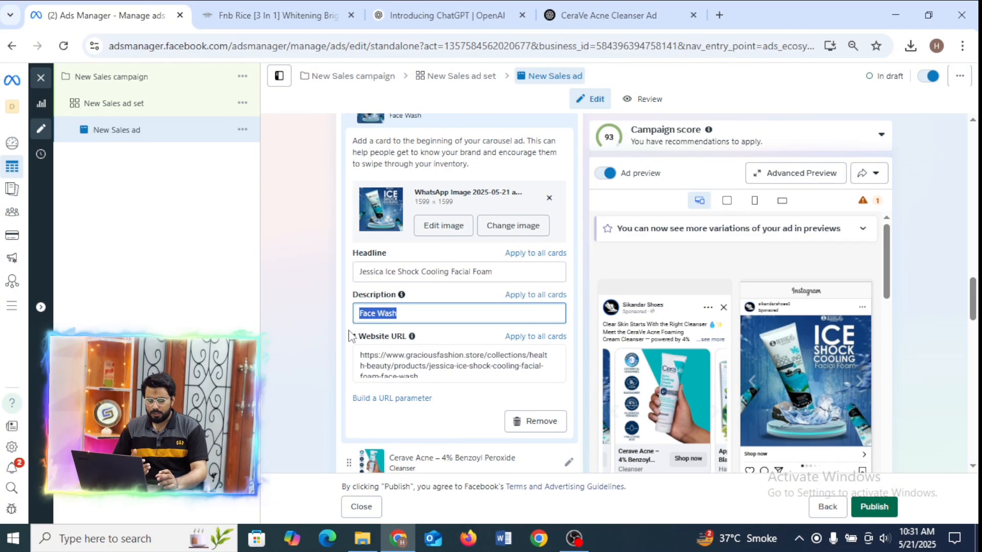
# Replace the "Face Wash" description of the Jessica Ice Shock Cooling Facial Foam card with five yellow star emojis.
pyautogui.press('BackSpace')
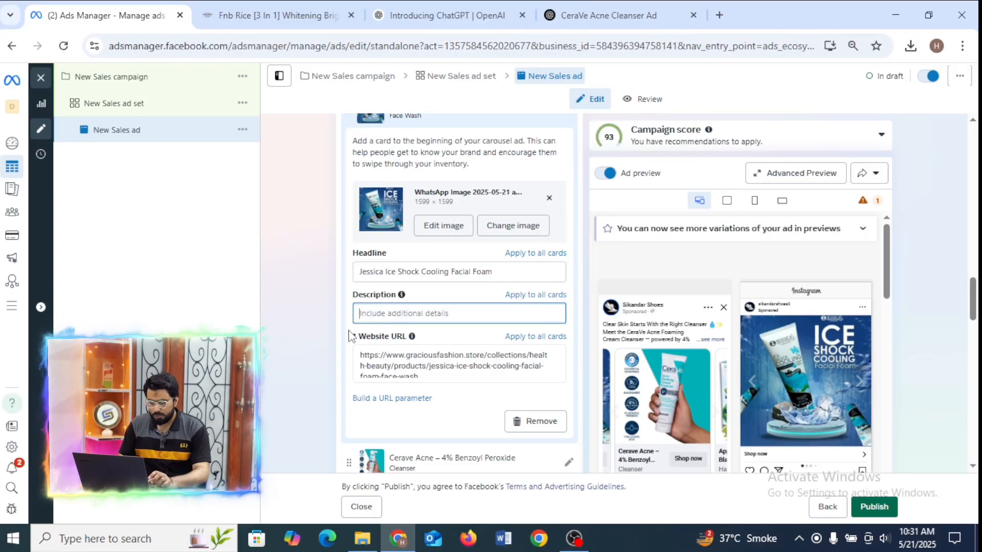
pyautogui.rightClick(376, 307)
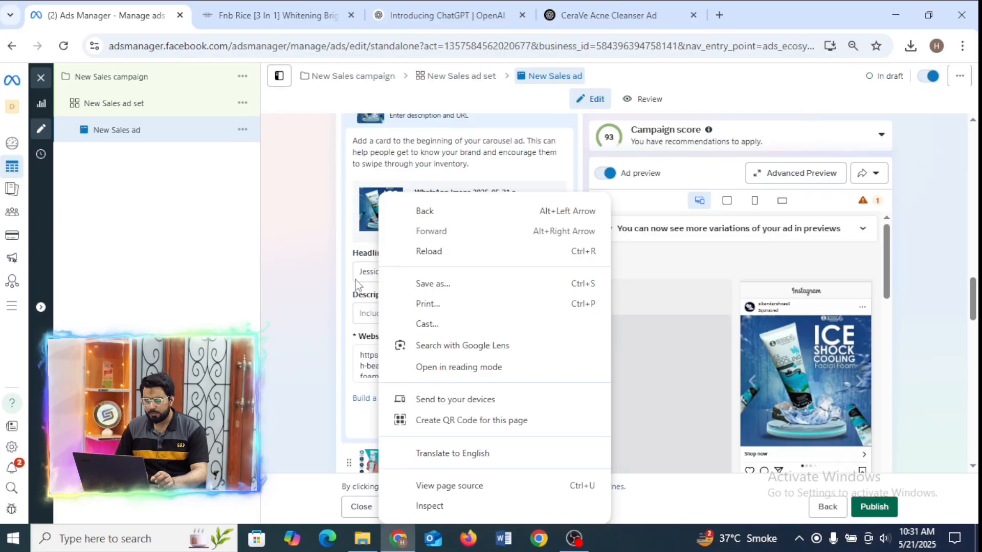
pyautogui.click(366, 309)
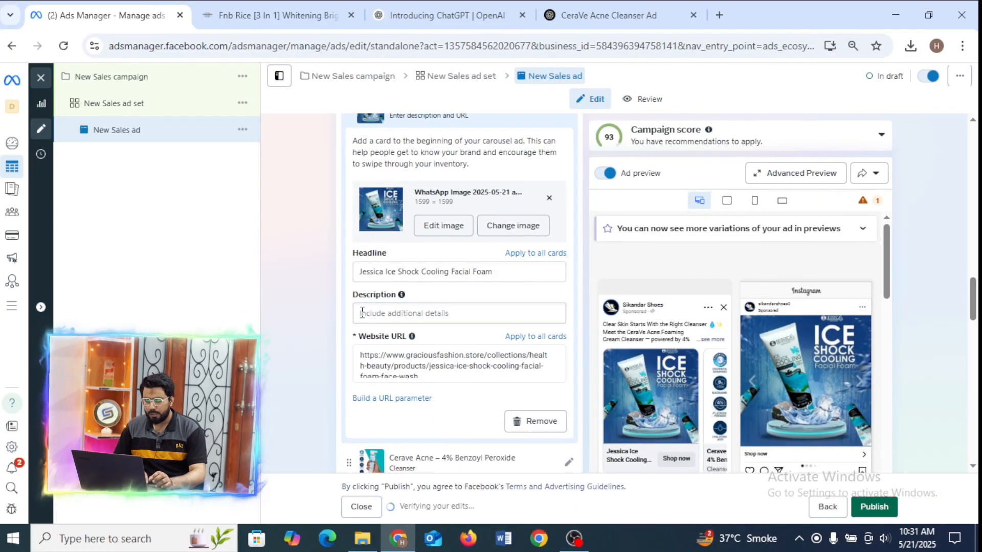
pyautogui.rightClick(362, 313)
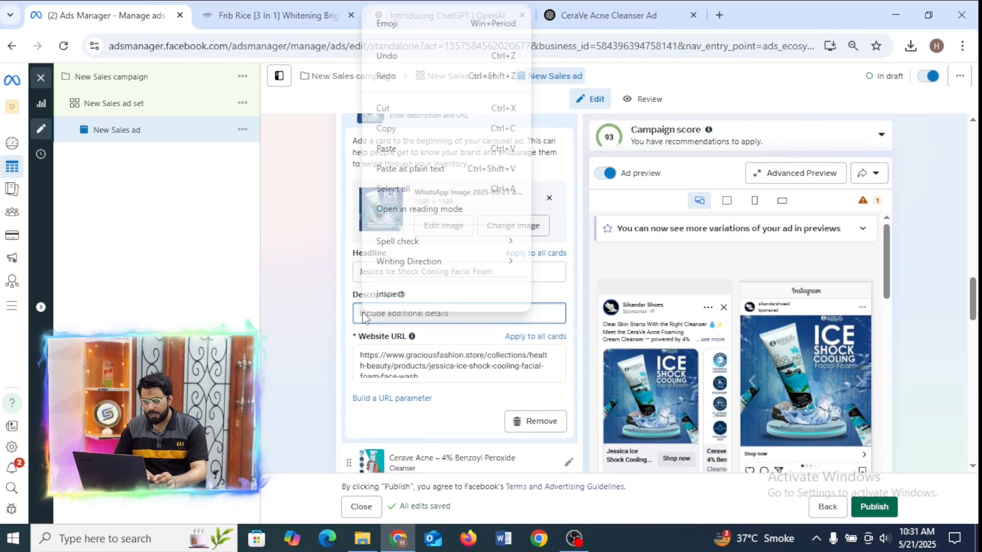
pyautogui.click(384, 32)
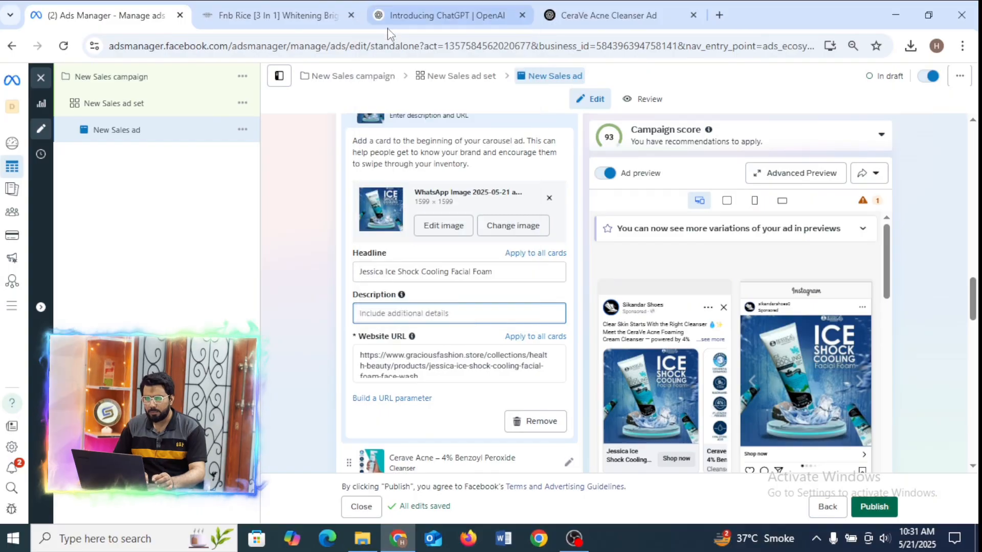
pyautogui.write('star')
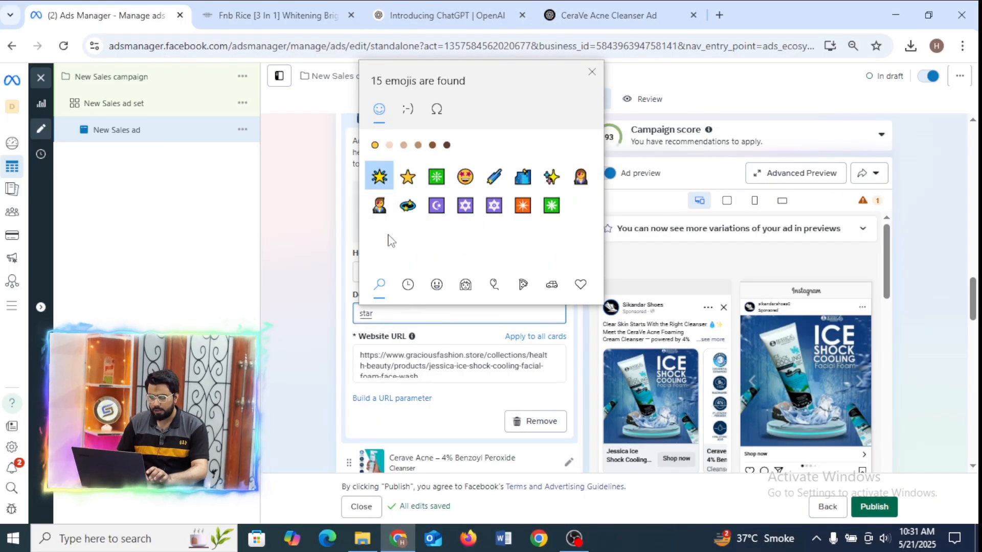
pyautogui.click(407, 177)
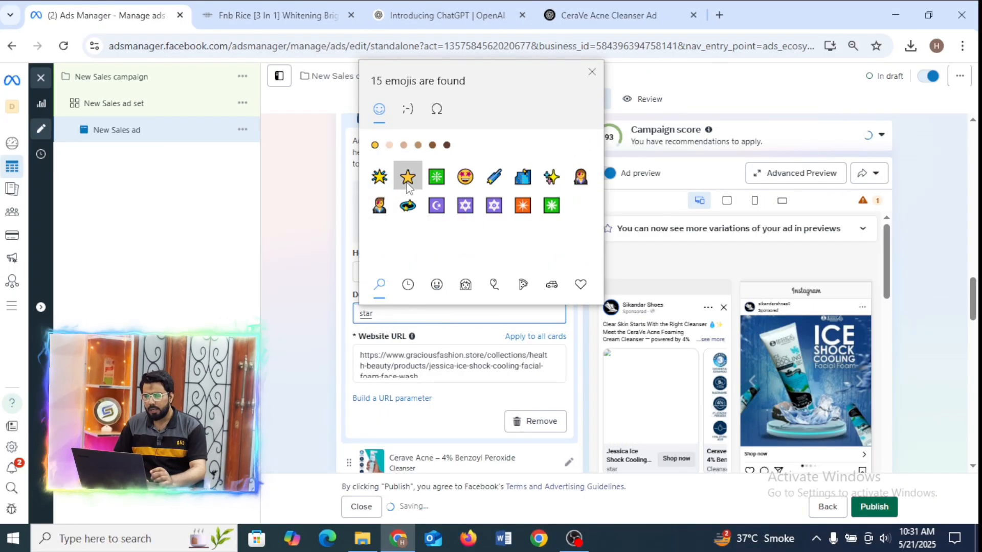
pyautogui.click(407, 177)
pyautogui.click(407, 177)
pyautogui.click(407, 177)
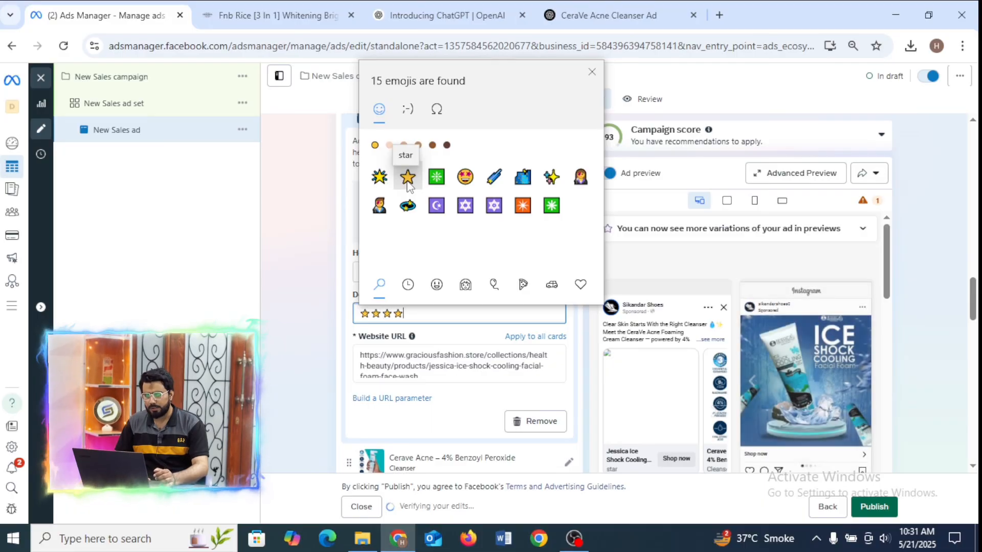
pyautogui.click(407, 177)
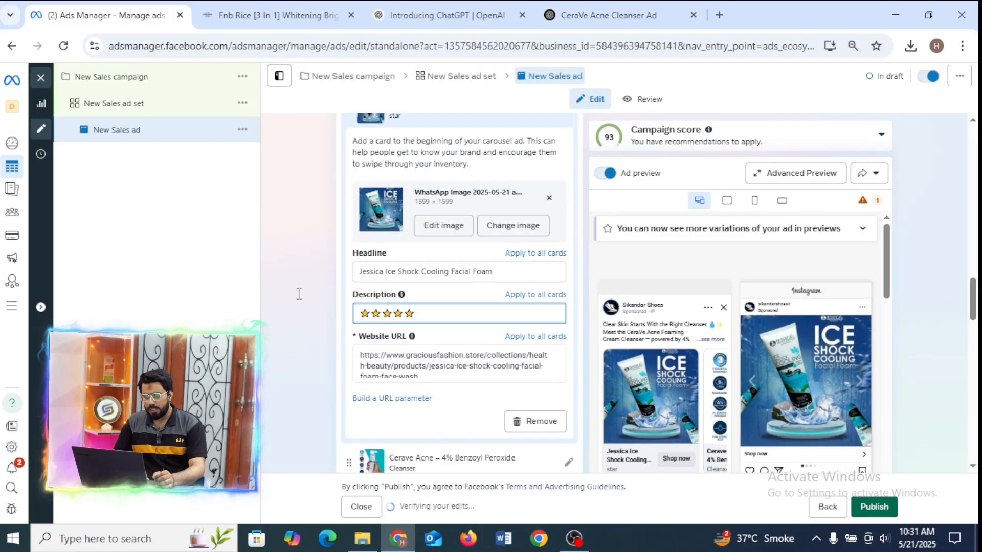
pyautogui.click(300, 294)
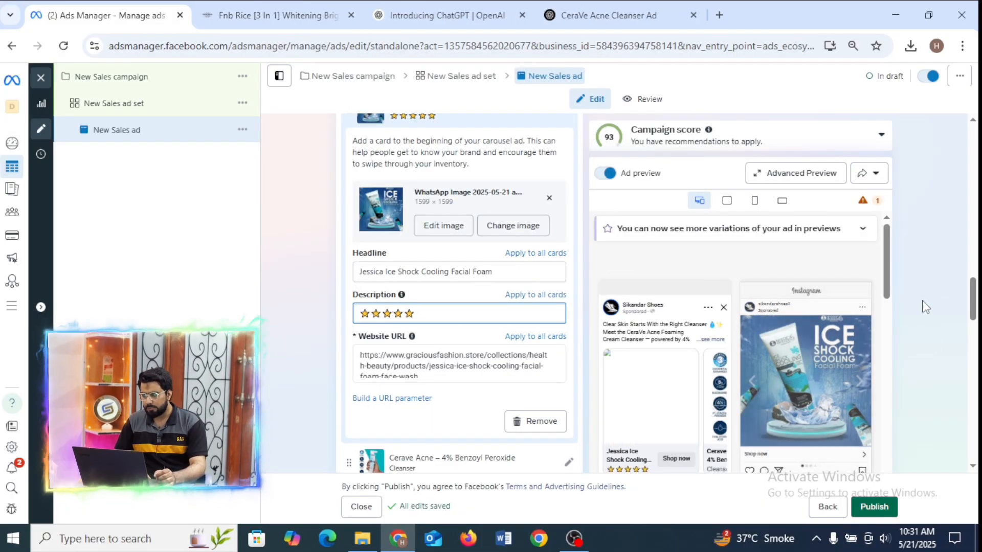
# Move the Facebook Feed preview forward to the Cerave card and back to compare the descriptions of the first two cards.
pyautogui.moveTo(888, 272); pyautogui.dragTo(889, 281)
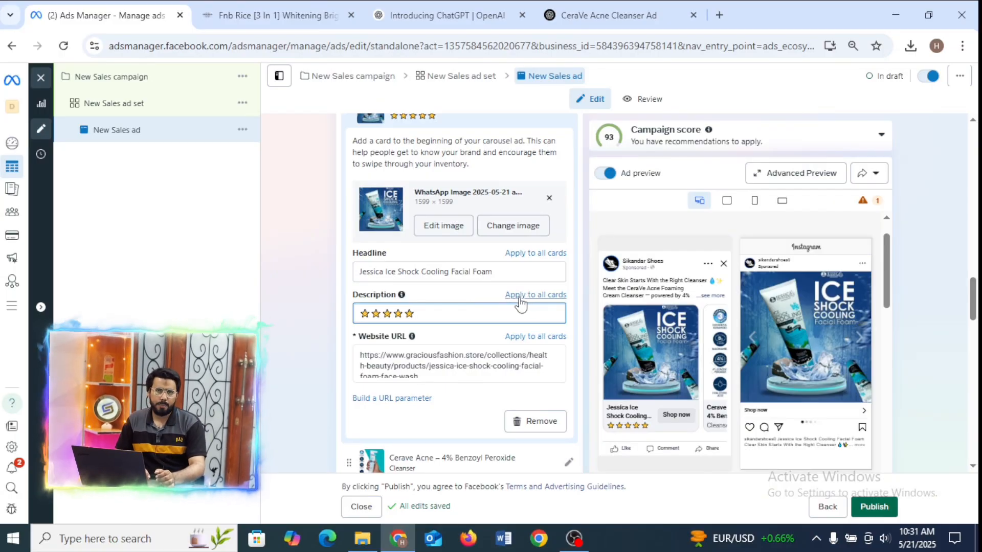
pyautogui.click(713, 369)
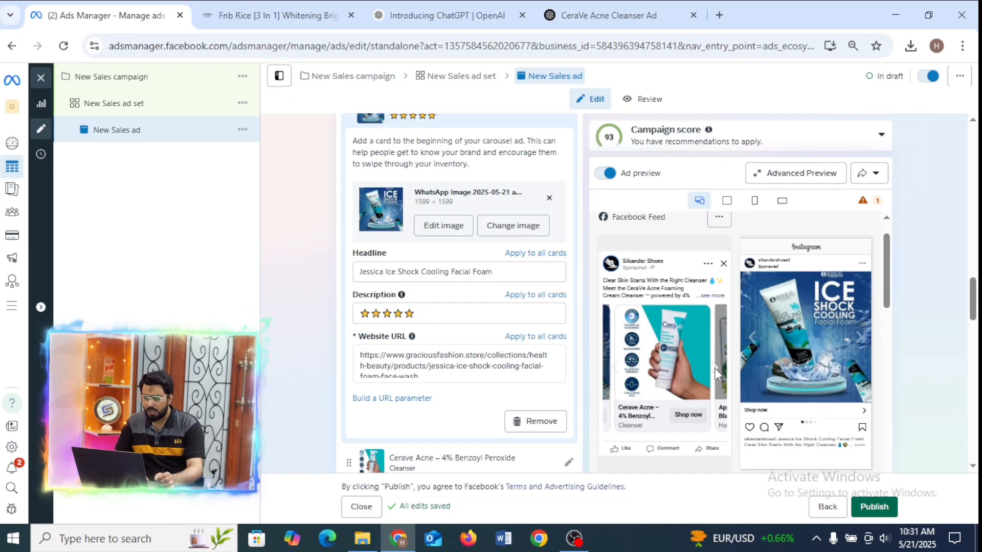
pyautogui.click(714, 368)
pyautogui.click(606, 370)
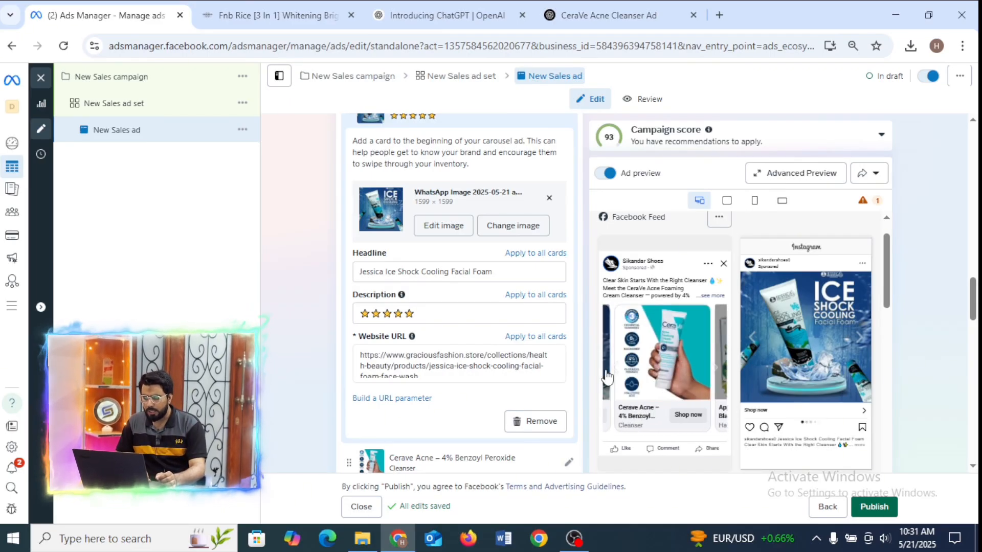
pyautogui.click(606, 369)
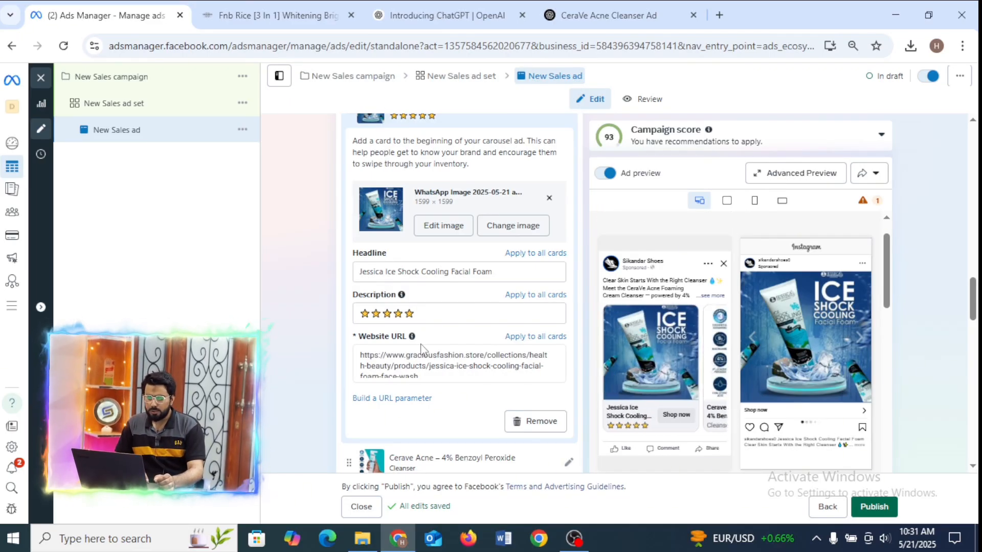
# Apply the five-star description to all carousel cards and check it in the Facebook Feed preview.
pyautogui.click(428, 314)
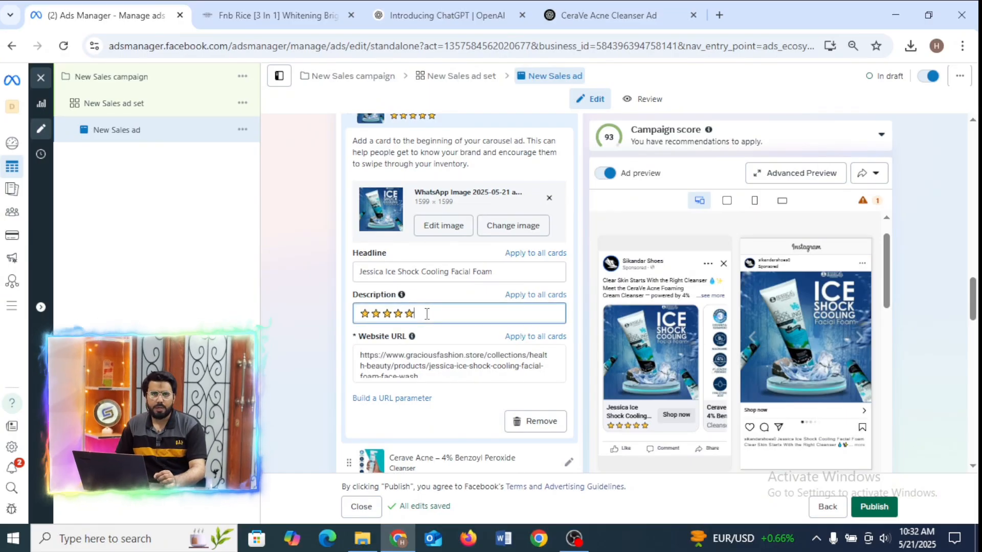
pyautogui.click(537, 297)
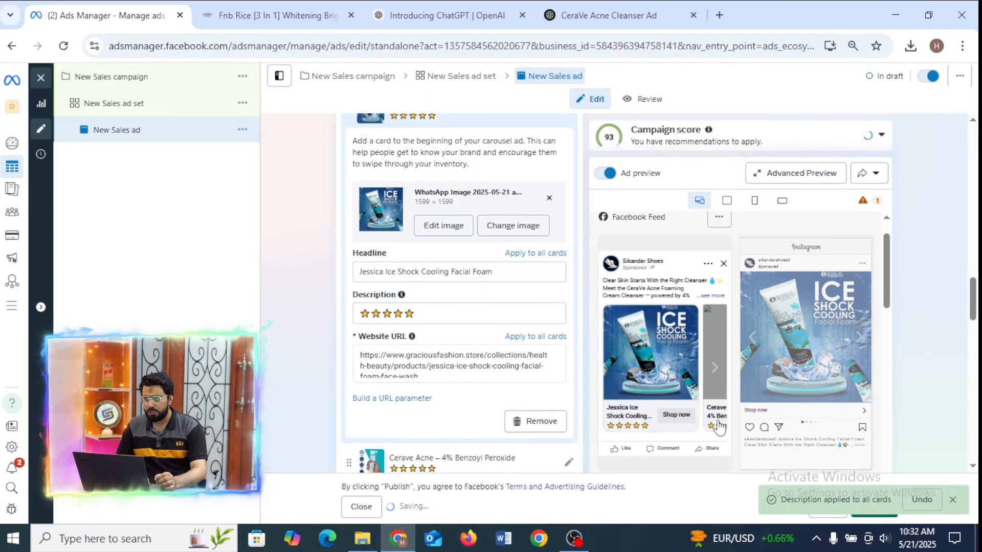
pyautogui.click(714, 367)
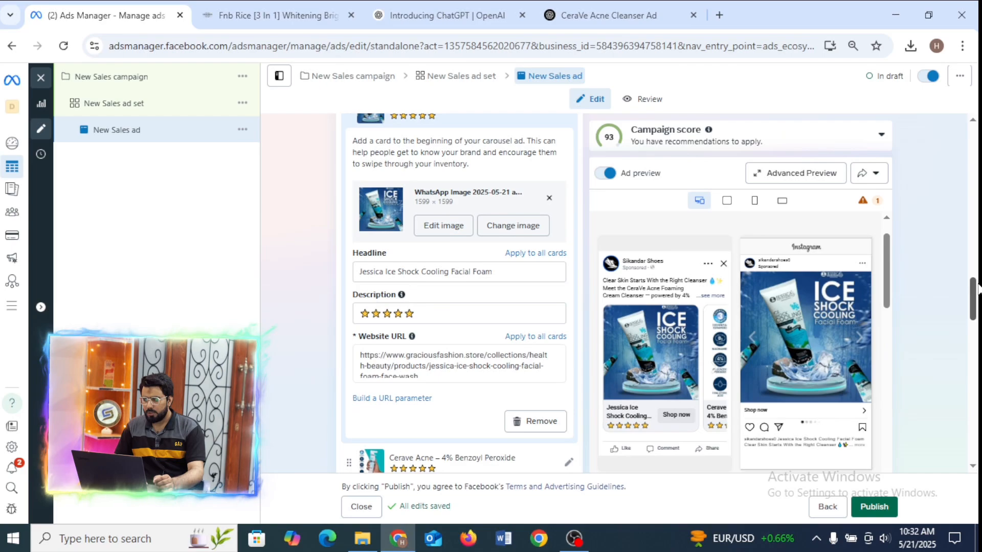
# Look over the remaining ad sections, the New Sales campaign settings and the ad set settings, and return to the ad.
pyautogui.moveTo(977, 289); pyautogui.dragTo(973, 414)
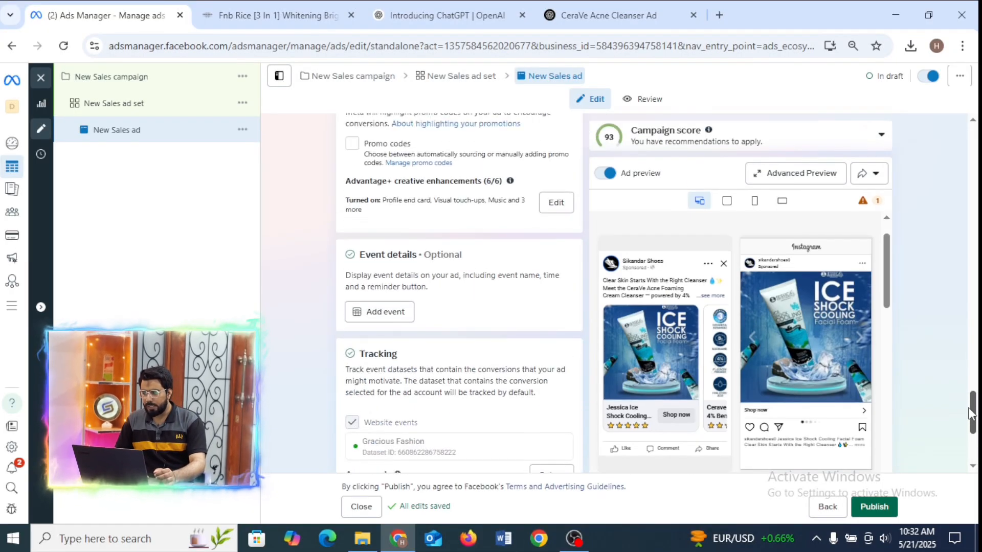
pyautogui.click(358, 75)
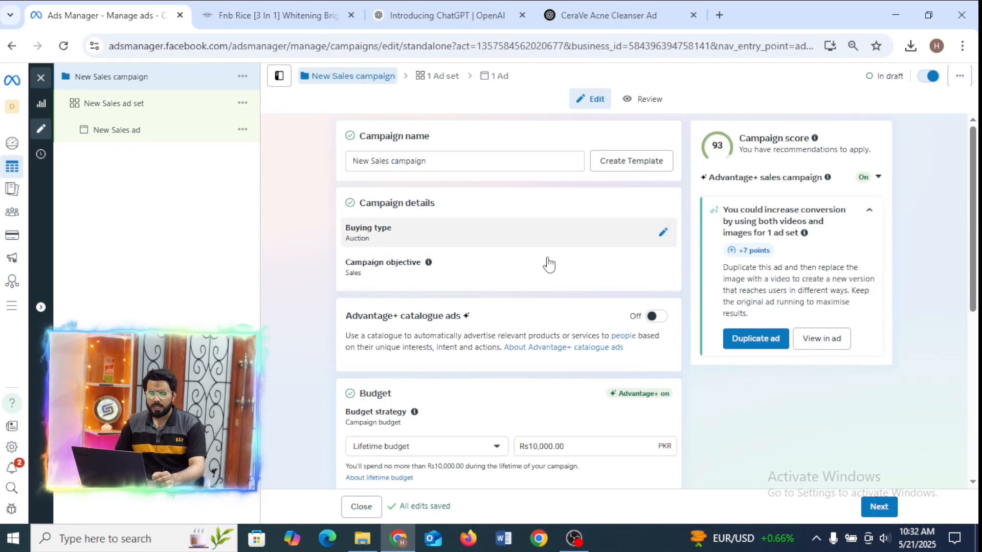
pyautogui.click(436, 76)
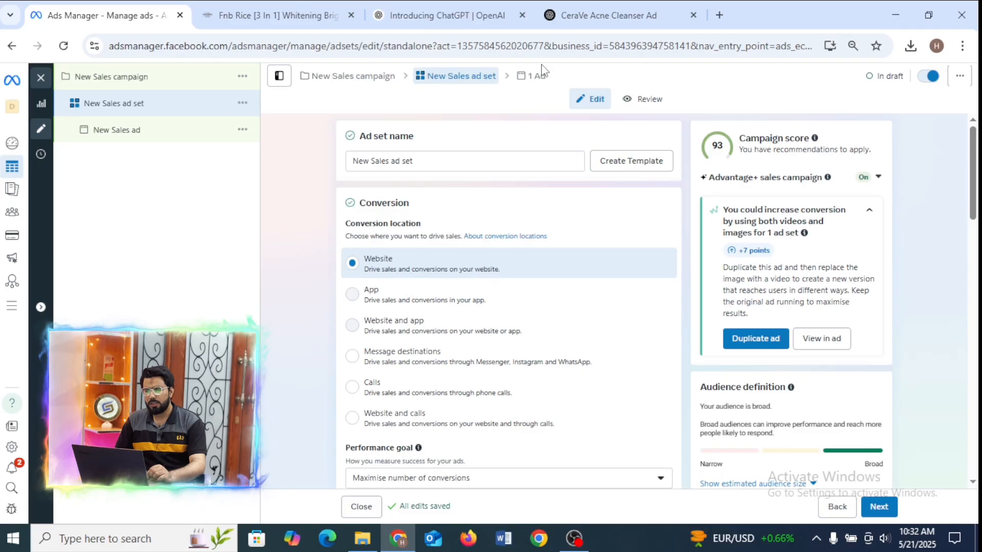
pyautogui.click(539, 83)
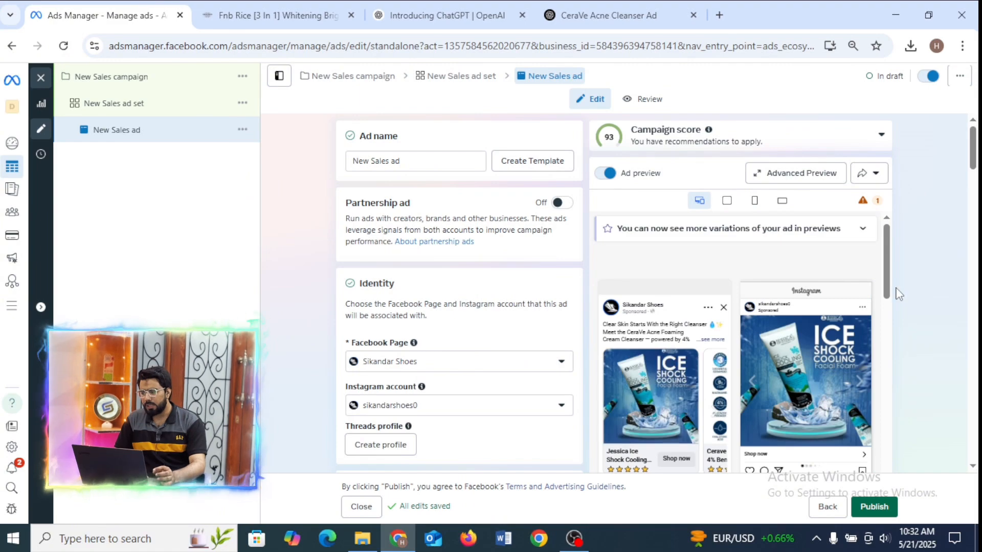
# Go through the ad's destination and carousel cards, and review the call-to-action choices, leaving Shop now selected.
pyautogui.moveTo(973, 146); pyautogui.dragTo(973, 229)
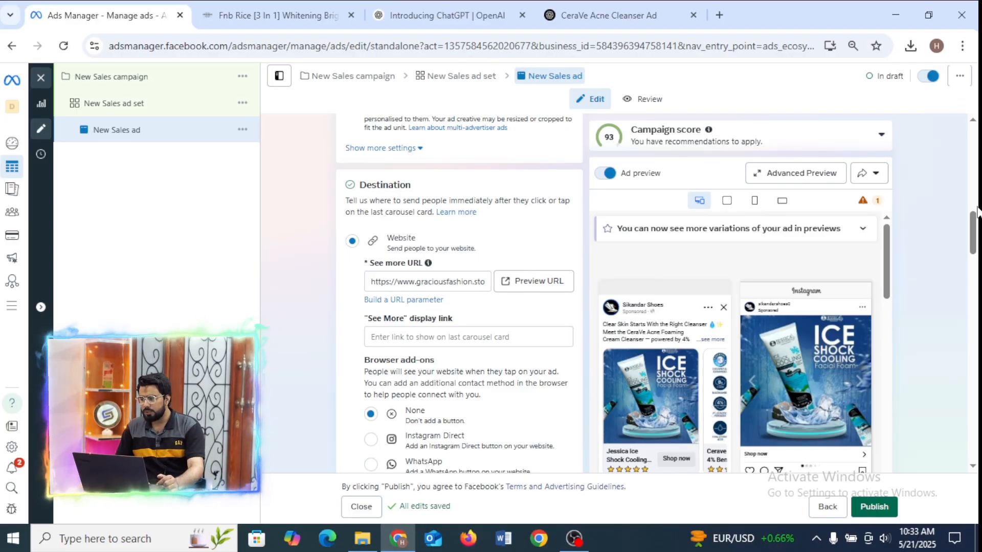
pyautogui.moveTo(977, 212); pyautogui.dragTo(975, 308)
pyautogui.moveTo(888, 253)
pyautogui.mouseDown()
pyautogui.moveTo(890, 274)
pyautogui.moveTo(888, 265)
pyautogui.mouseUp()
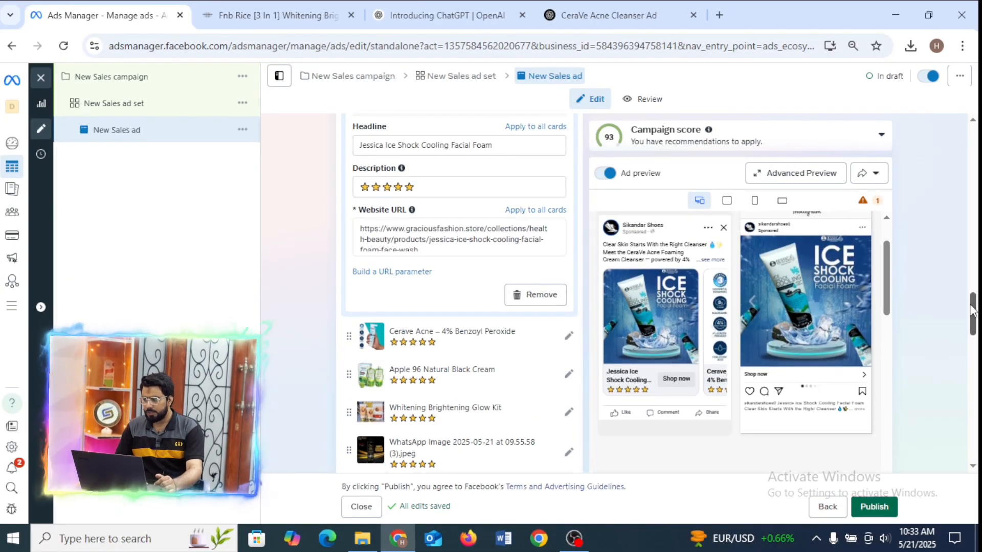
pyautogui.moveTo(972, 311); pyautogui.dragTo(971, 298)
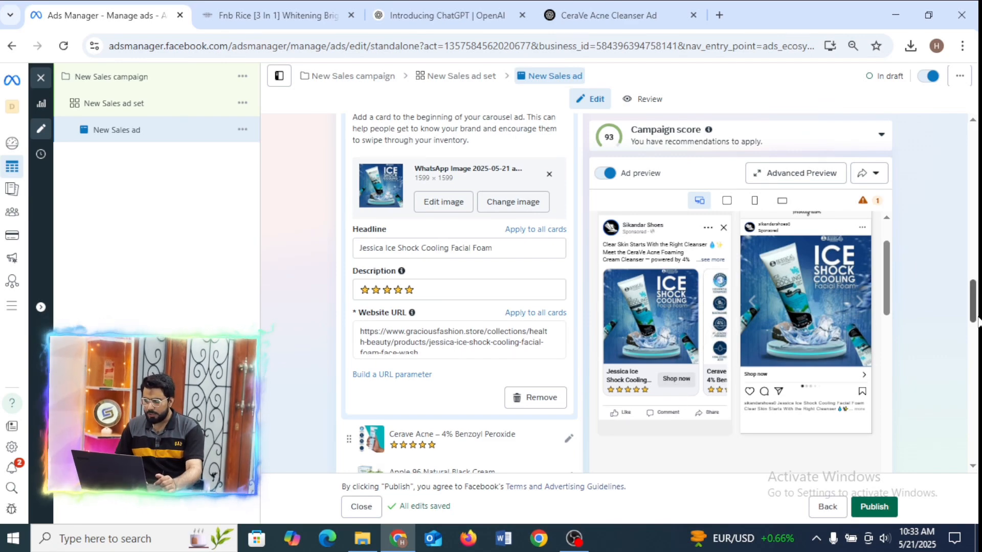
pyautogui.moveTo(978, 321); pyautogui.dragTo(977, 412)
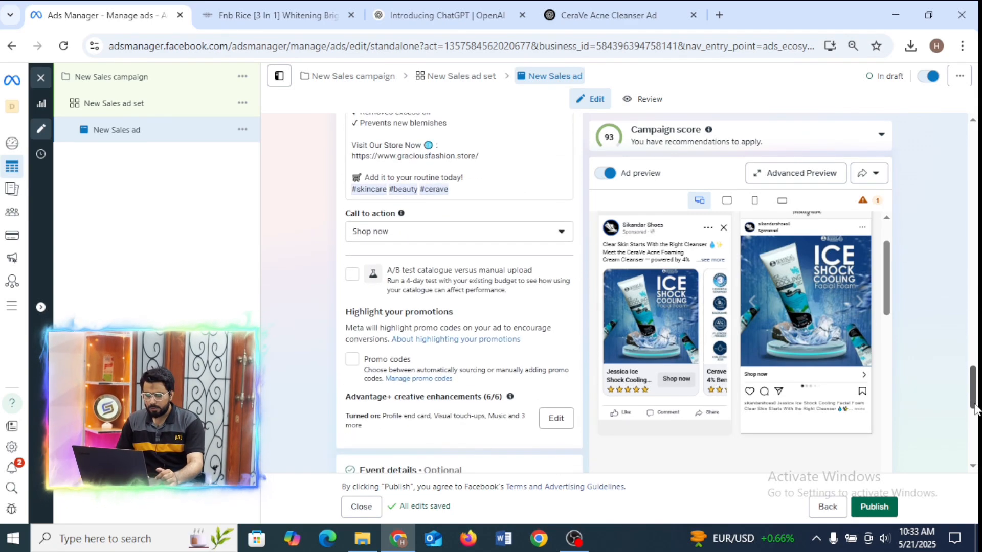
pyautogui.click(407, 251)
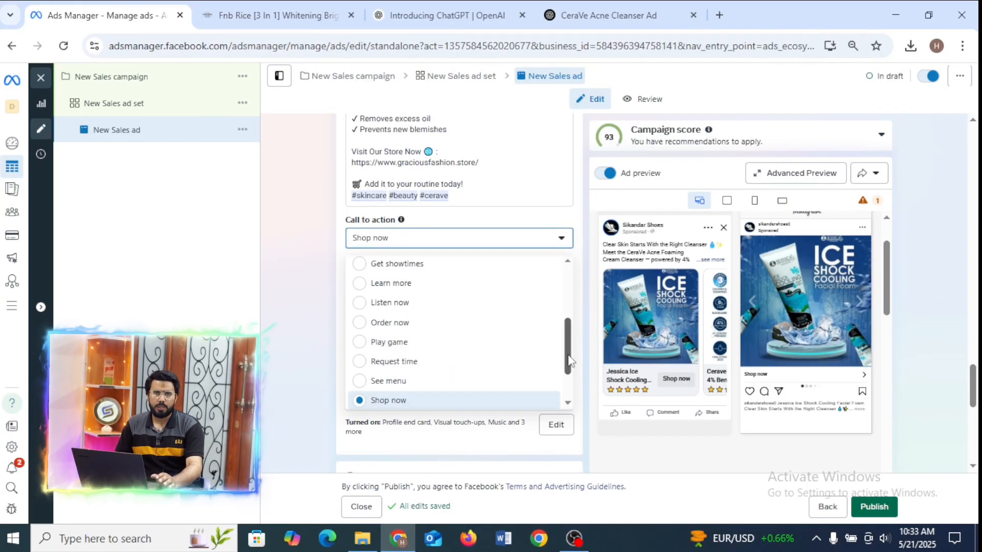
pyautogui.moveTo(569, 360)
pyautogui.mouseDown()
pyautogui.moveTo(569, 382)
pyautogui.moveTo(567, 308)
pyautogui.moveTo(568, 361)
pyautogui.mouseUp()
pyautogui.click(518, 368)
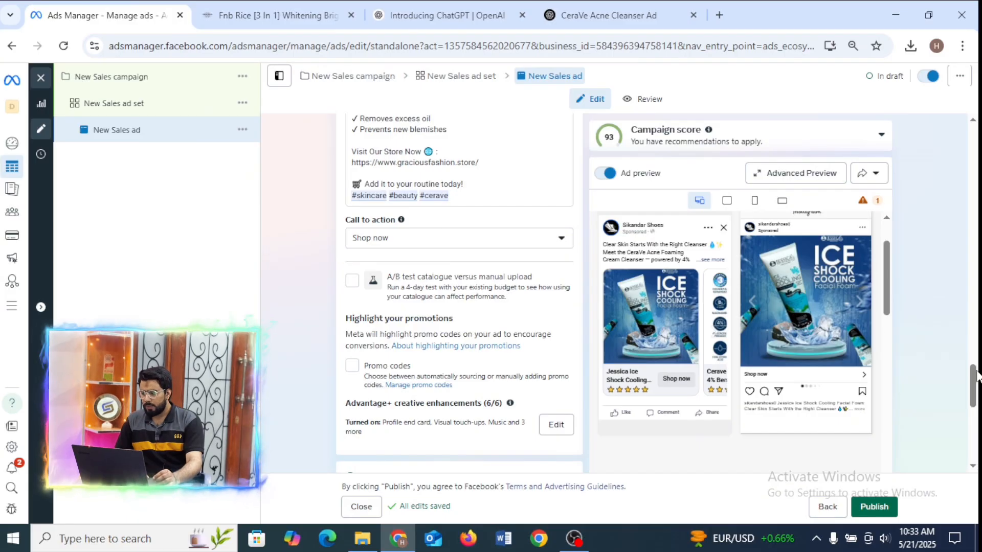
# Review the carousel card list and advance the Facebook Feed preview to the Apple 96 Natural Black Cream card.
pyautogui.moveTo(974, 385); pyautogui.dragTo(977, 284)
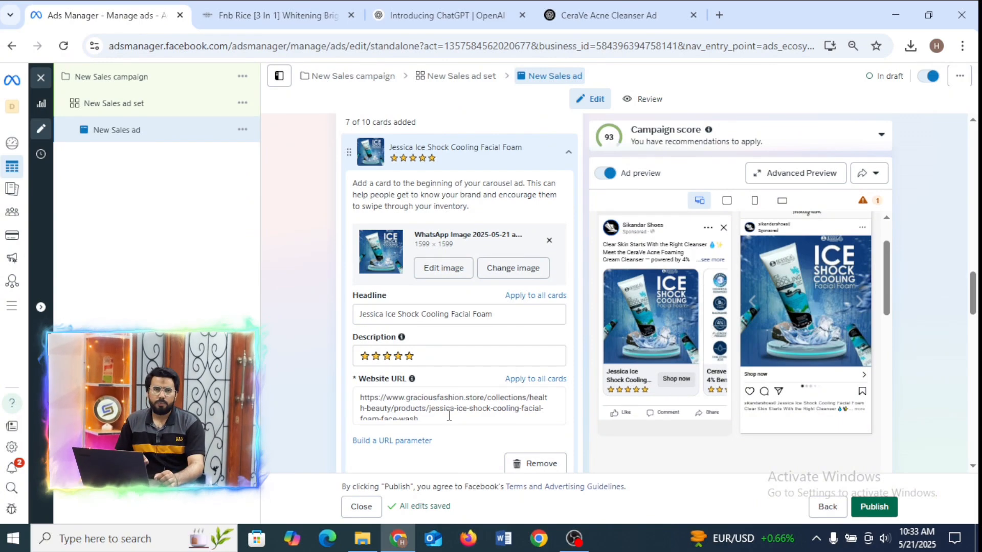
pyautogui.click(710, 333)
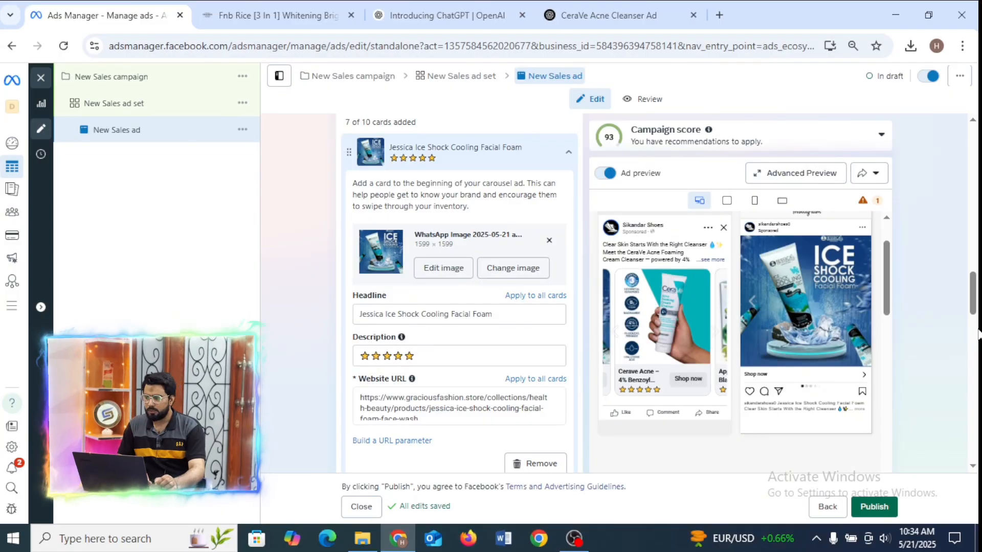
pyautogui.scroll(-6, 977, 340)
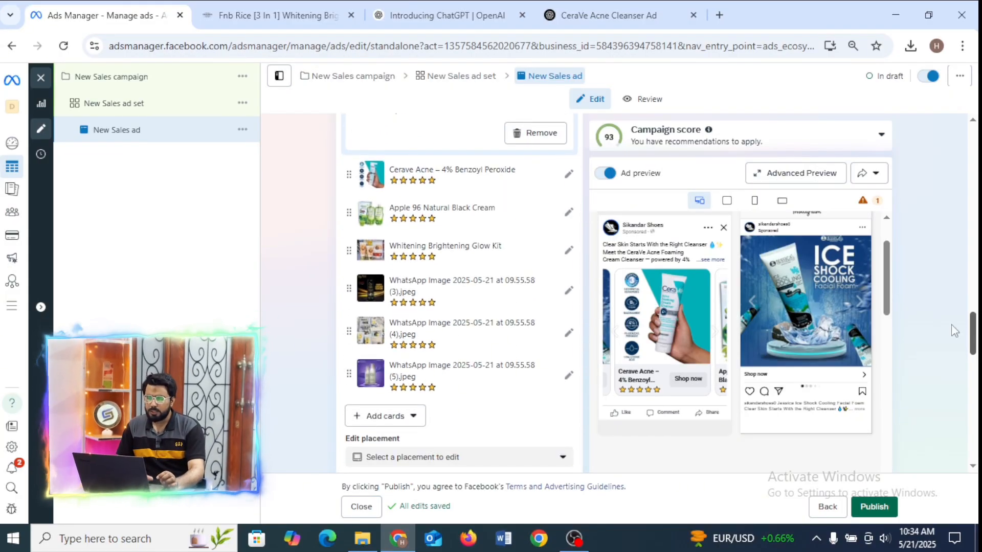
pyautogui.click(716, 332)
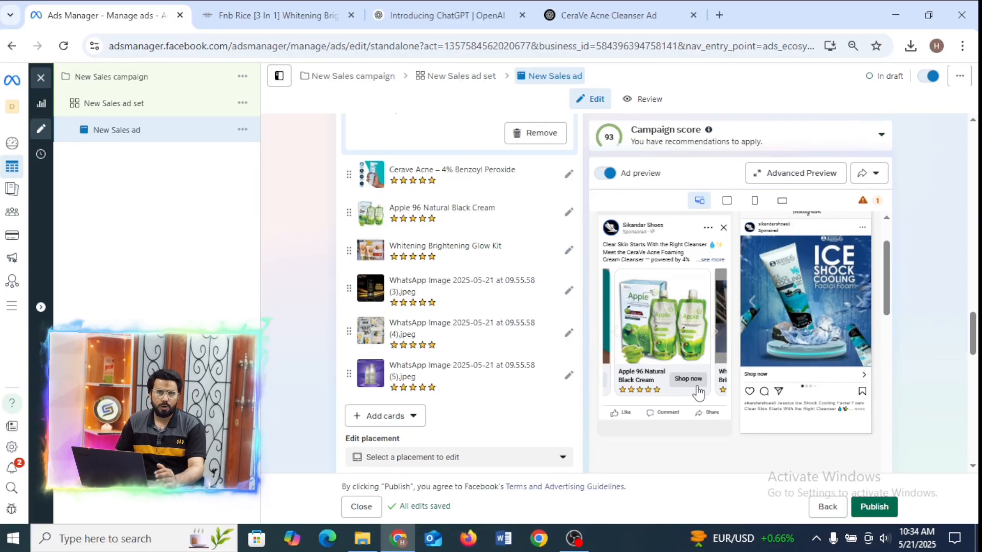
# Review the ad's primary text, call to action and carousel format, and return to the ad name section.
pyautogui.click(975, 399)
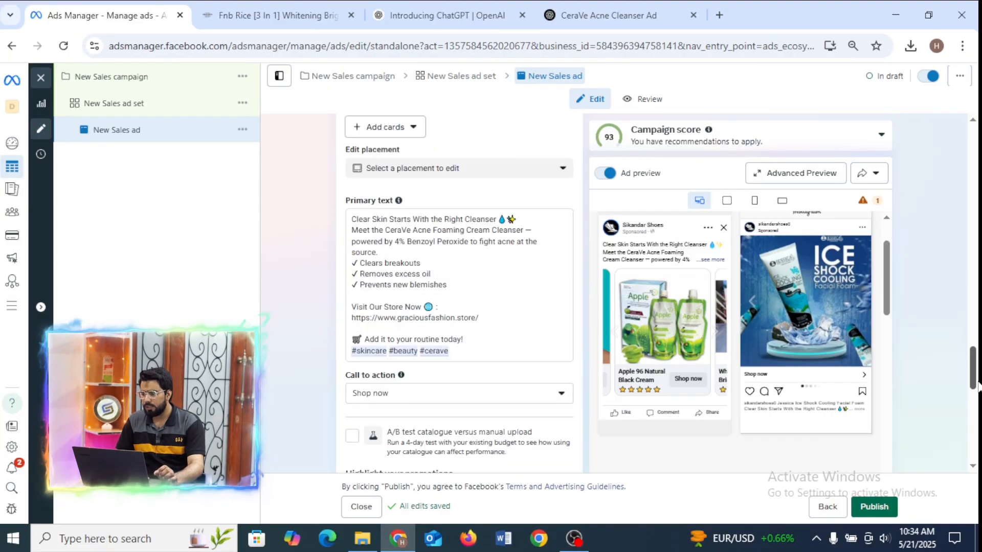
pyautogui.click(976, 395)
pyautogui.moveTo(976, 396); pyautogui.dragTo(968, 205)
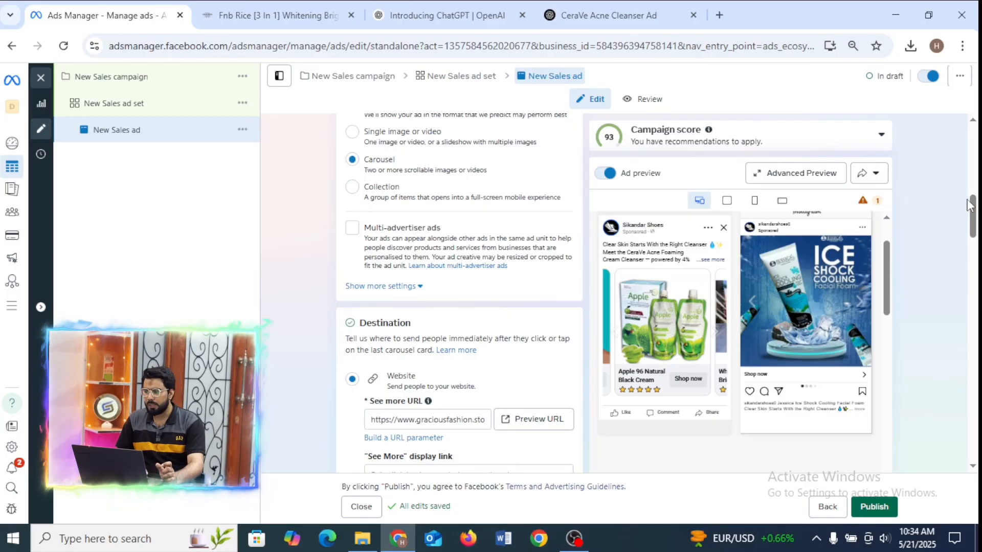
pyautogui.moveTo(975, 207); pyautogui.dragTo(974, 137)
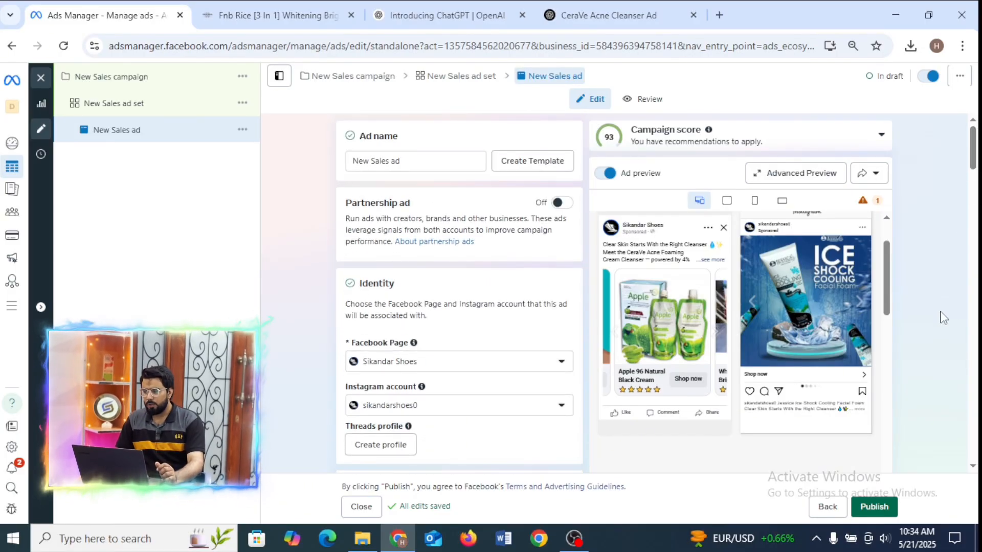